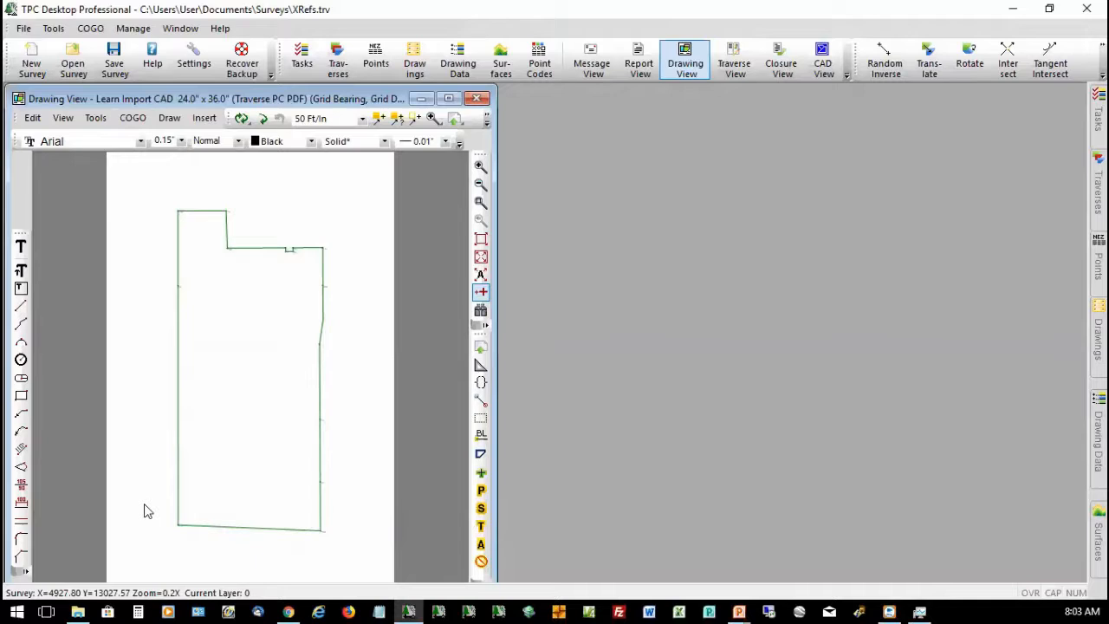
click(94, 116)
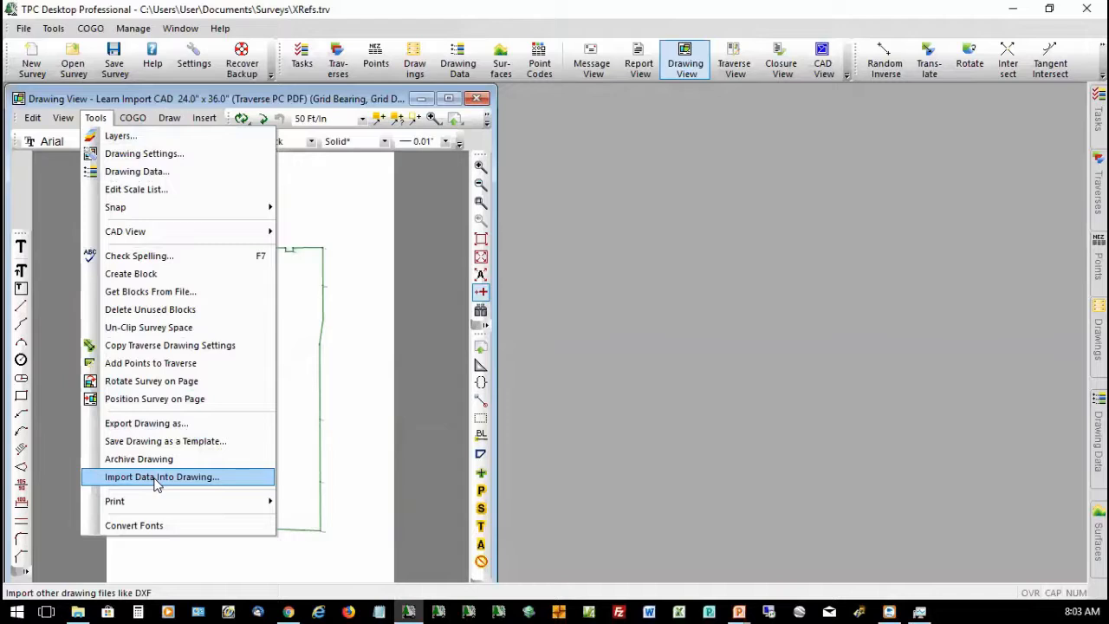
click(169, 570)
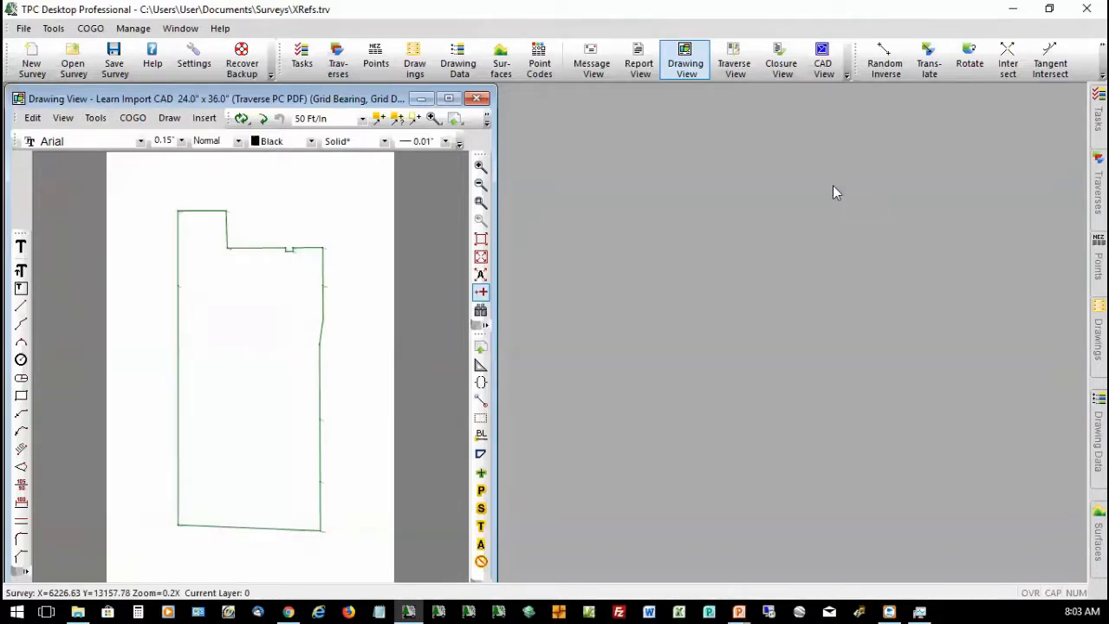
- Show the CAD View and open the recent file LEARN CAD.DWG in it
click(822, 58)
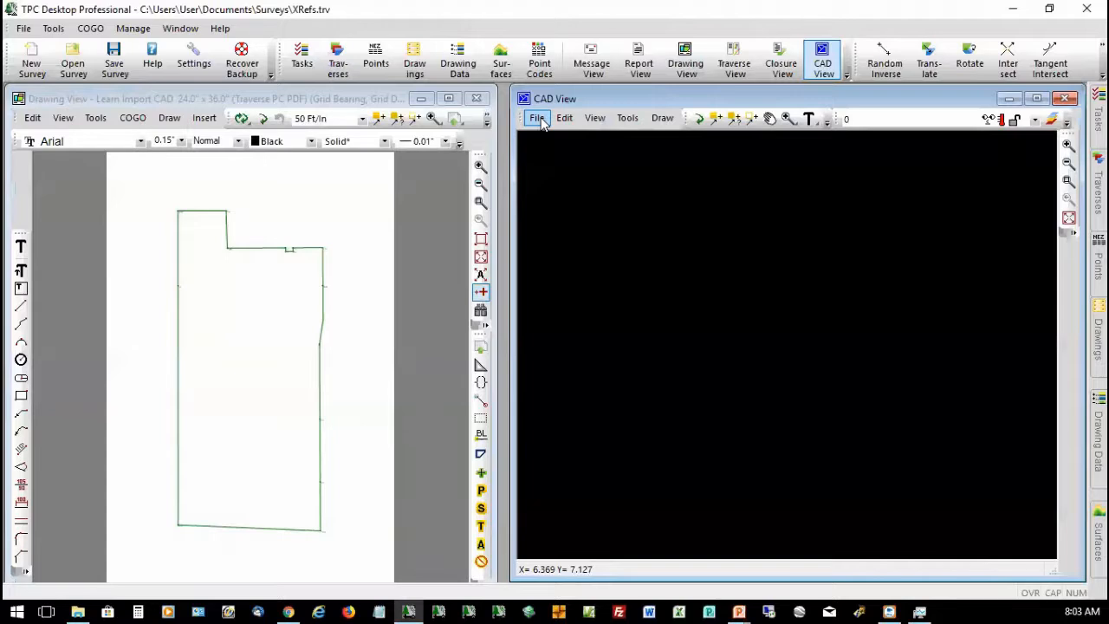
click(538, 118)
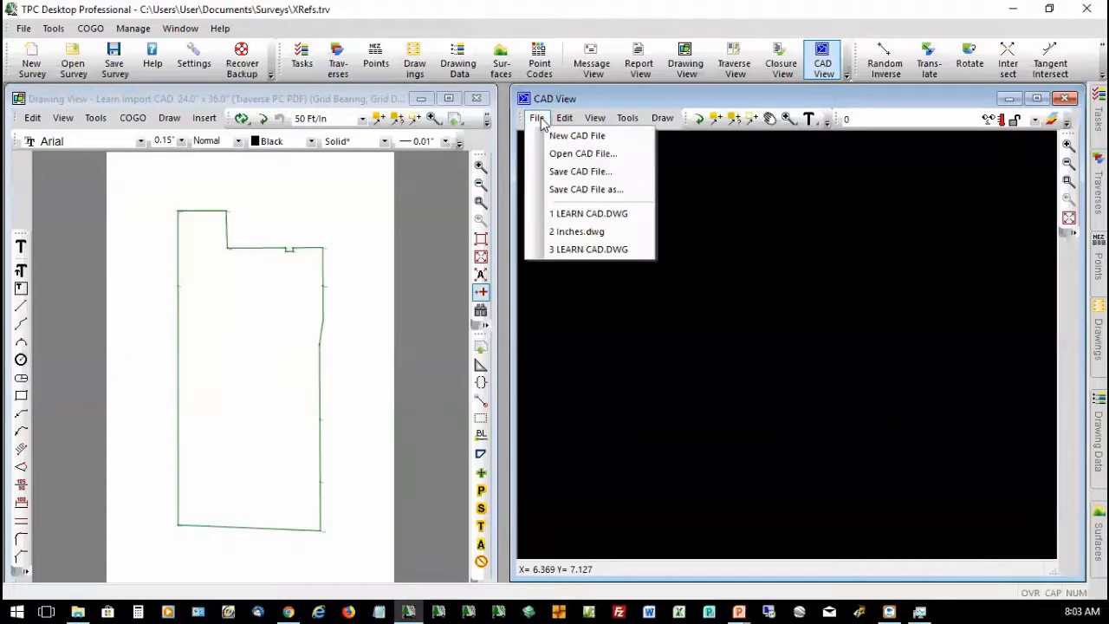
click(581, 216)
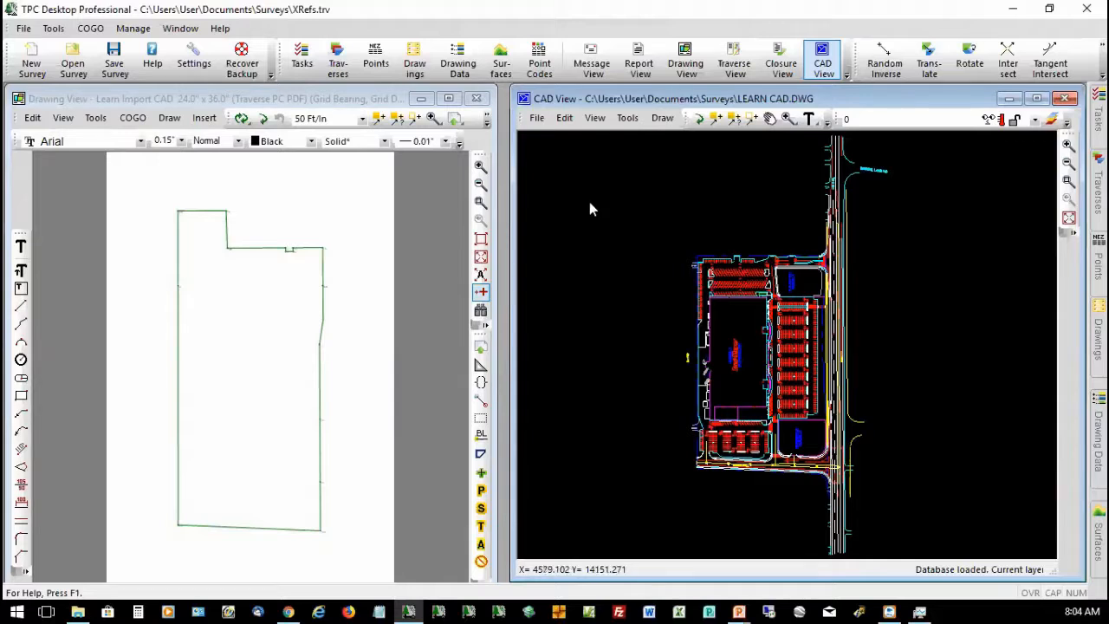
- Insert LEARN CAD.DWG from the Surveys folder into the survey drawing as an XReference and redraw the drawing
click(333, 188)
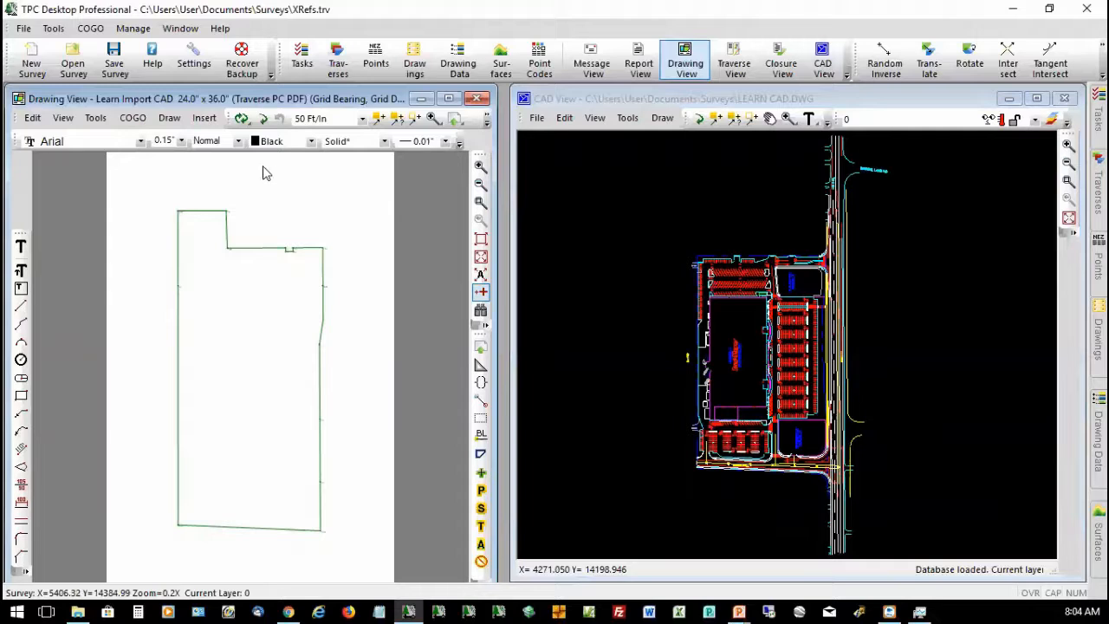
click(206, 122)
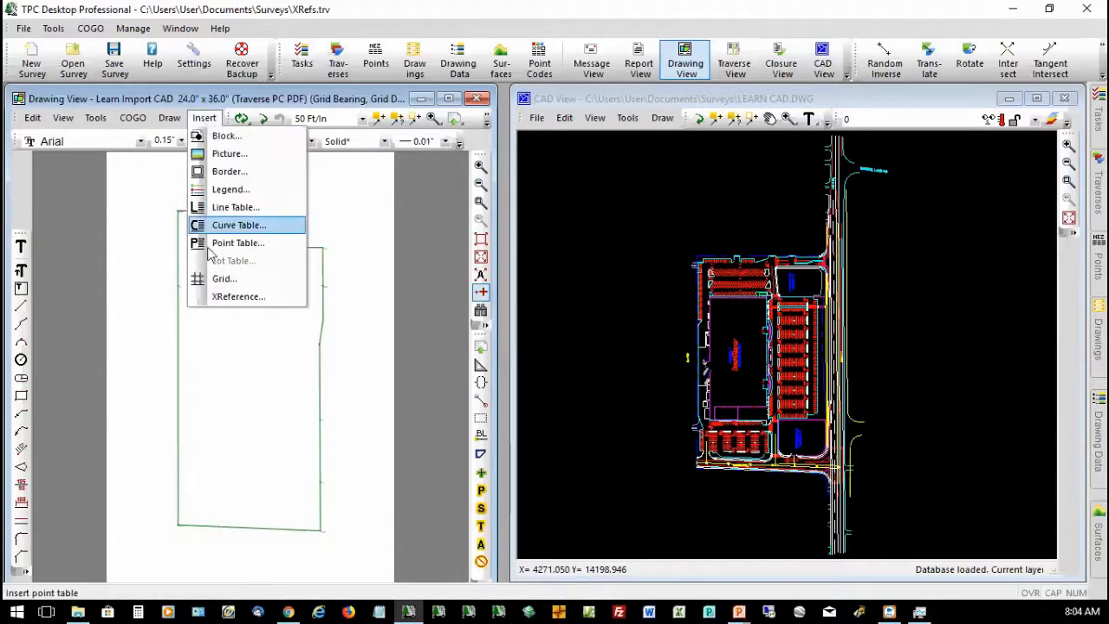
click(224, 298)
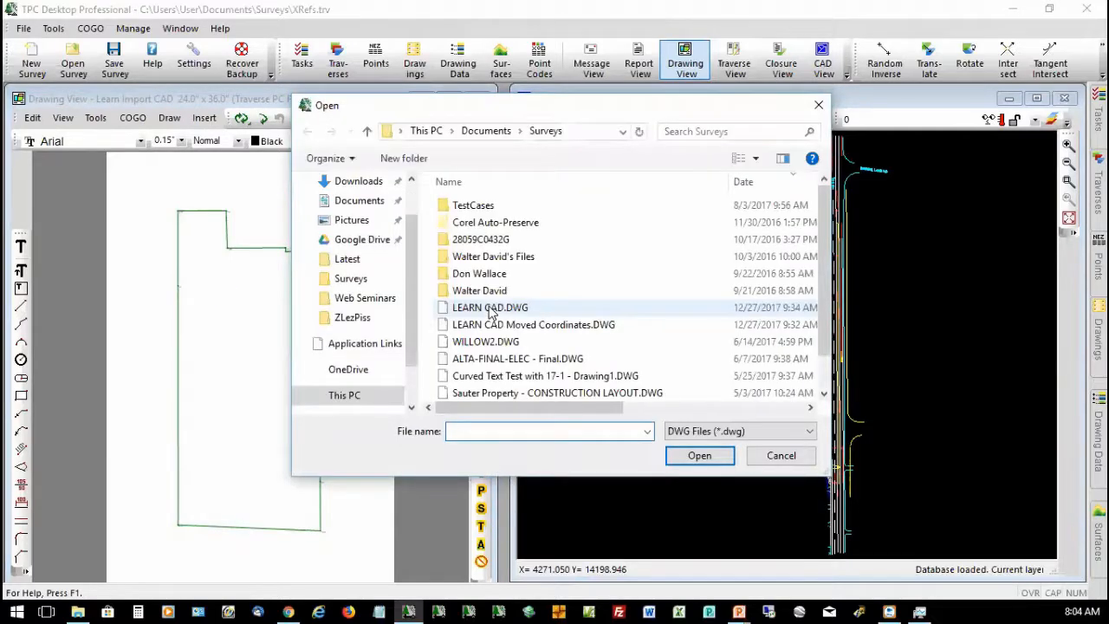
double_click(489, 309)
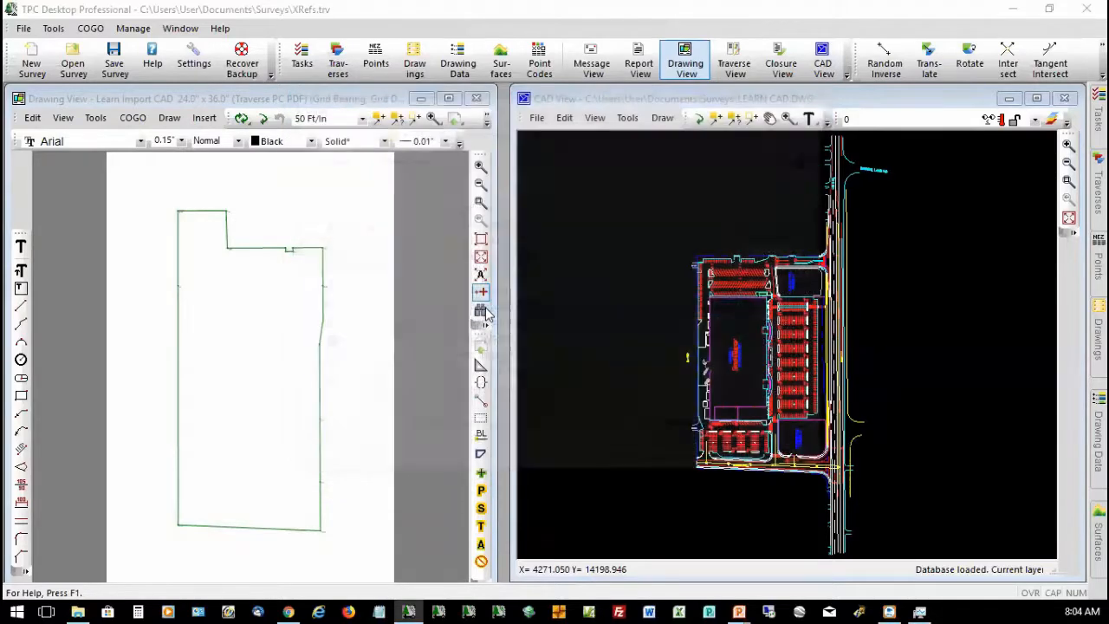
click(260, 117)
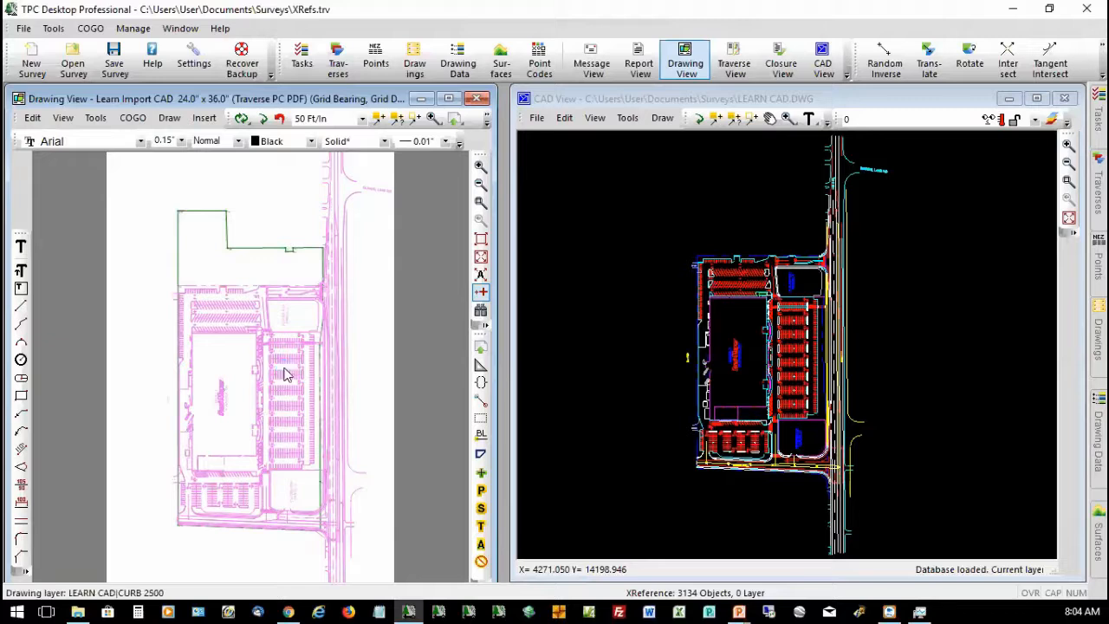
mouse_move(287, 373)
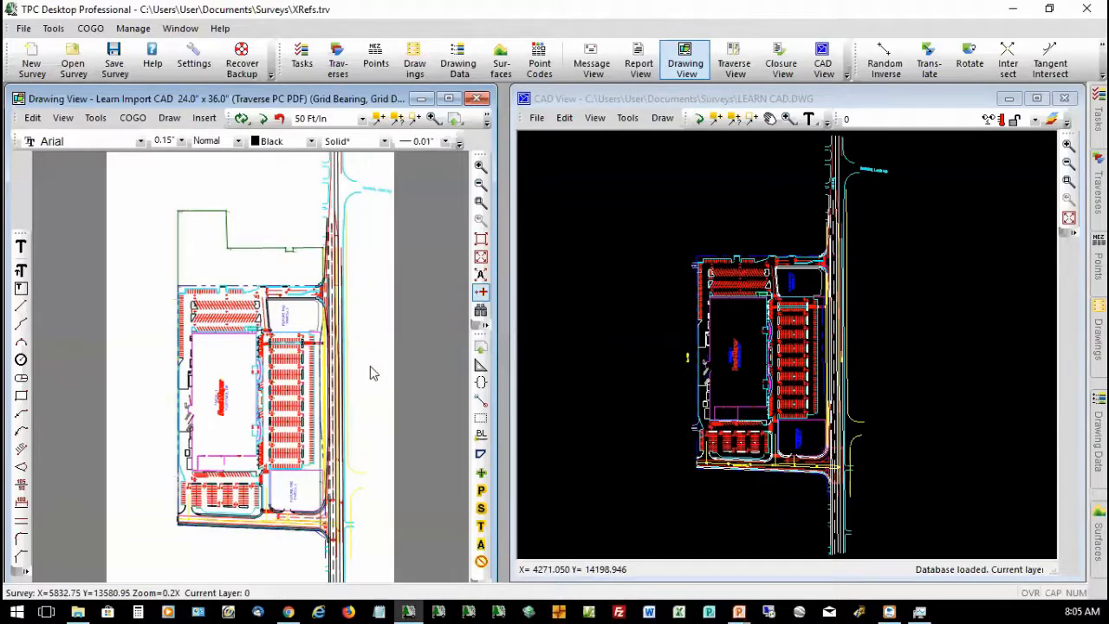
- Draw a circle in the CAD View just above the northeast part of the site, beside the road
click(753, 191)
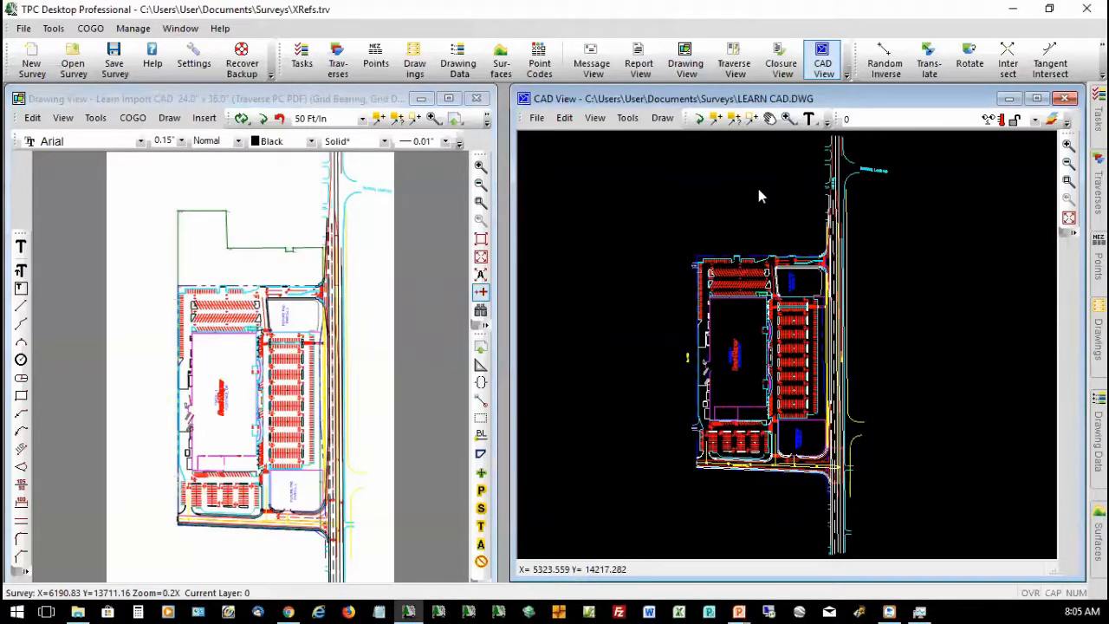
click(662, 119)
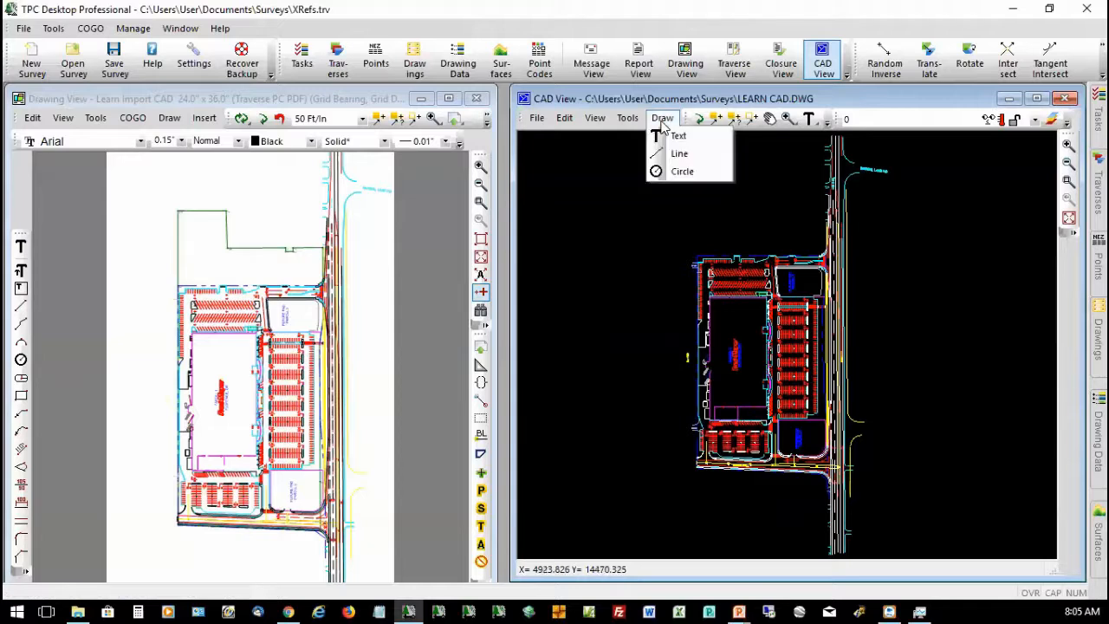
click(680, 172)
click(789, 233)
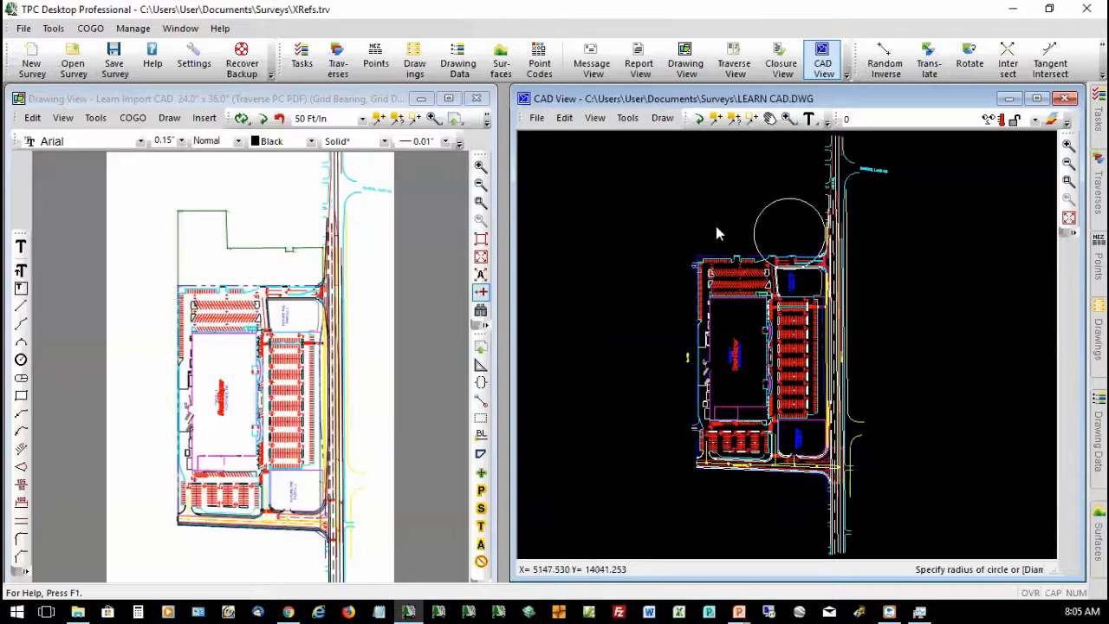
- Save the CAD file with the new circle and redraw the survey drawing to update its reference
click(538, 119)
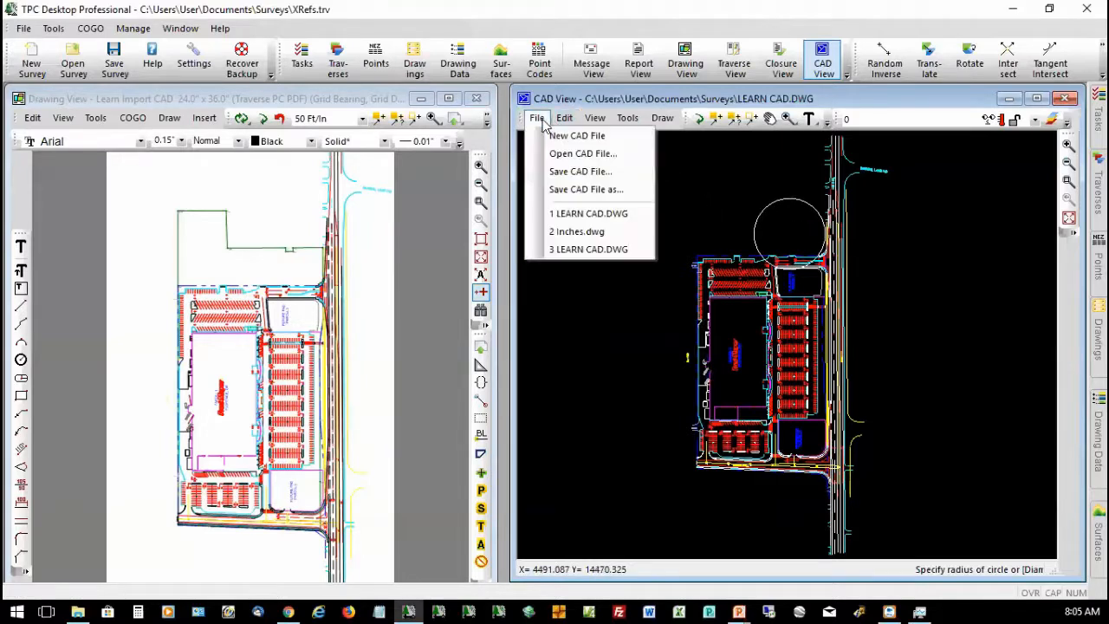
click(558, 173)
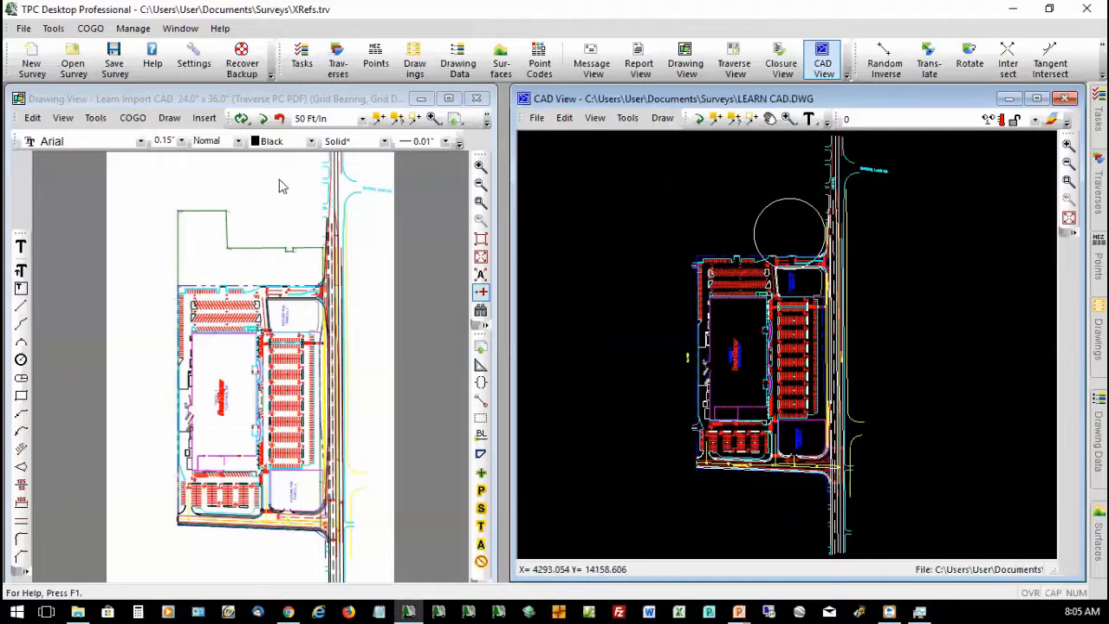
click(262, 119)
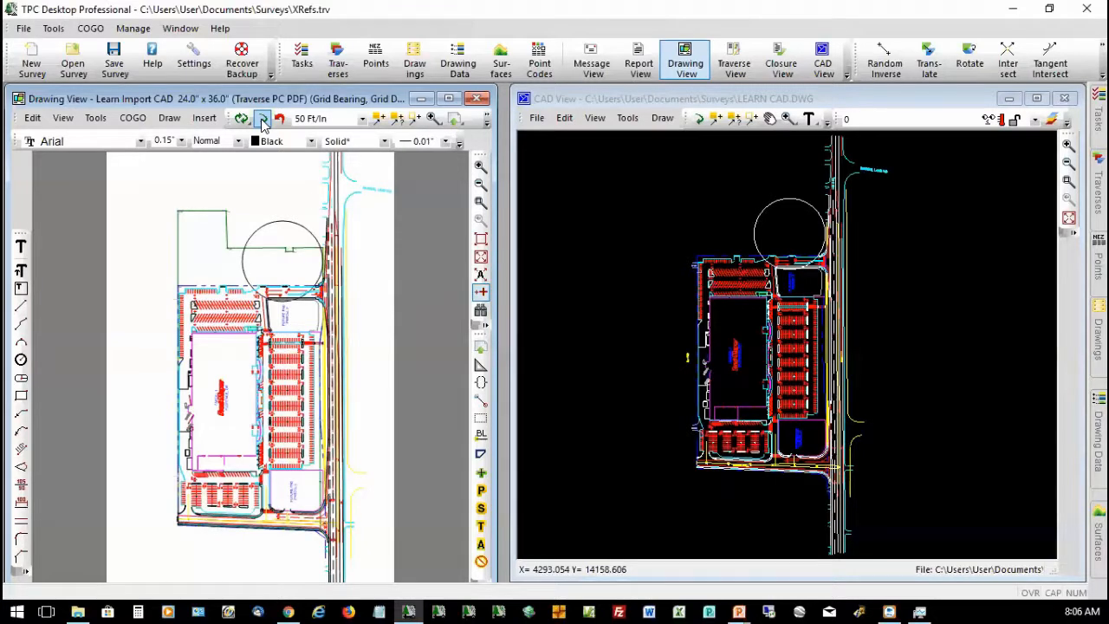
- Delete the circle above the site from the CAD View
click(618, 175)
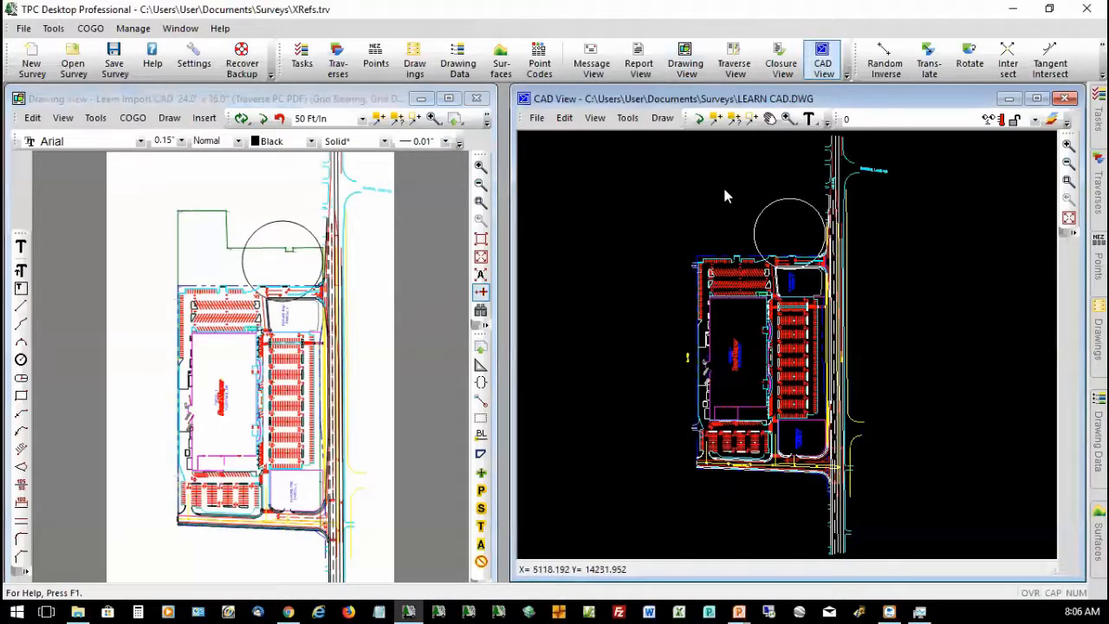
click(717, 119)
click(788, 202)
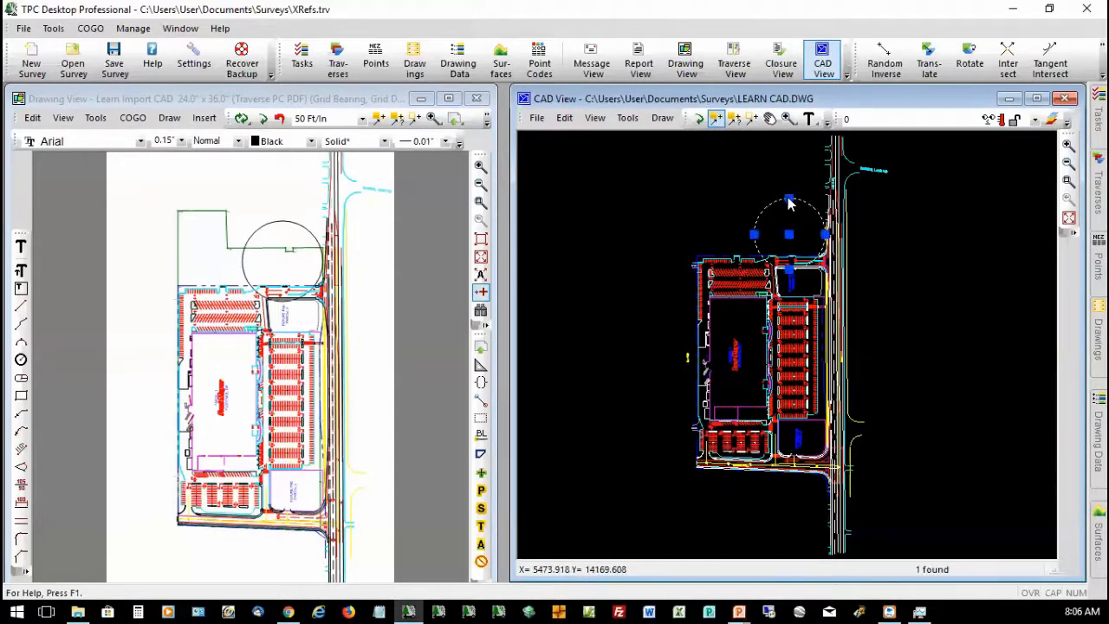
right_click(709, 187)
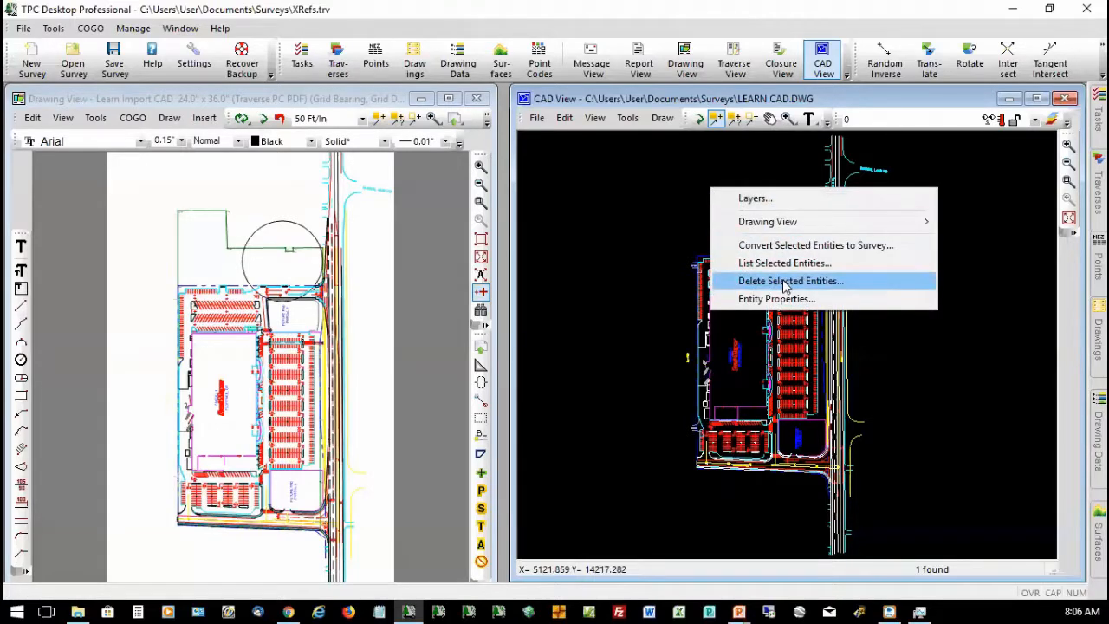
click(784, 281)
click(509, 343)
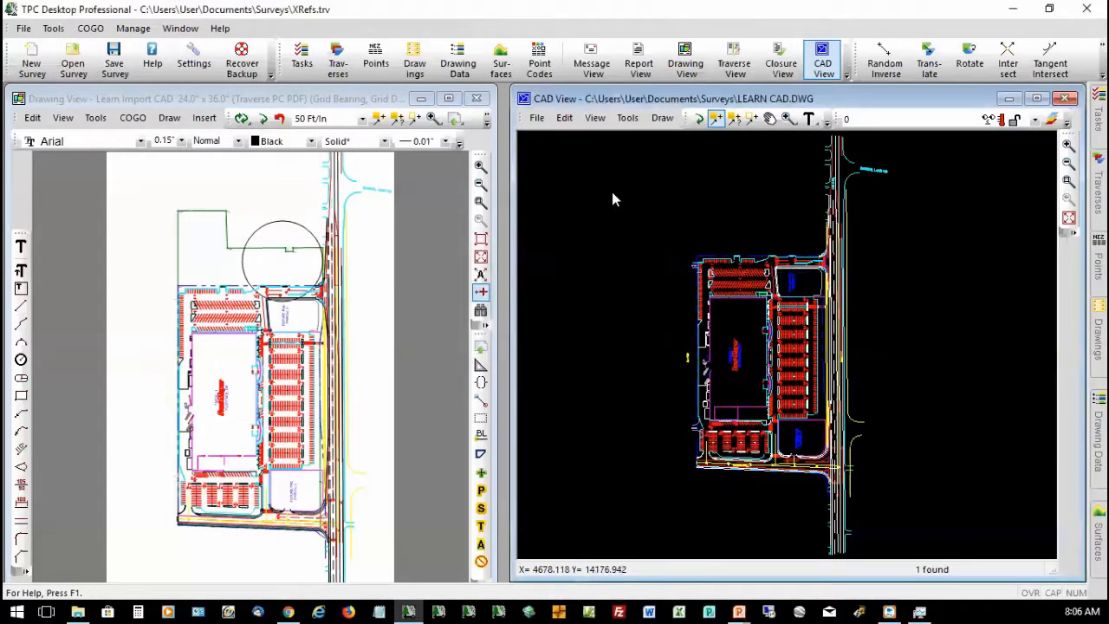
- Save the CAD file without the circle and redraw the survey drawing to reload the reference
click(536, 118)
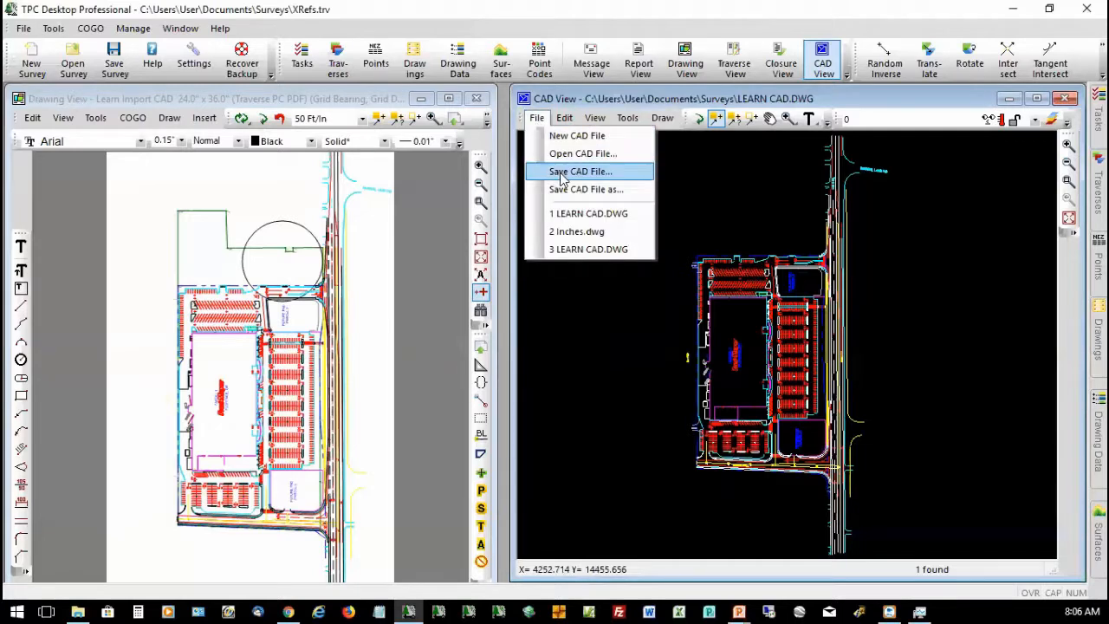
click(560, 172)
click(264, 130)
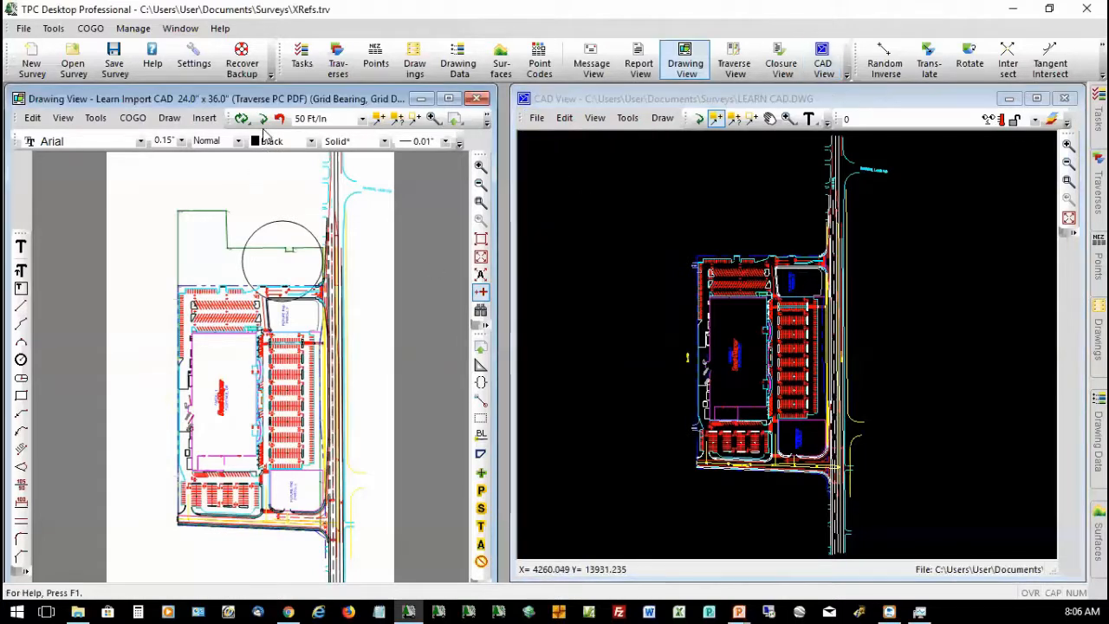
click(261, 118)
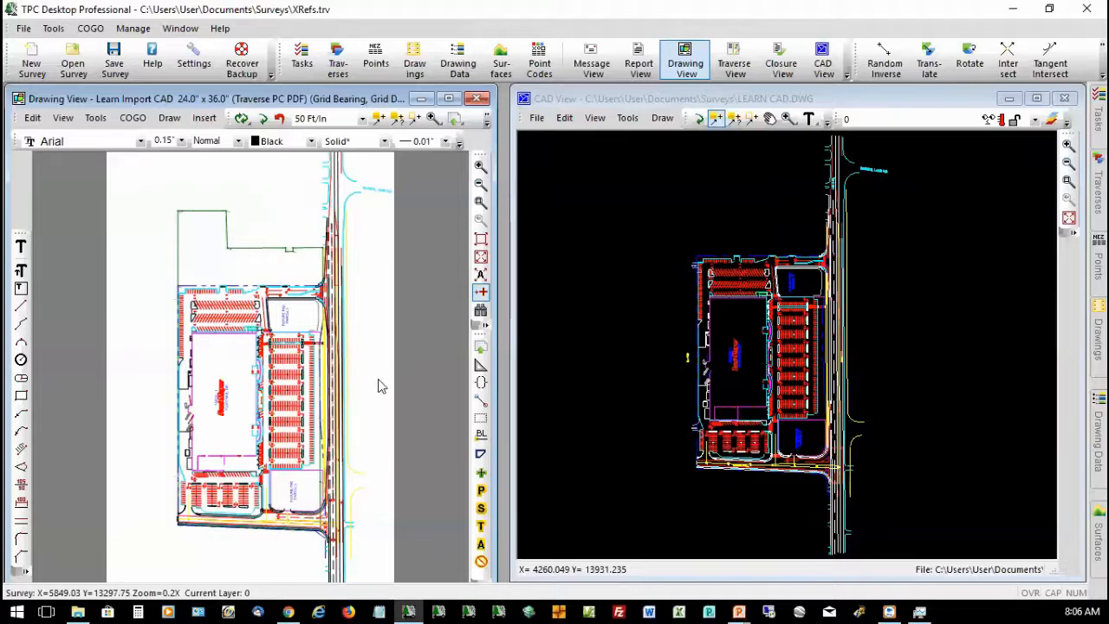
- Dimension from the endpoint of the parking lot's northwest curb corner perpendicular to the dash-dot property line in the survey drawing
click(480, 201)
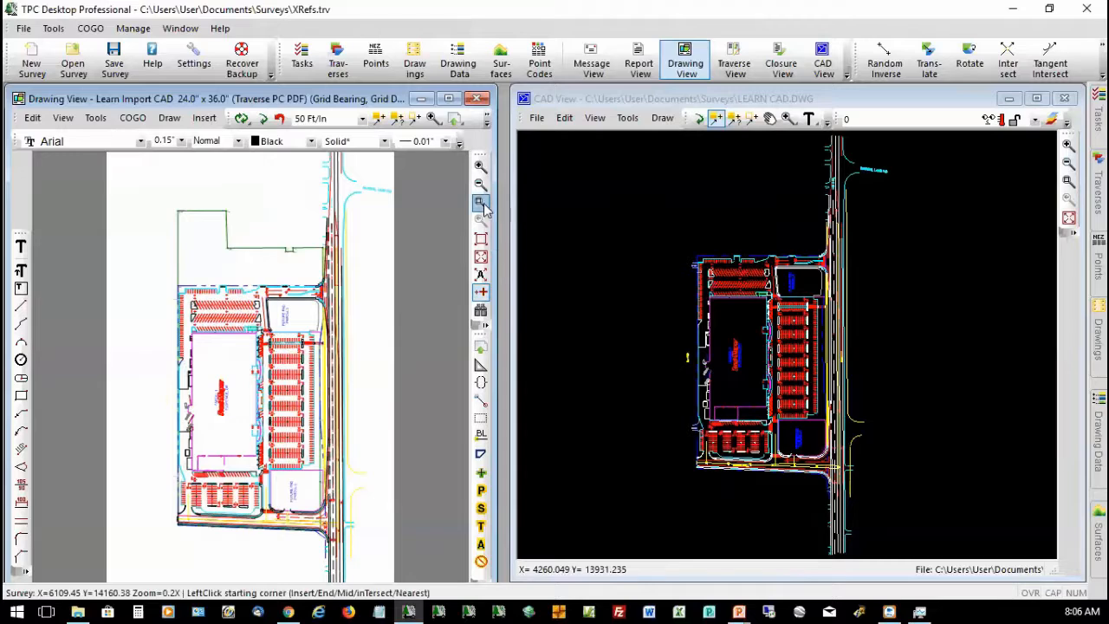
click(178, 285)
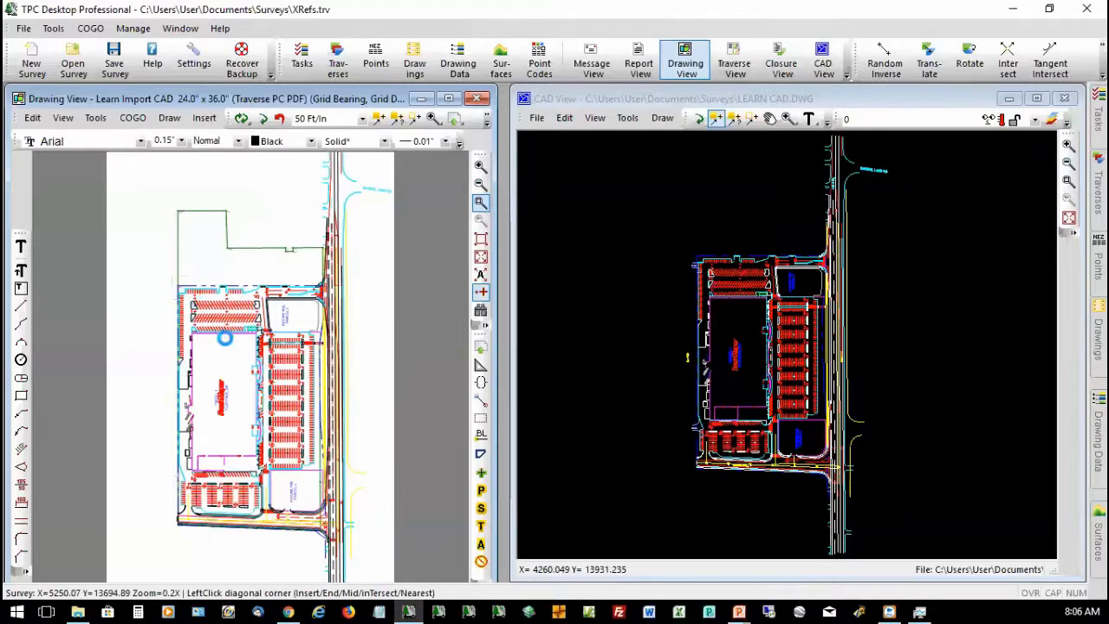
click(227, 340)
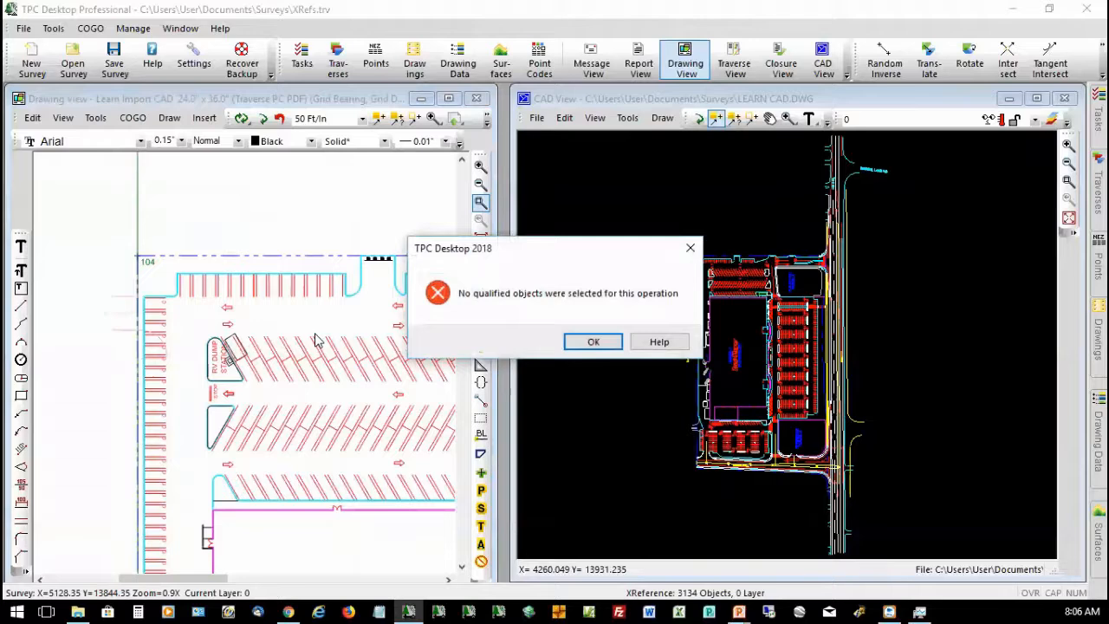
click(606, 341)
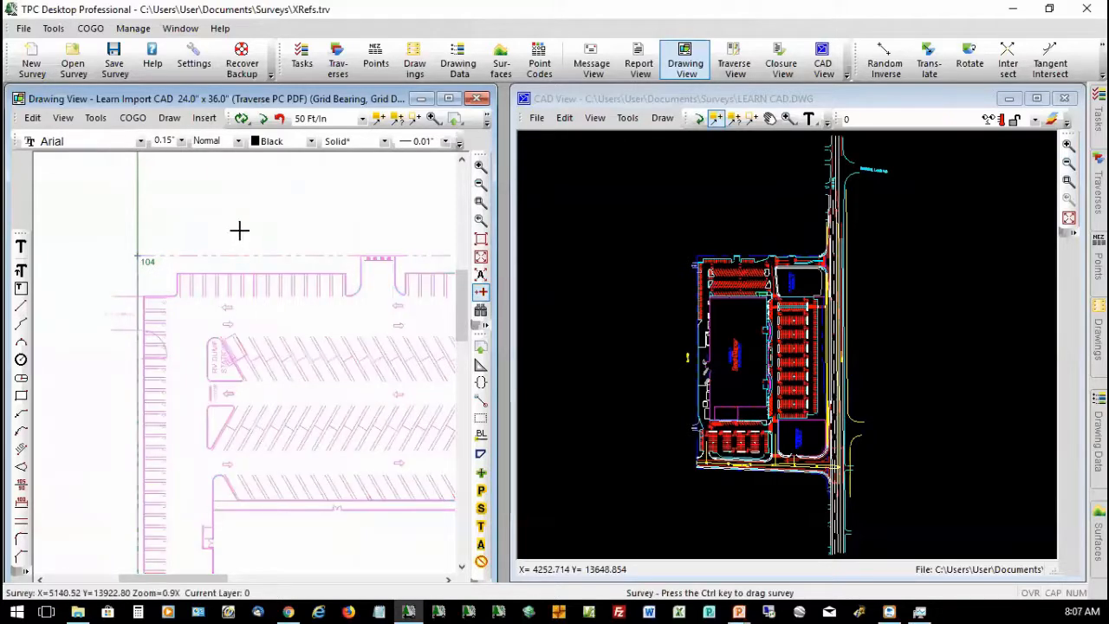
double_click(65, 512)
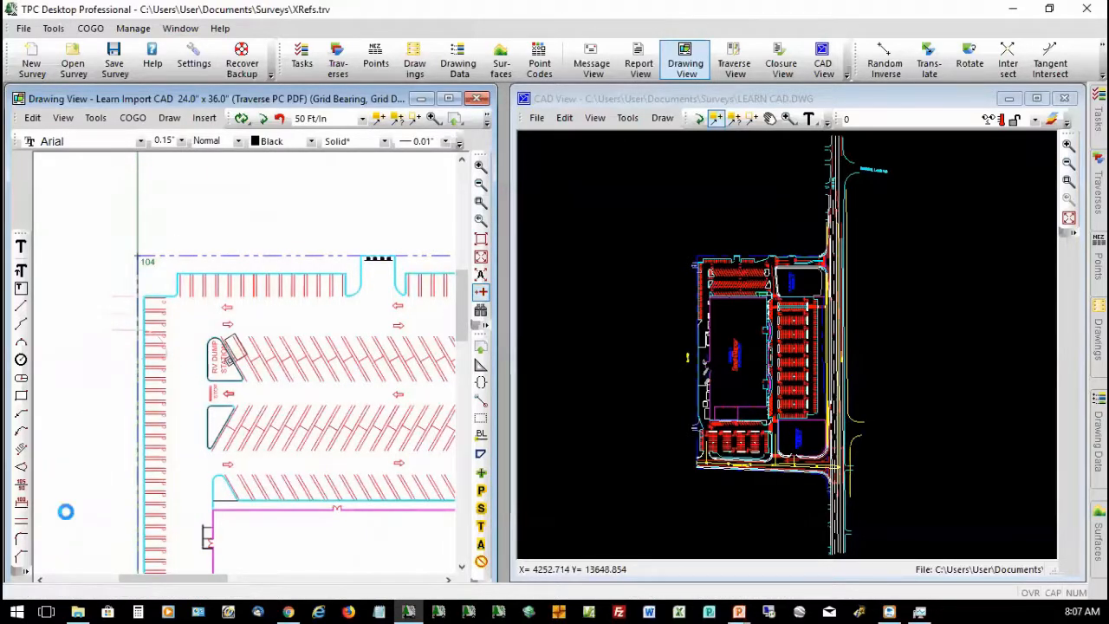
click(21, 448)
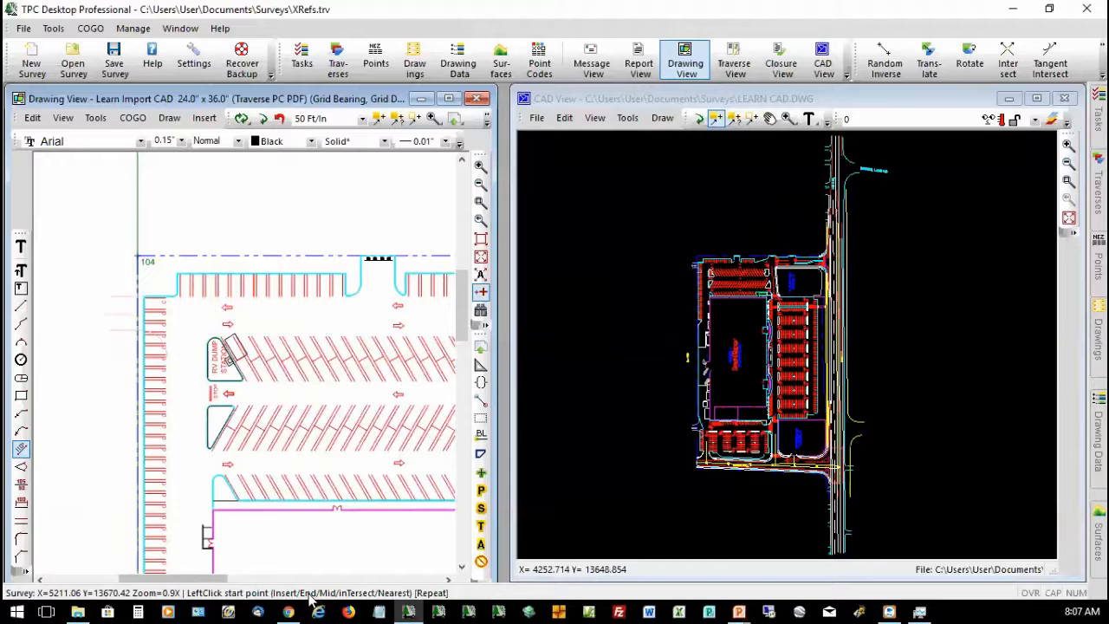
key(e)
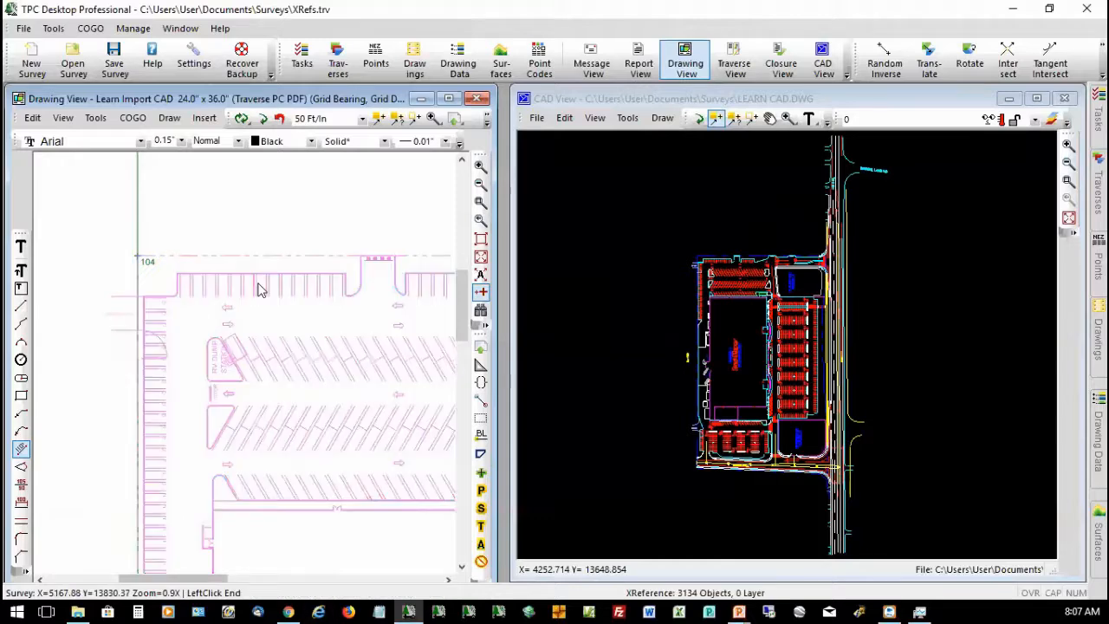
click(185, 276)
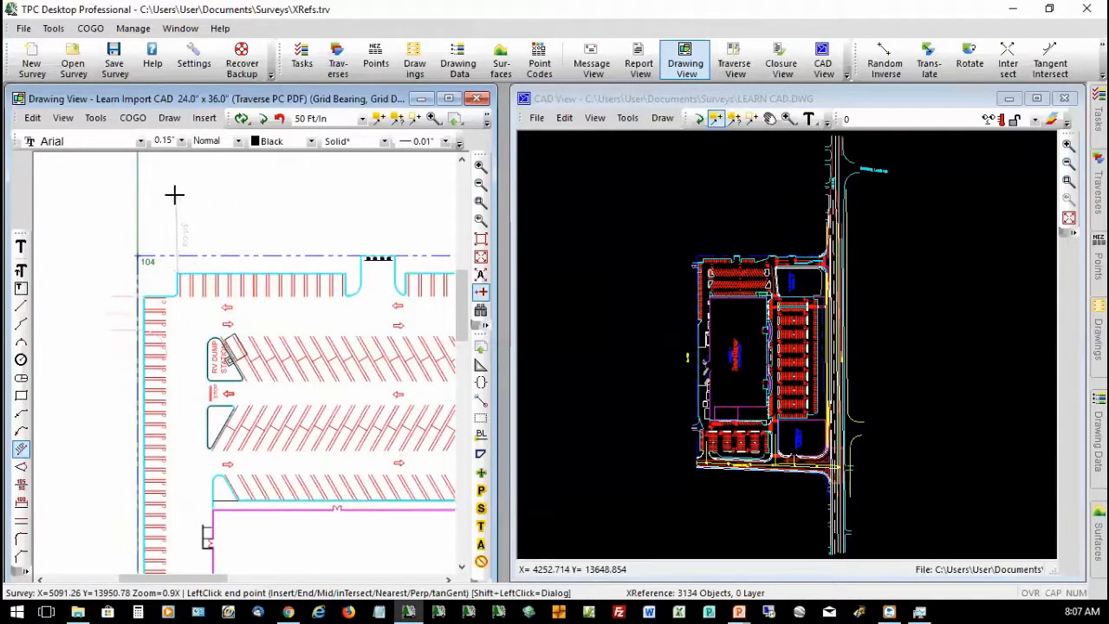
key(p)
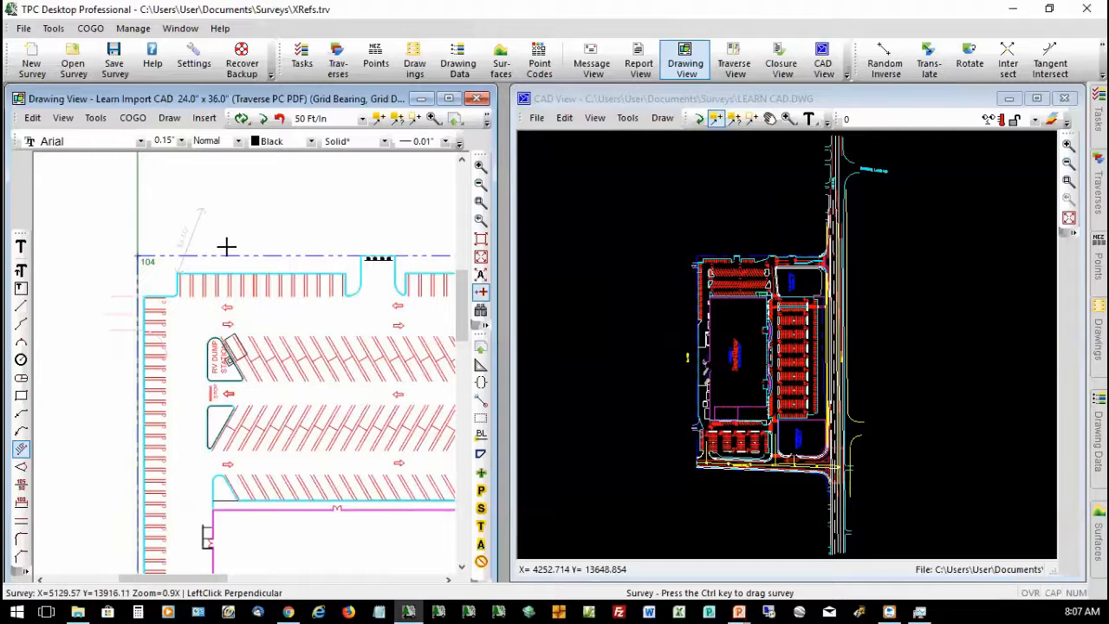
click(226, 253)
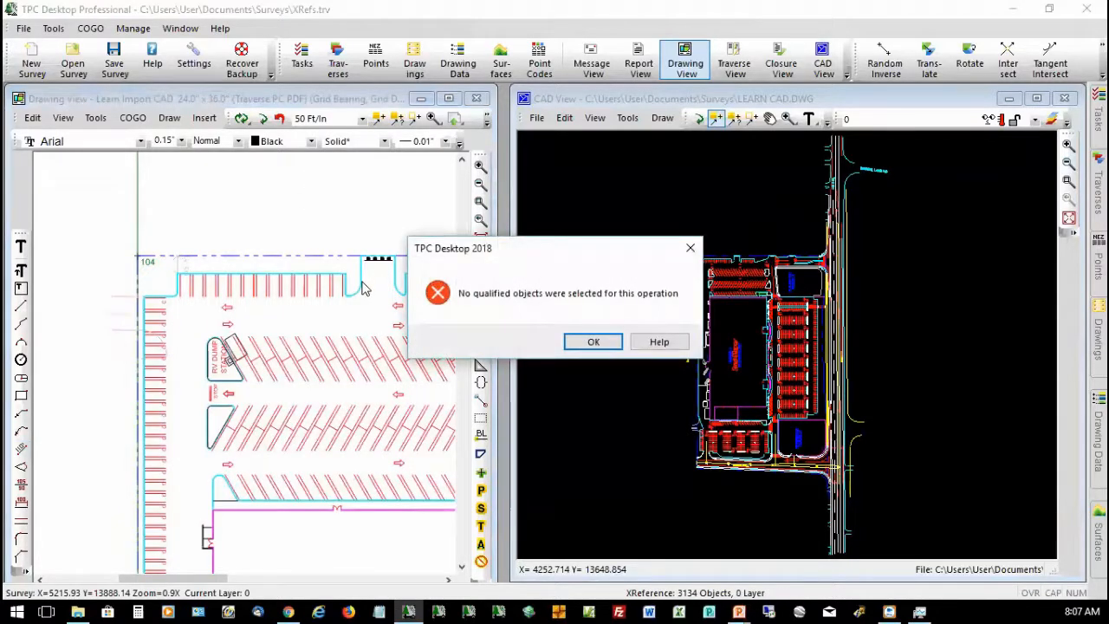
click(596, 343)
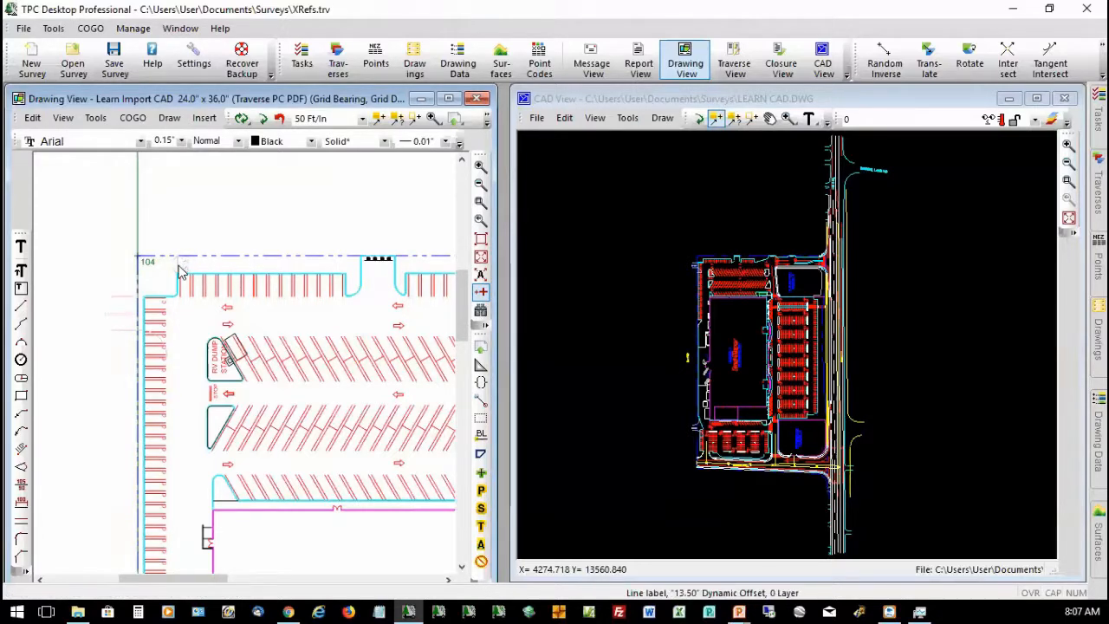
- Delete the offset dimension at the parking lot's northwest curb corner, both its line label and its dynamic offset line
mouse_move(180, 272)
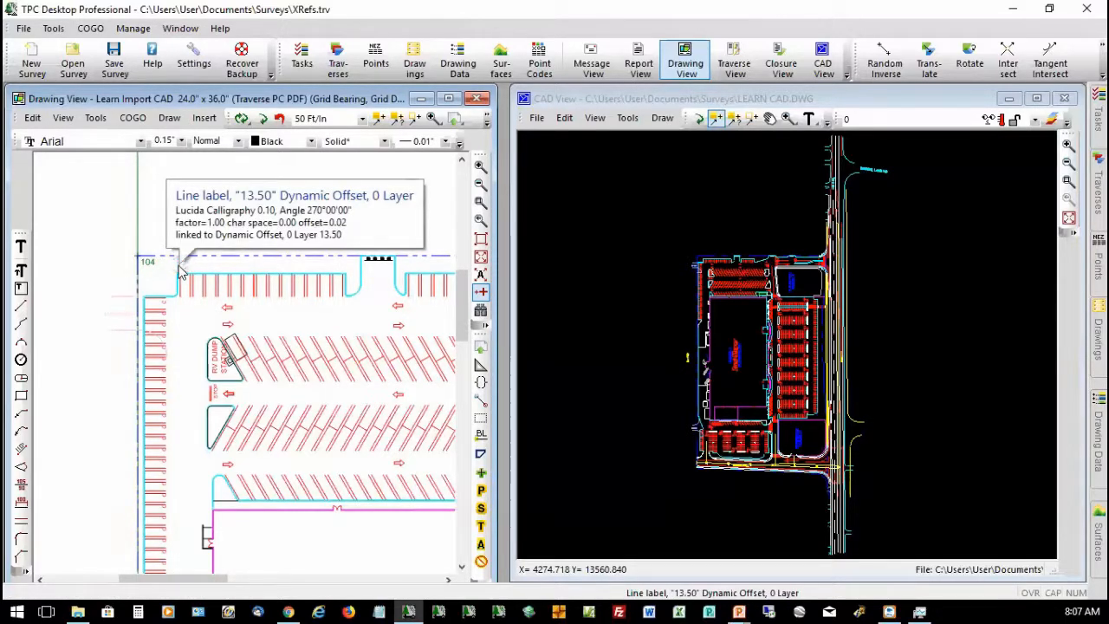
right_click(178, 272)
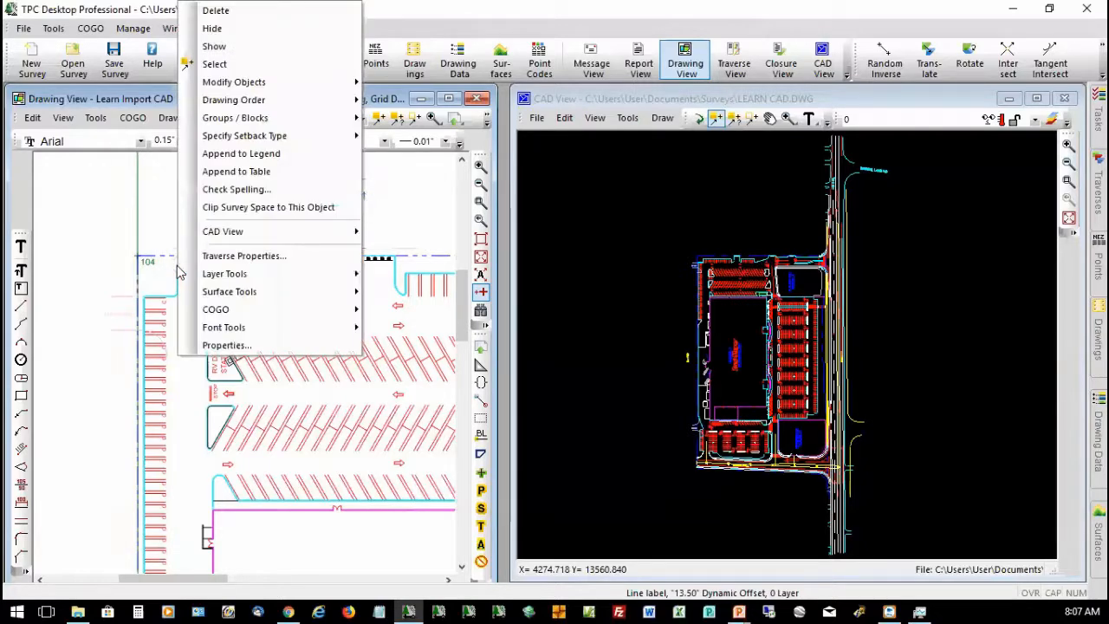
click(211, 13)
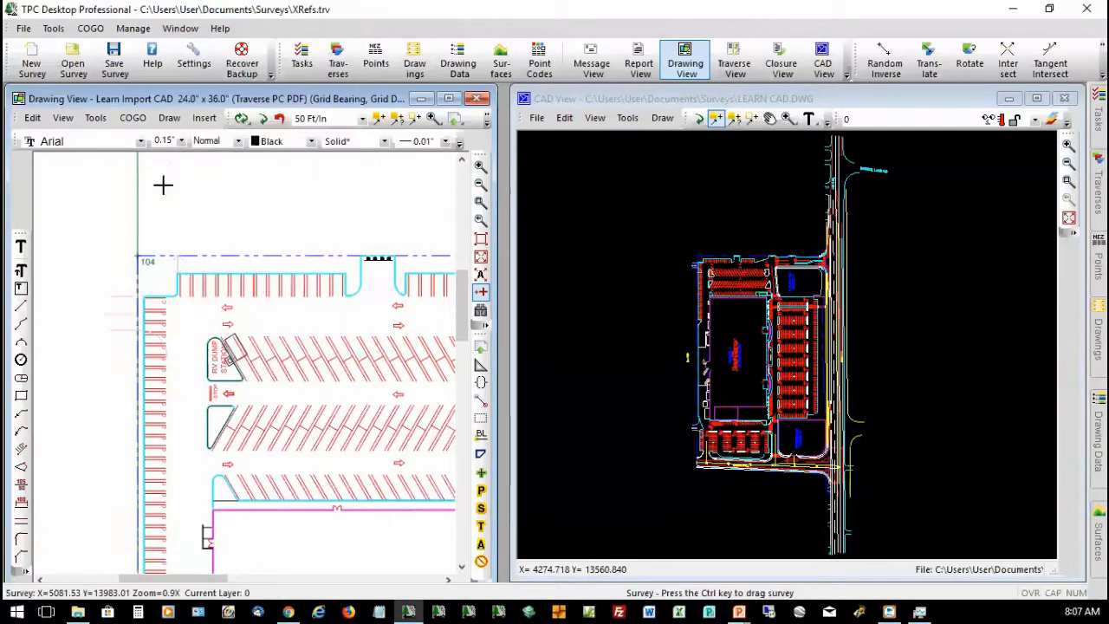
right_click(175, 265)
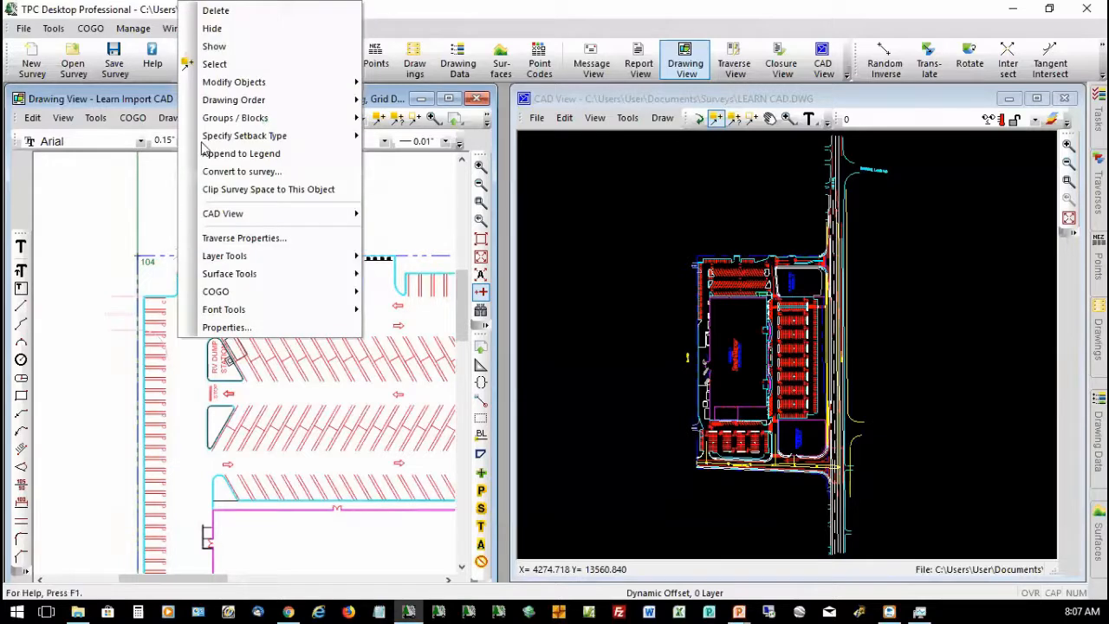
click(215, 10)
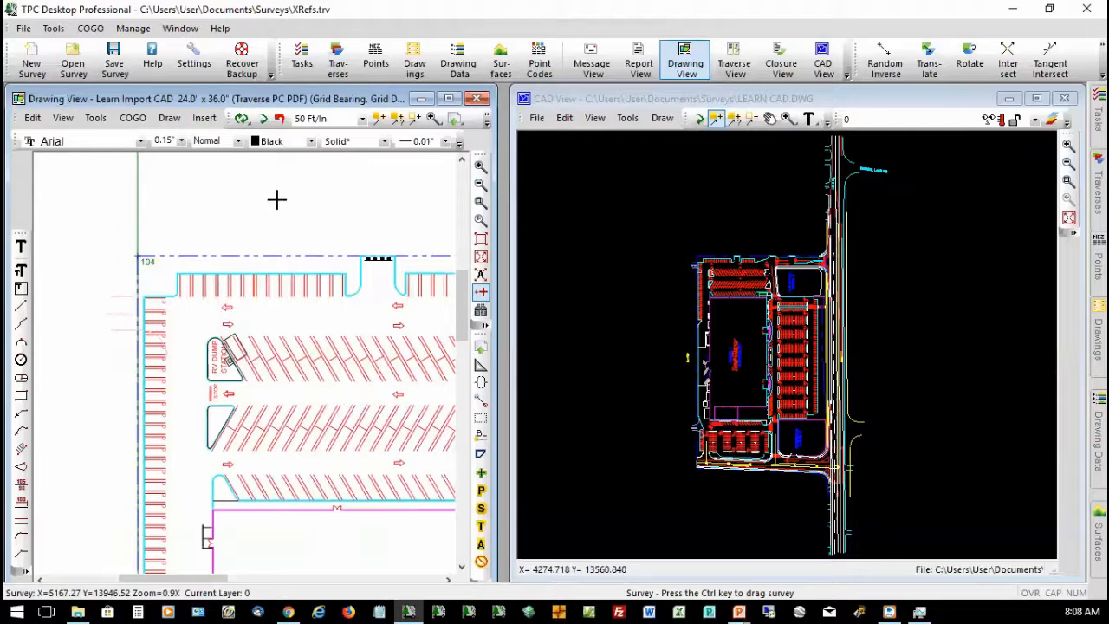
- Review the survey drawing's layer list with XReference layers displayed and layers with a count of 0 ignored
right_click(276, 200)
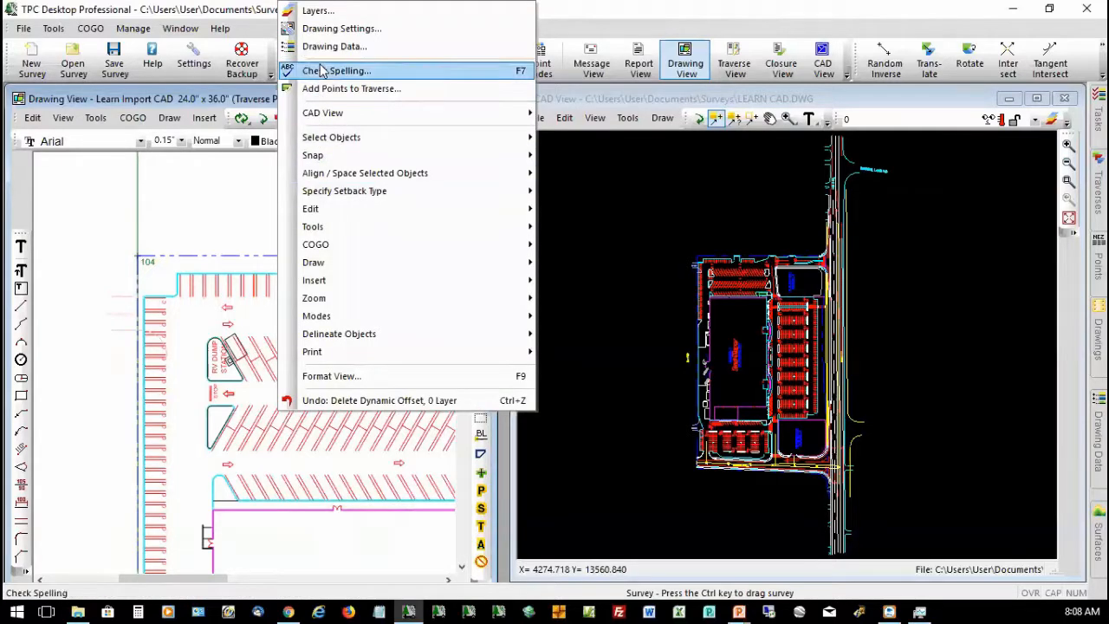
click(323, 12)
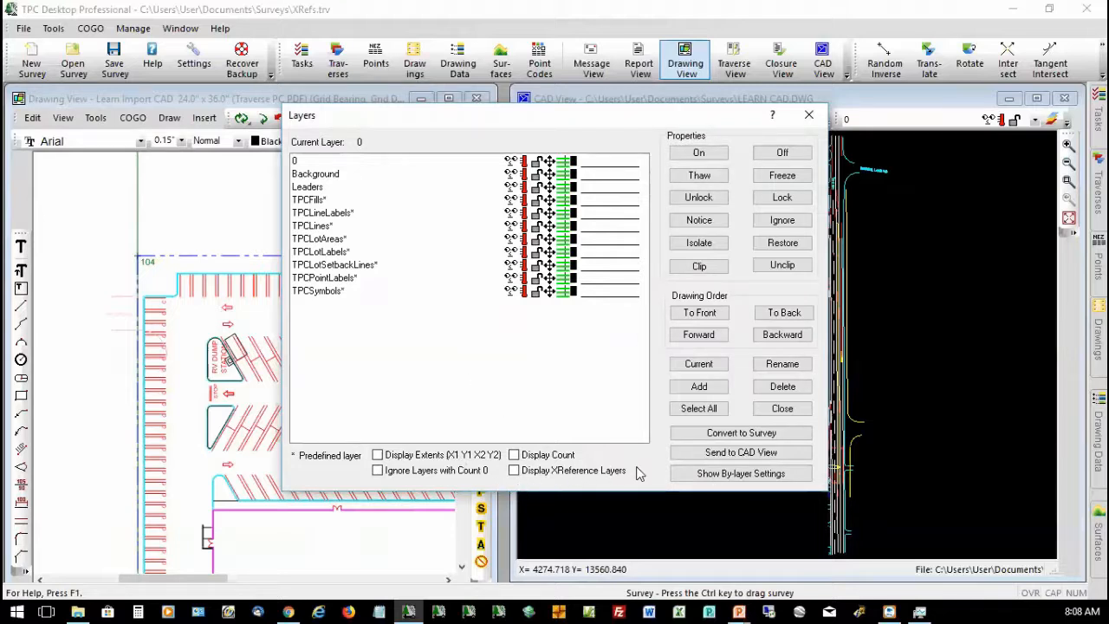
click(515, 472)
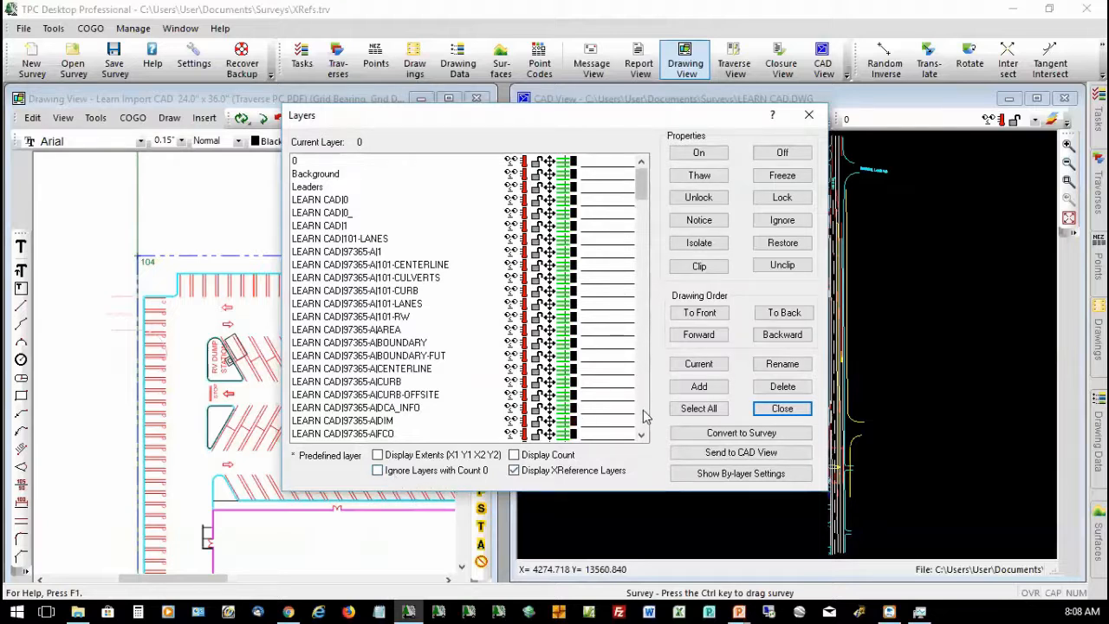
click(377, 471)
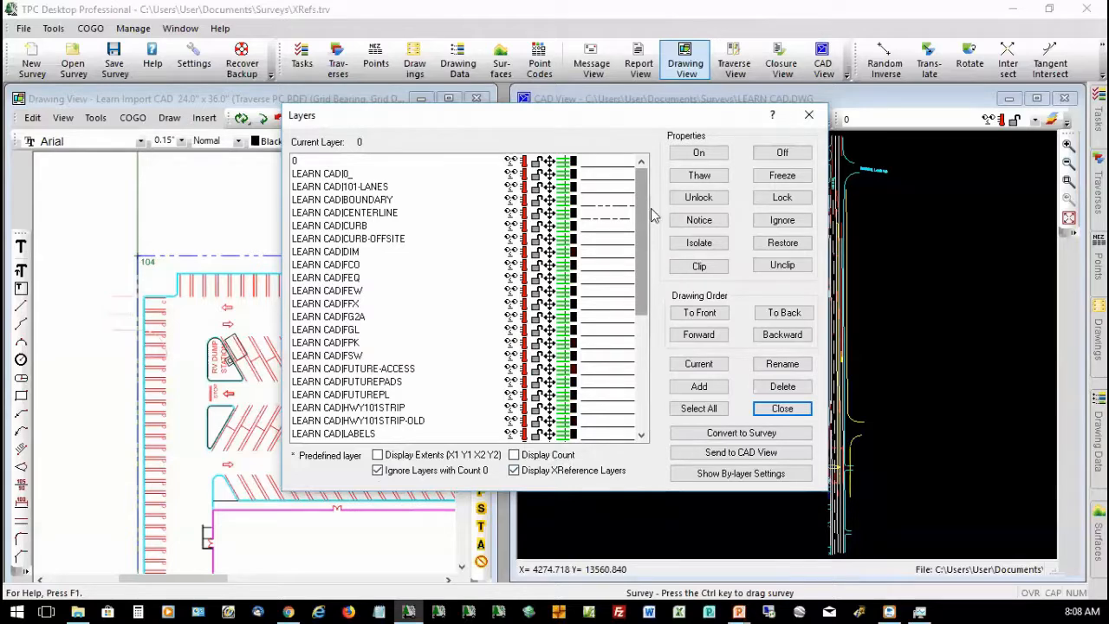
click(808, 115)
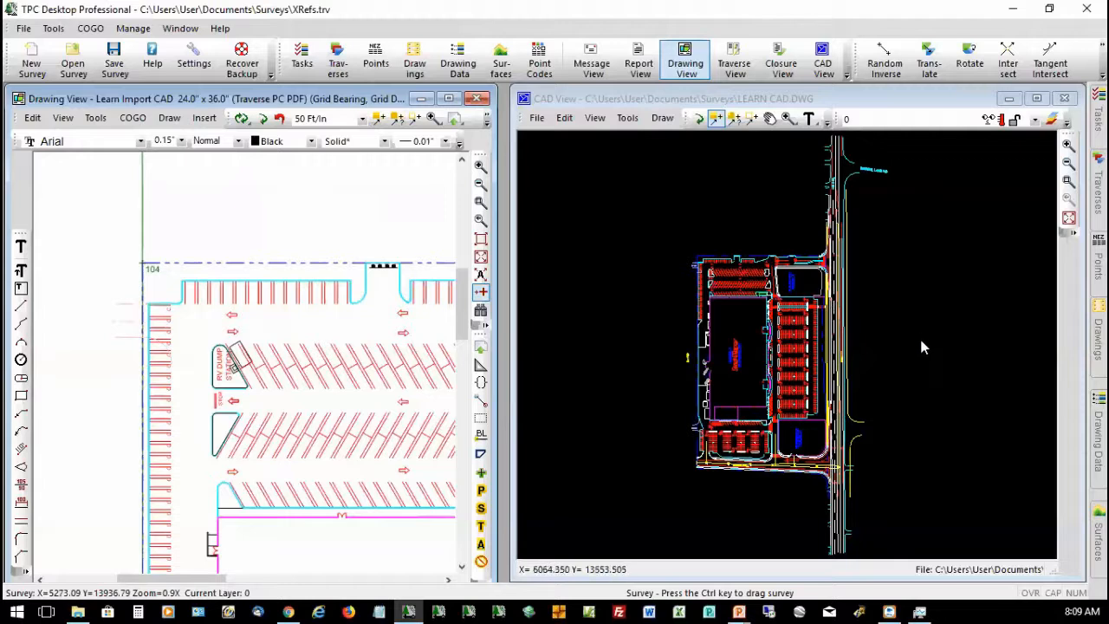
- Examine the drawing data of the LEARN CAD.DWG XReference, including its insertion point, file path and load status
mouse_move(1083, 454)
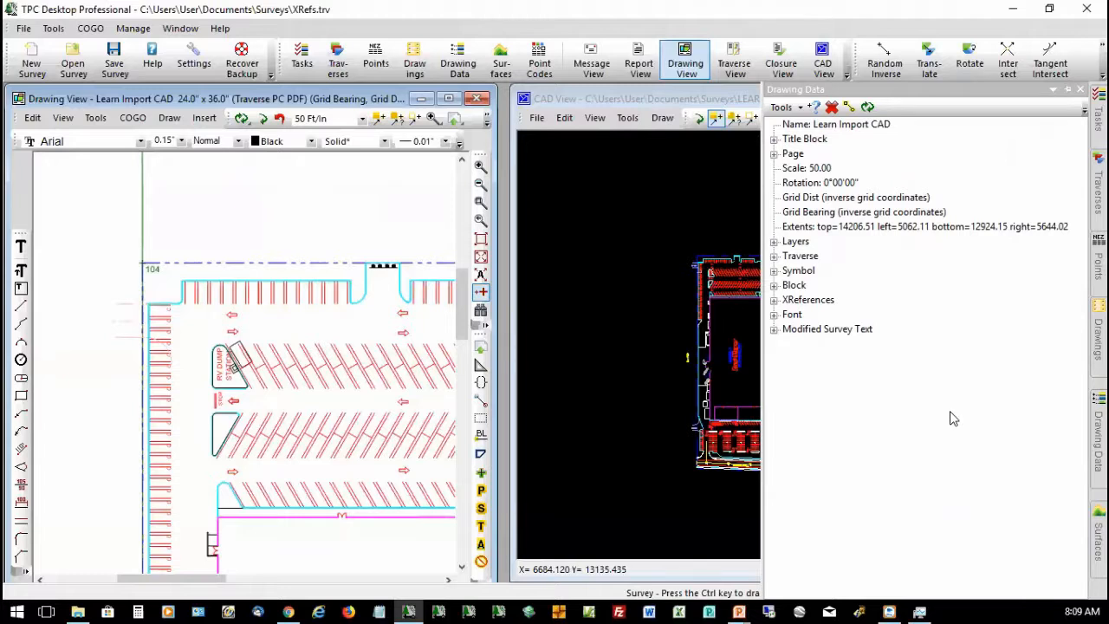
click(774, 301)
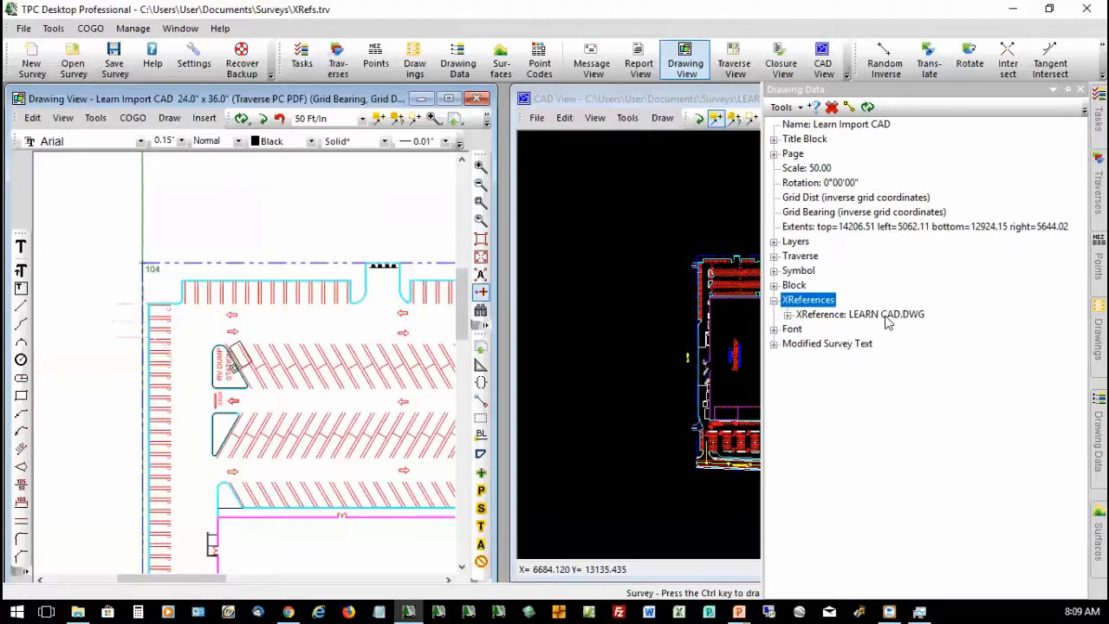
click(787, 315)
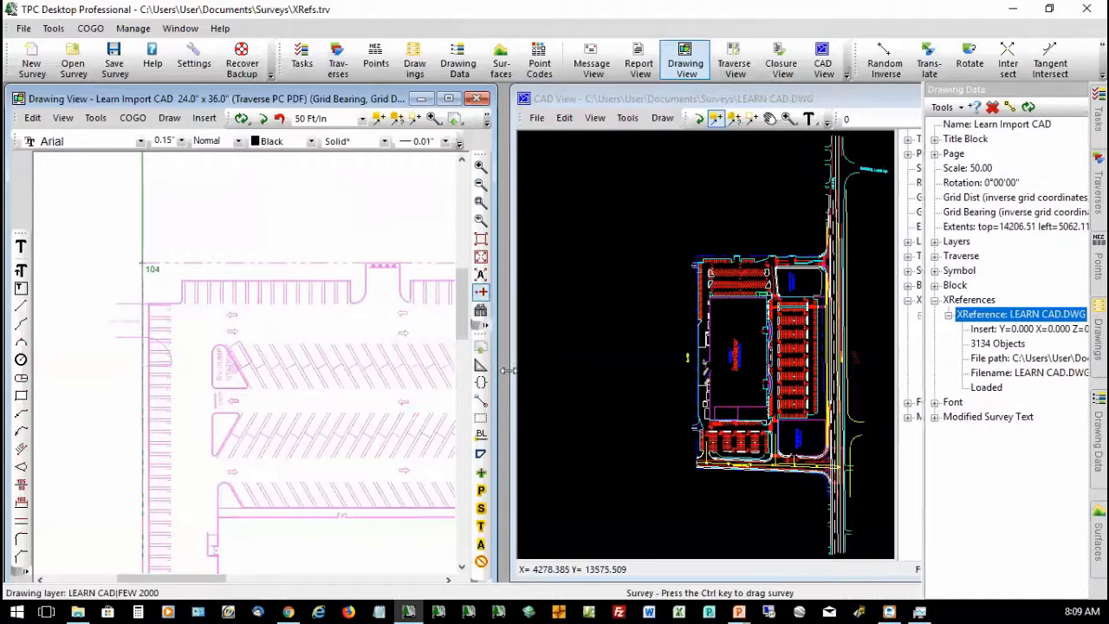
- Review the bind, unload and reload commands offered for the XReference in both the survey drawing and the drawing data
right_click(371, 387)
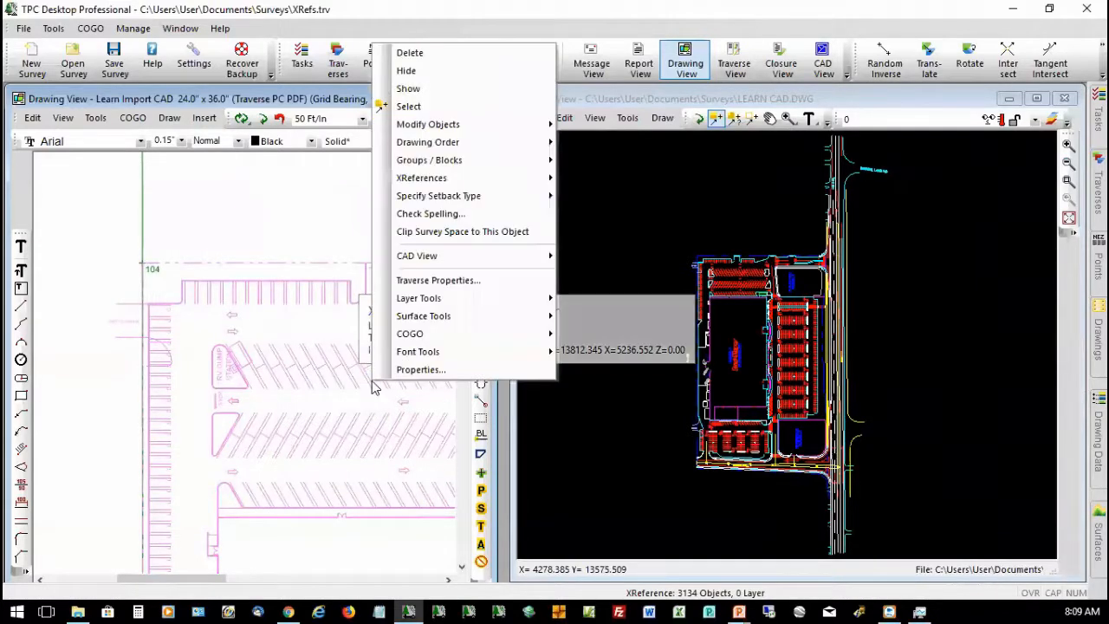
mouse_move(440, 182)
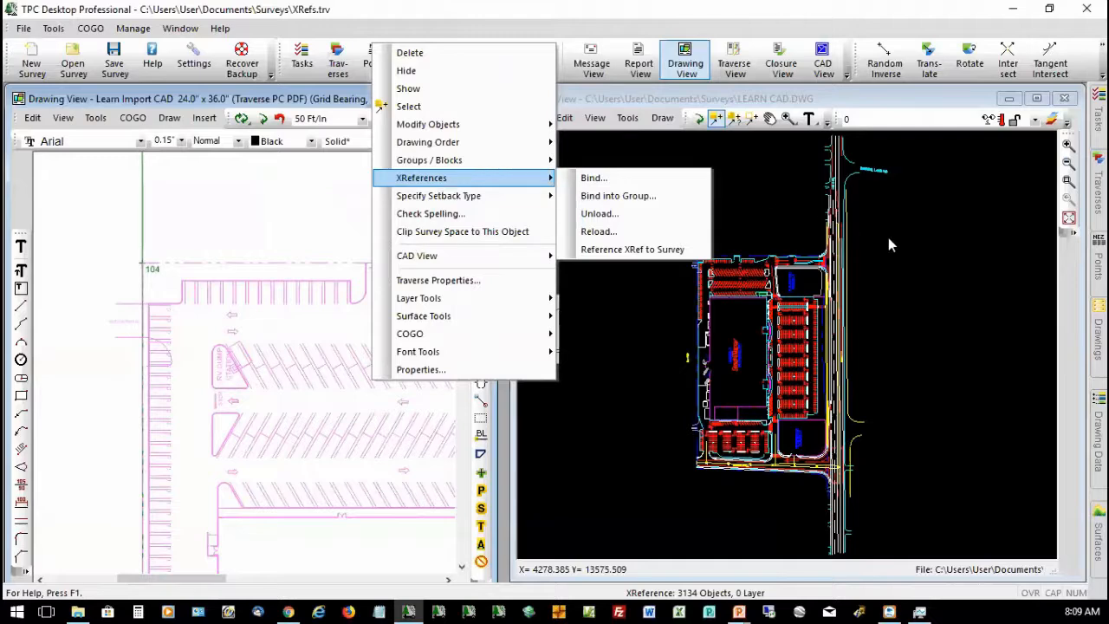
click(1084, 442)
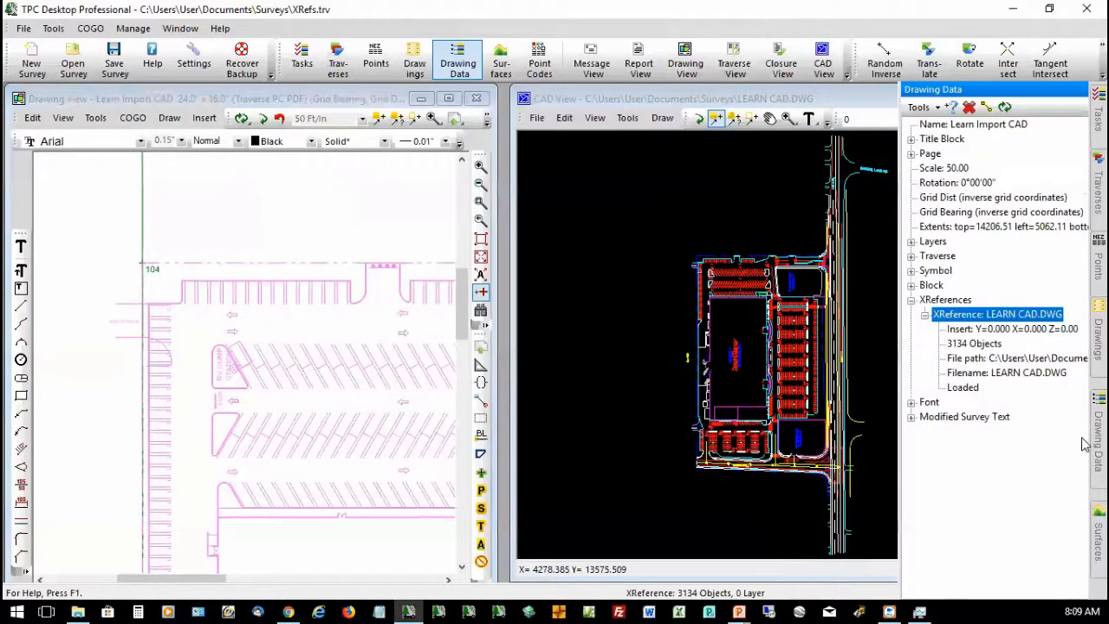
right_click(873, 315)
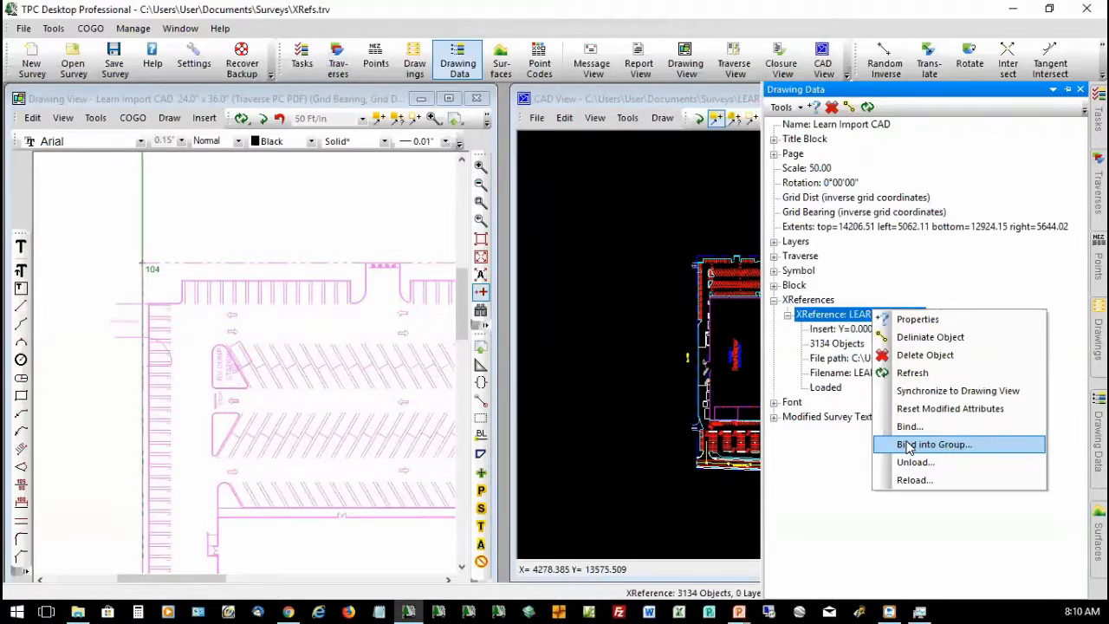
click(818, 470)
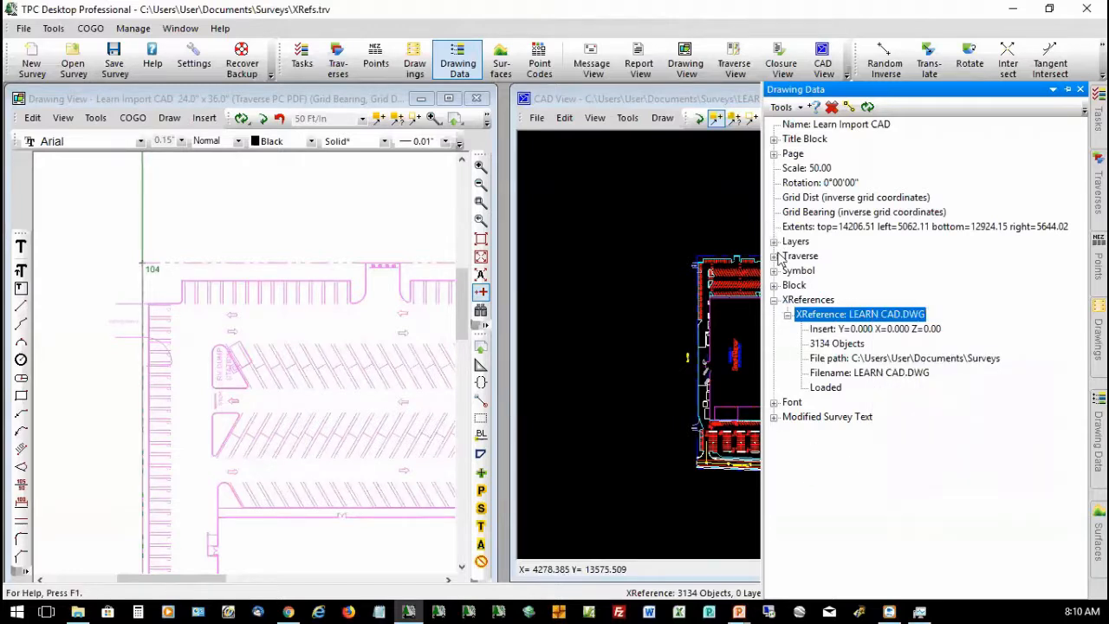
- List the layers of the LEARN CAD.DWG XReference within the drawing data's layers and look through them
click(774, 243)
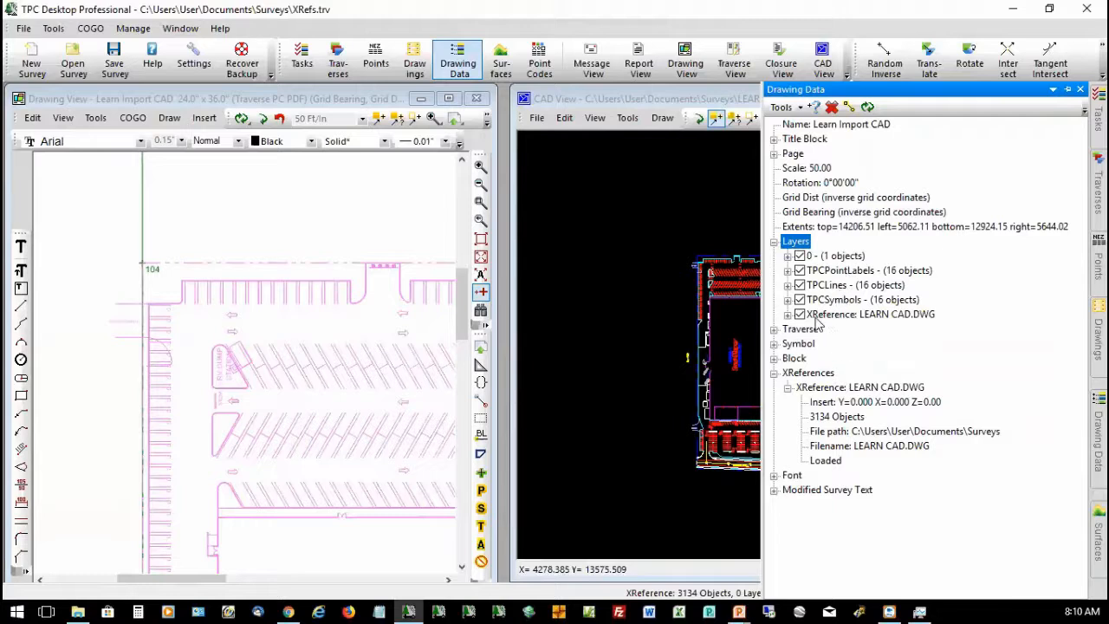
click(787, 314)
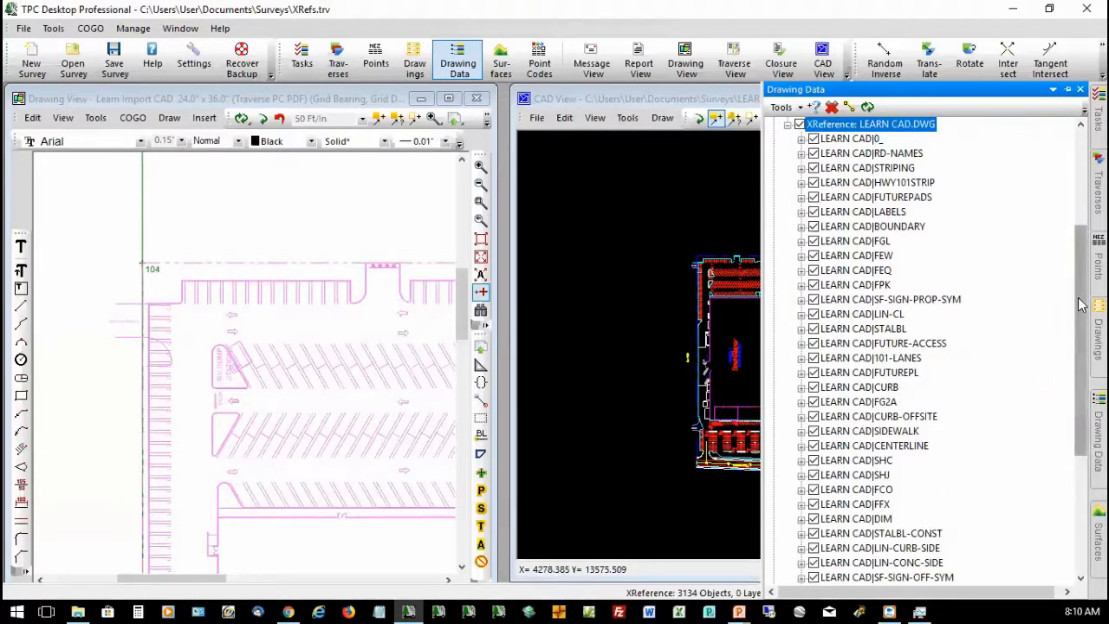
mouse_move(1081, 303)
mouse_down()
mouse_move(1081, 360)
mouse_move(1071, 299)
mouse_up()
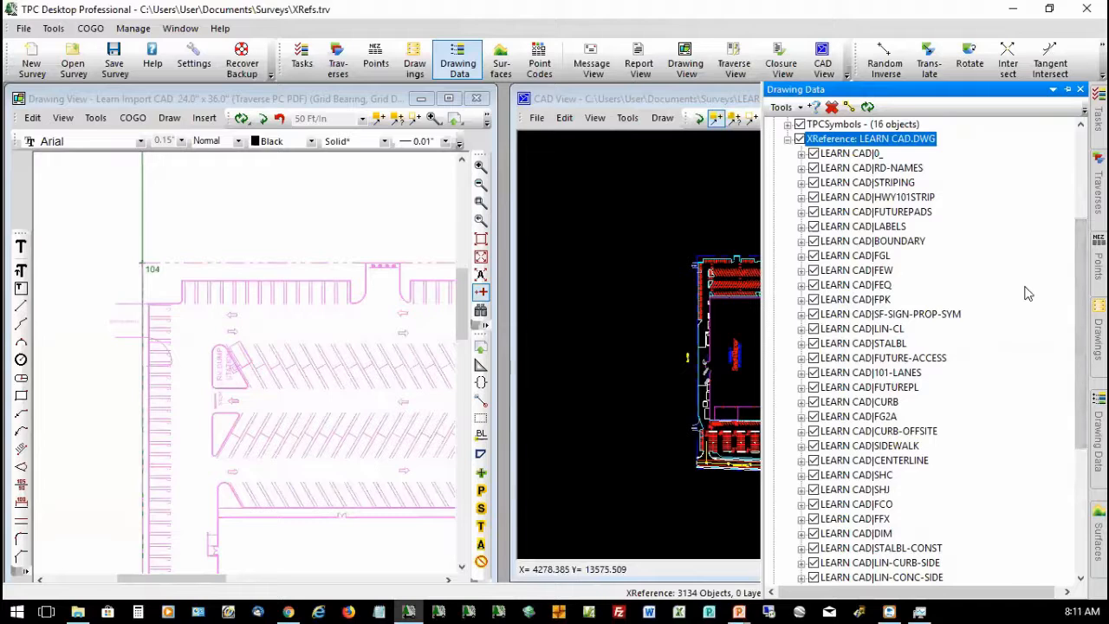
- Turn on object delineation and highlight the XReference's LEARN CAD|STRIPING layer in the survey drawing
click(851, 109)
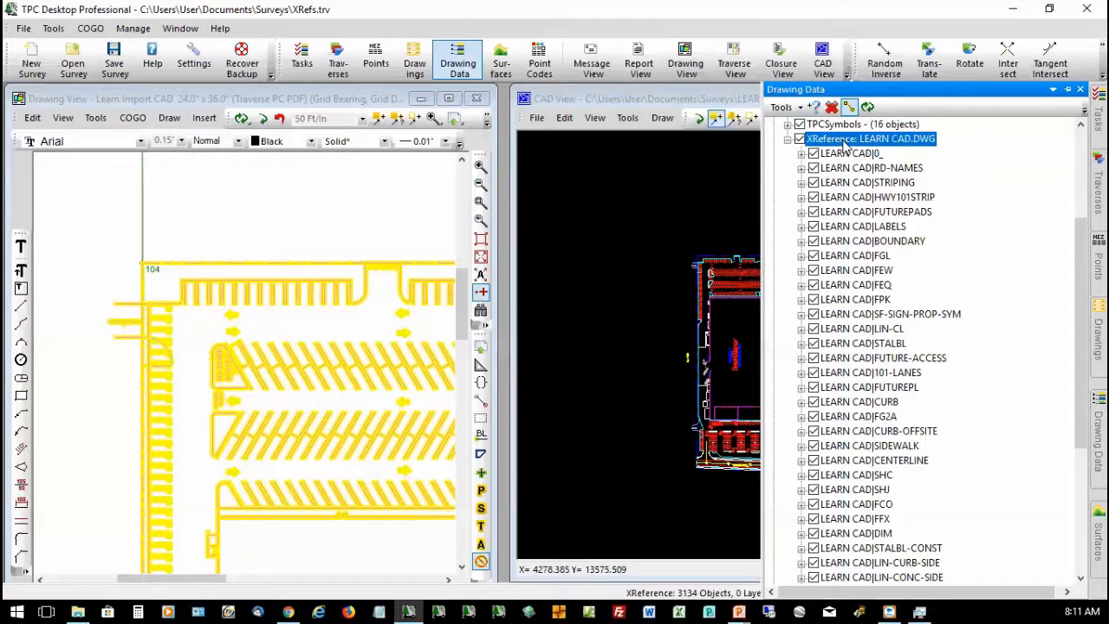
click(850, 184)
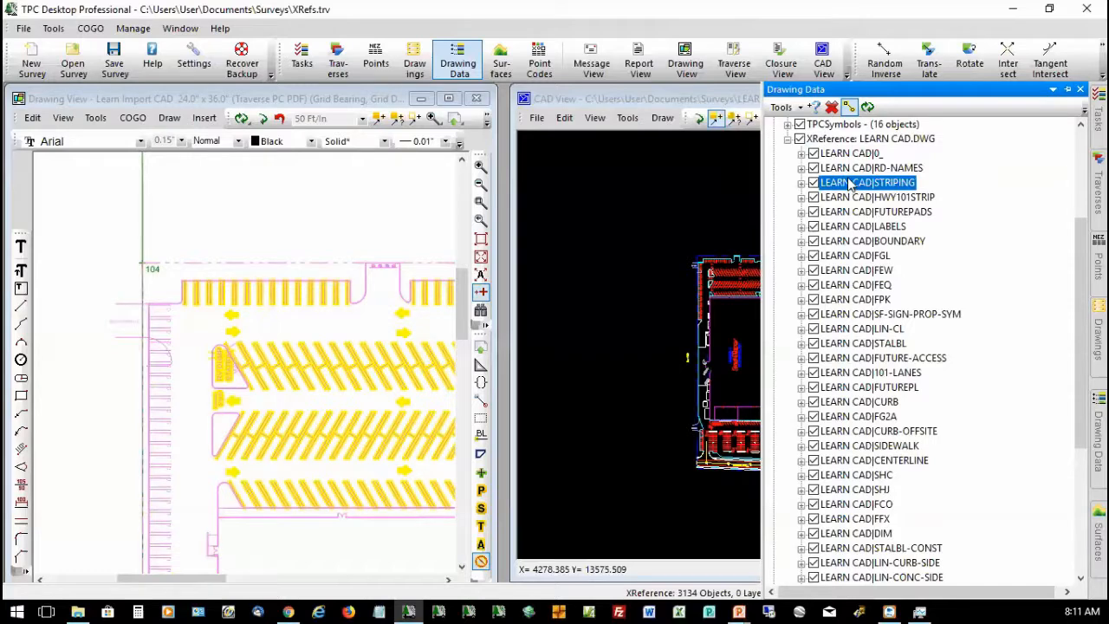
double_click(849, 184)
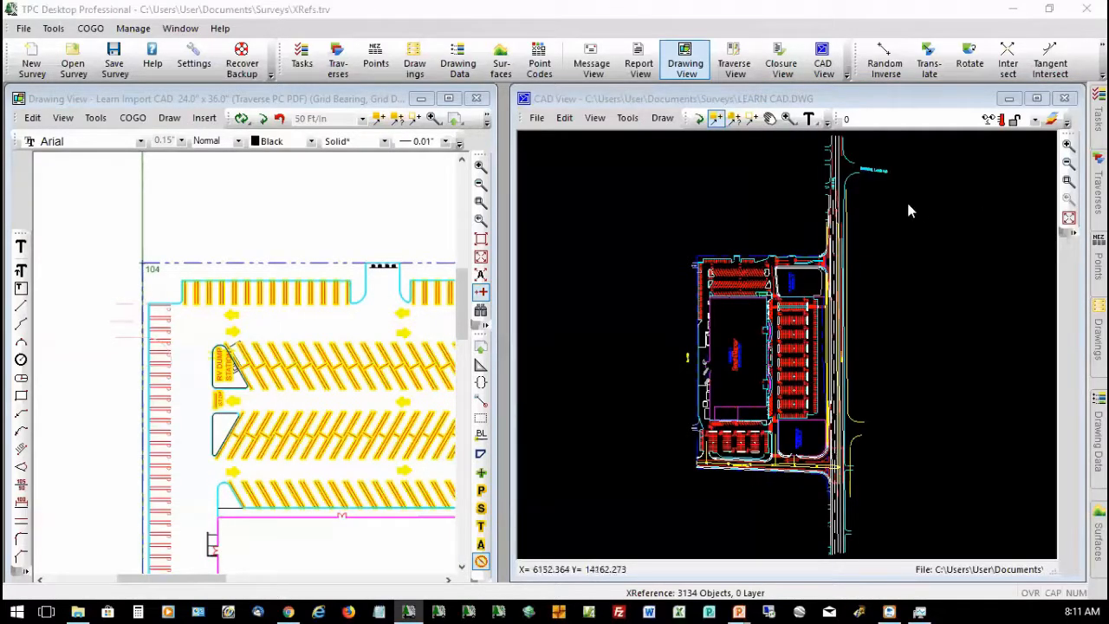
- Turn the LEARN CAD|STRIPING layer off in the drawing data, and switch it back on
mouse_move(1093, 436)
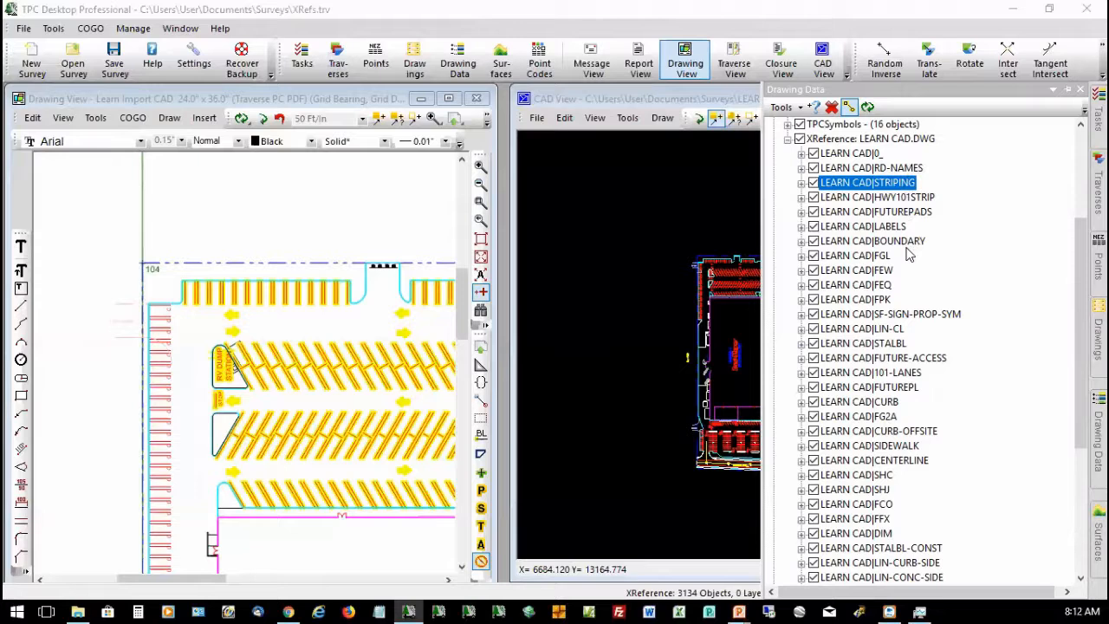
click(812, 183)
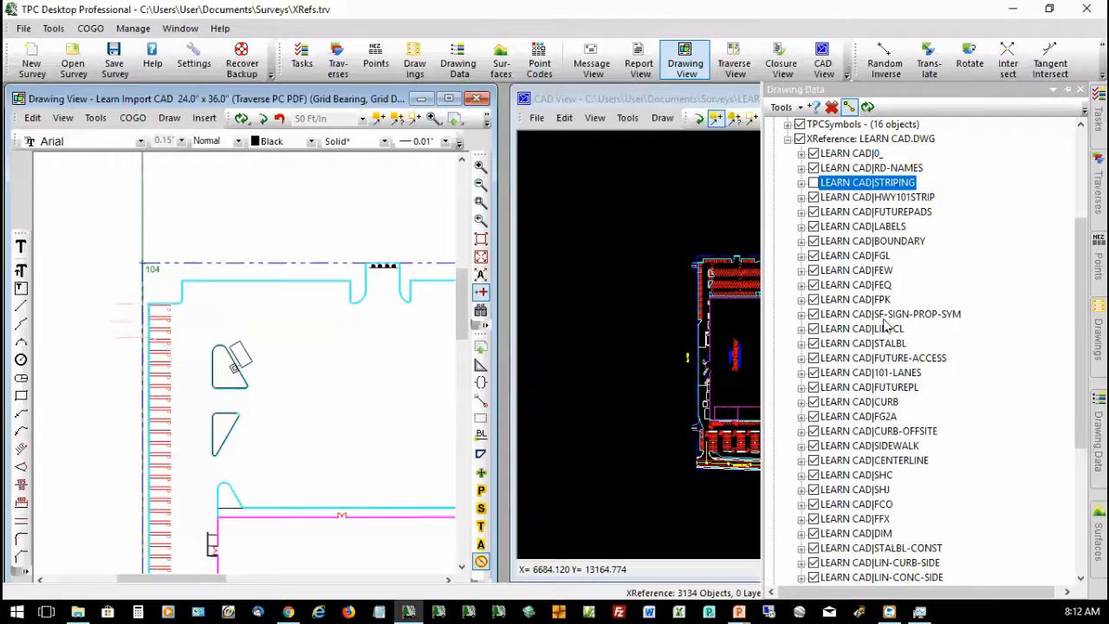
click(812, 182)
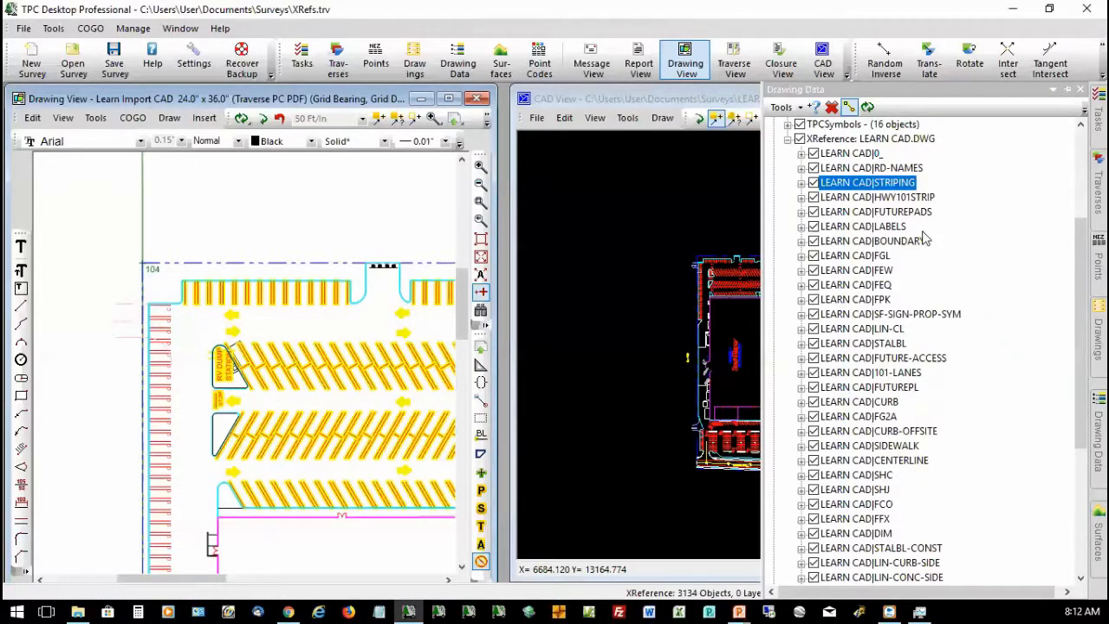
- Collapse the XReference's layer list and highlight the TPCPointLabels layer in the survey drawing
click(787, 140)
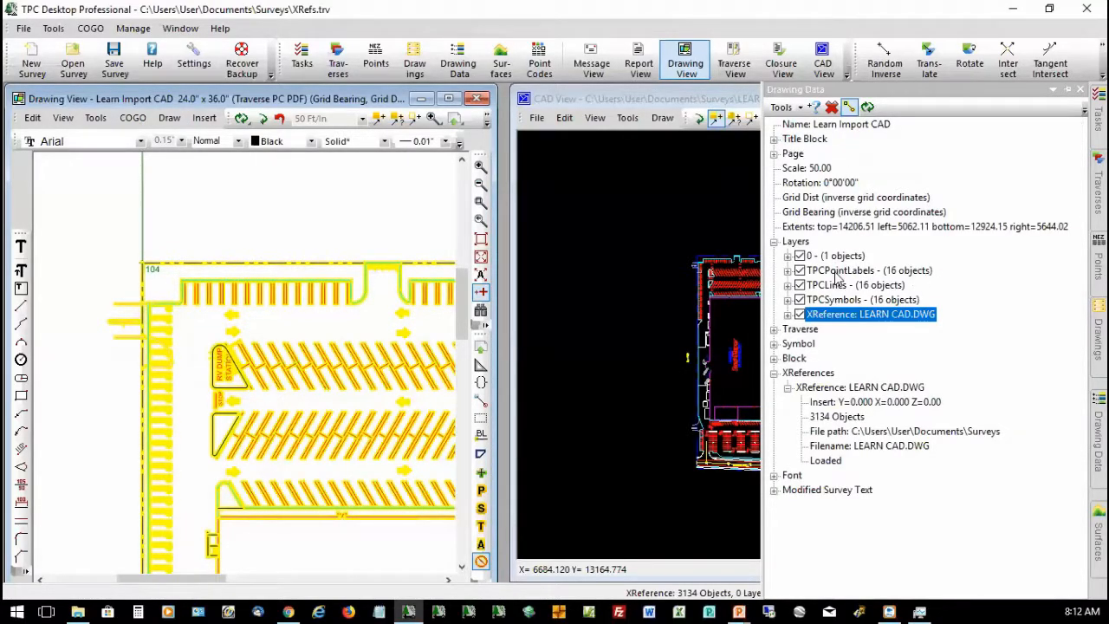
click(837, 271)
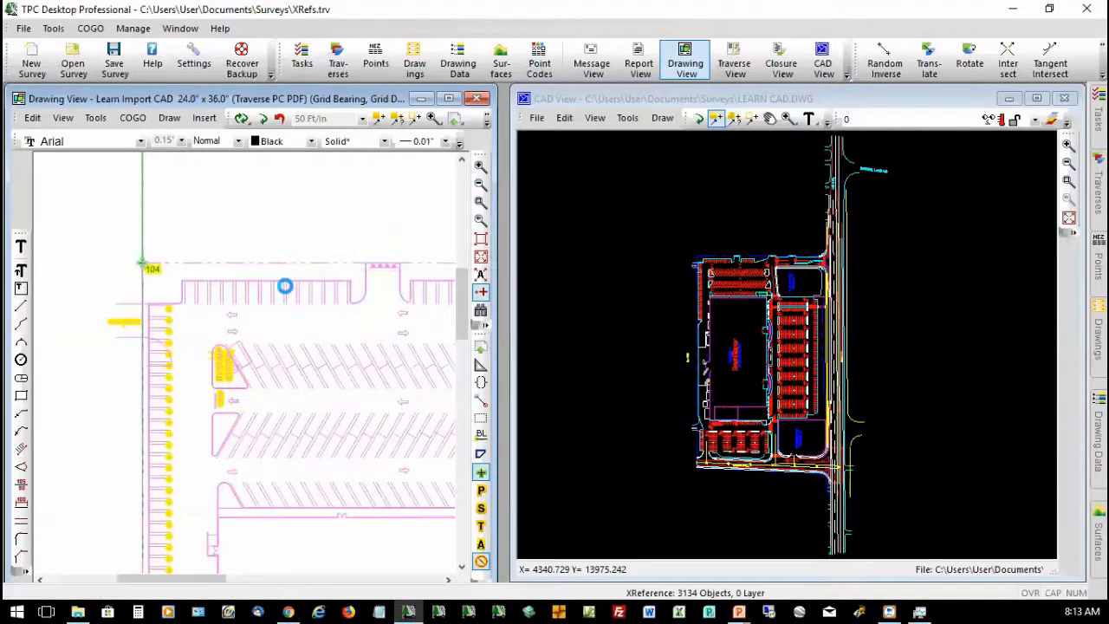
- Bind the LEARN CAD.DWG XReference into the current survey drawing
mouse_move(287, 286)
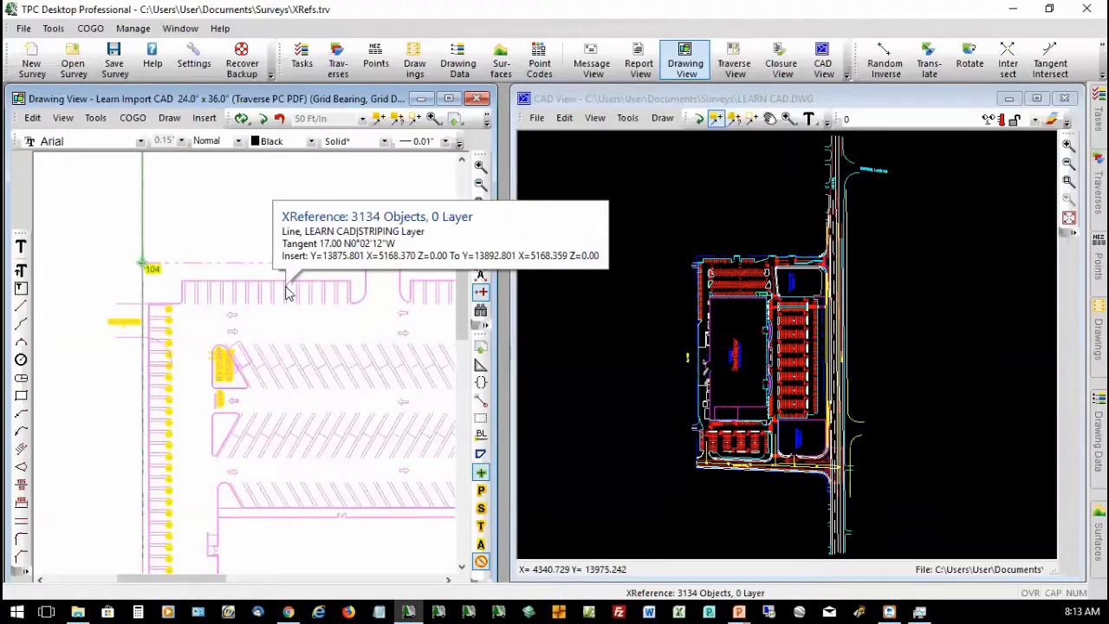
right_click(287, 289)
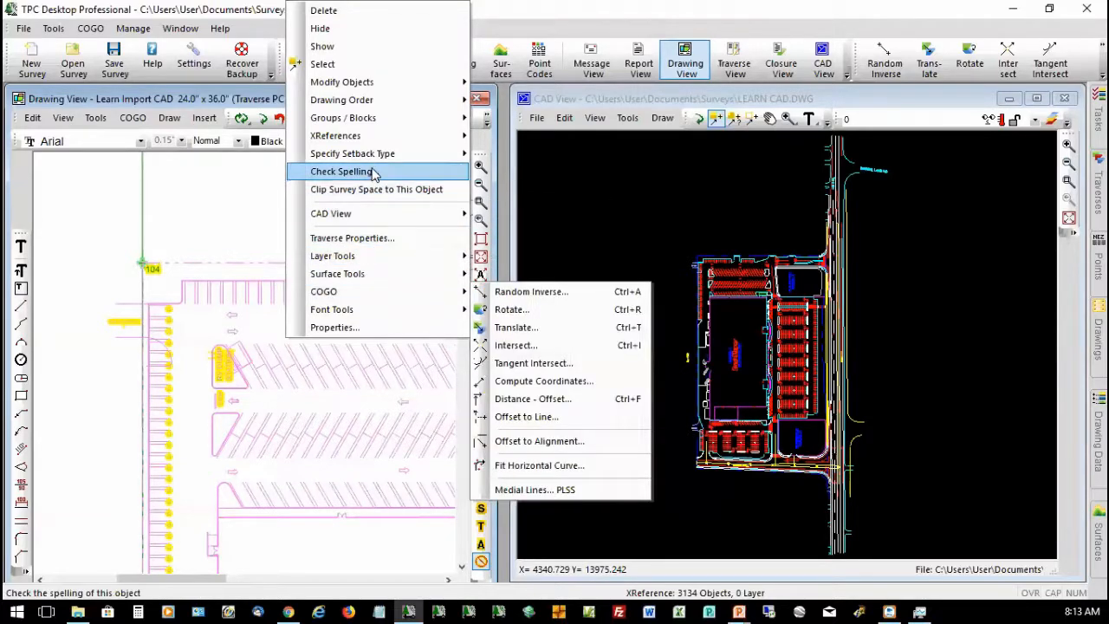
mouse_move(459, 136)
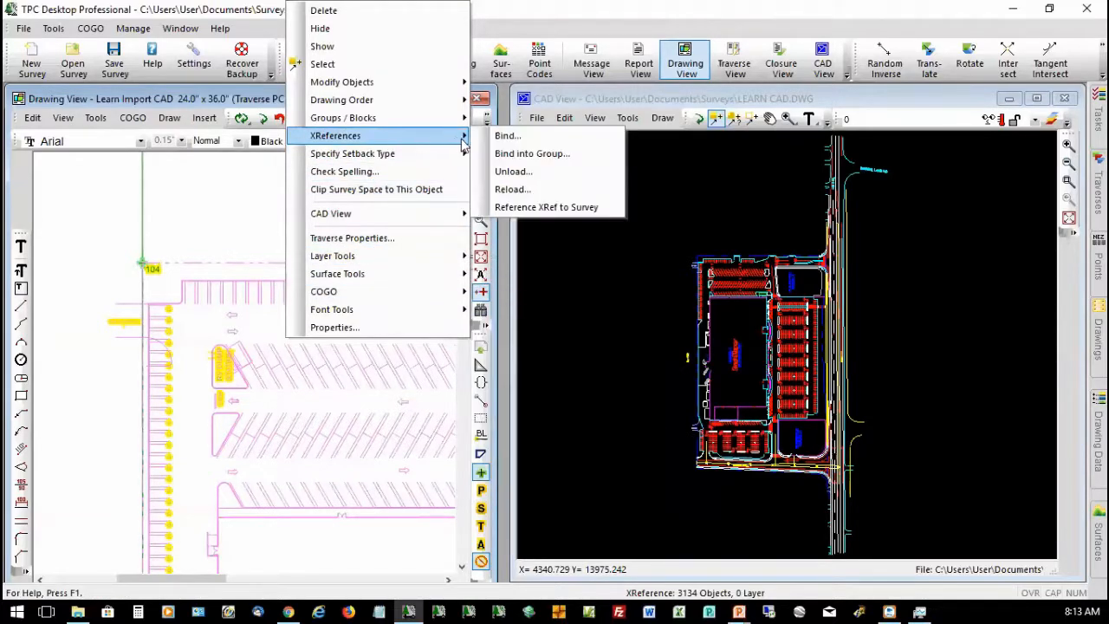
click(506, 136)
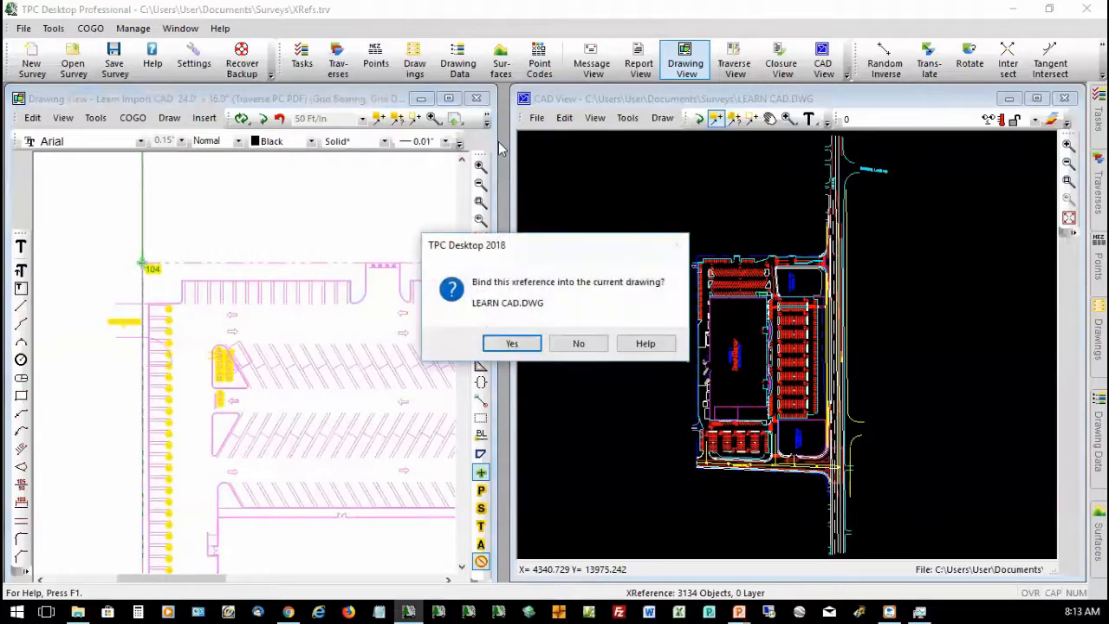
click(511, 343)
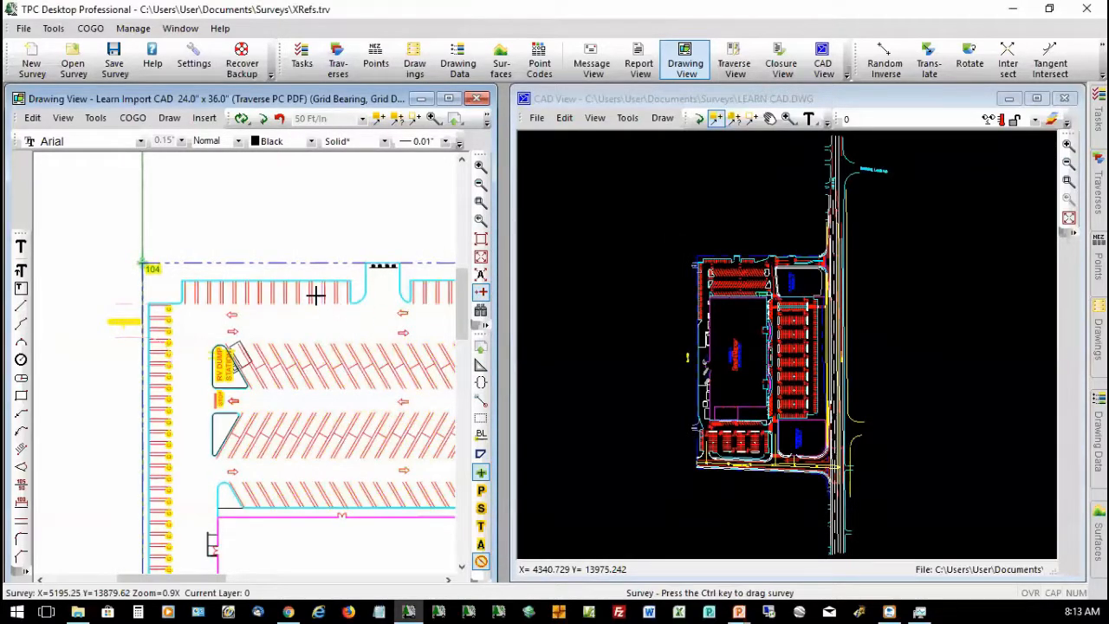
mouse_move(325, 299)
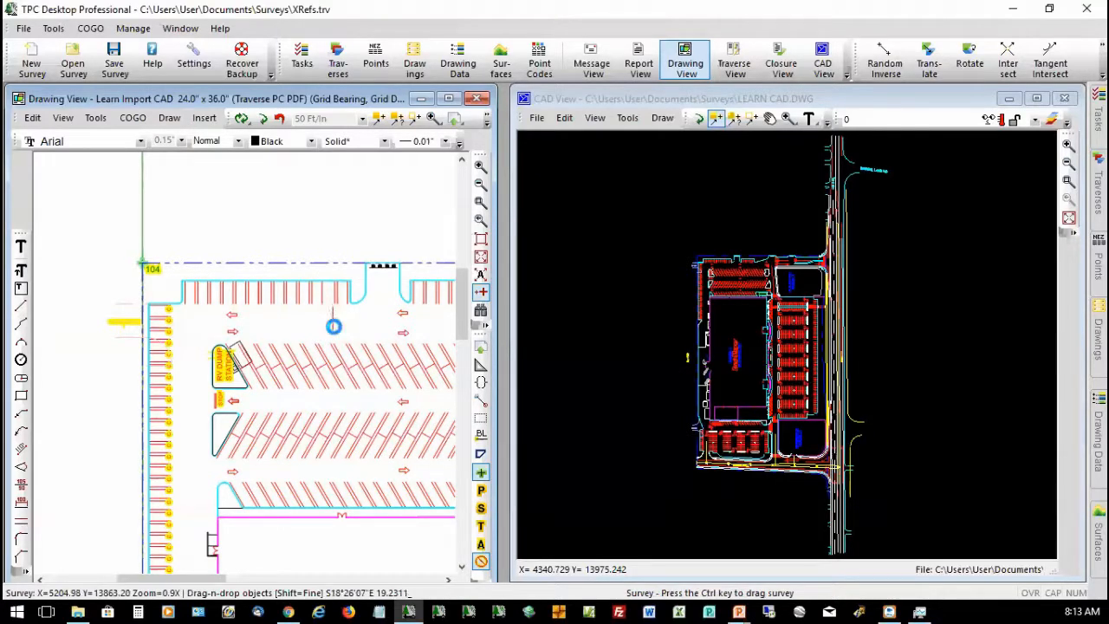
- Move one bound LEARN CAD$STRIPING line out of the upper parking row into the drive aisle just below it
drag(351, 331, 352, 331)
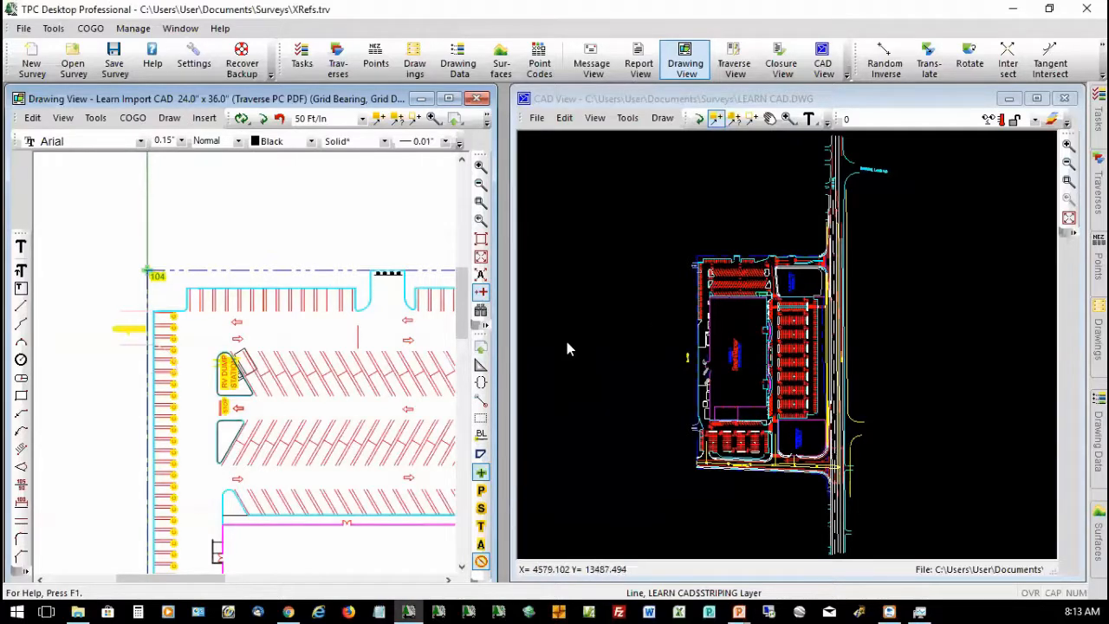
mouse_move(361, 343)
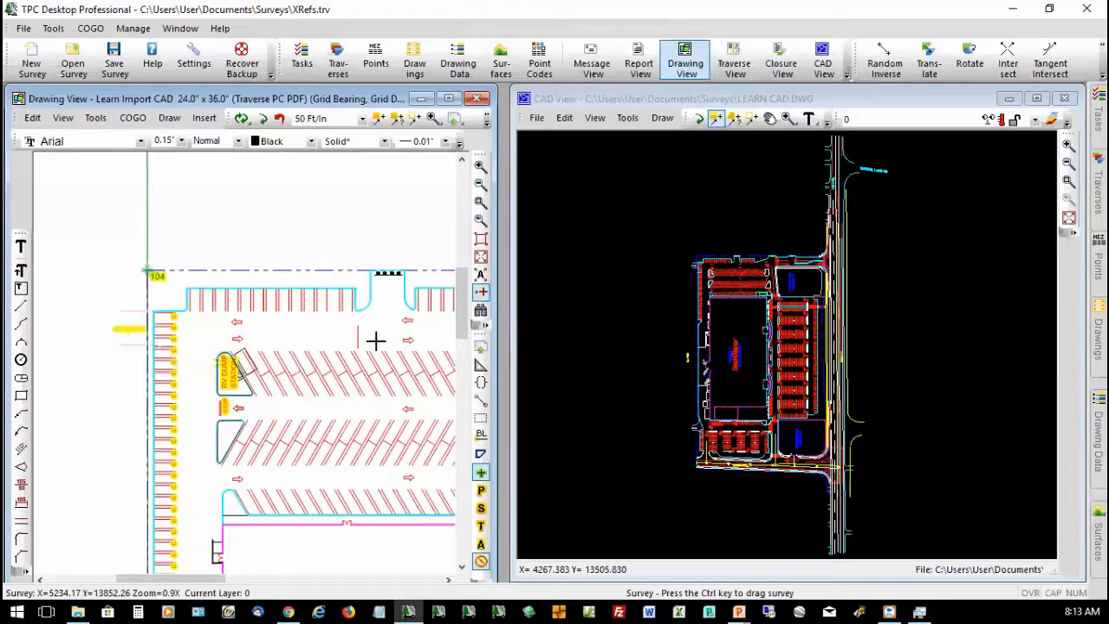
- Unload the LEARN CAD.DWG XReference from the survey drawing
click(333, 301)
right_click(331, 304)
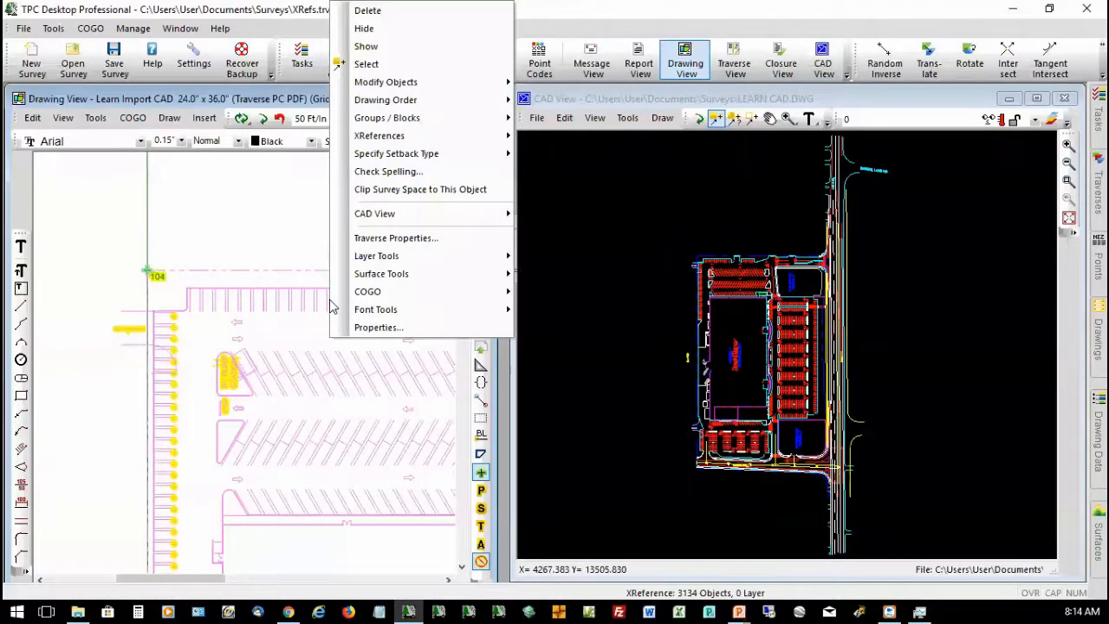
mouse_move(464, 144)
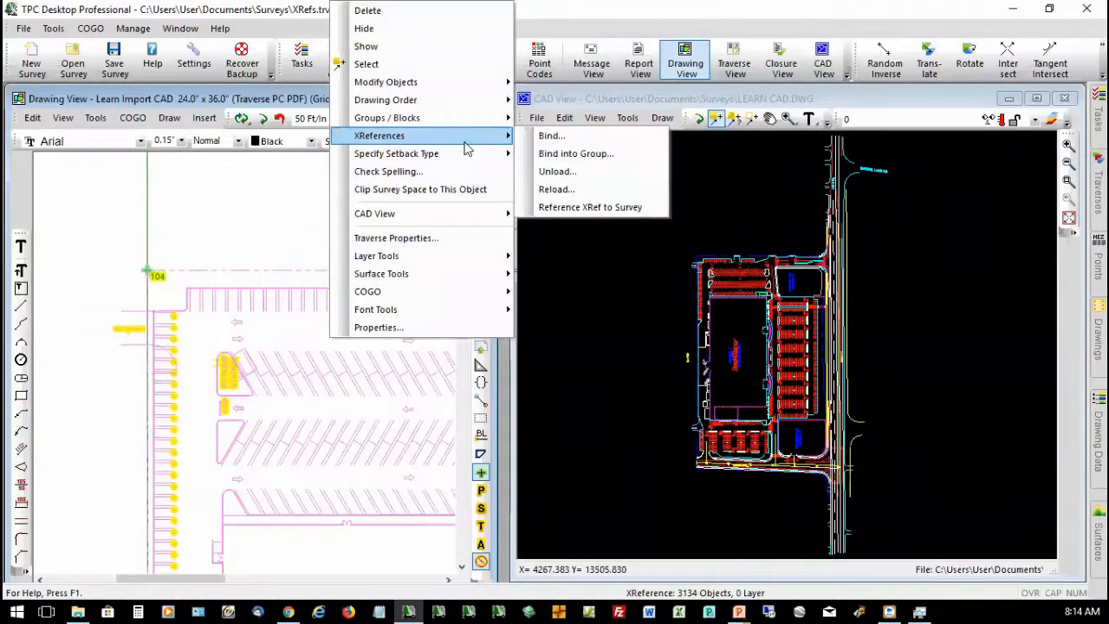
click(554, 172)
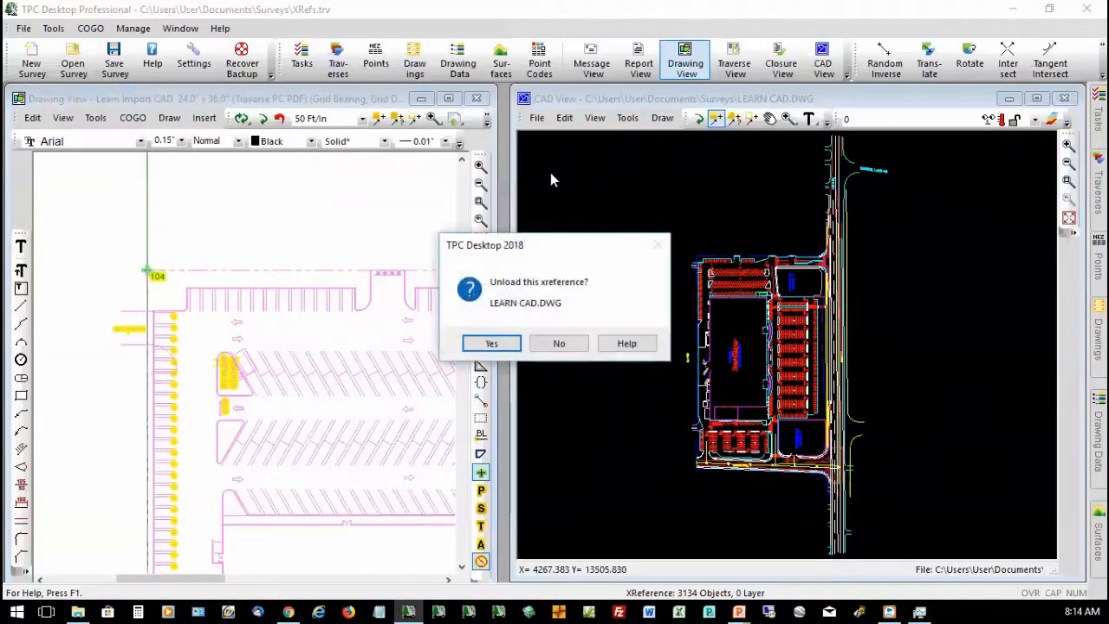
click(492, 344)
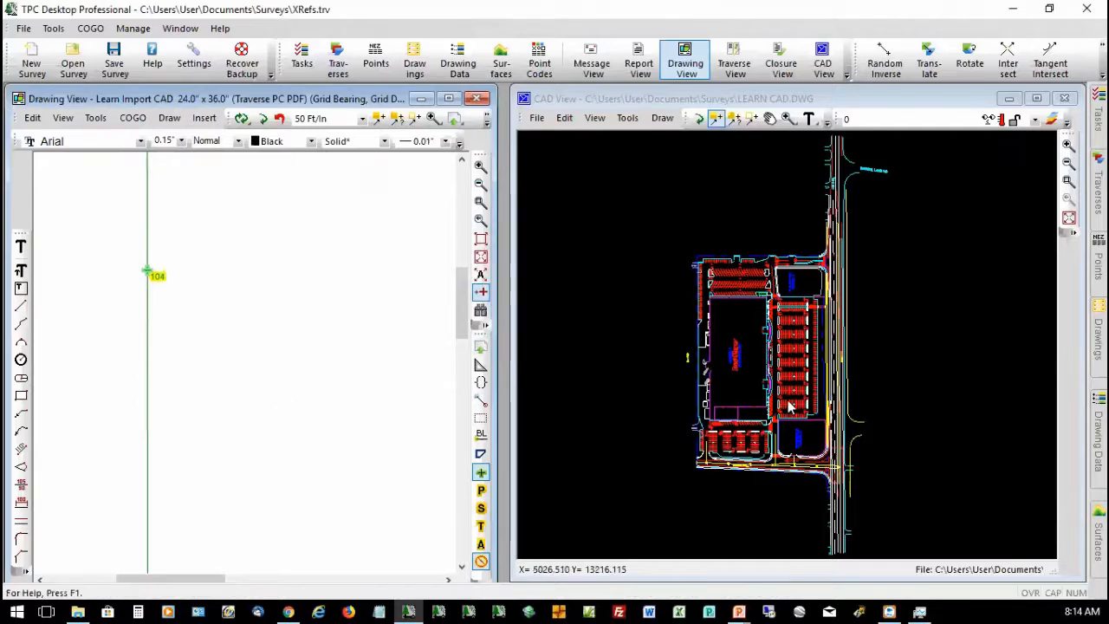
- Refresh the drawing data and reload the LEARN CAD.DWG XReference from it into the survey drawing
click(1096, 438)
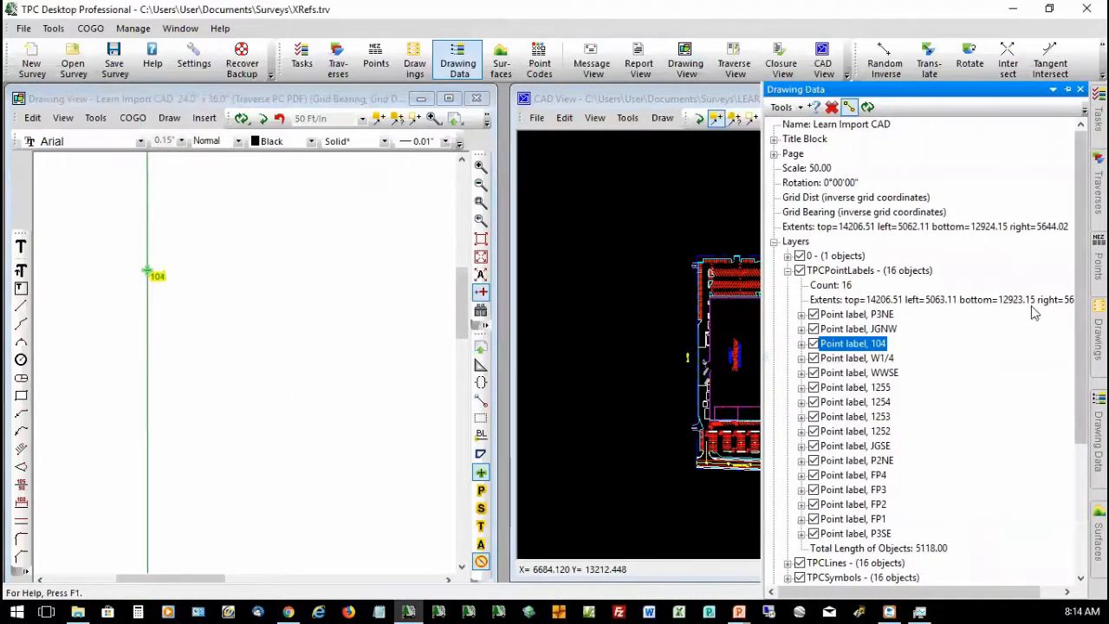
click(868, 108)
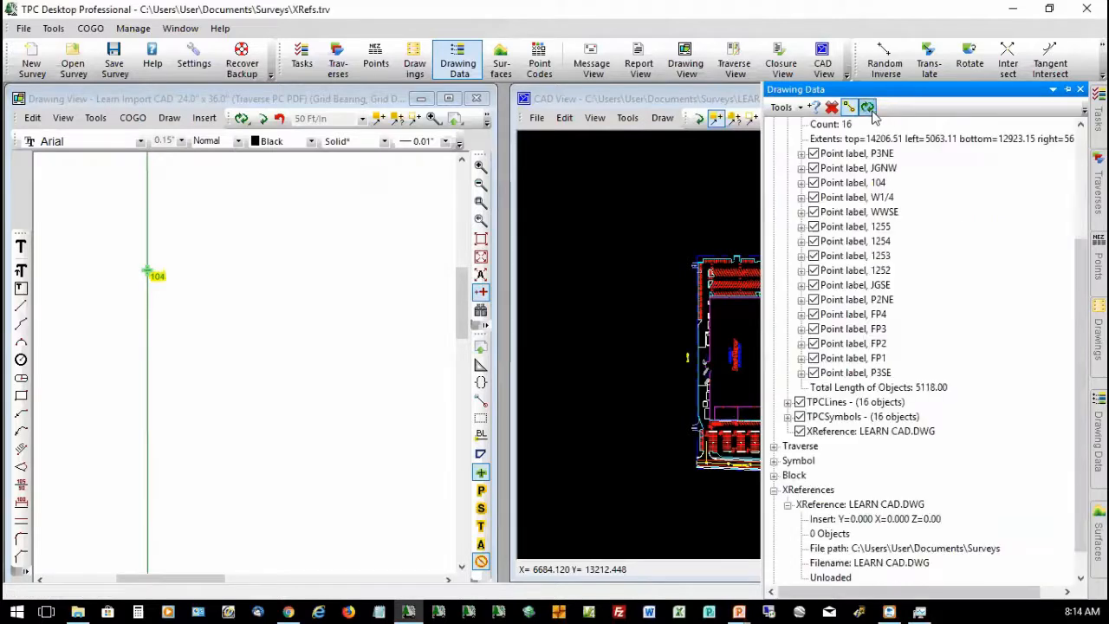
scroll(985, 321, down, 1)
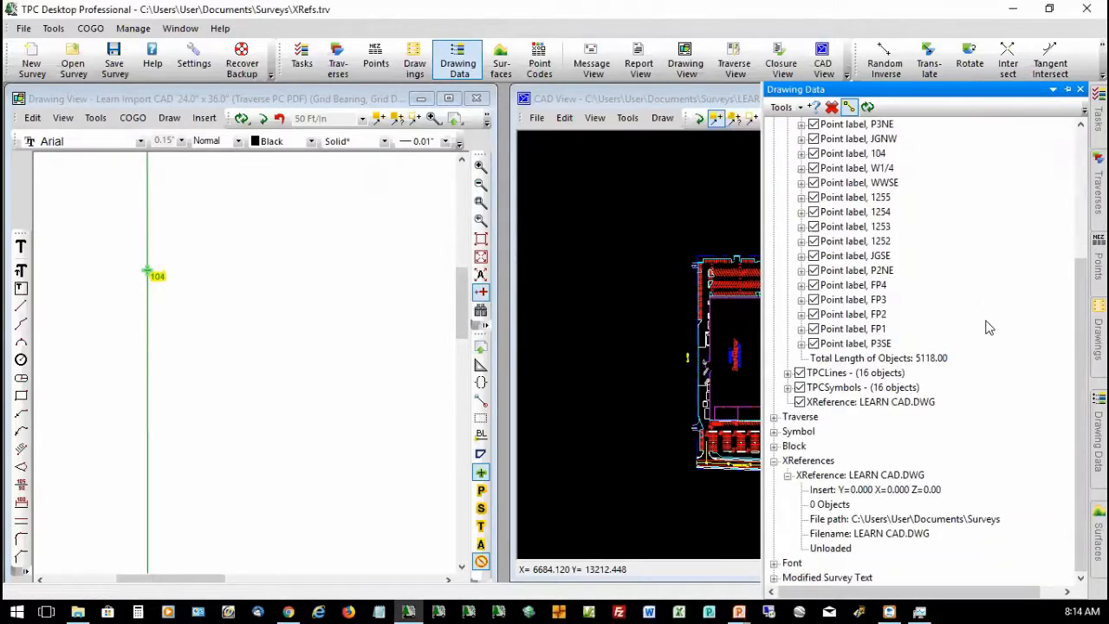
right_click(881, 479)
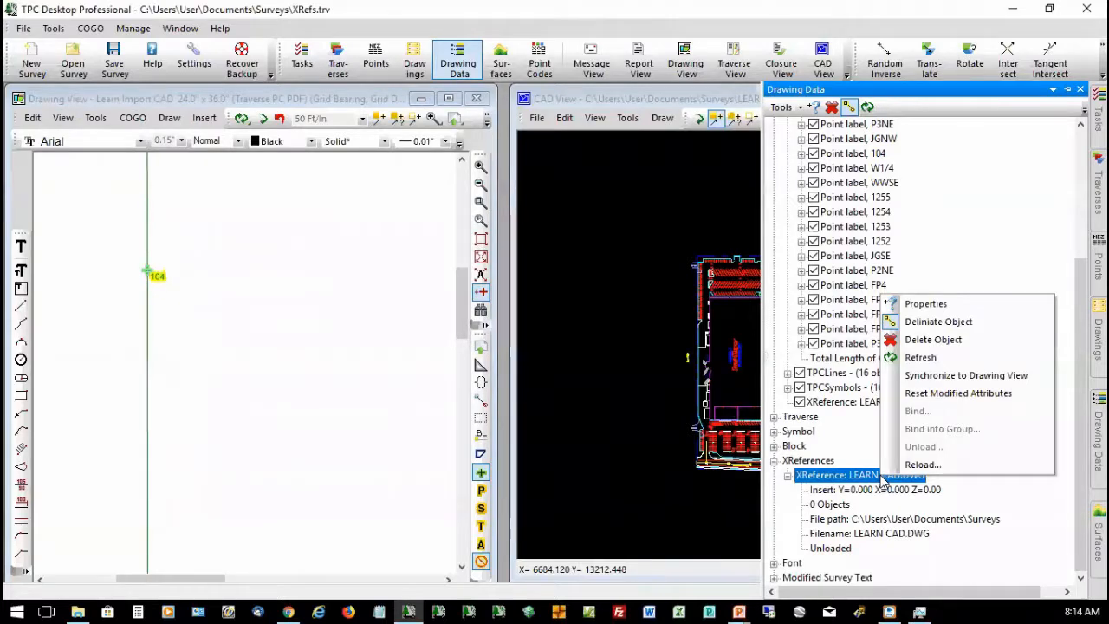
click(920, 465)
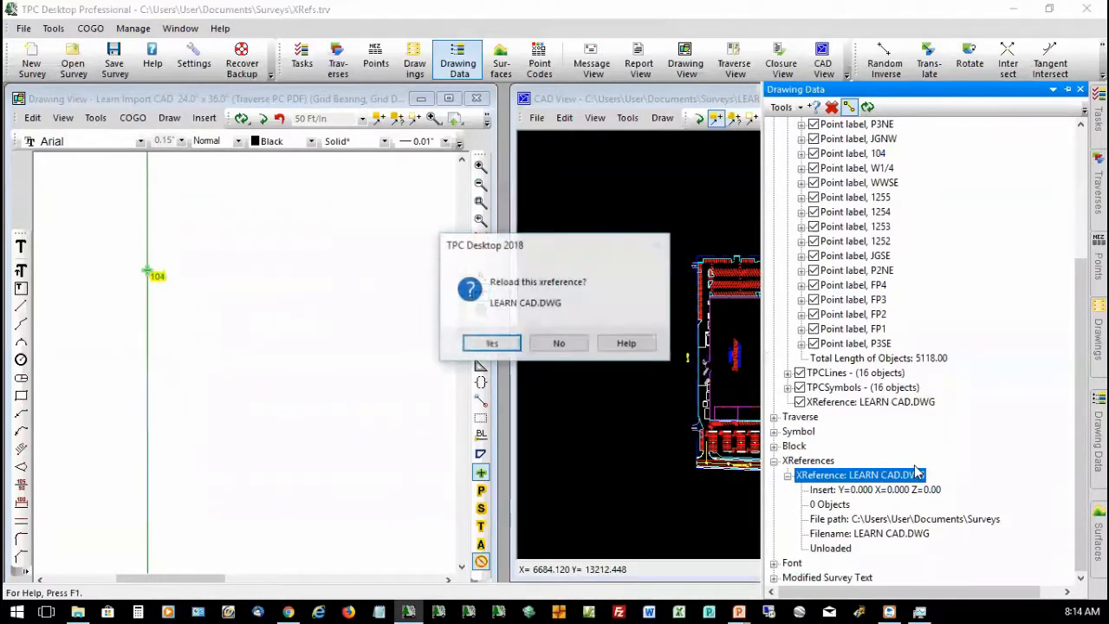
click(490, 344)
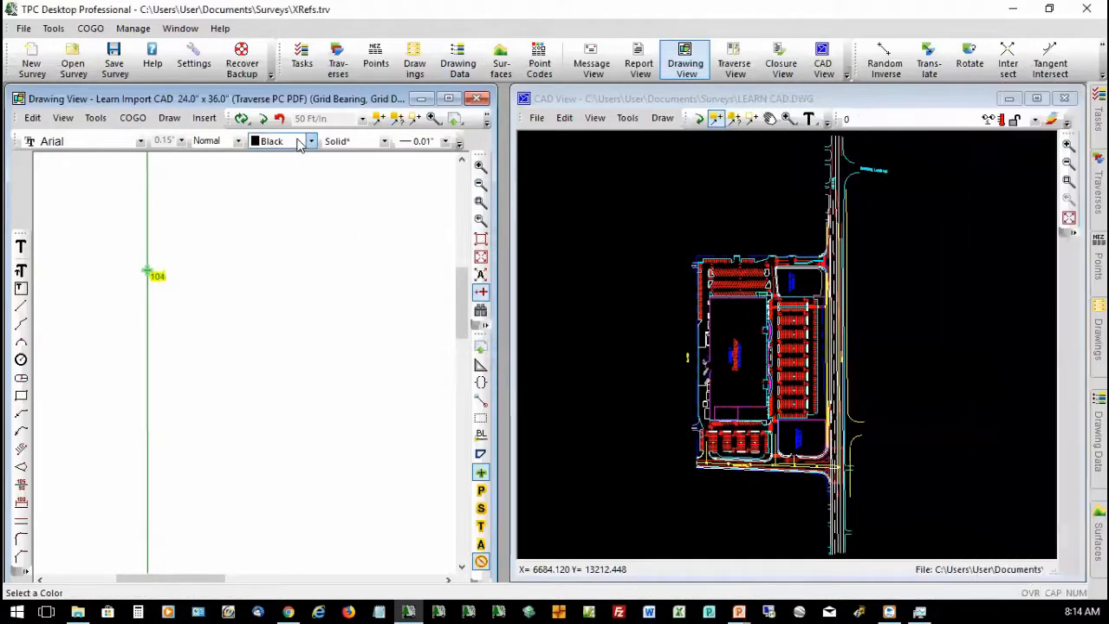
click(263, 118)
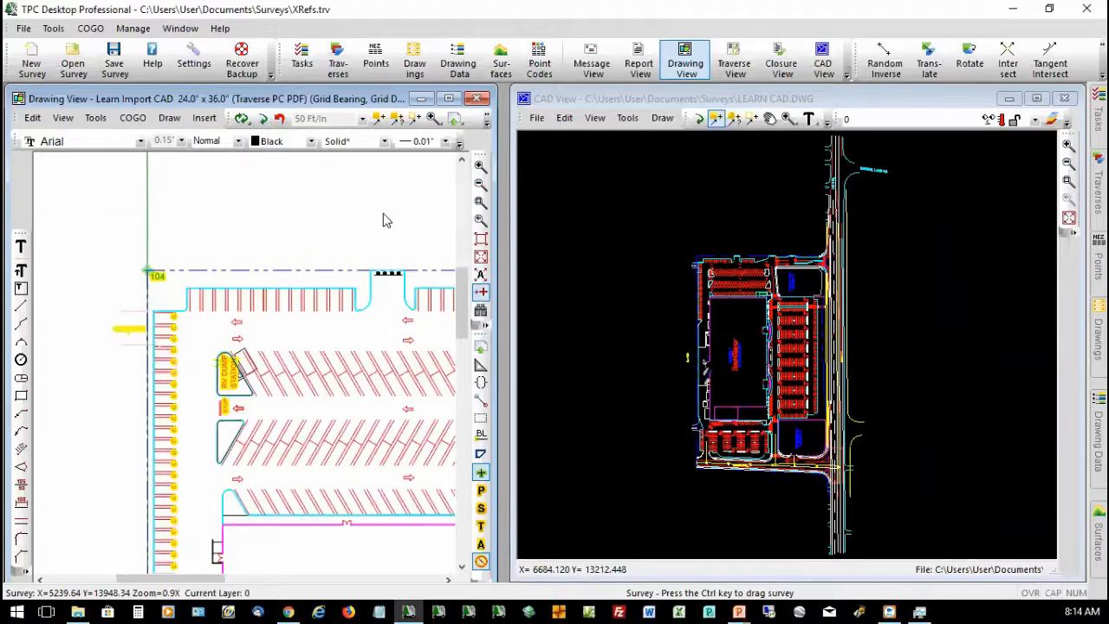
- Delete the LEARN CAD.DWG XReference from the survey drawing
click(329, 291)
right_click(331, 292)
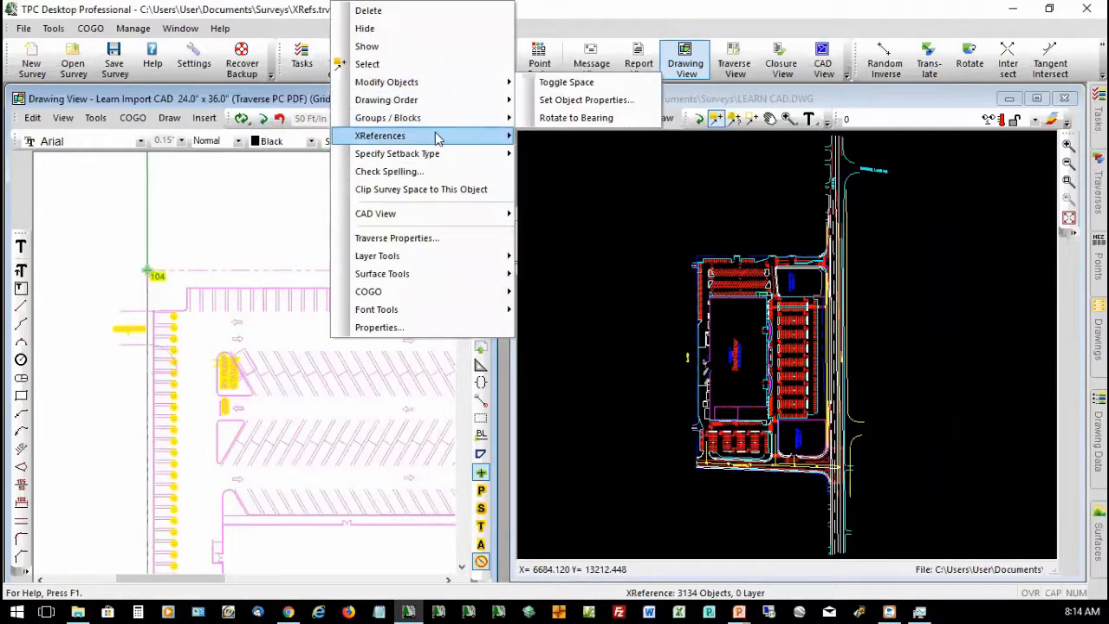
mouse_move(438, 141)
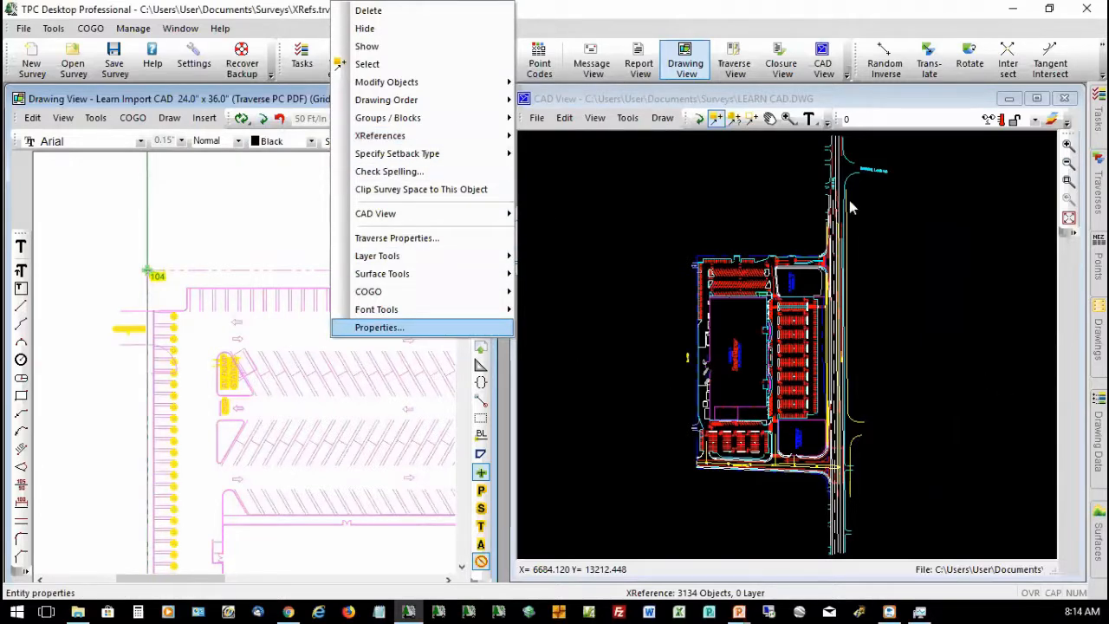
click(367, 10)
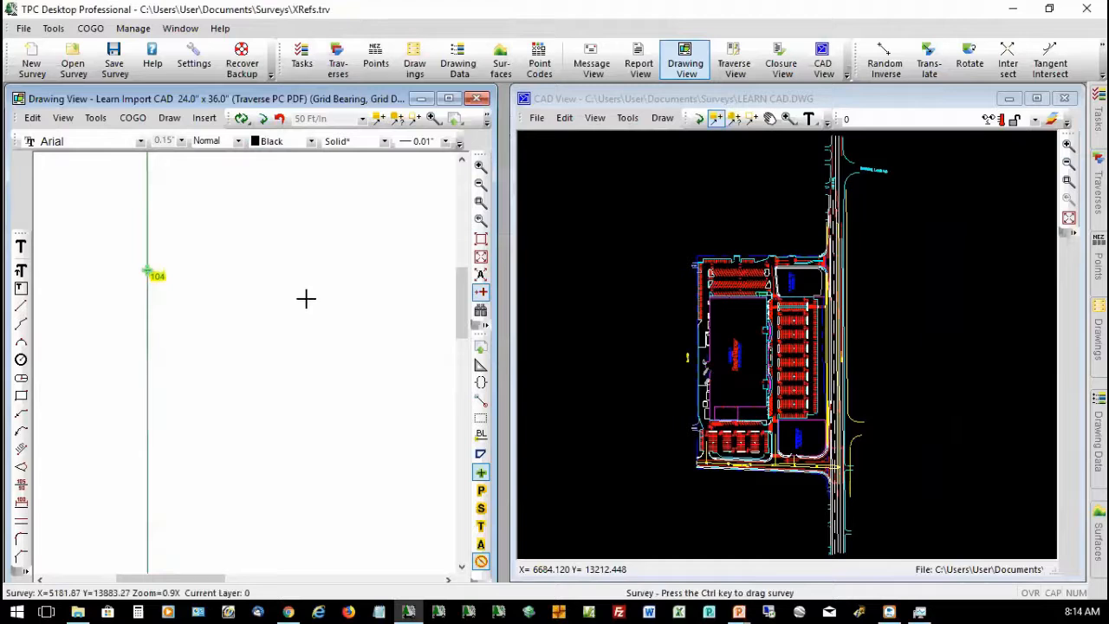
click(481, 240)
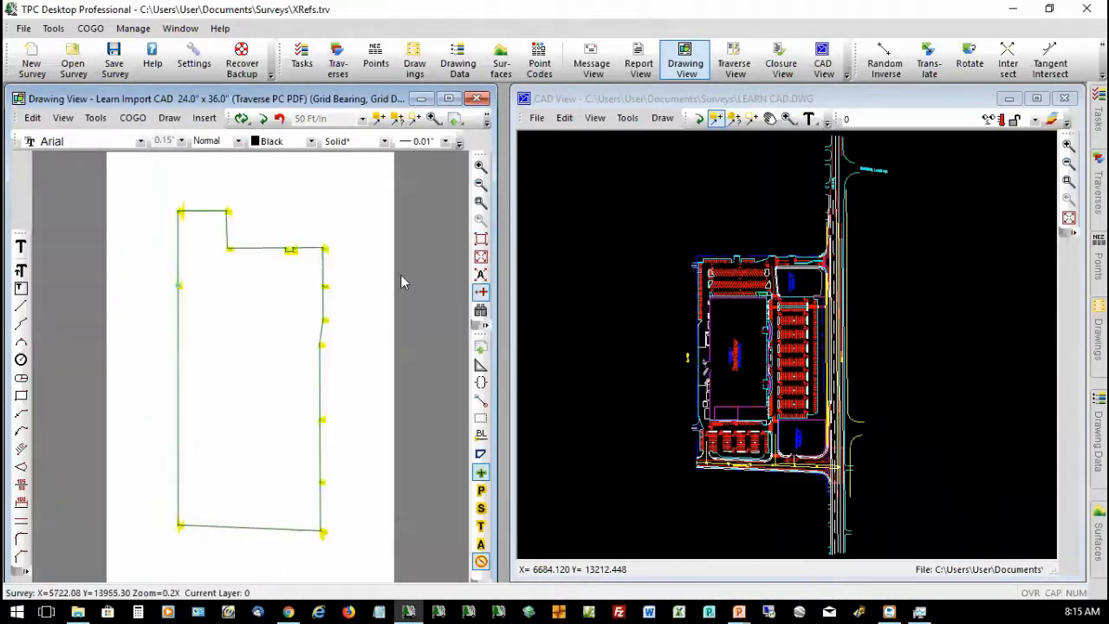
- Turn off object delineation in the drawing data and return to the survey drawing
click(1098, 437)
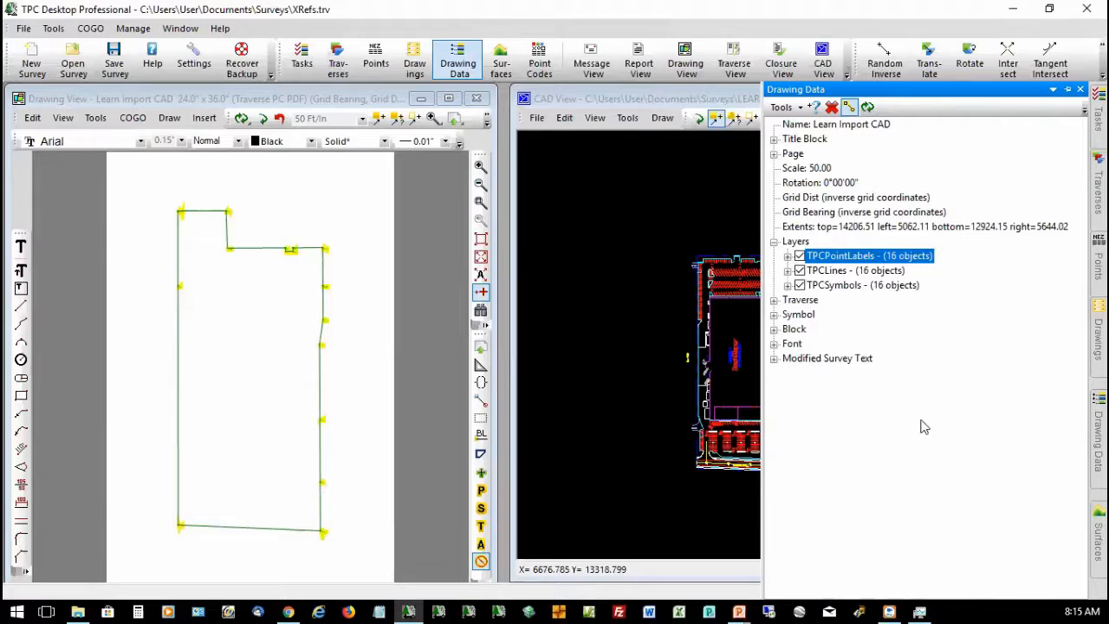
click(850, 104)
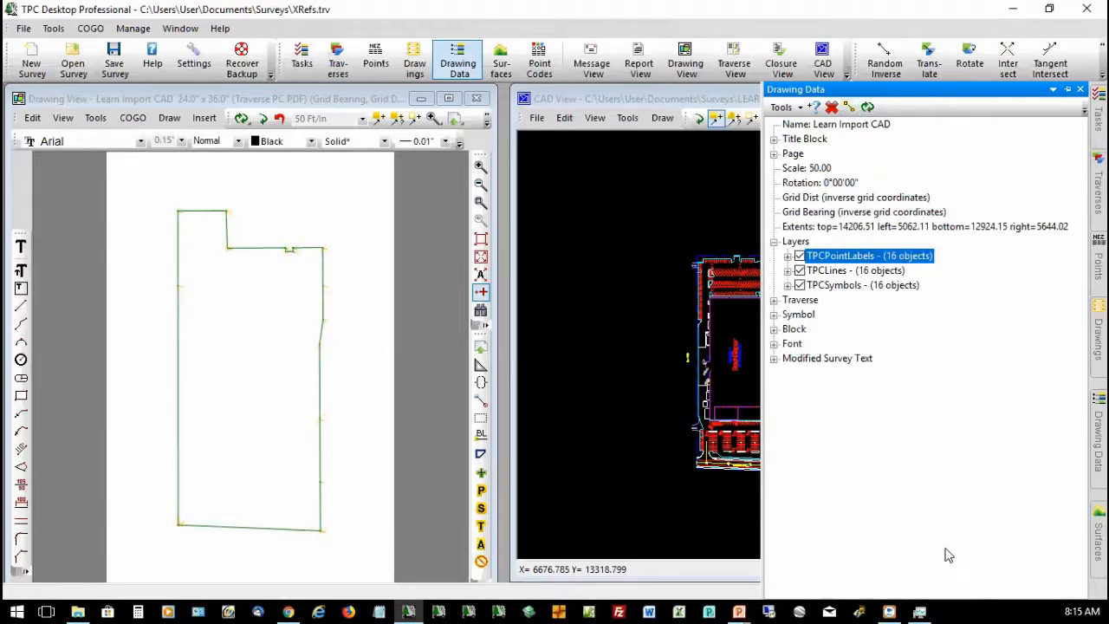
click(253, 386)
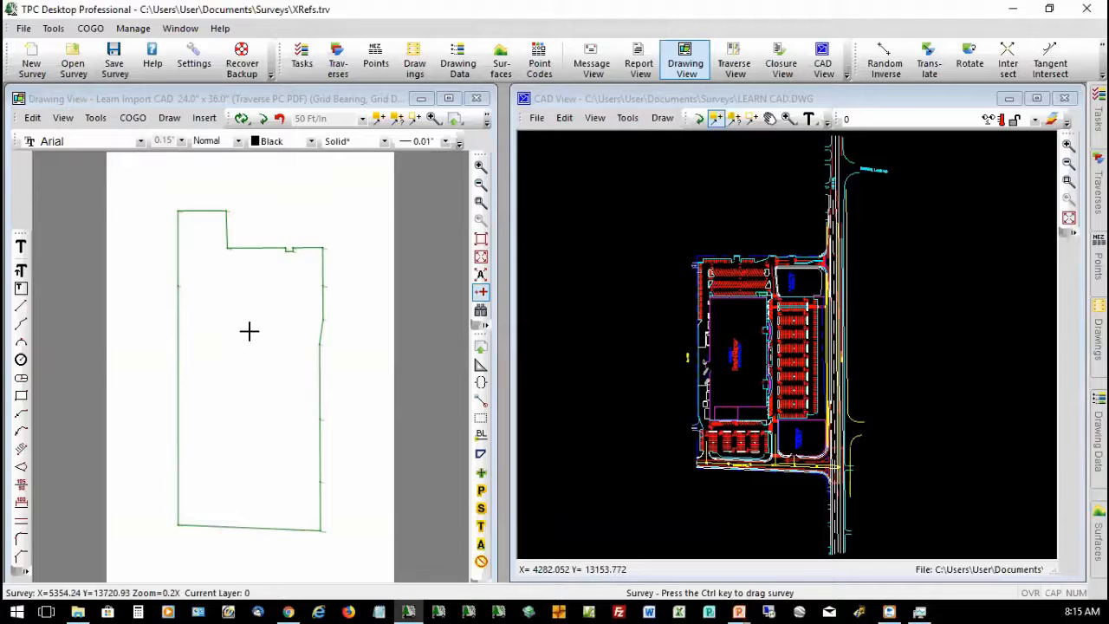
- Insert LEARN CAD Moved Coordinates.DWG as an XReference and fit the survey drawing's scale to the page
click(203, 119)
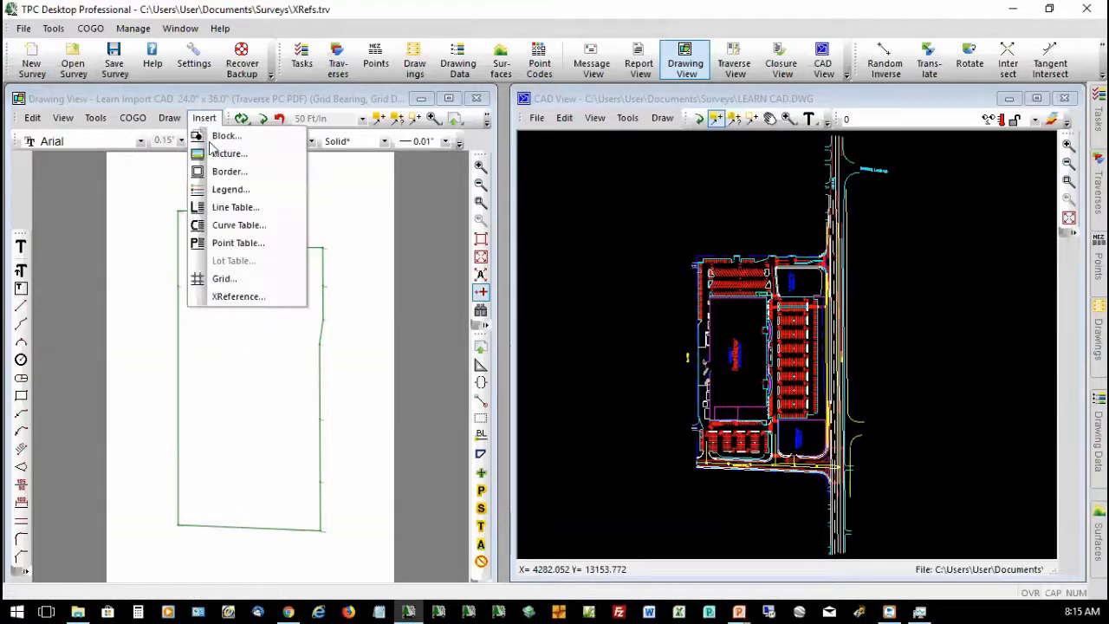
click(234, 297)
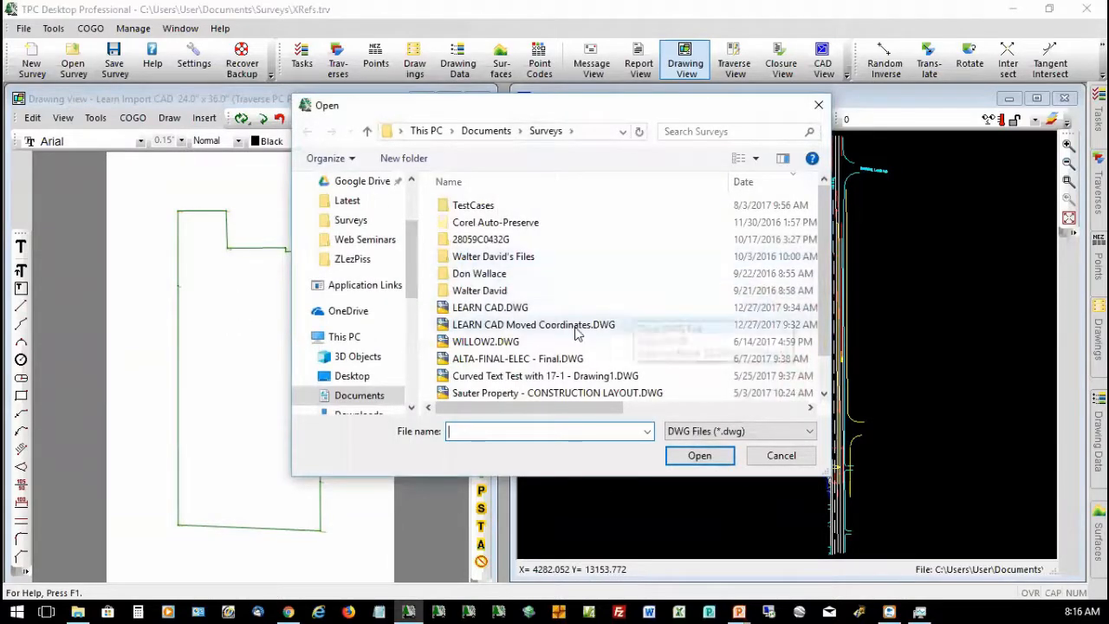
double_click(575, 326)
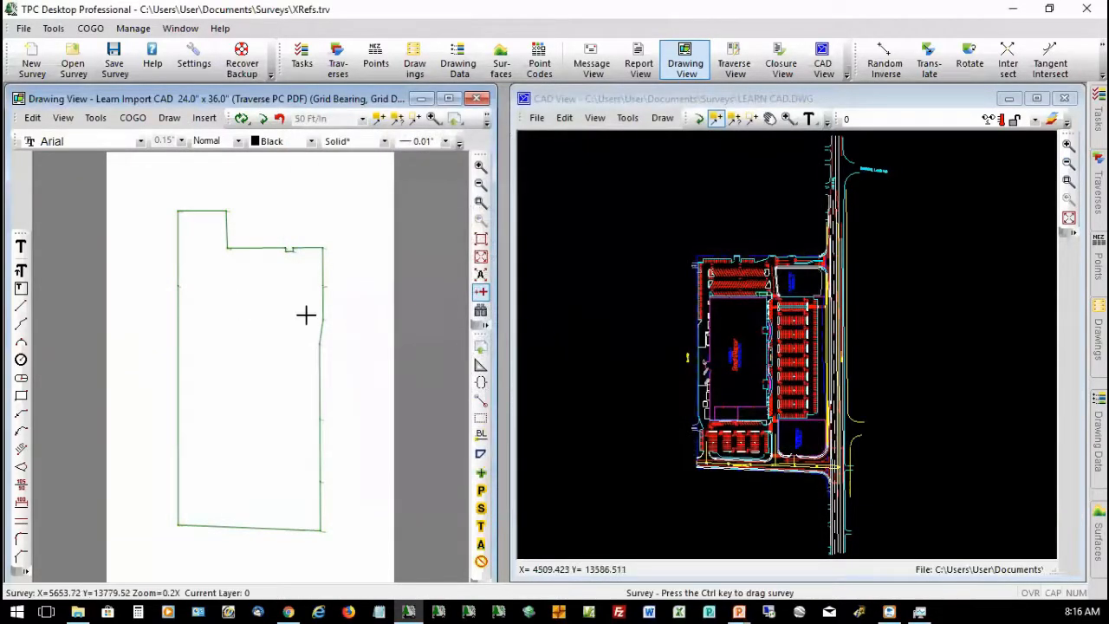
click(261, 120)
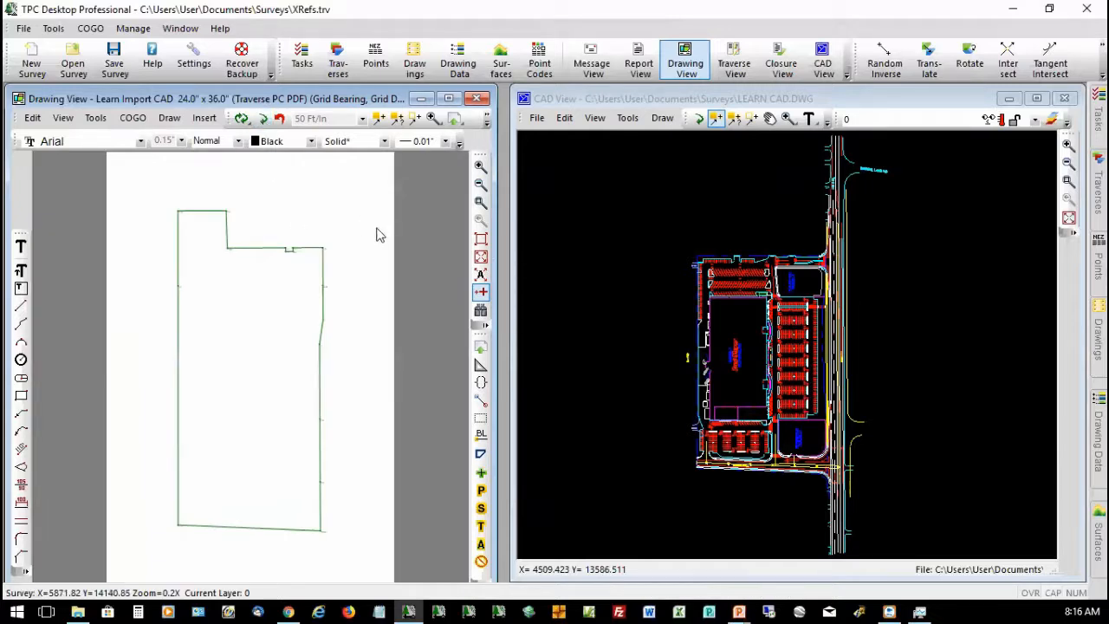
click(481, 258)
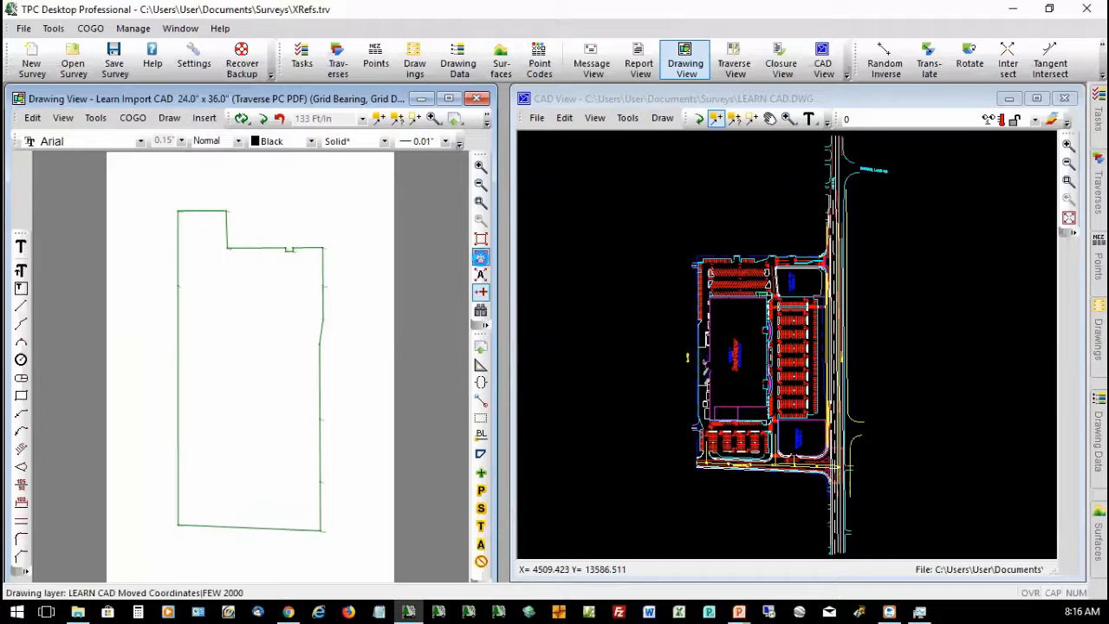
click(261, 118)
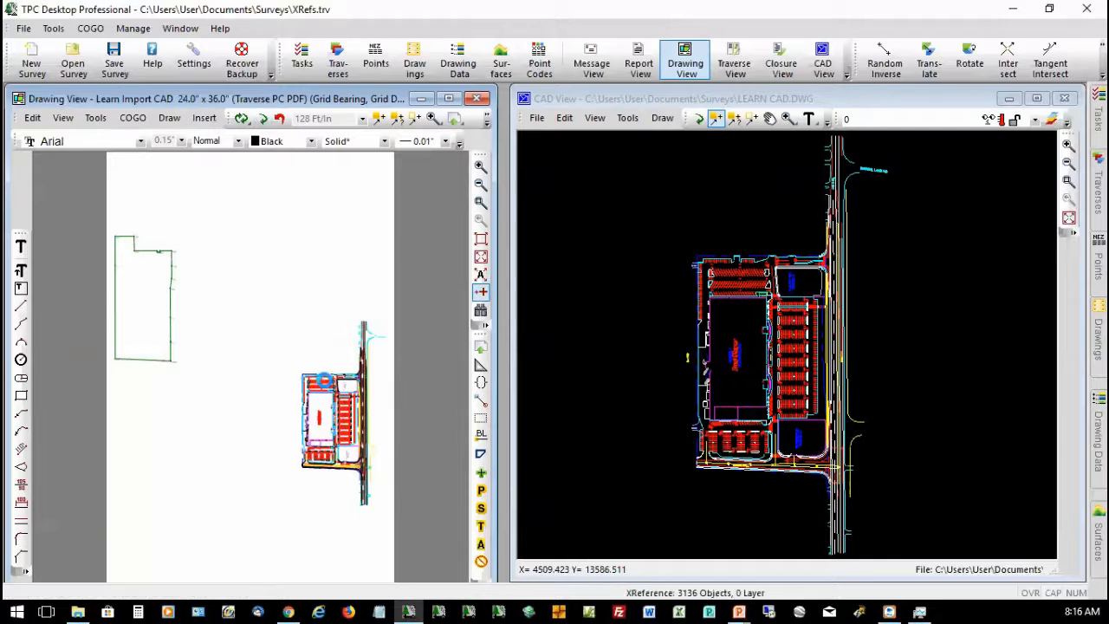
- Start referencing the LEARN CAD Moved Coordinates XReference to the survey, with the west end (W1/4) of the south property boundary as first survey point
click(322, 381)
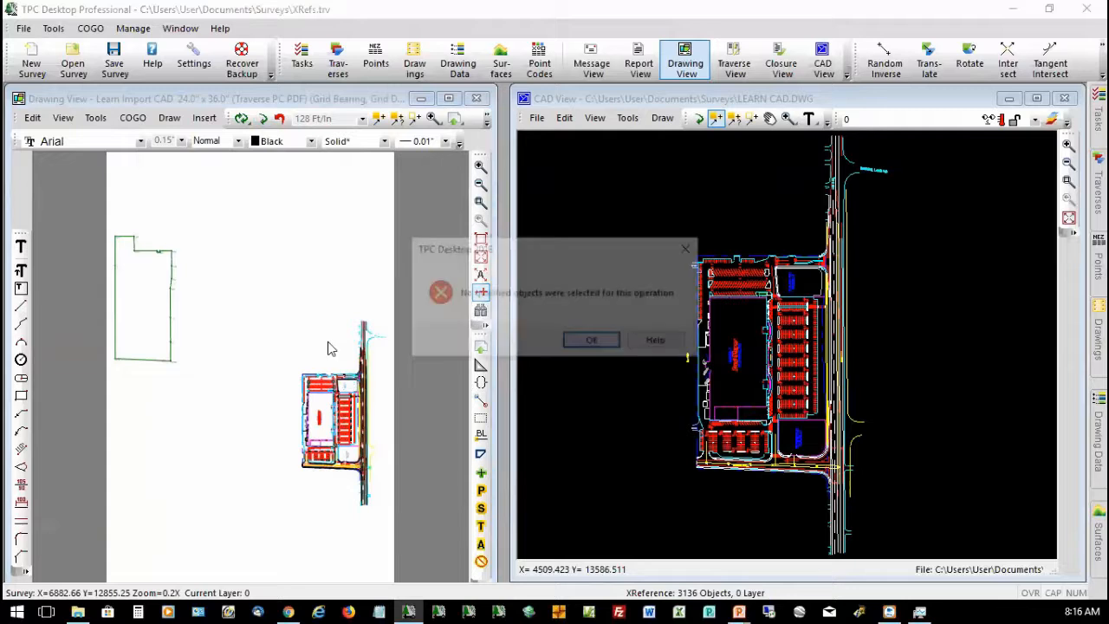
click(592, 343)
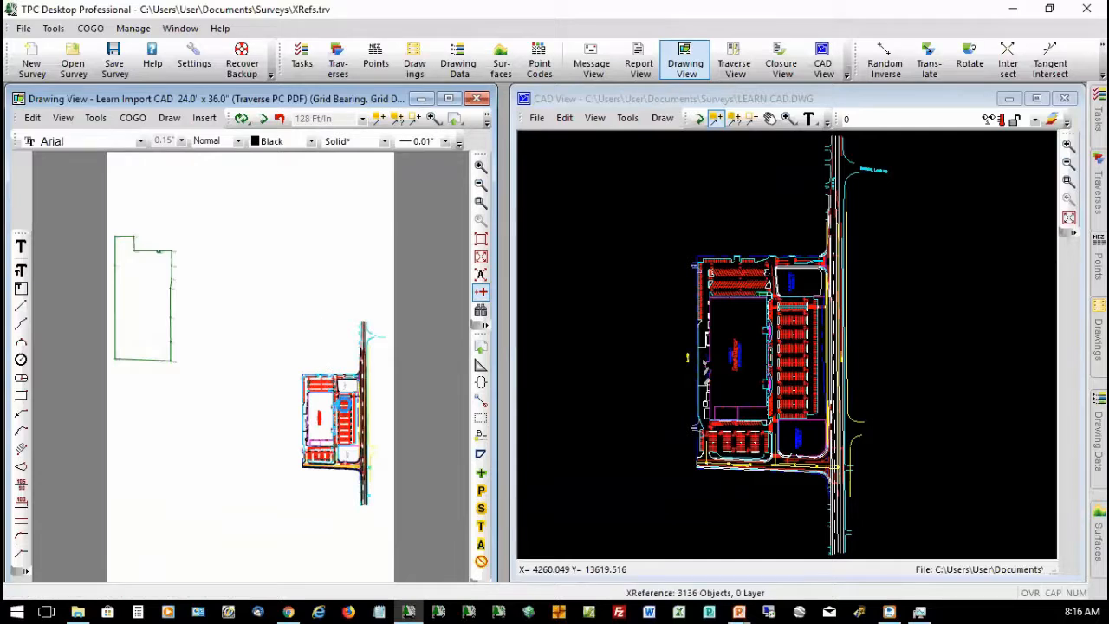
click(343, 404)
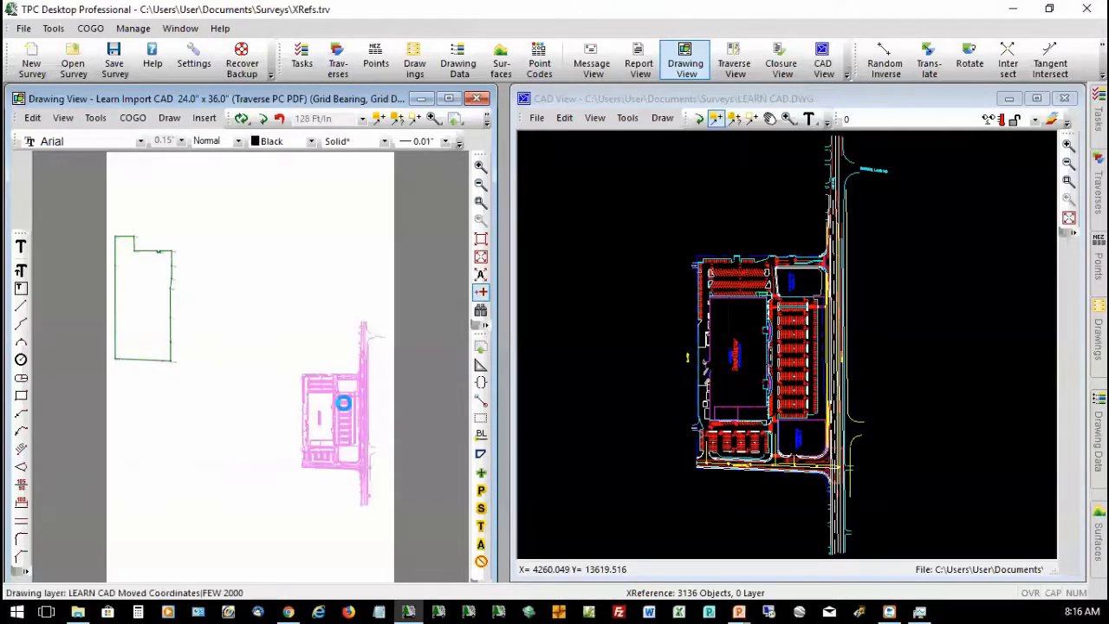
right_click(343, 404)
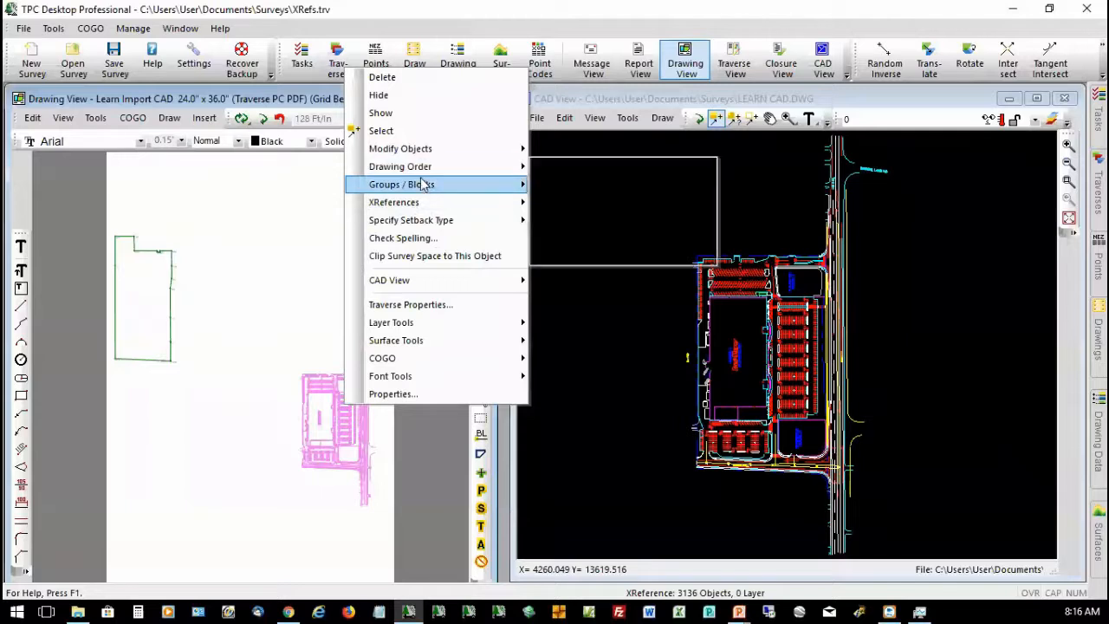
mouse_move(475, 206)
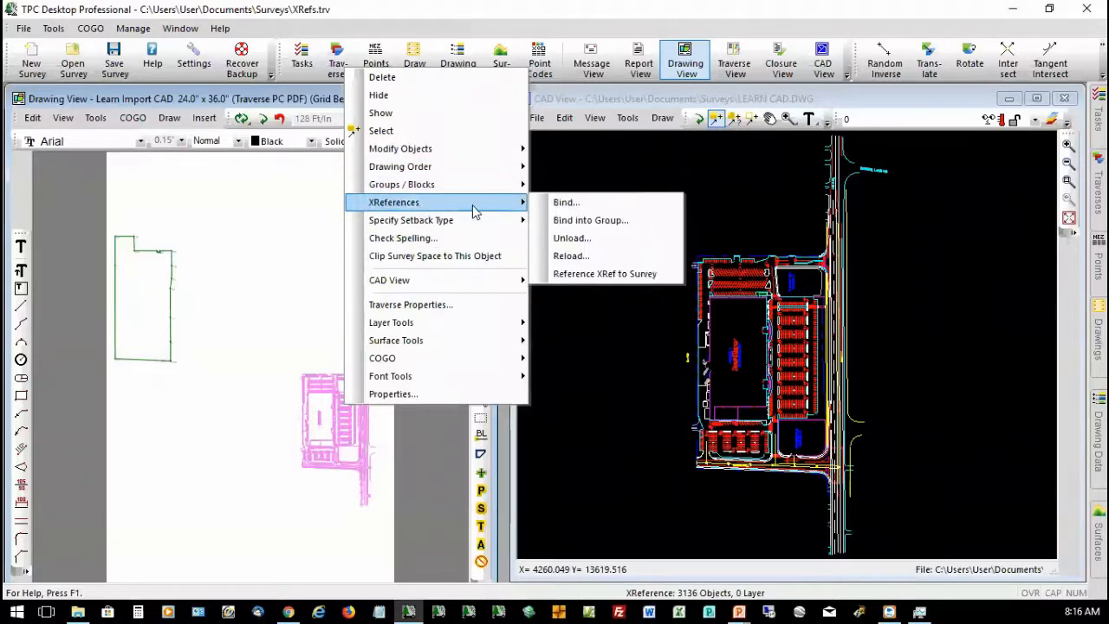
click(594, 274)
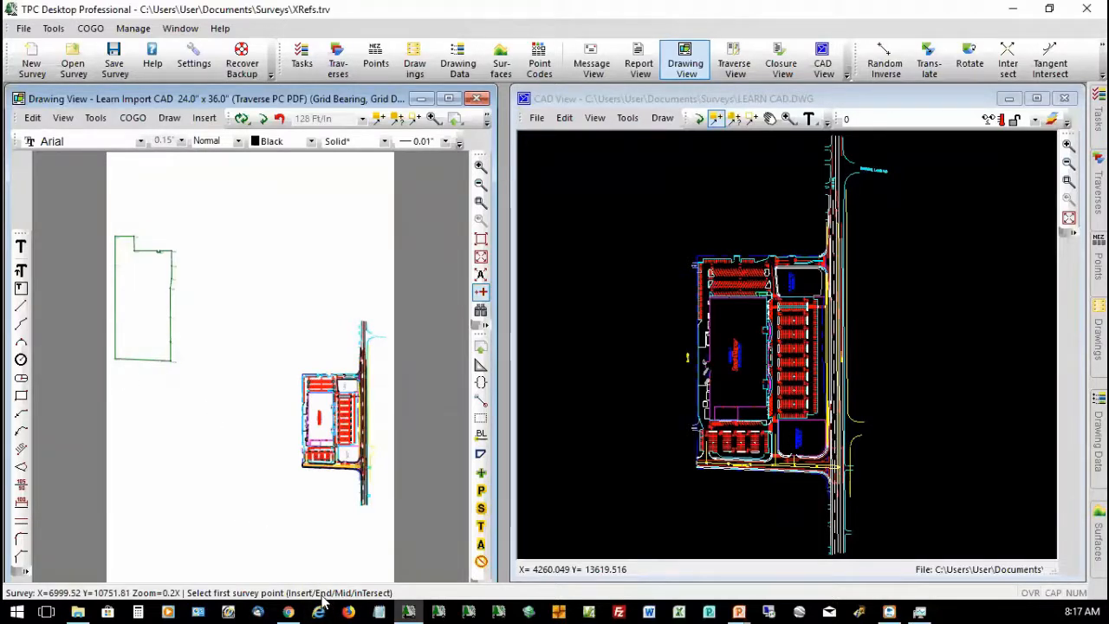
click(124, 362)
mouse_move(125, 366)
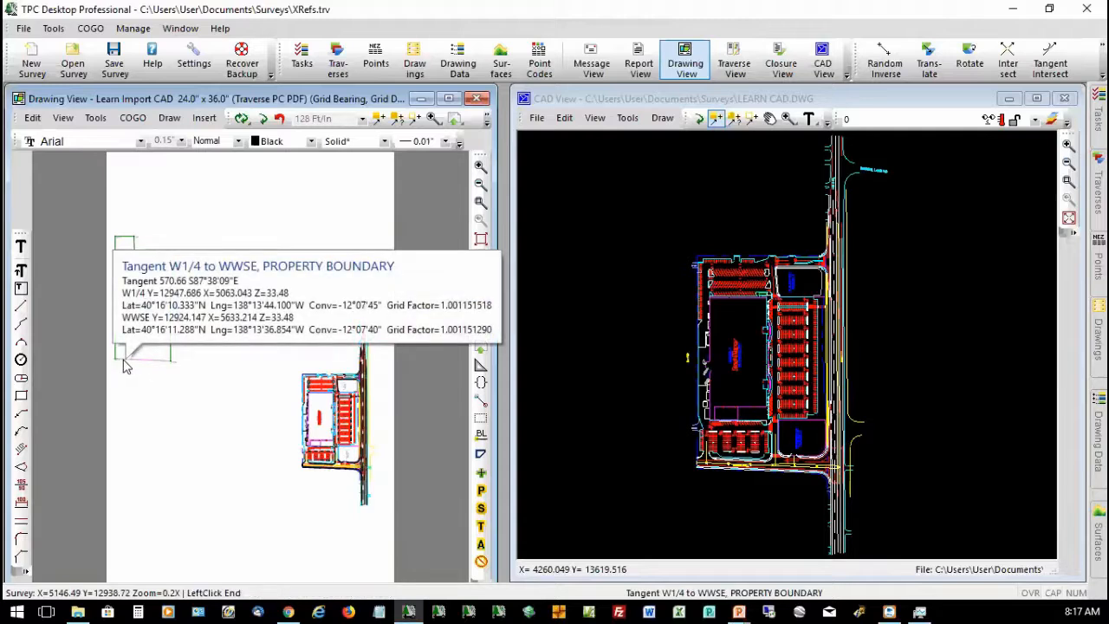
click(124, 365)
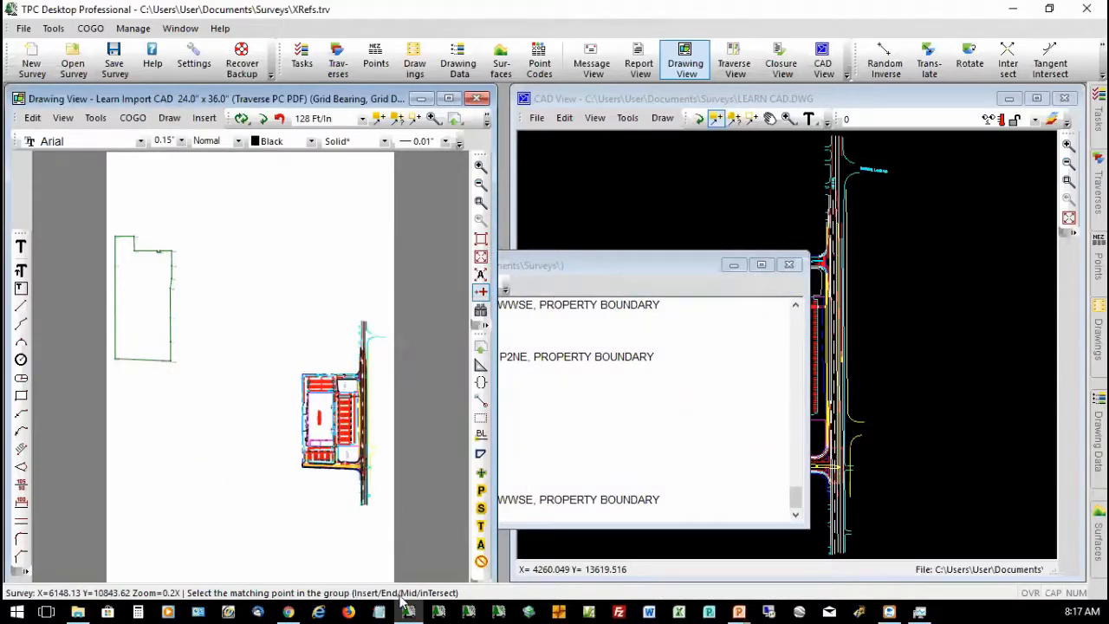
- Match the first survey point to the west end of the XReference's south boundary line
click(480, 203)
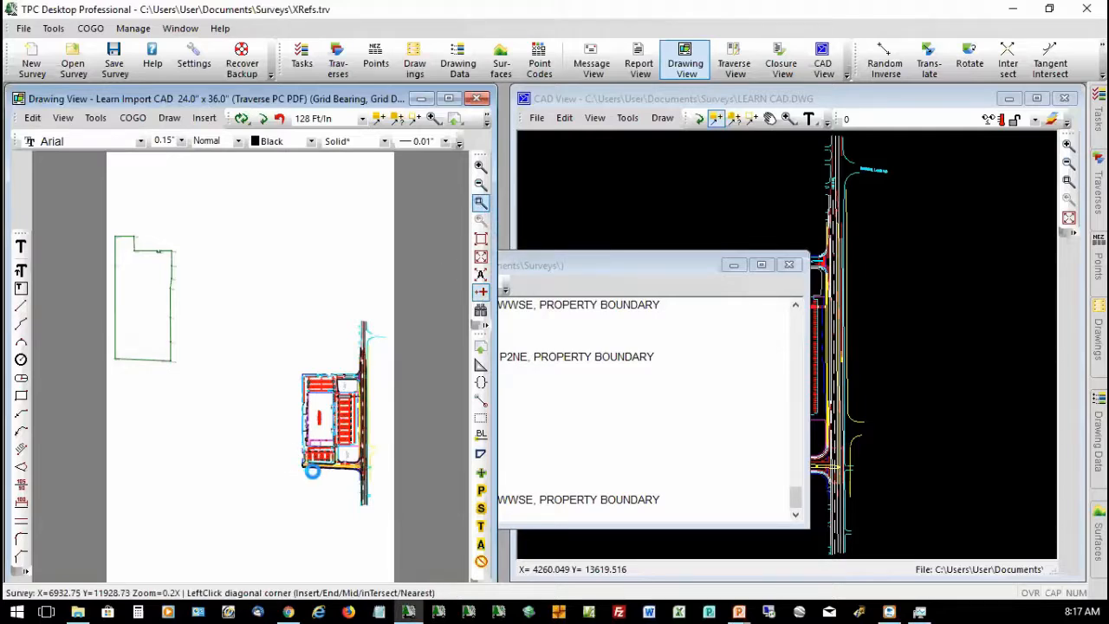
click(315, 476)
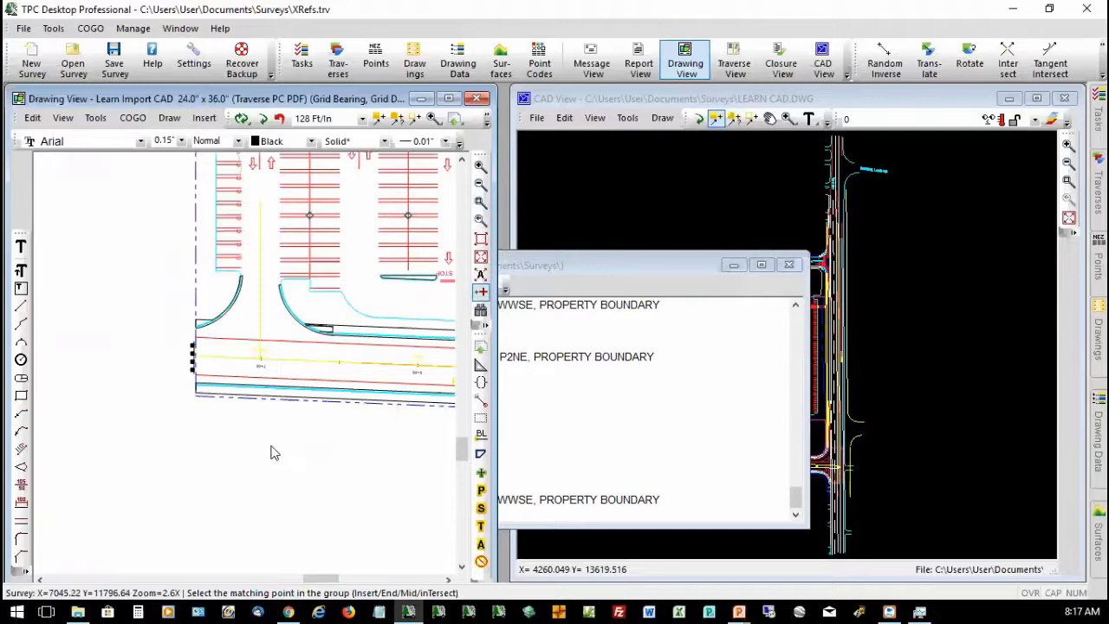
click(214, 403)
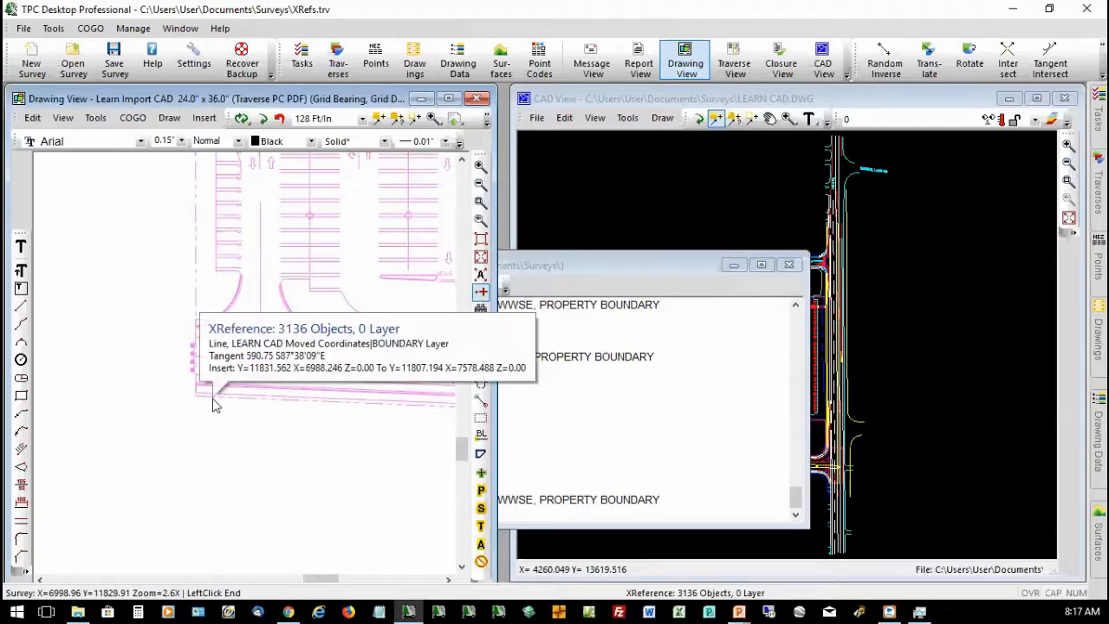
click(215, 404)
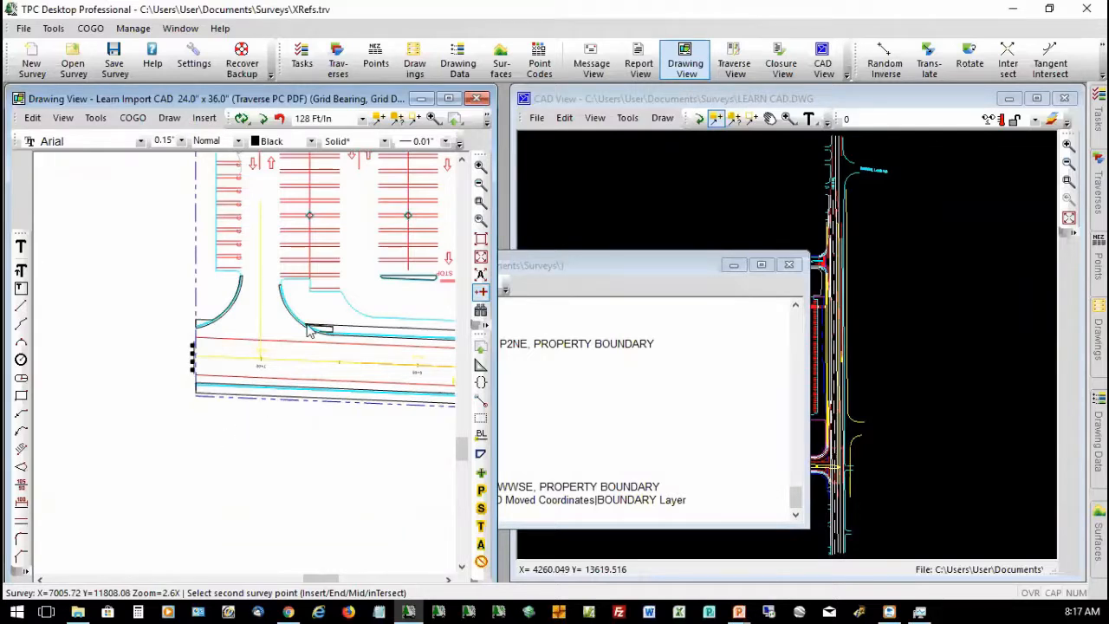
- Set the JGSE end of the 1252 to JGSE property boundary line as the second survey point
click(481, 240)
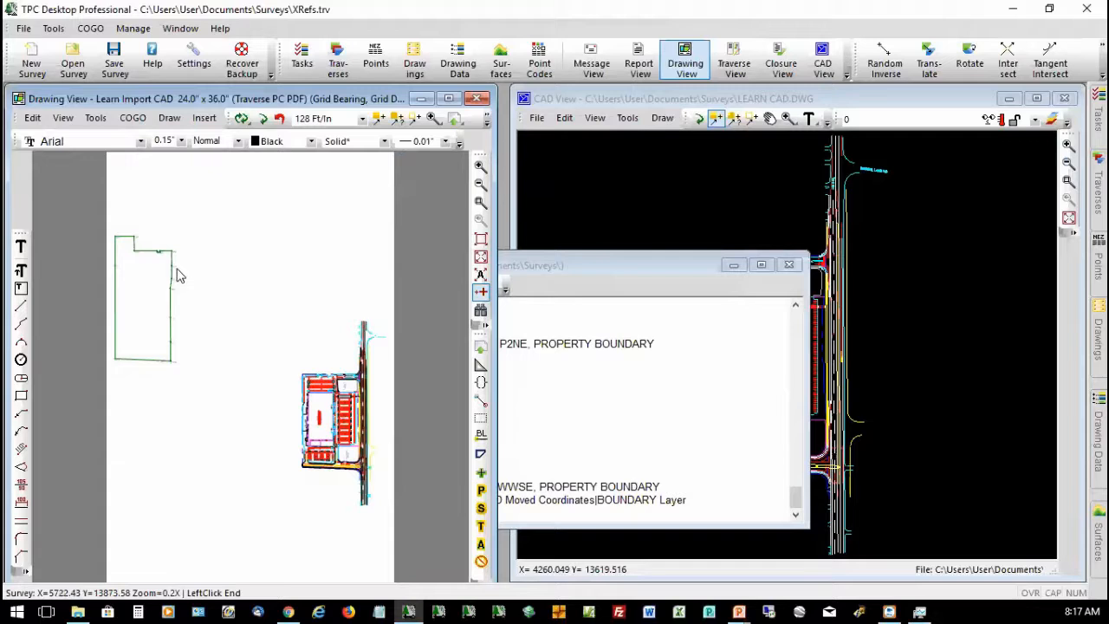
mouse_move(173, 278)
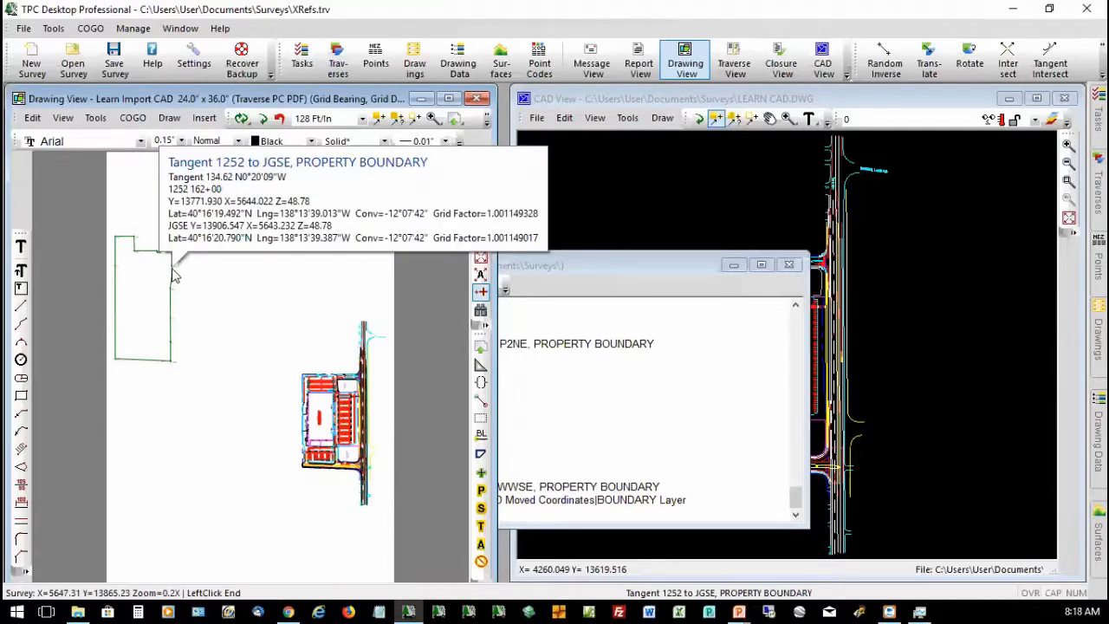
click(172, 275)
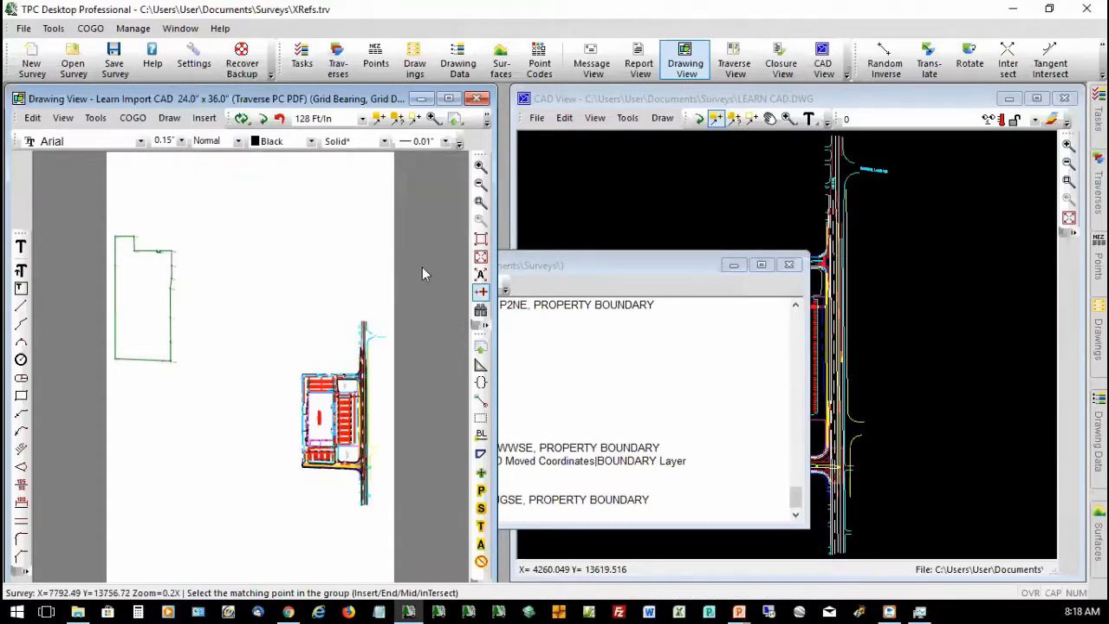
- Match the second survey point to the east end of the XReference's north boundary line and fit the drawing's scale to the page
click(480, 204)
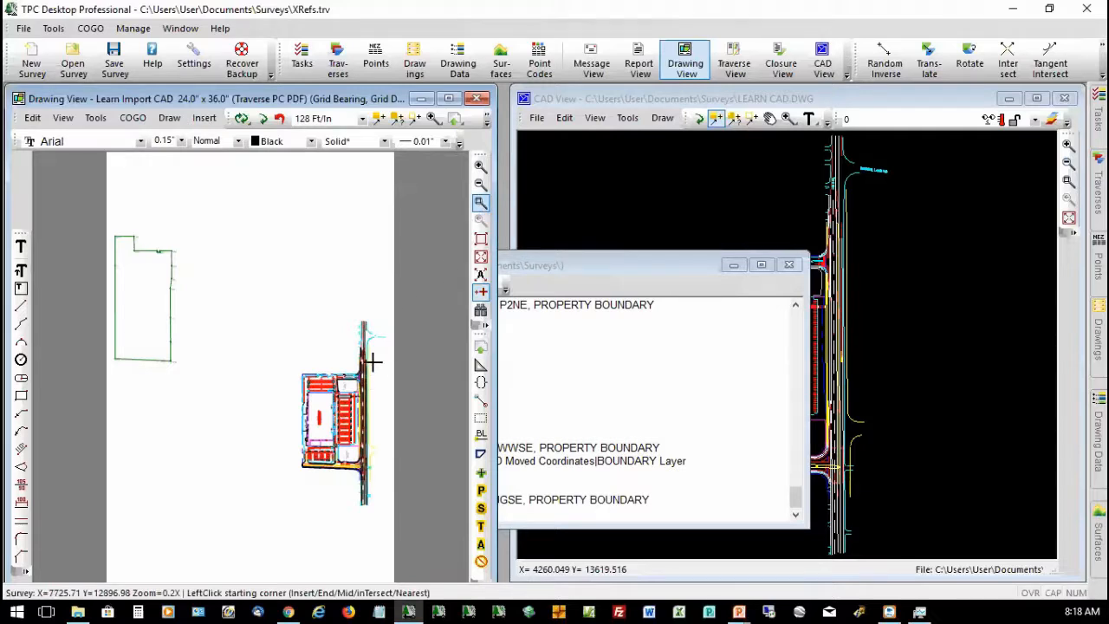
click(372, 362)
click(347, 394)
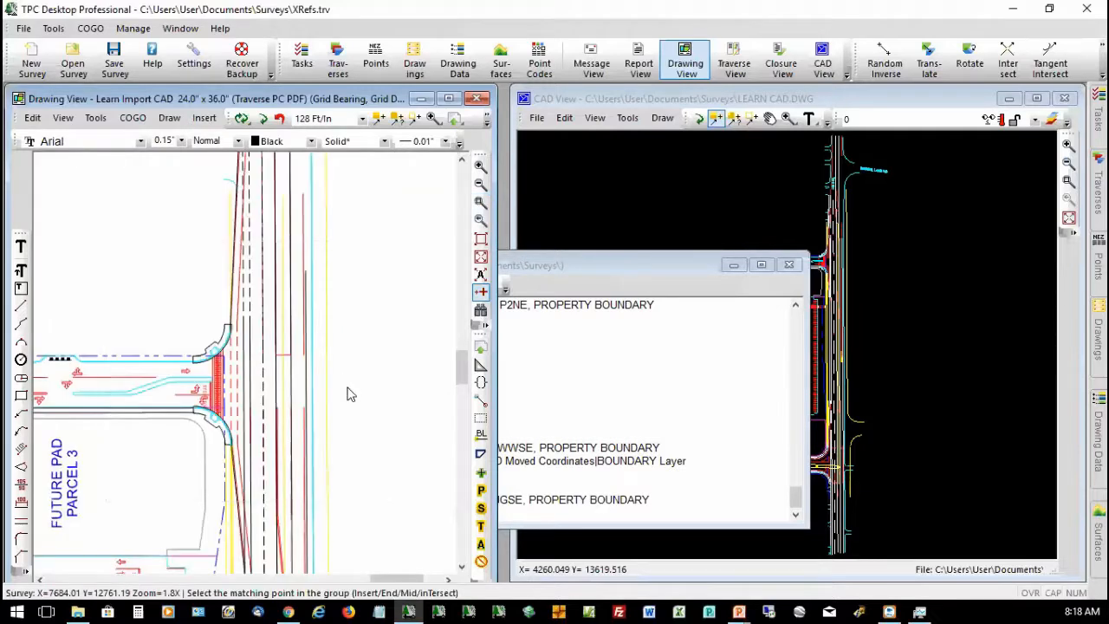
click(229, 366)
key(e)
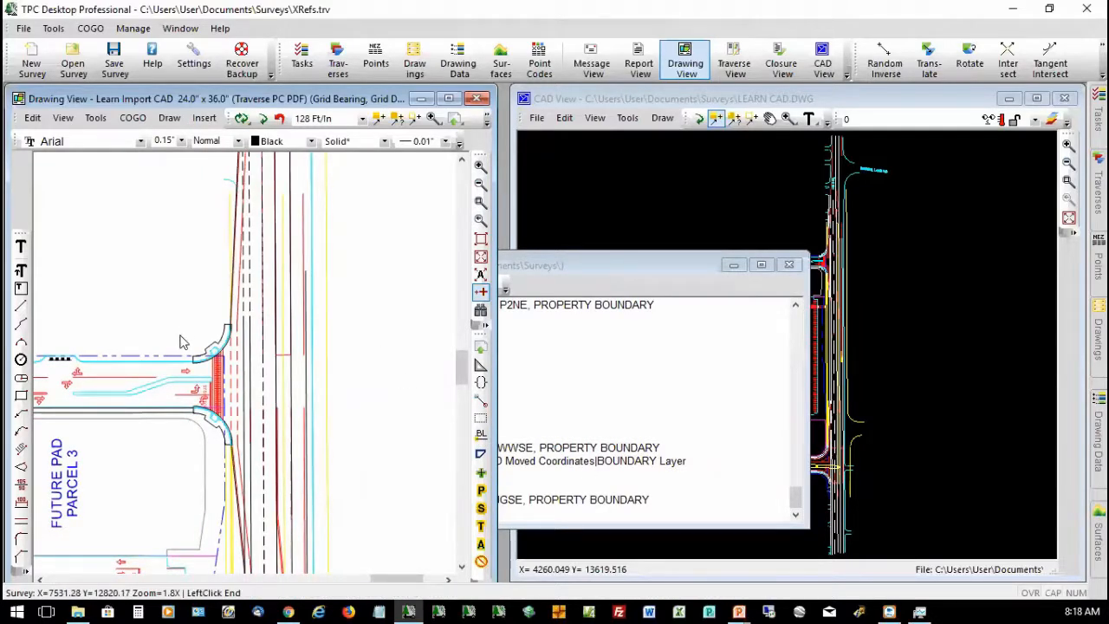
click(178, 362)
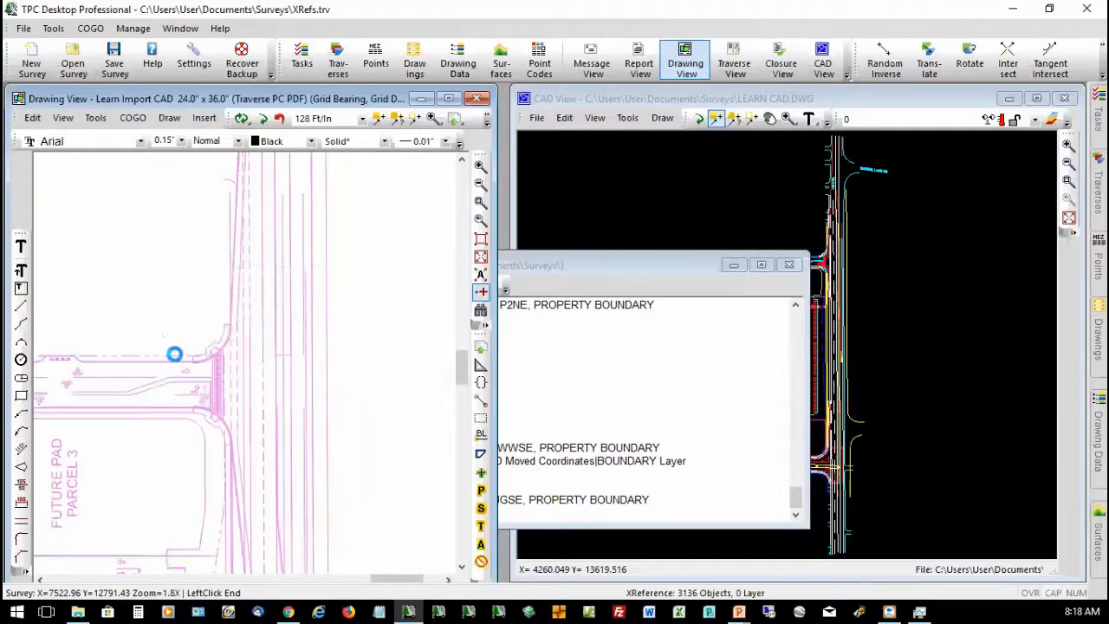
click(223, 362)
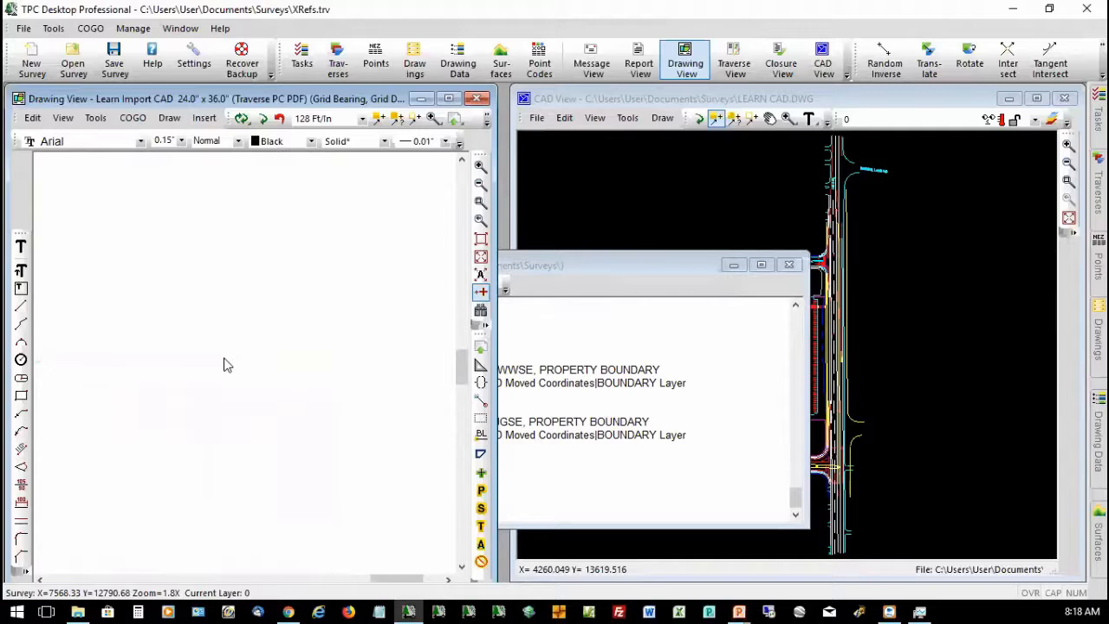
click(482, 239)
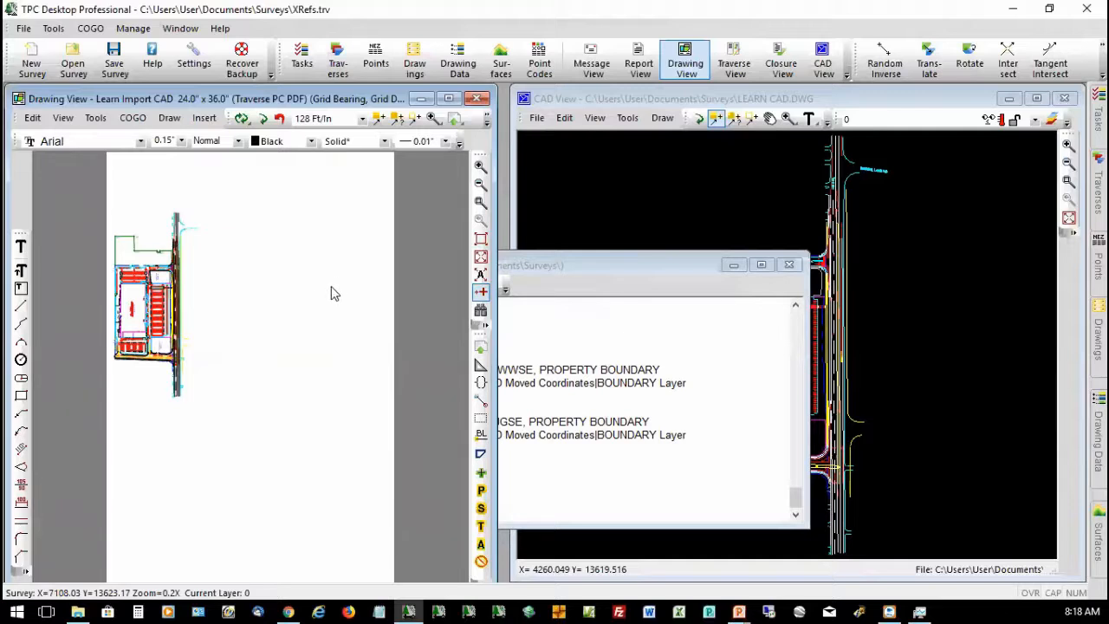
click(481, 257)
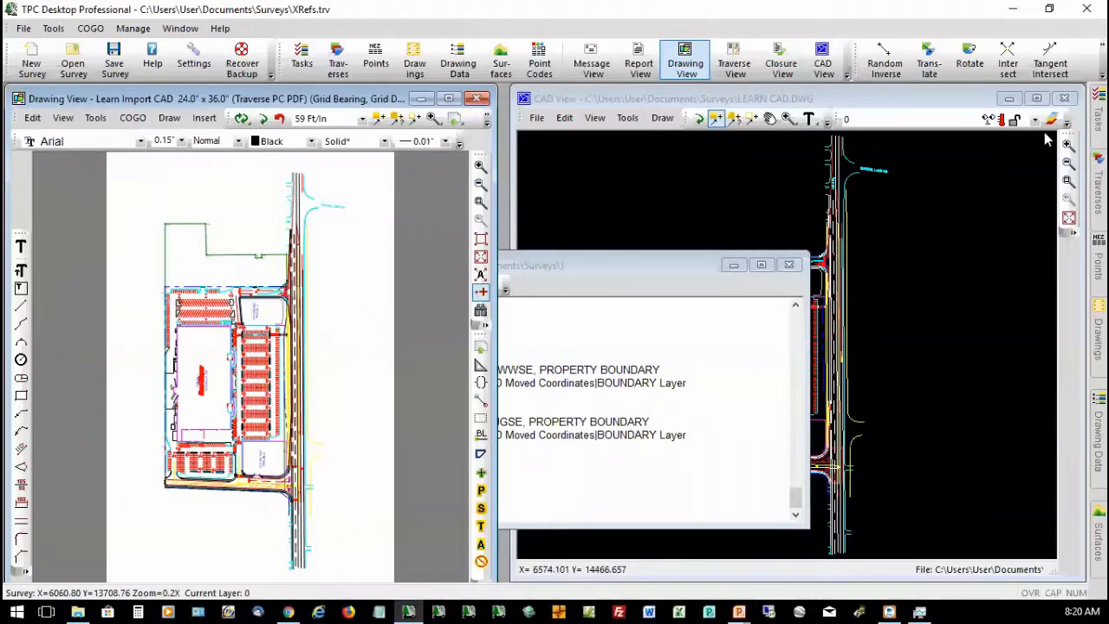
- Open the TangentIntersect survey from the user's own surveys without saving the changes to XRefs
mouse_move(1096, 119)
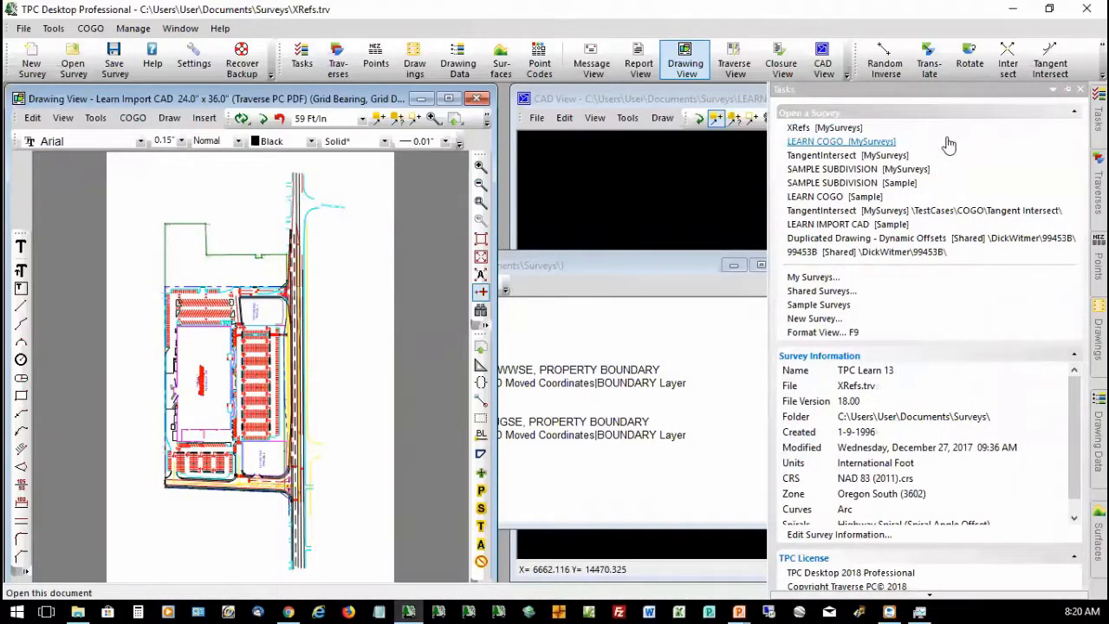
click(966, 157)
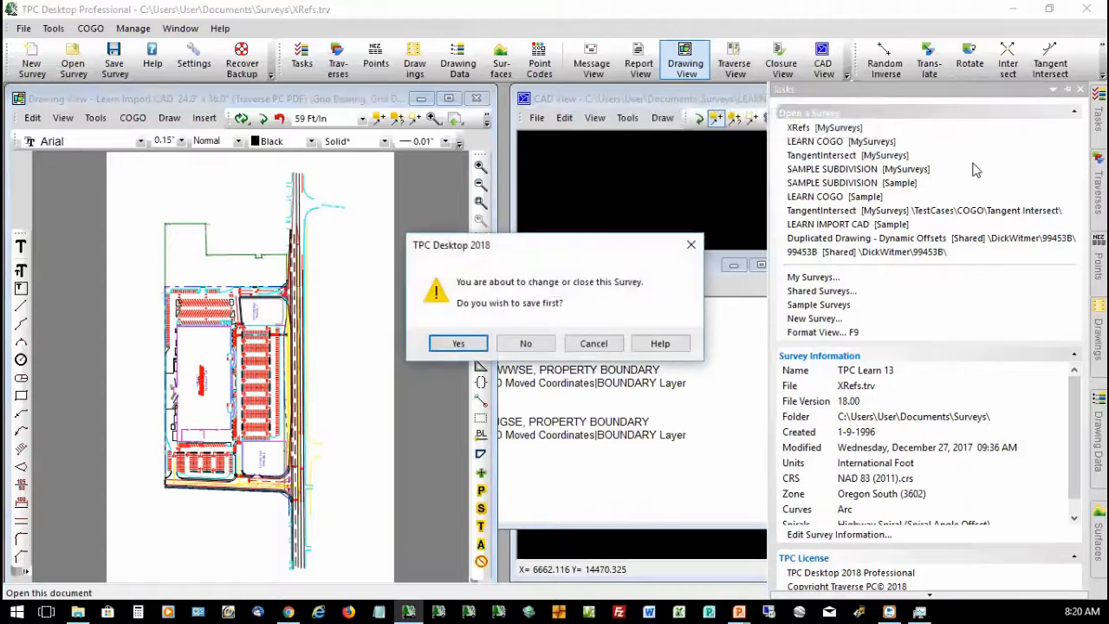
click(525, 343)
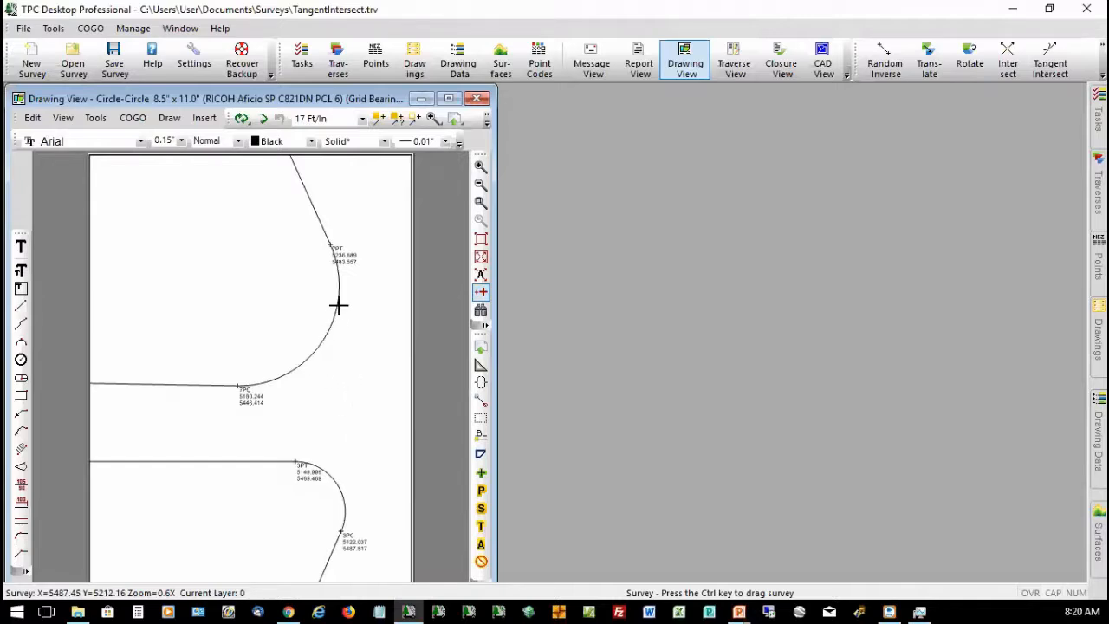
- Set up a Tangent Intersect from point 3PT to the curve between 7PT and 7PC
mouse_move(290, 465)
click(133, 118)
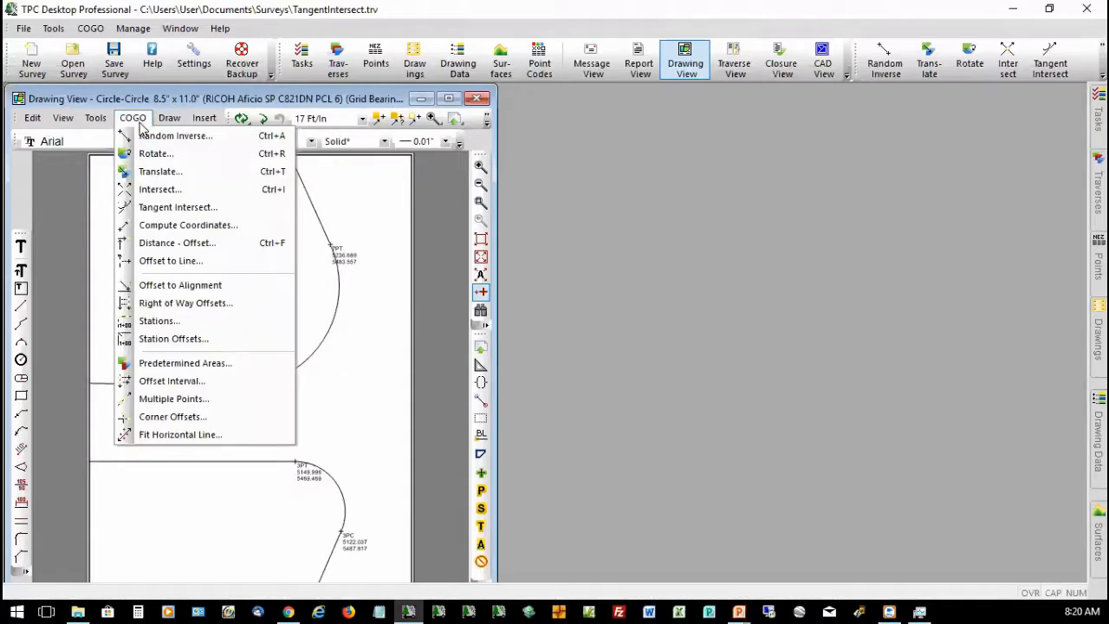
click(164, 211)
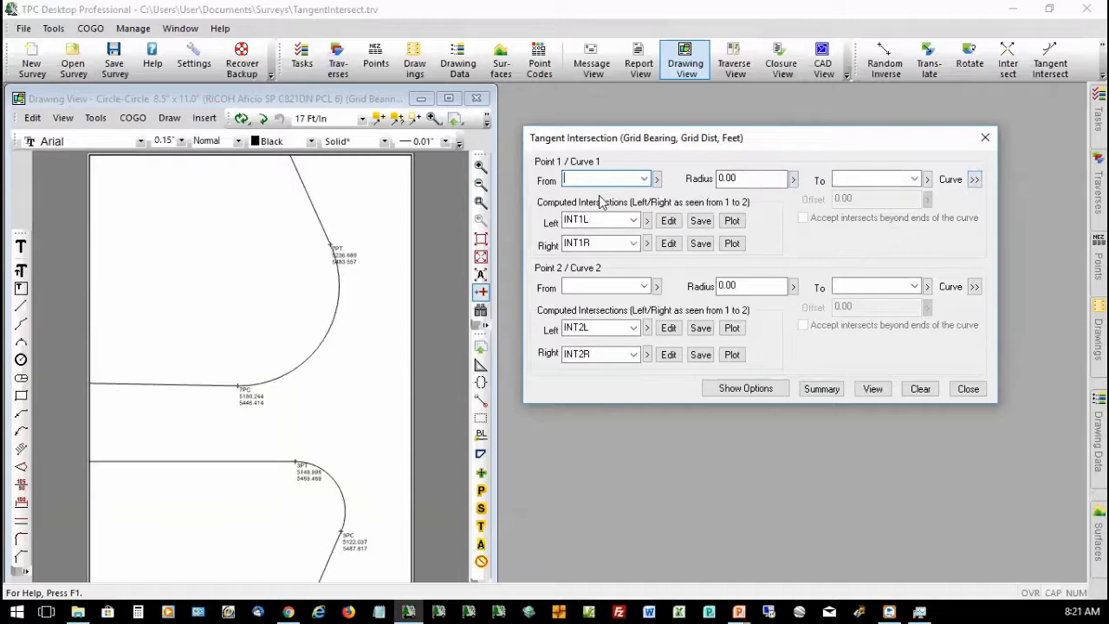
click(659, 181)
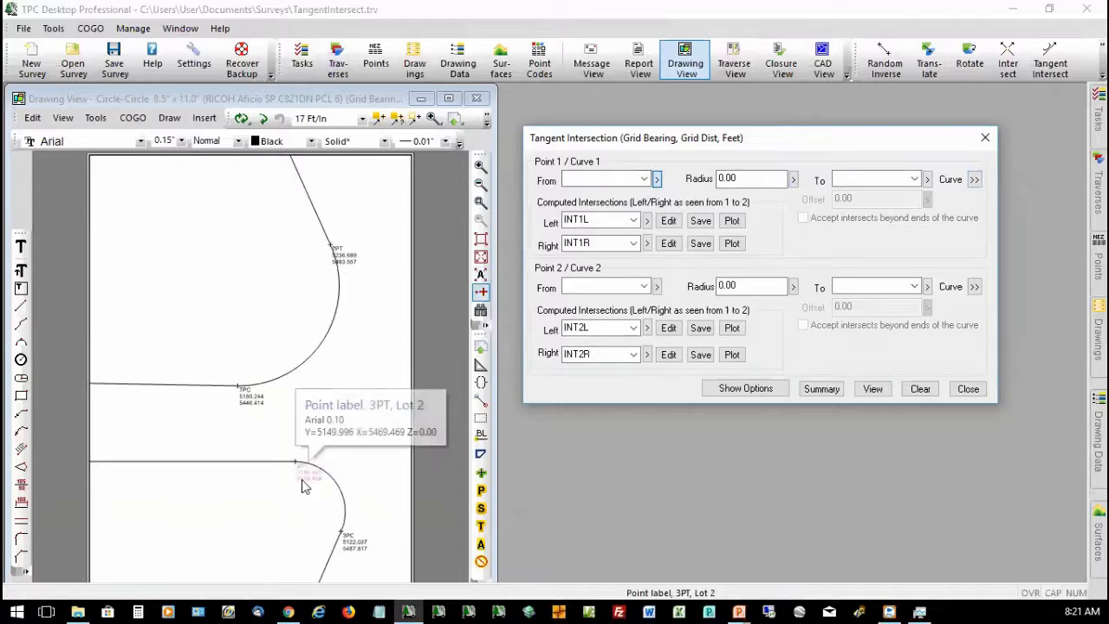
click(303, 485)
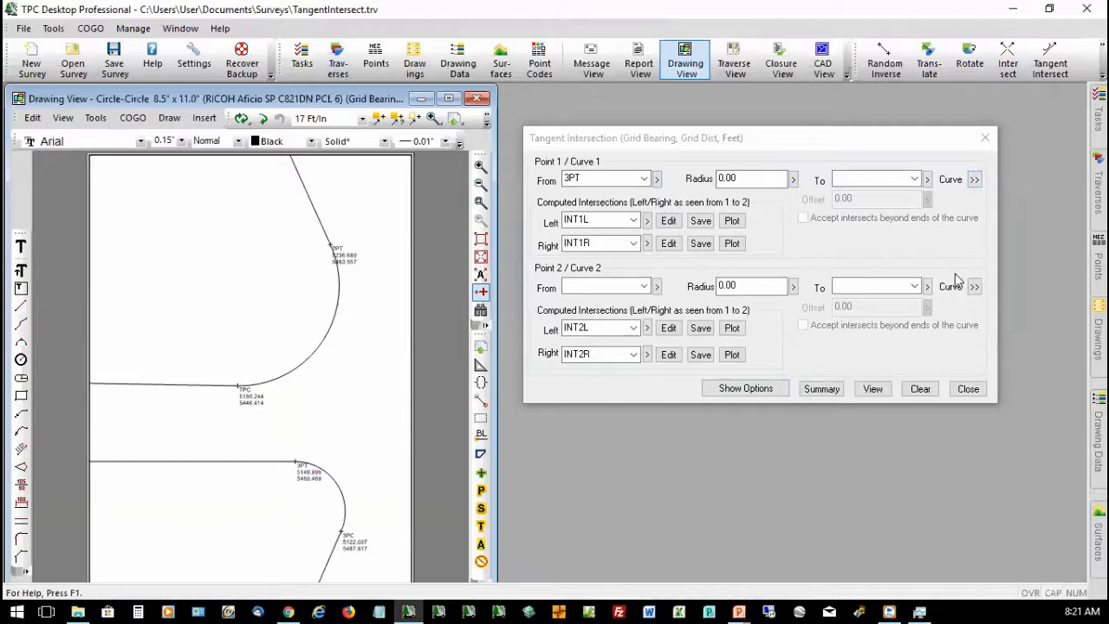
click(973, 288)
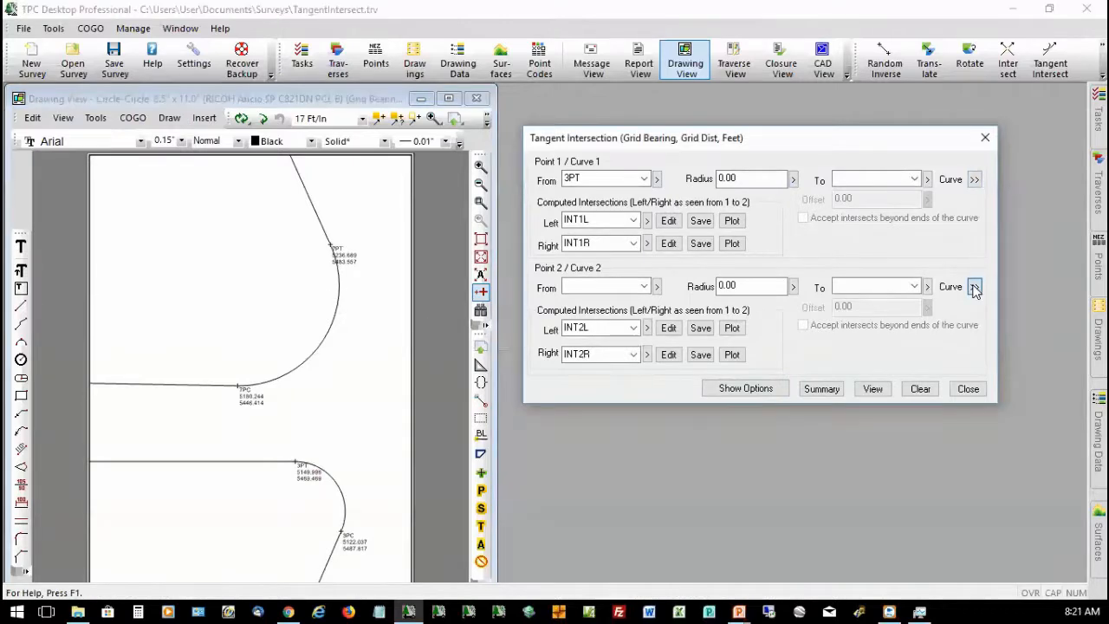
click(331, 327)
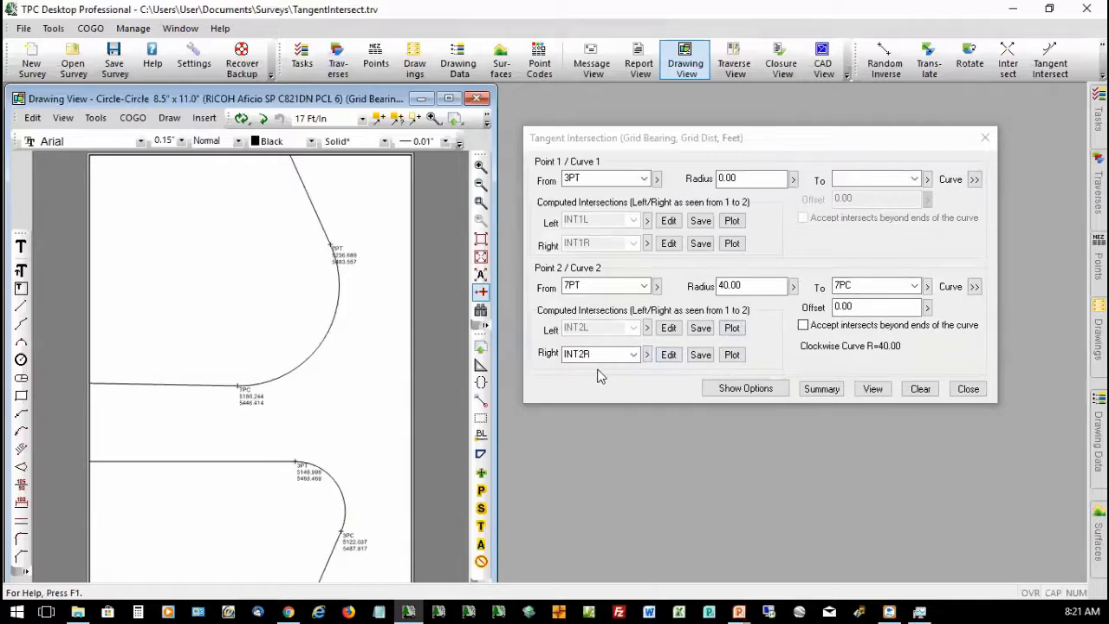
- Save and plot the right tangent intersection INT2R, accepting only intersects within the ends of the curve
click(803, 326)
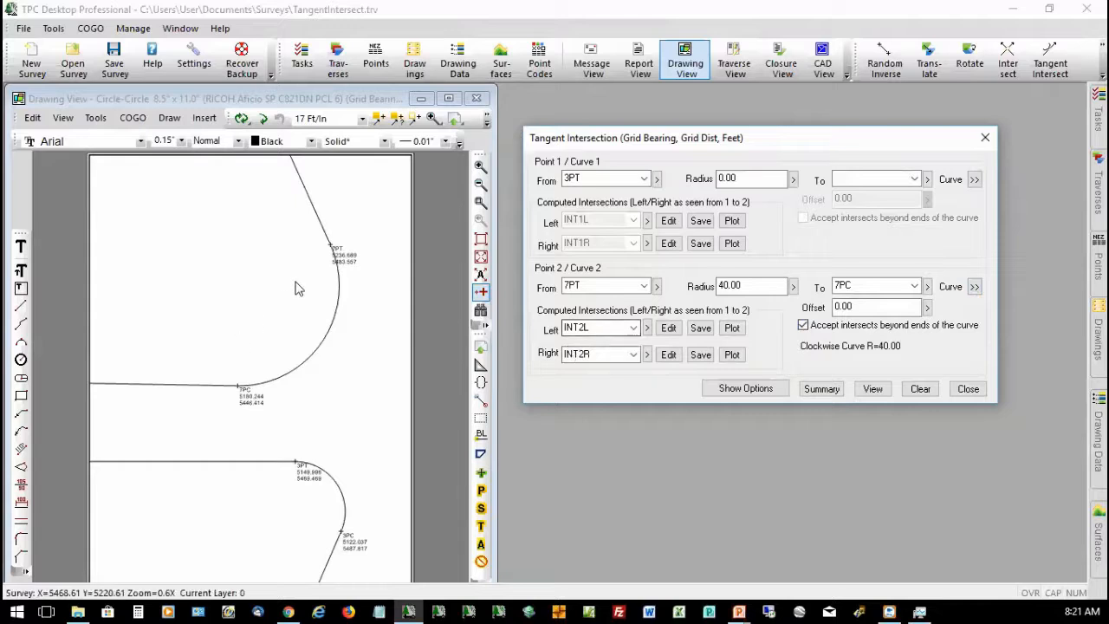
click(803, 325)
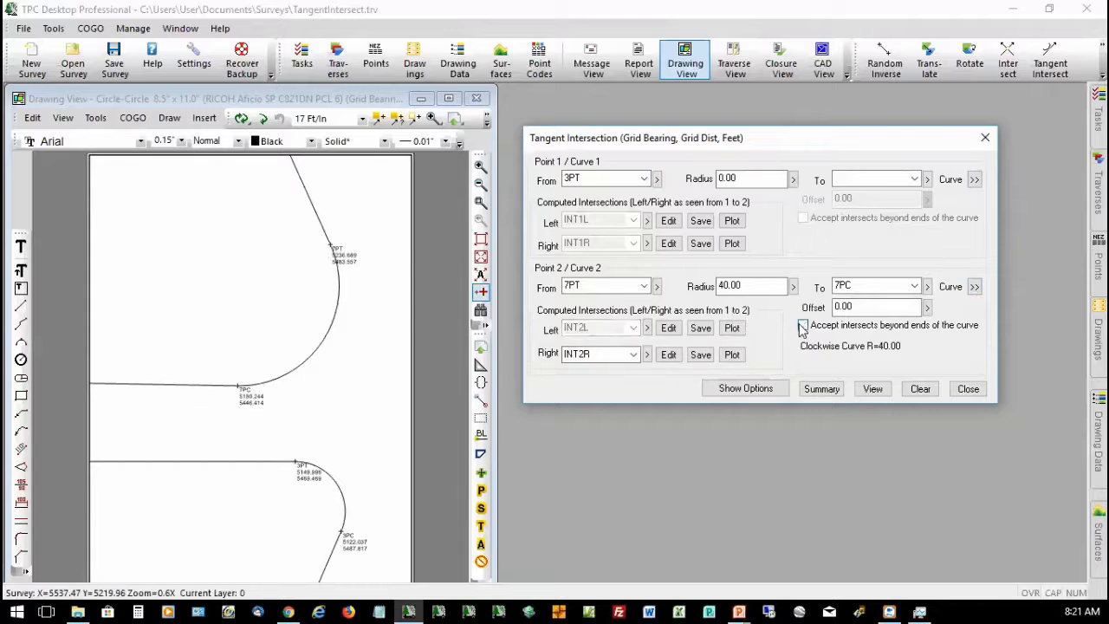
click(704, 357)
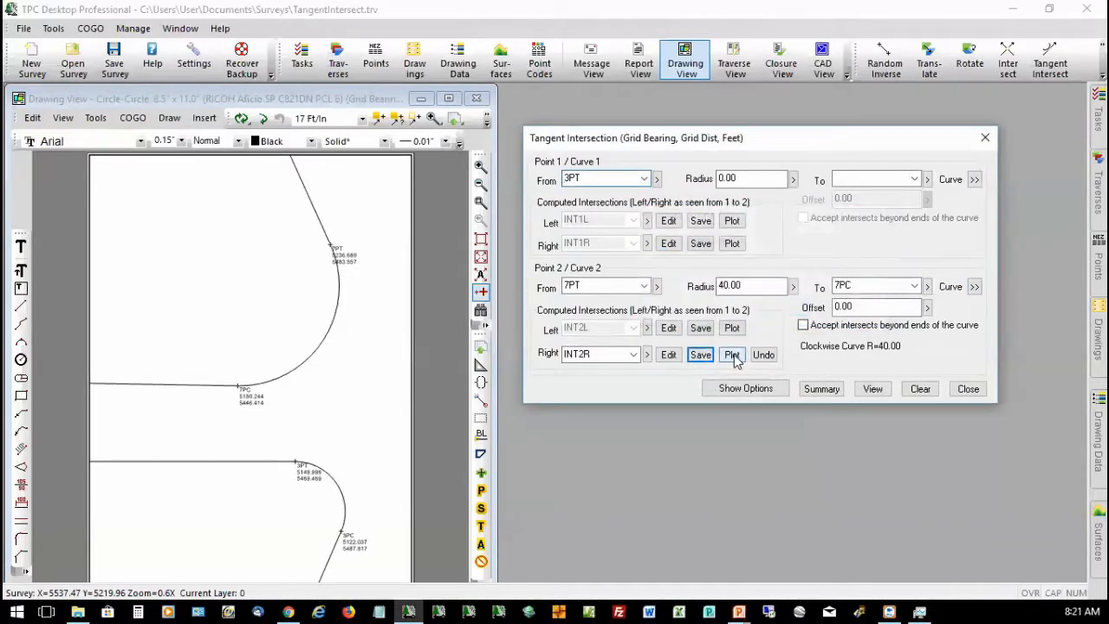
click(732, 355)
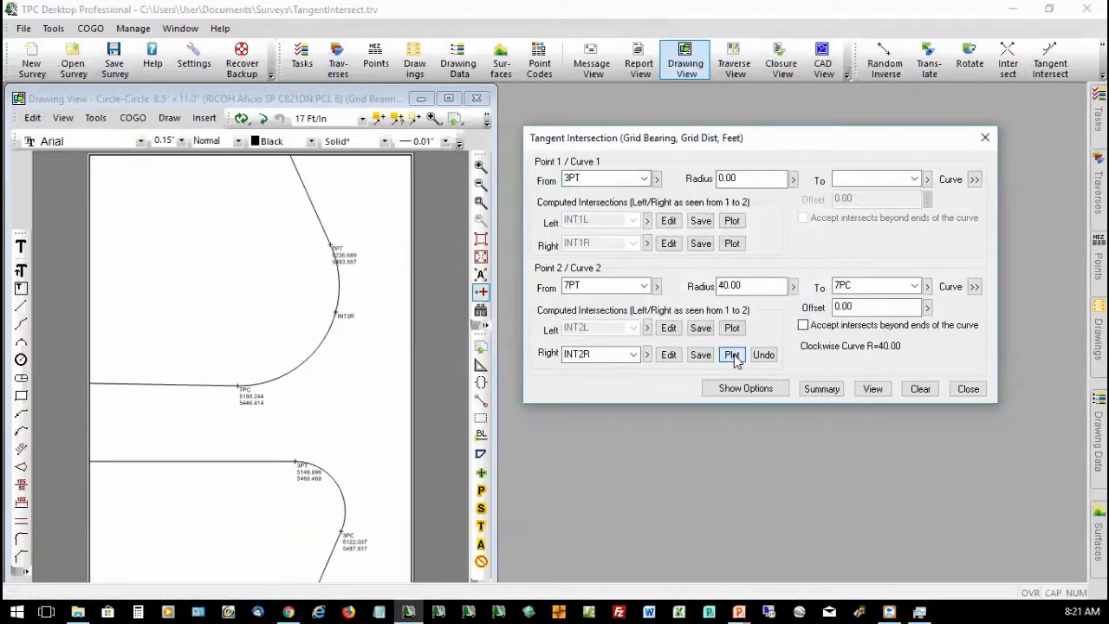
- Add survey points 3PT and INT2R to a new traverse Circle-Circle1, using the method that selects existing survey points only
right_click(326, 422)
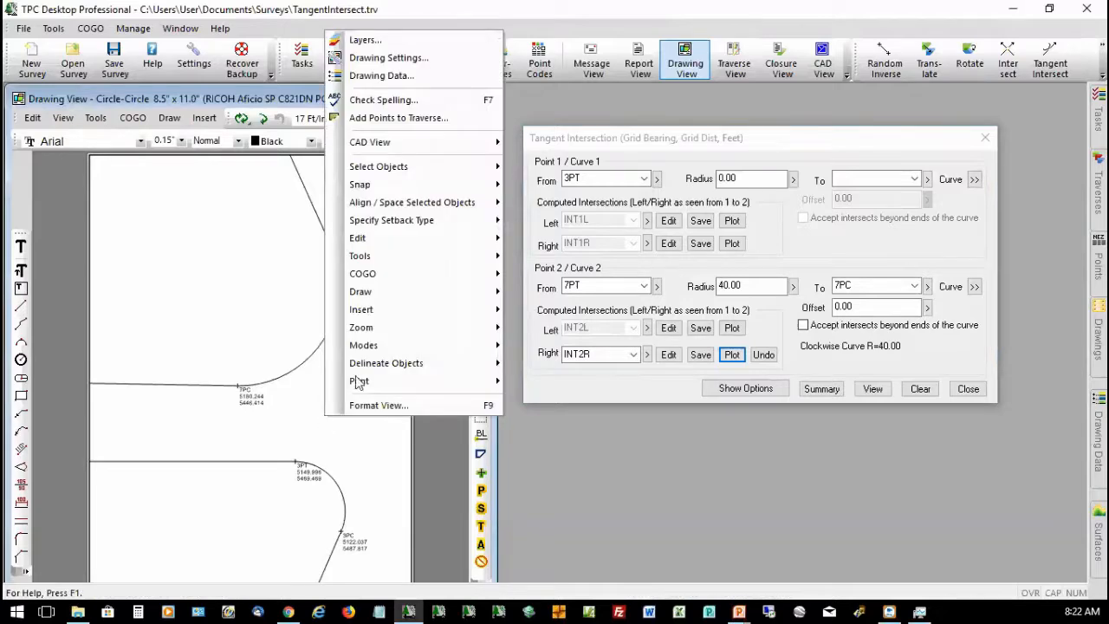
click(412, 118)
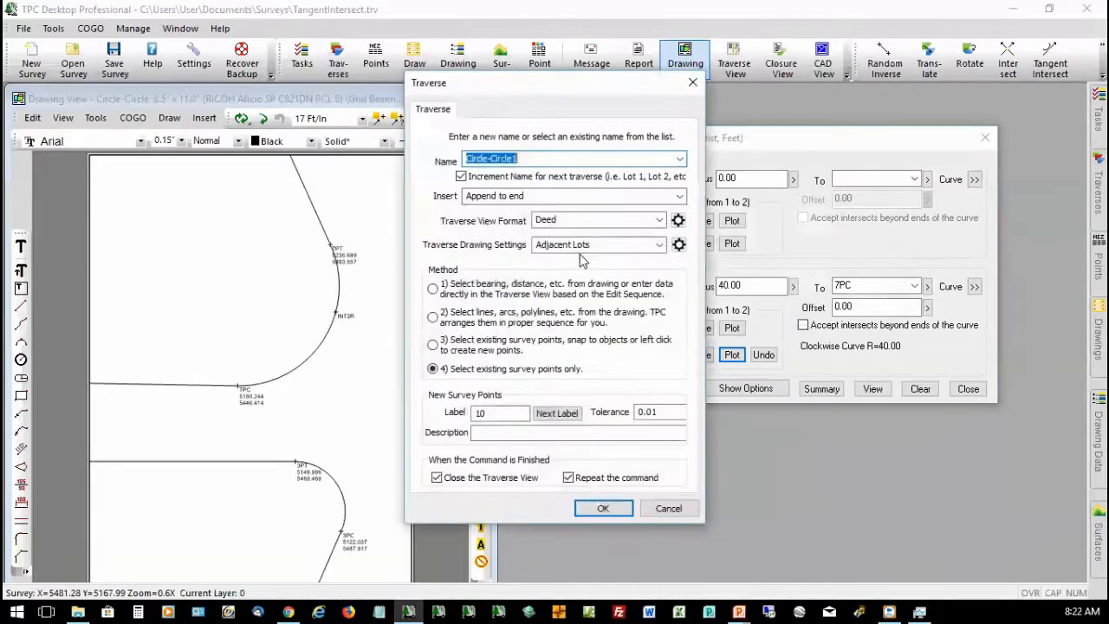
click(461, 176)
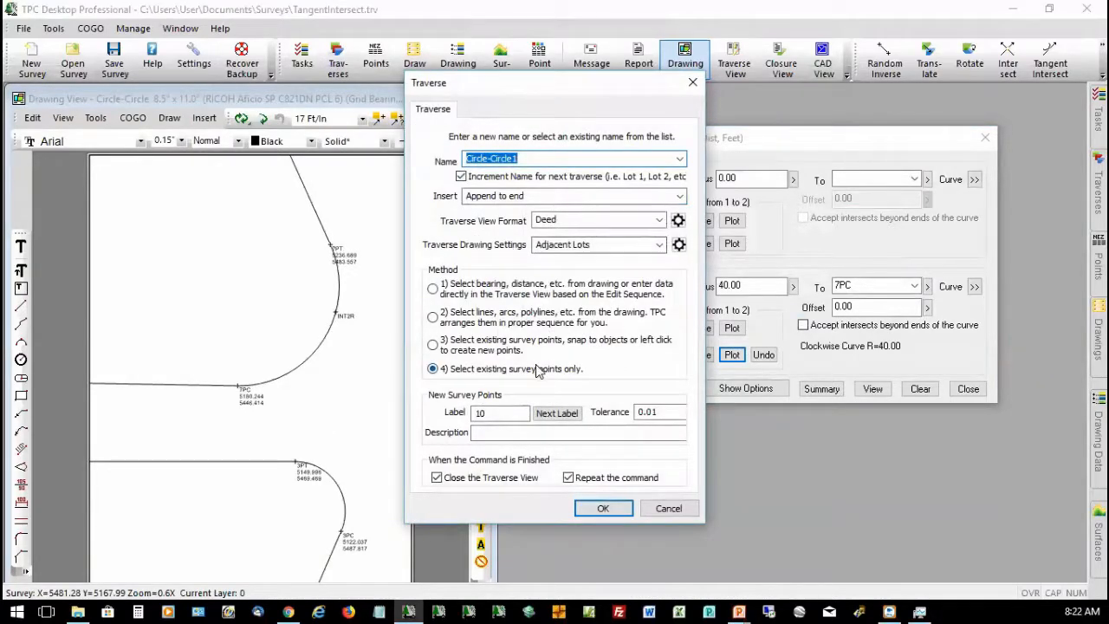
click(600, 509)
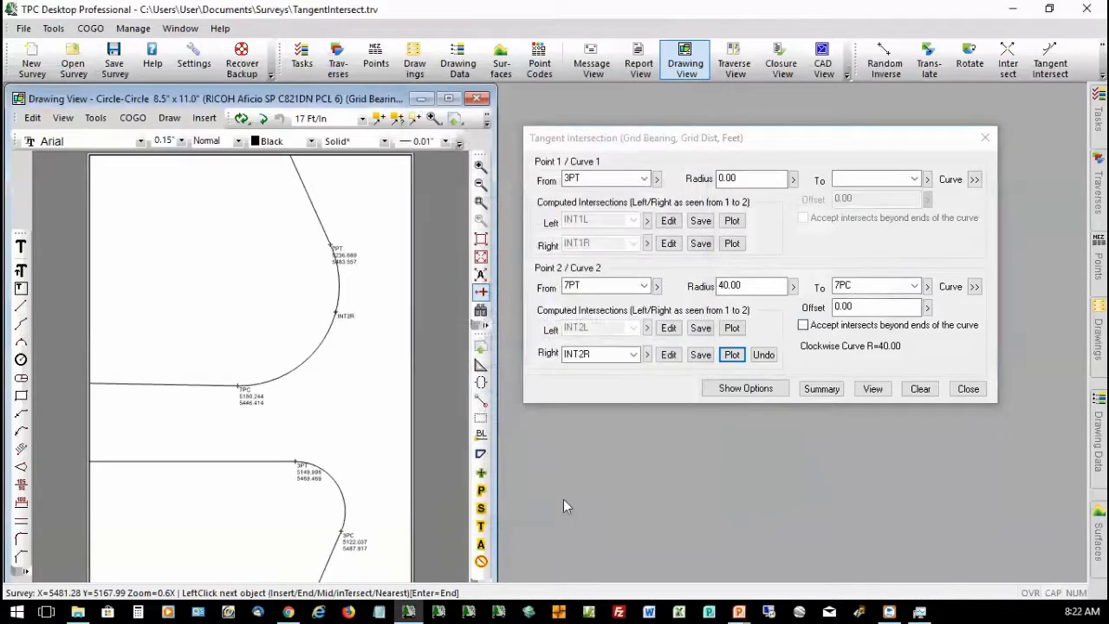
click(305, 479)
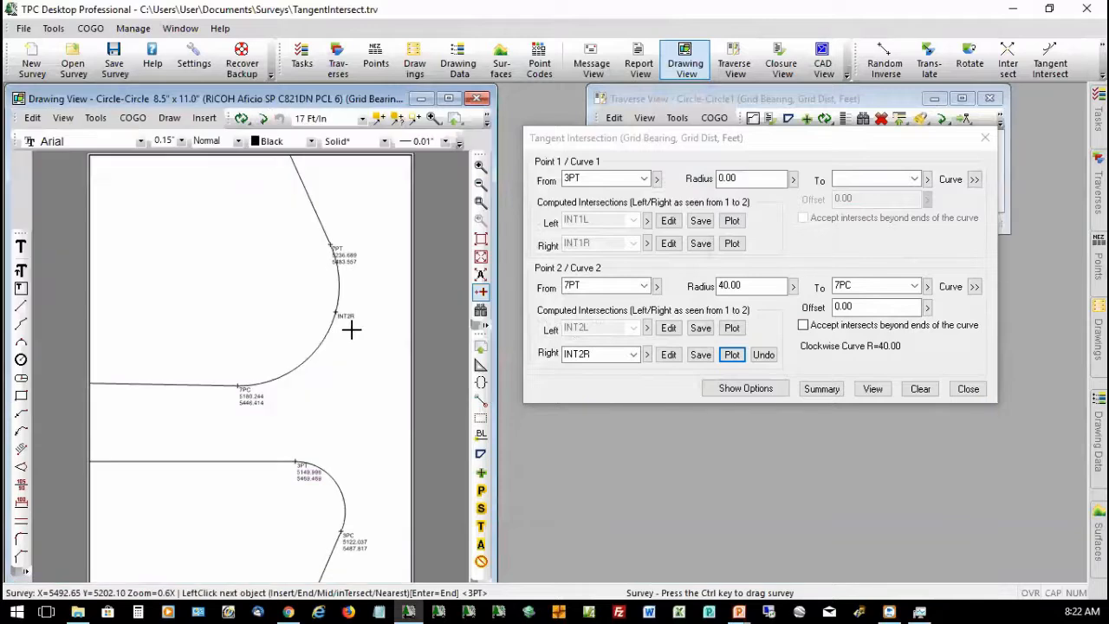
click(351, 323)
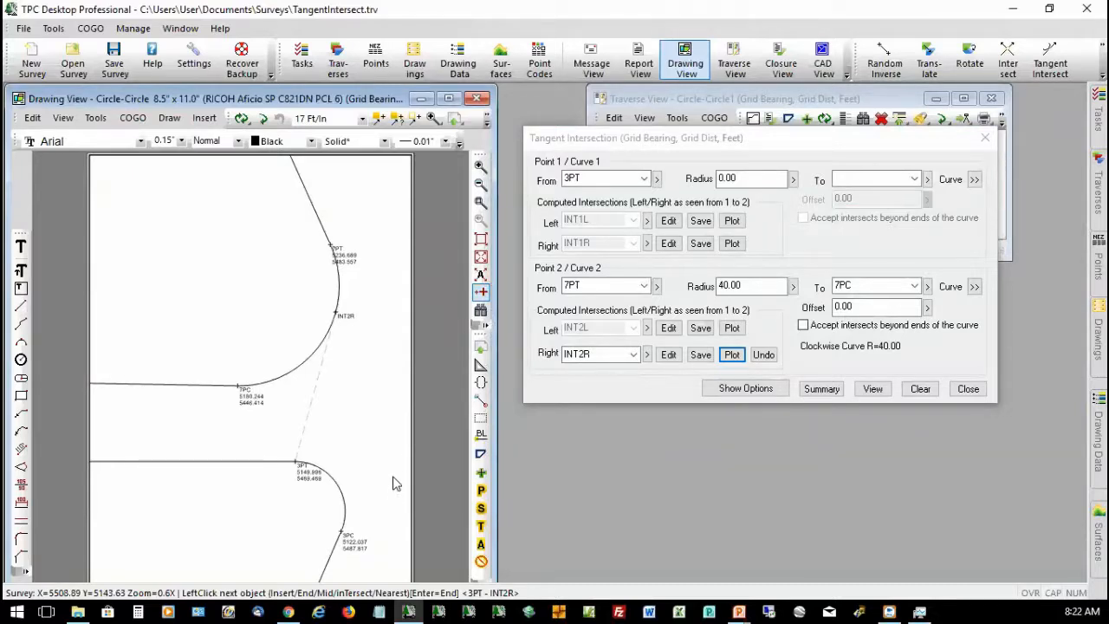
- Extend traverse Circle-Circle1 beyond INT2R with a 50 ft leg at grid bearing N15°11'40"E
click(747, 102)
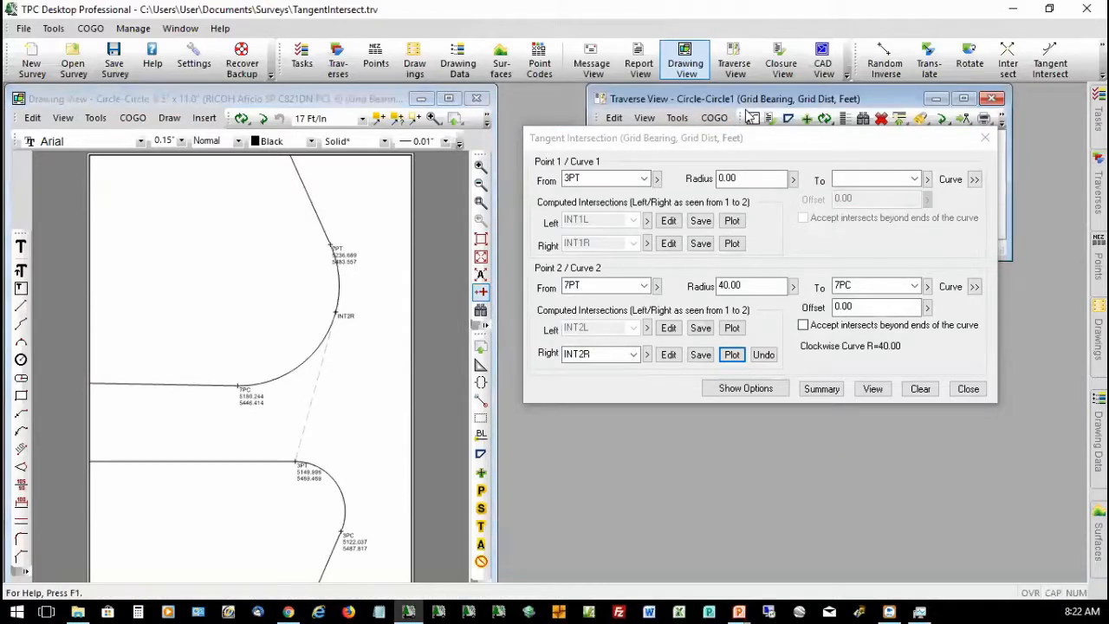
drag(747, 103, 761, 395)
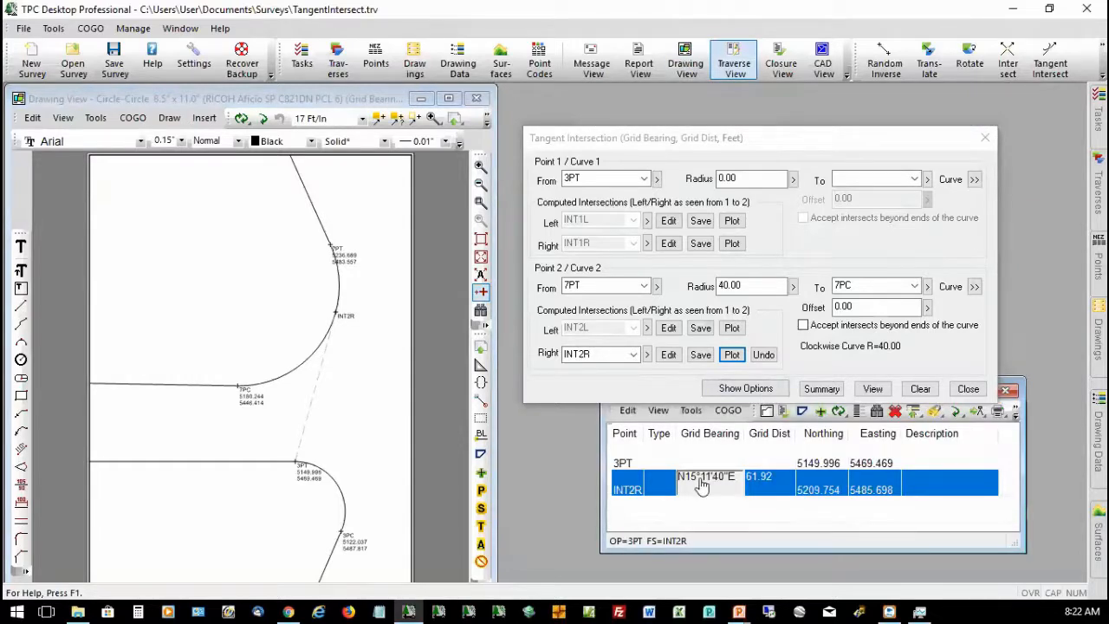
key(Down)
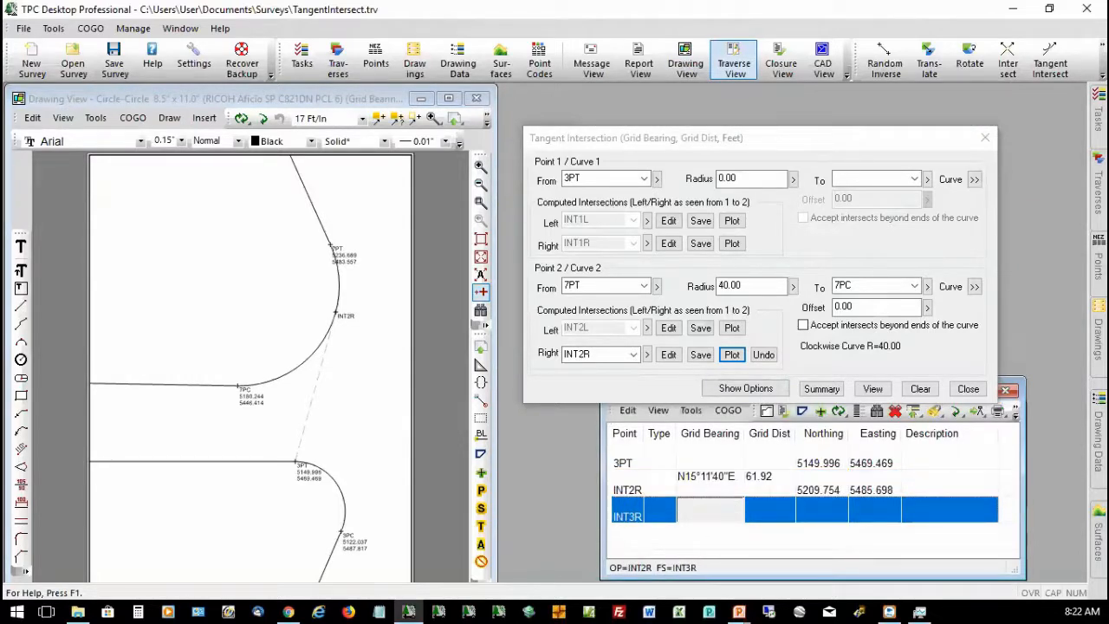
text(115.1140)
key(Return)
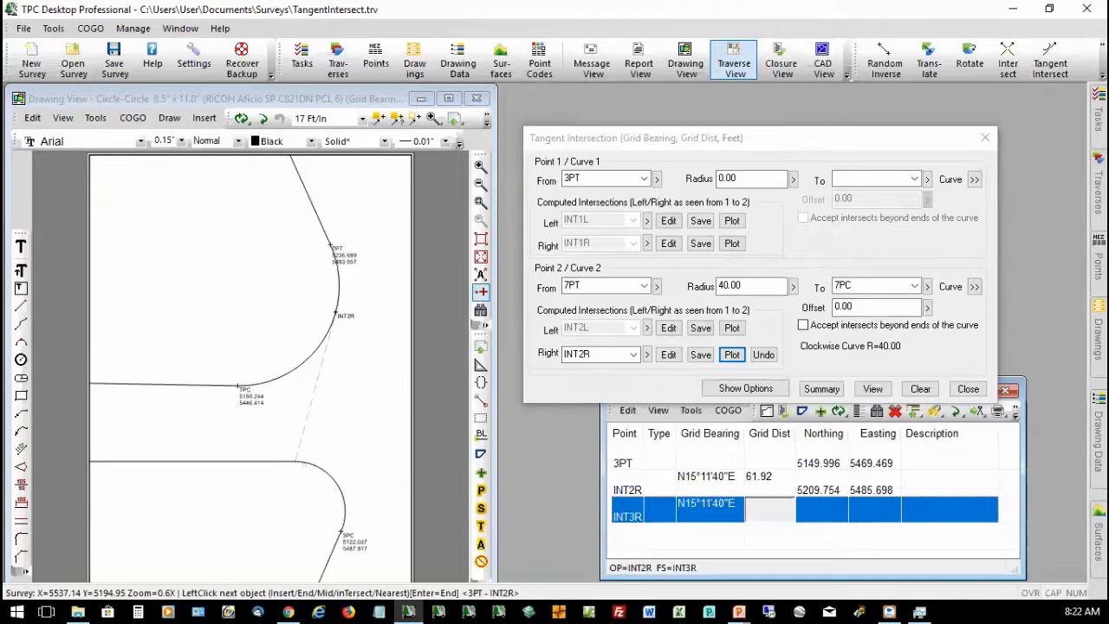
text(50)
key(Return)
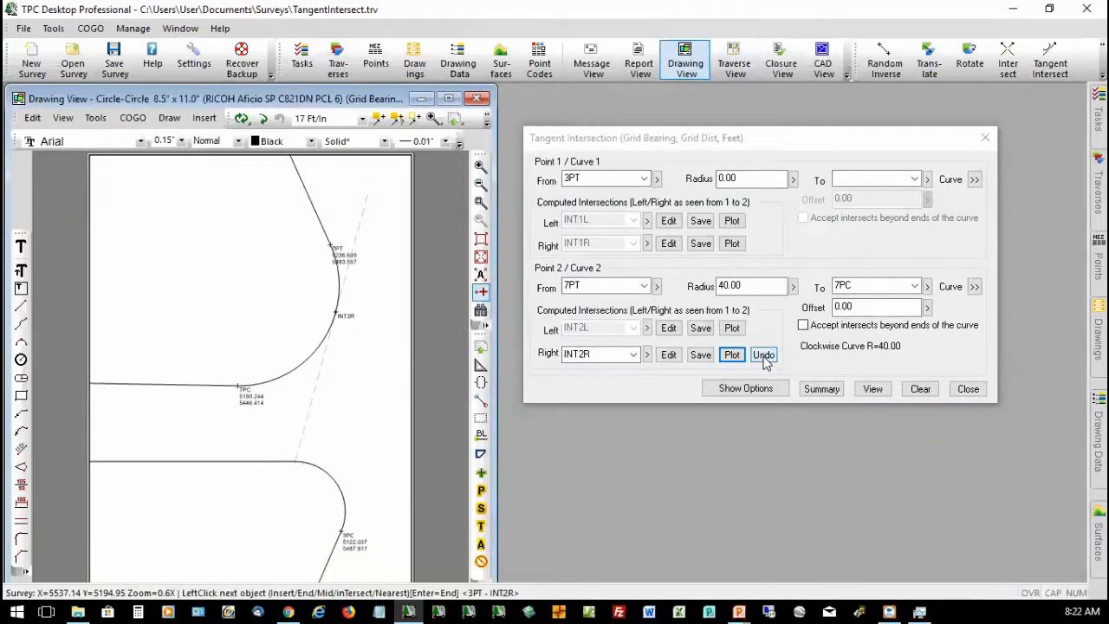
- Undo the saved and plotted intersection INT2R and delete the traverse Circle-Circle1
click(764, 356)
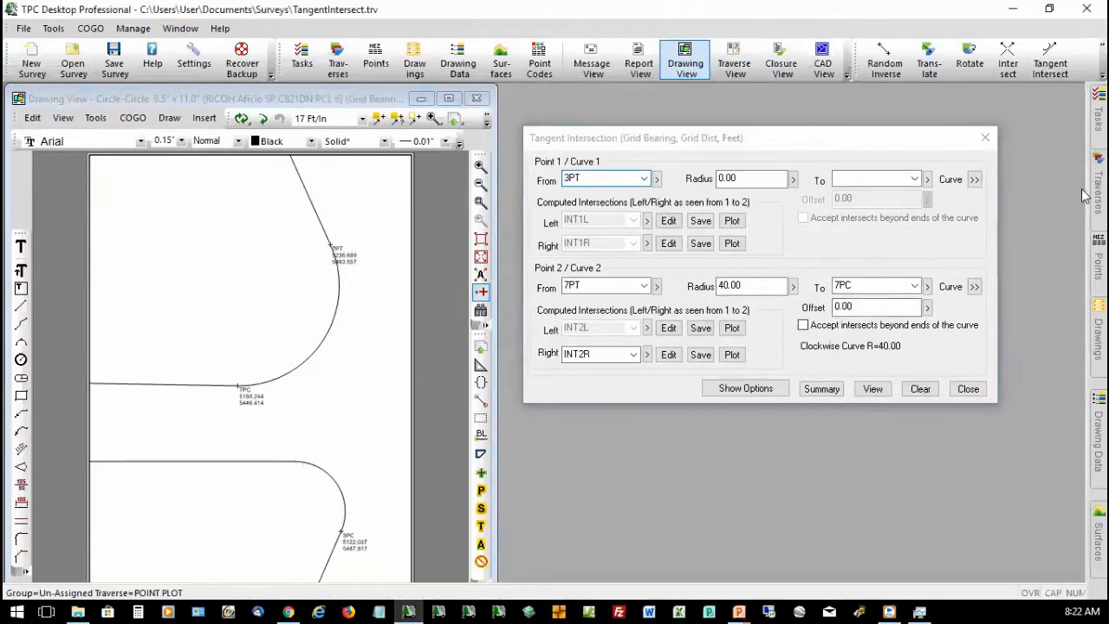
mouse_move(1082, 195)
click(838, 142)
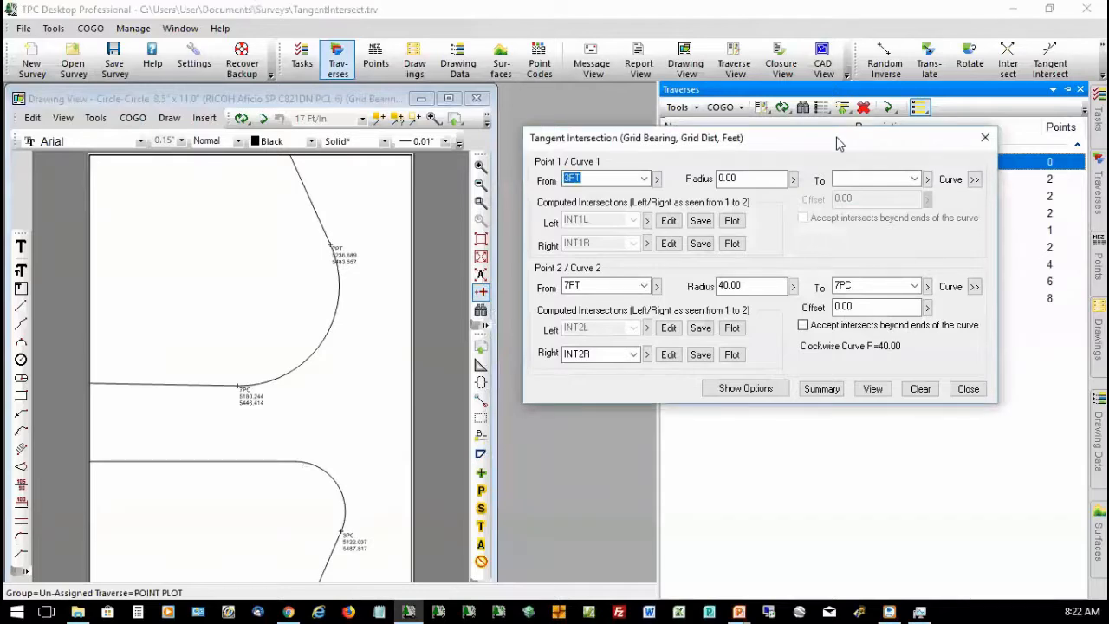
drag(838, 141, 840, 301)
click(712, 180)
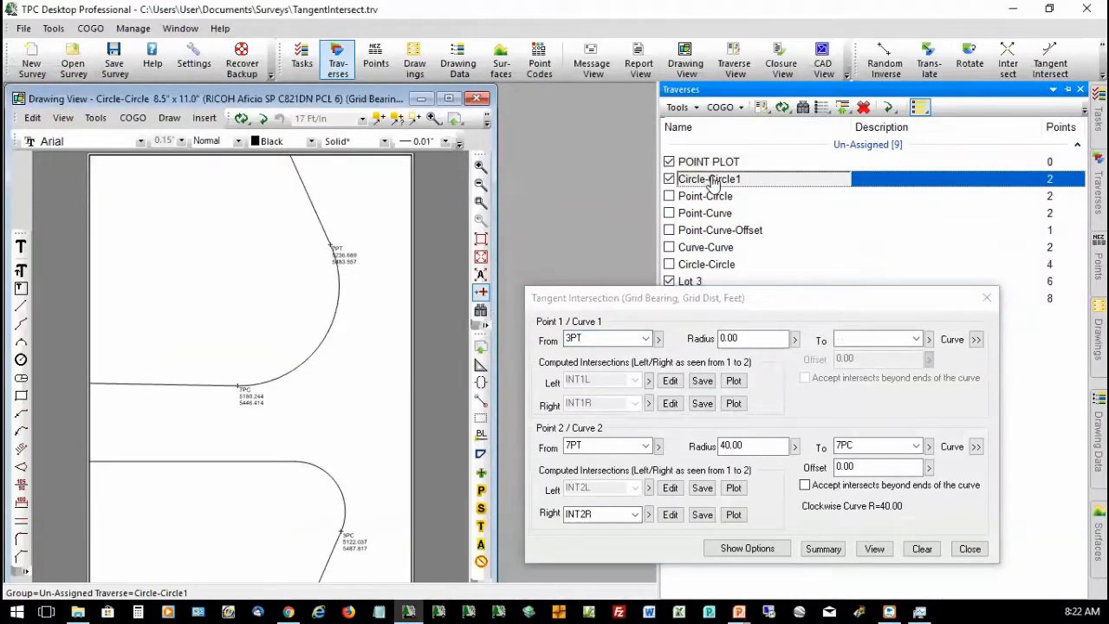
key(Delete)
click(491, 343)
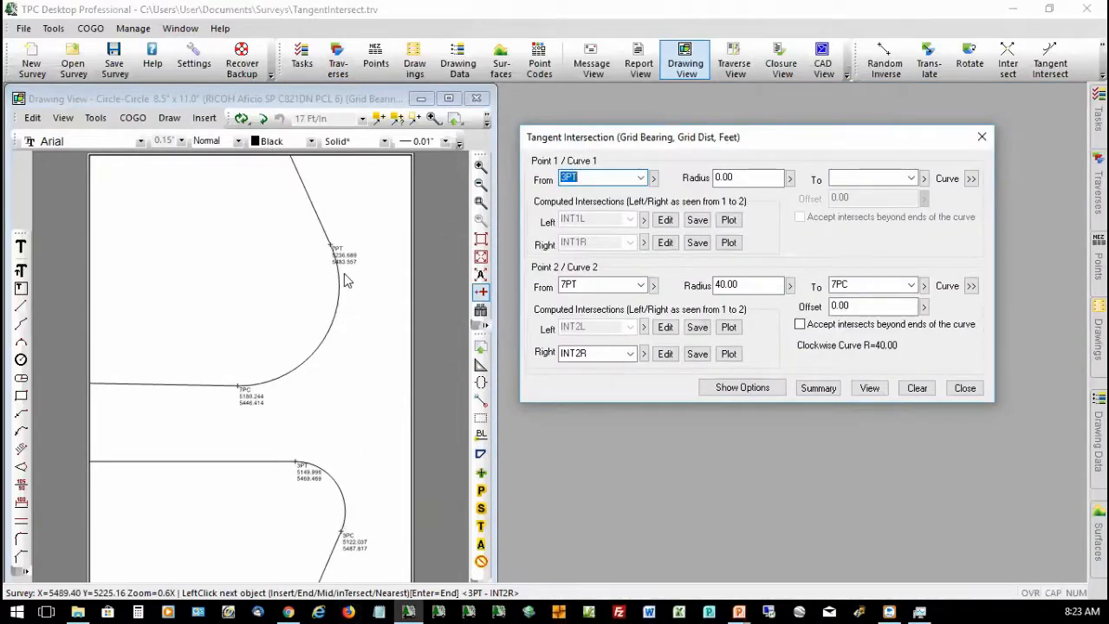
click(341, 442)
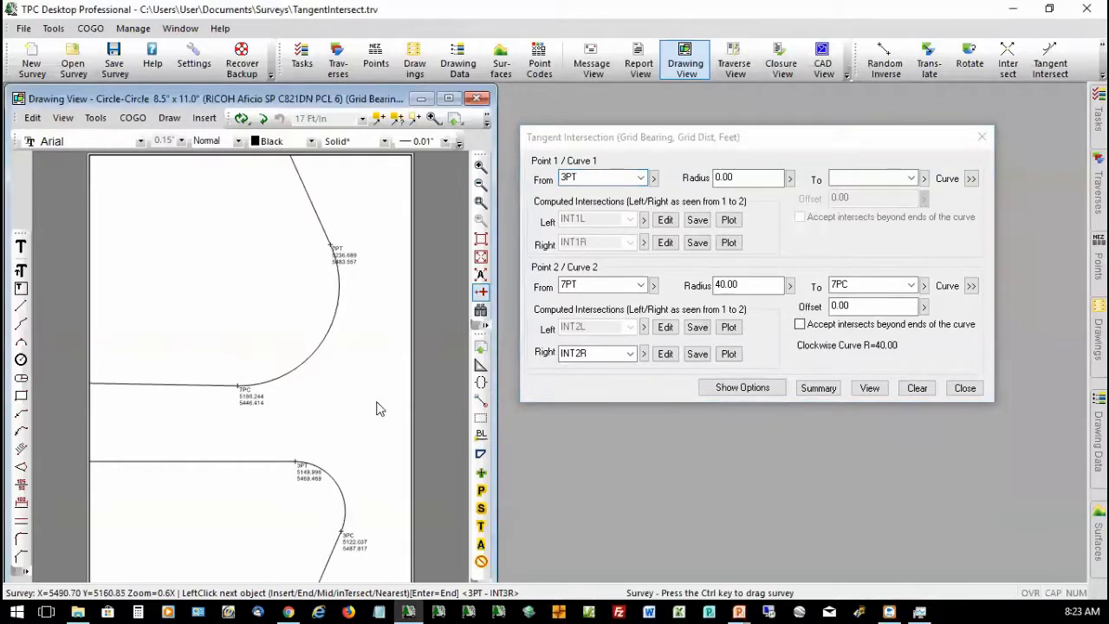
- Clear the Tangent Intersection inputs and set Curve 1 to the 7PT–7PC curve and Curve 2 to the 3PC–3PT curve
click(917, 387)
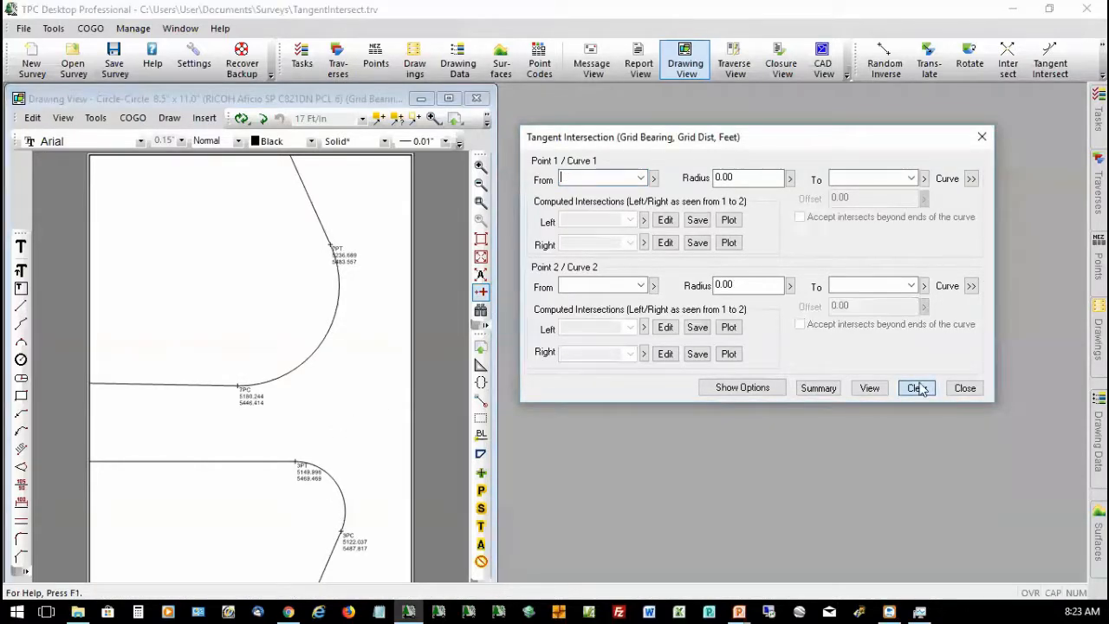
click(970, 179)
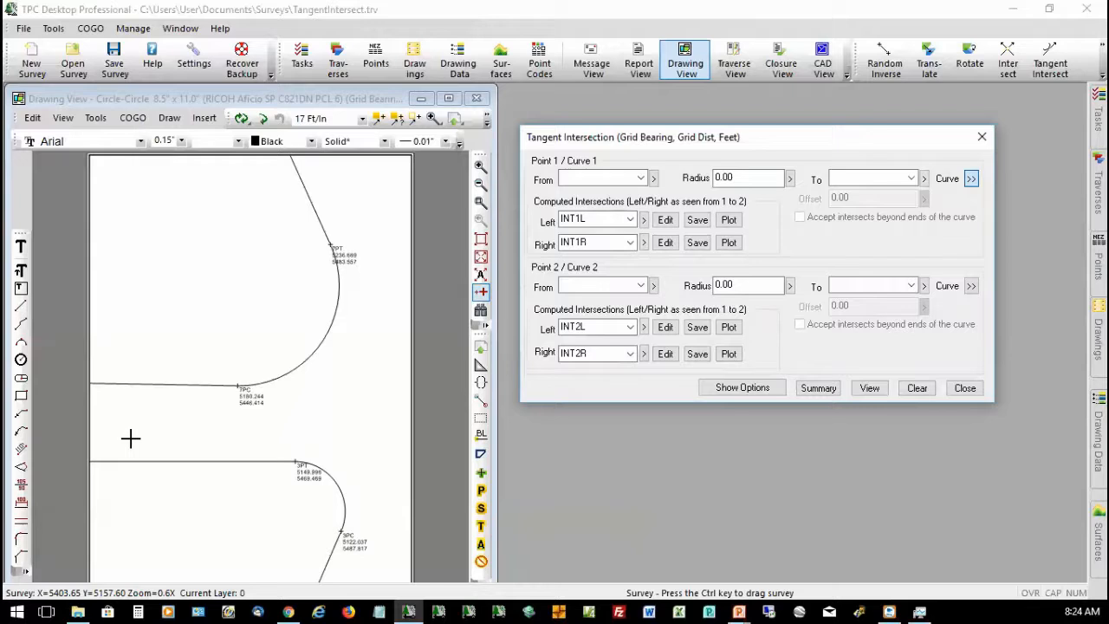
click(334, 332)
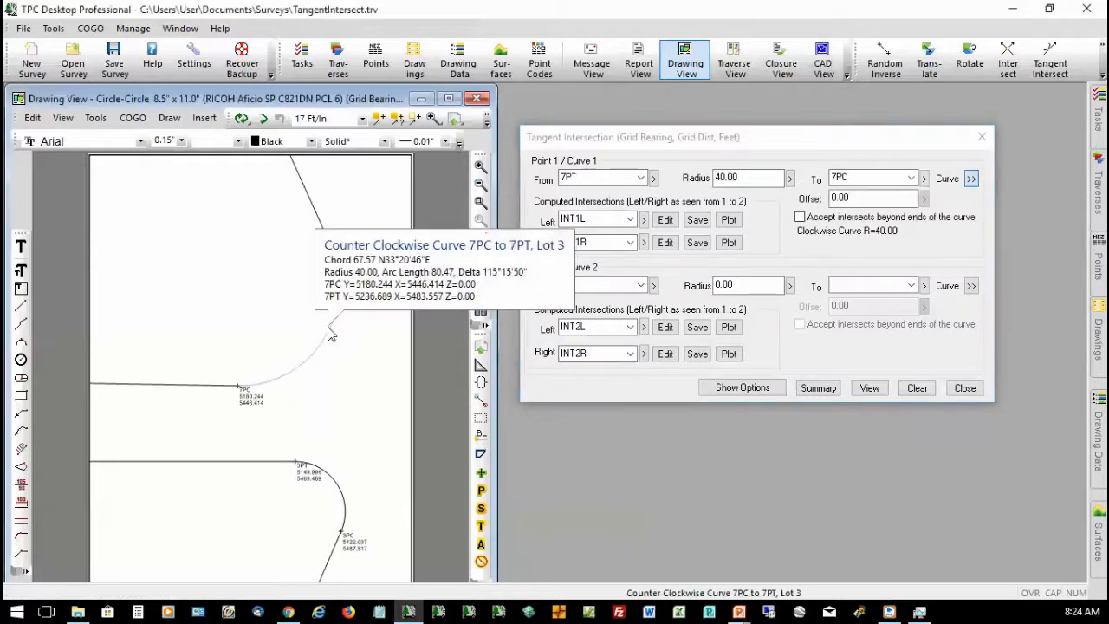
click(970, 287)
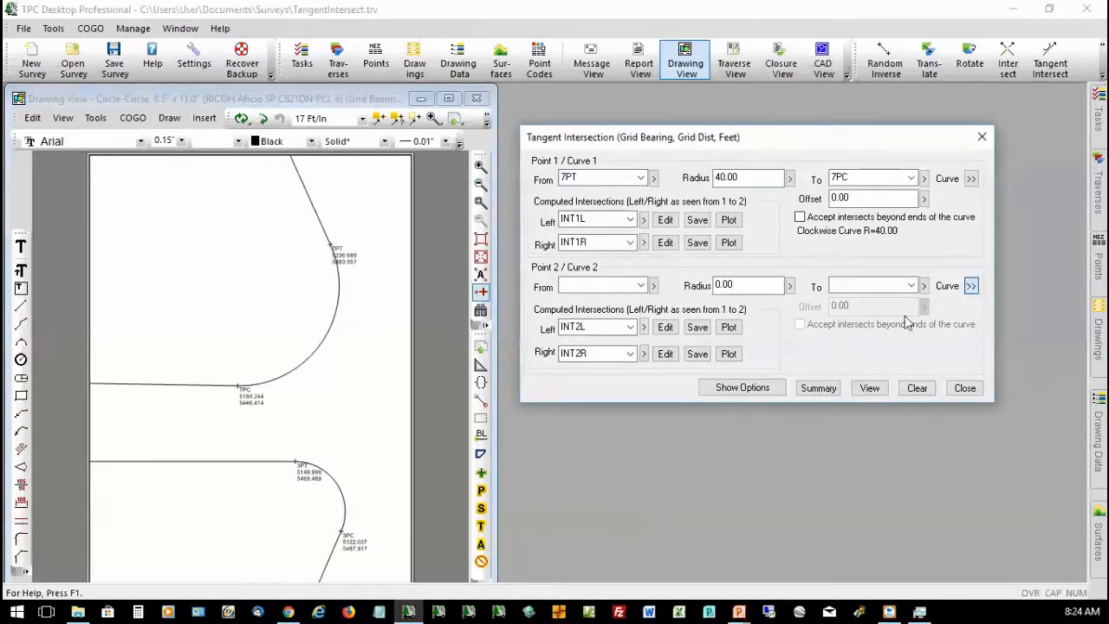
click(345, 493)
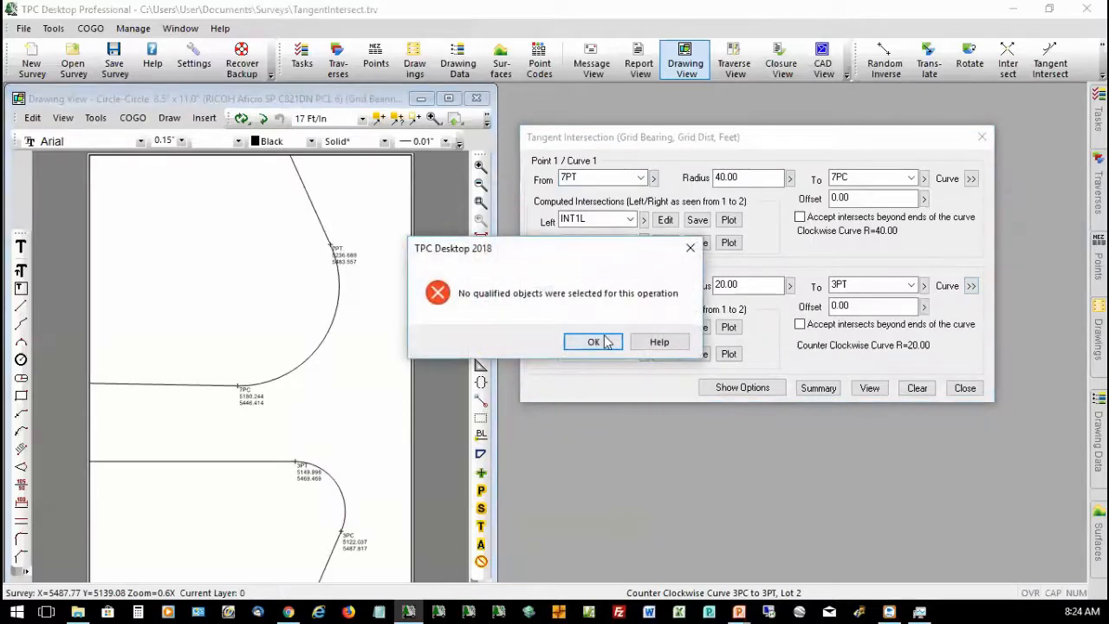
click(606, 341)
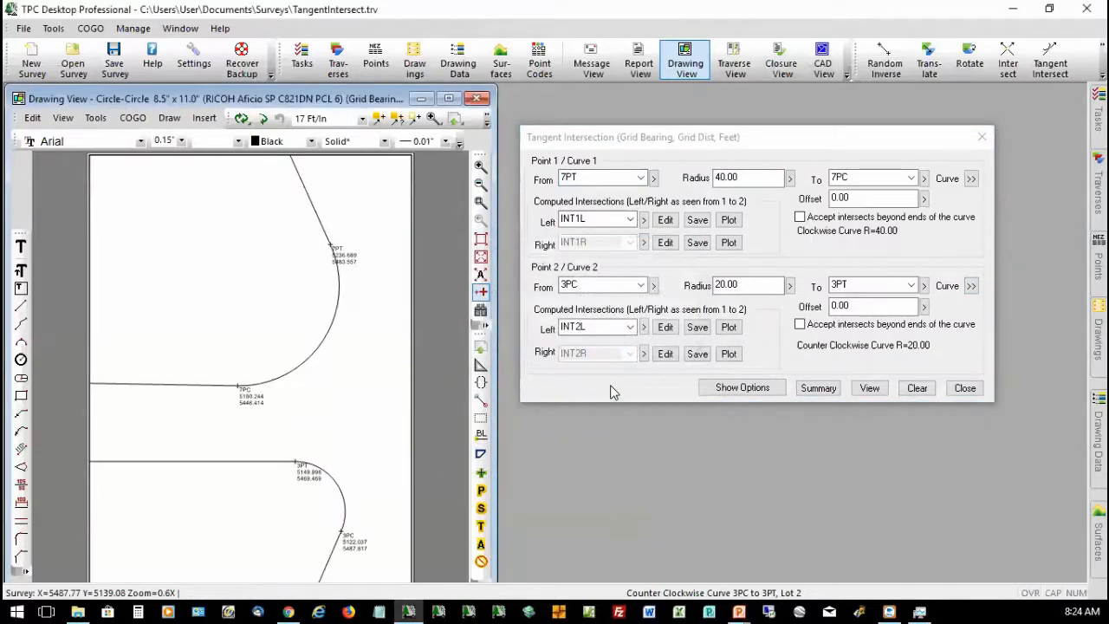
- Save and plot the left tangent intersections INT2L and INT1L on the two curves
click(696, 328)
click(773, 309)
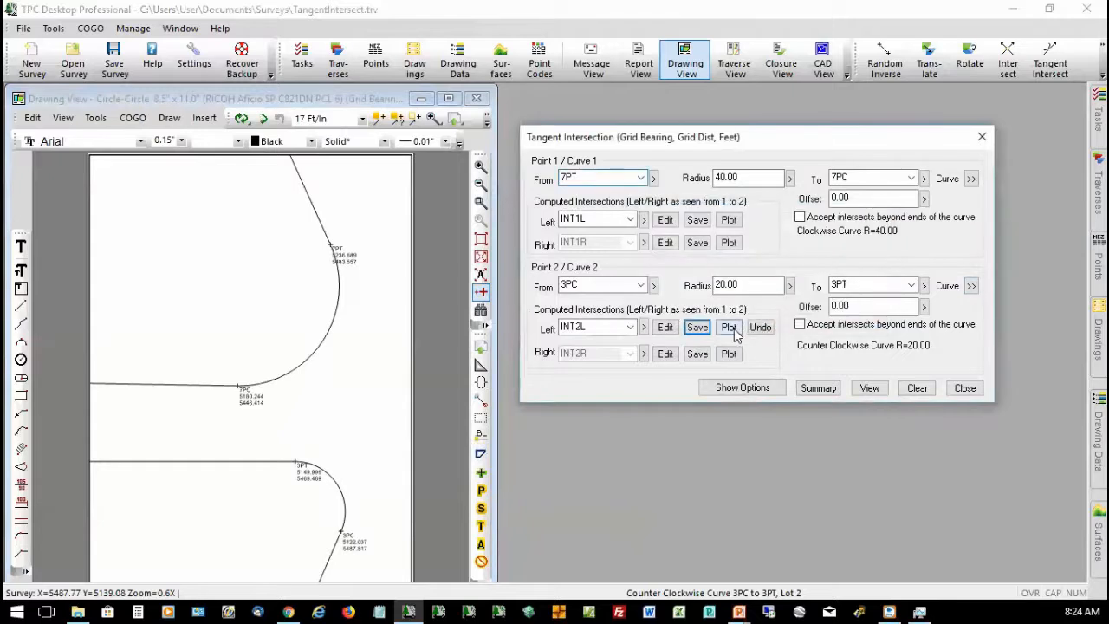
click(728, 328)
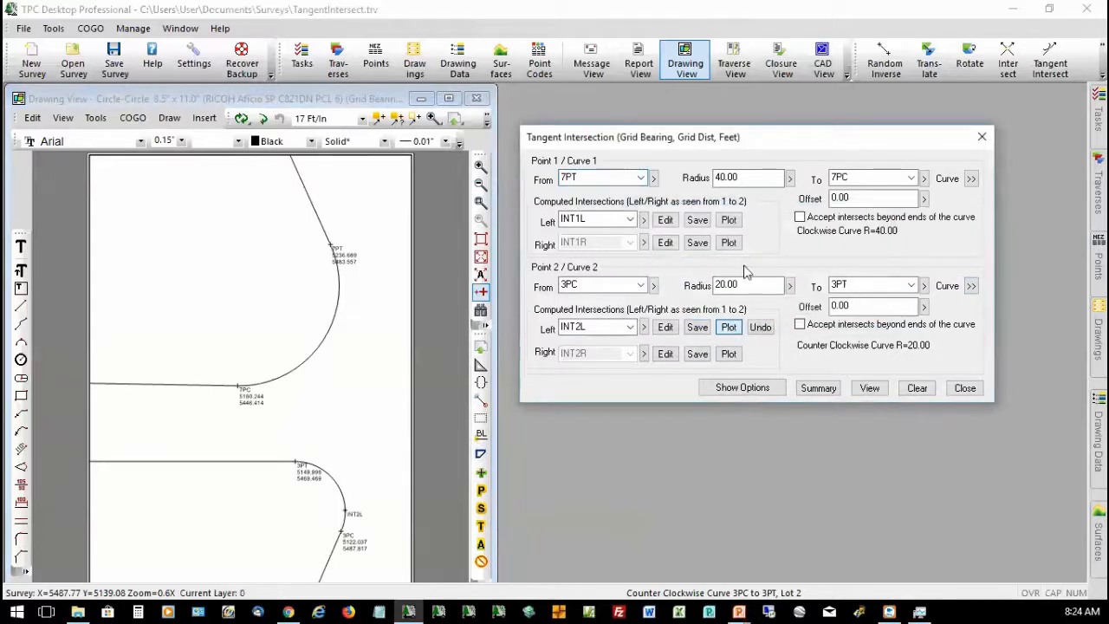
click(697, 220)
click(777, 310)
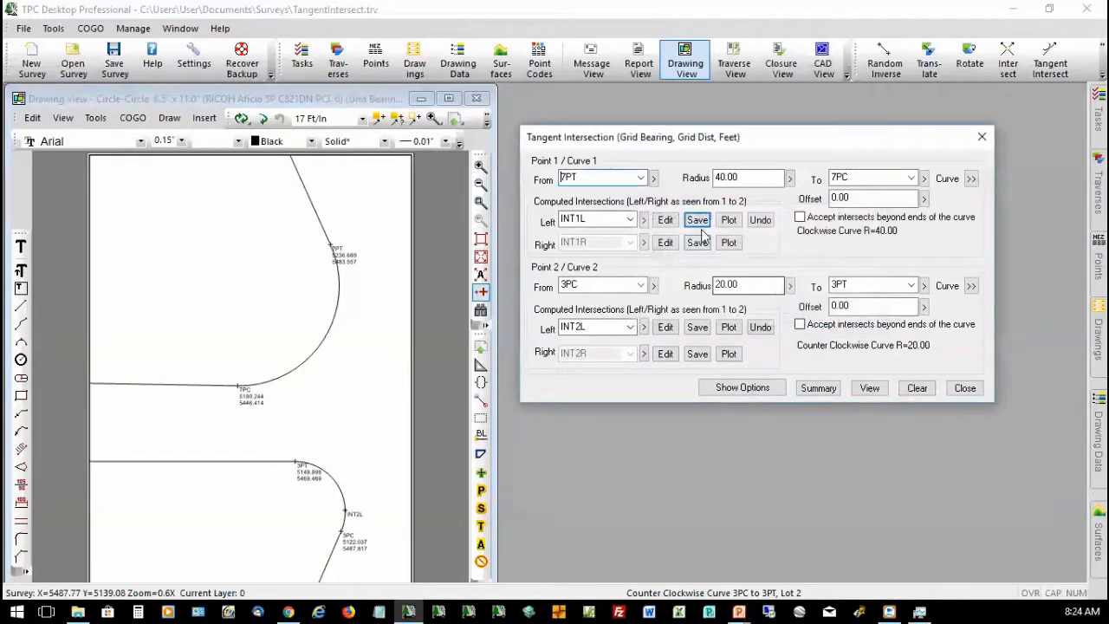
click(727, 221)
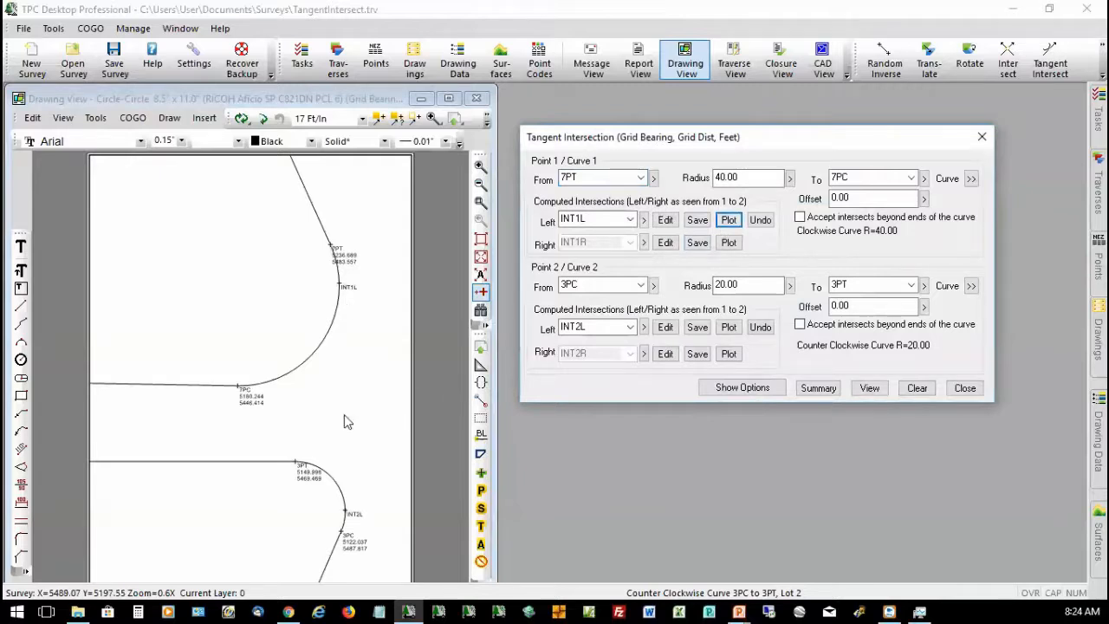
- Undo the INT1L and INT2L intersections and close the Tangent Intersection dialog
click(759, 221)
click(760, 328)
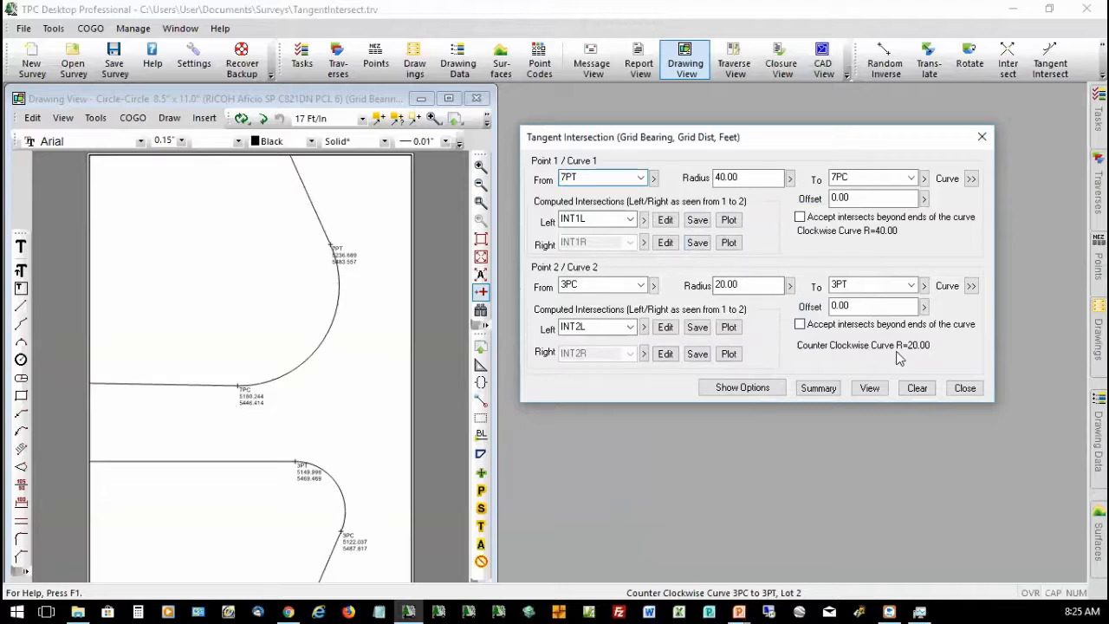
click(964, 388)
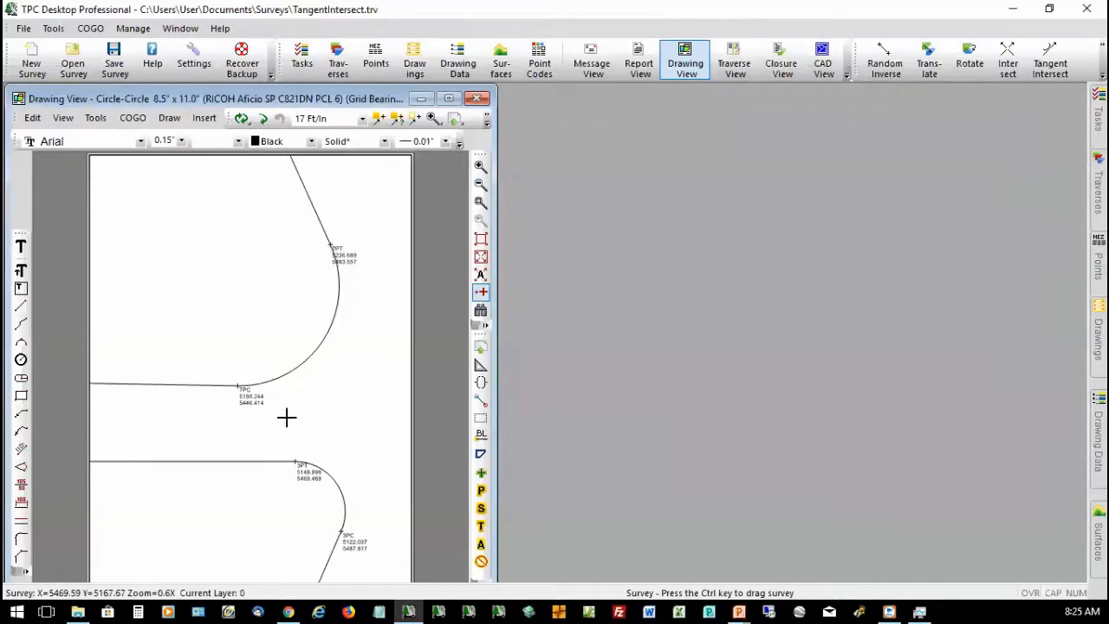
- Open the Lot 2 traverse for editing and compute a 25 ft right Right-of-Way Offset of the entire traverse as a new traverse
click(220, 466)
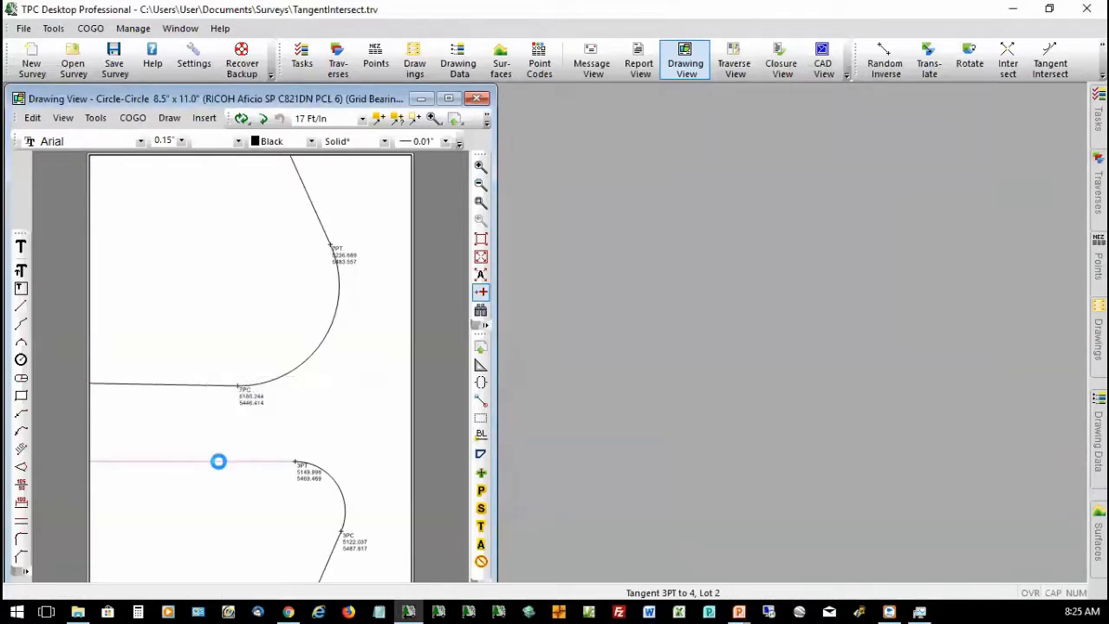
right_click(220, 466)
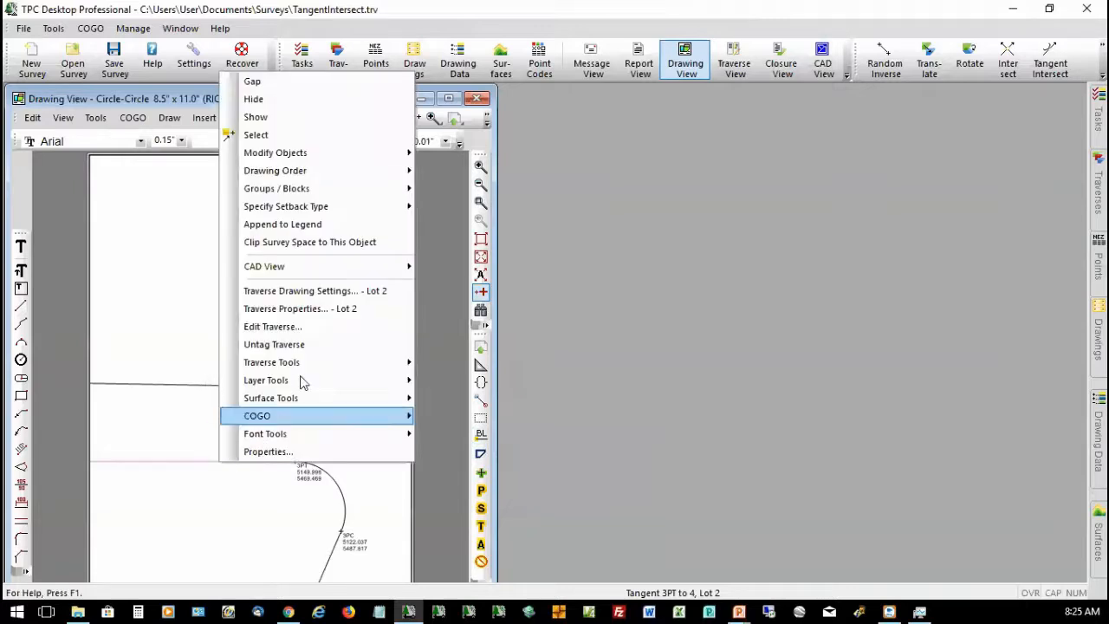
click(298, 327)
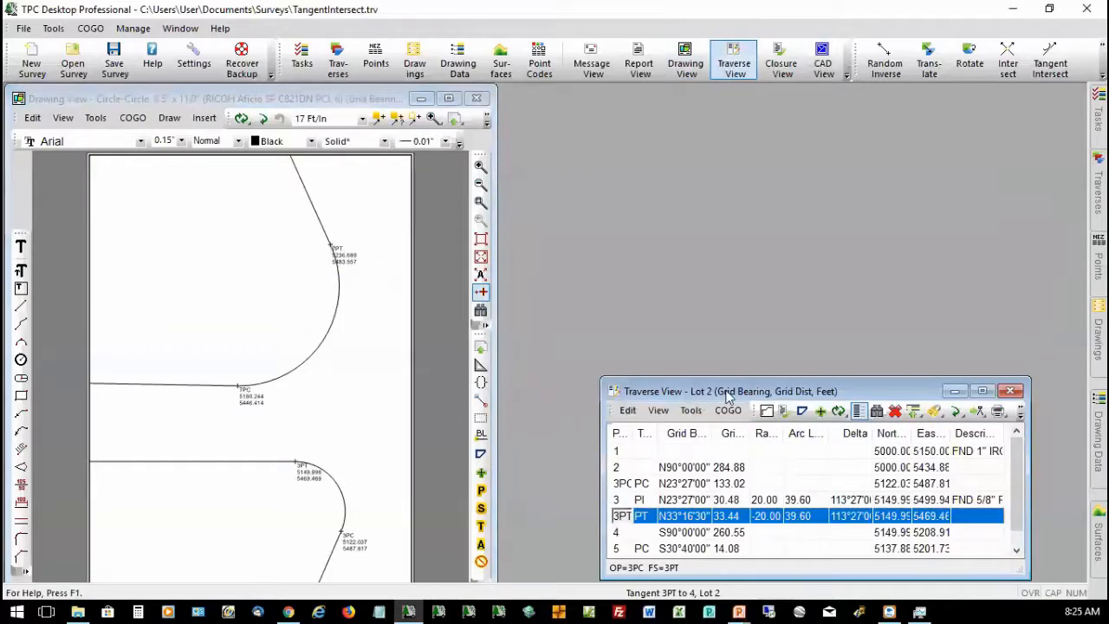
click(728, 411)
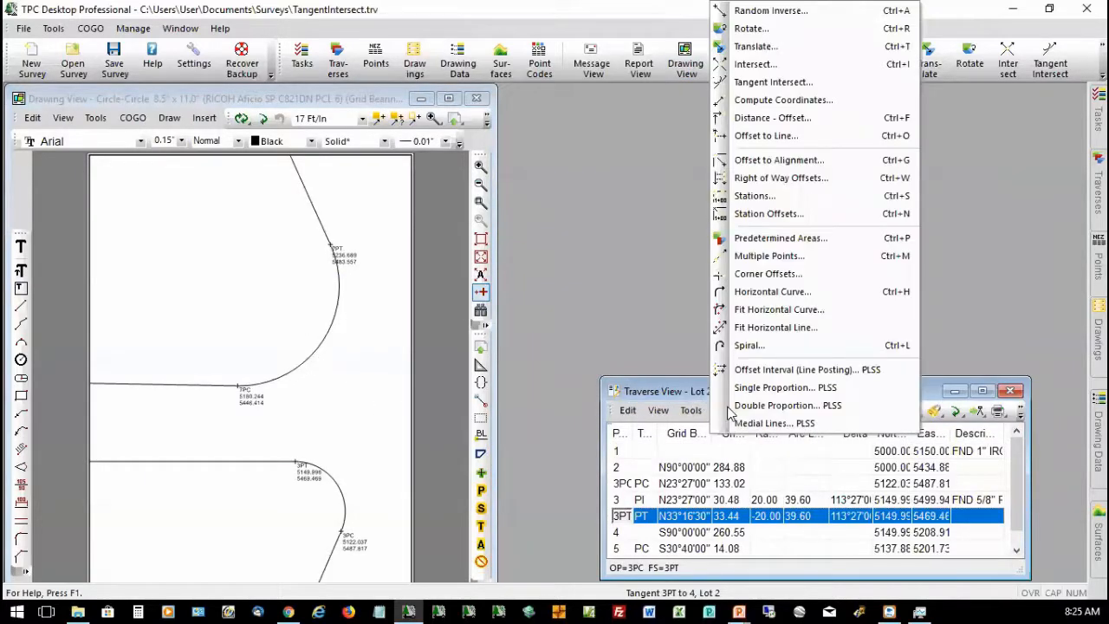
click(777, 179)
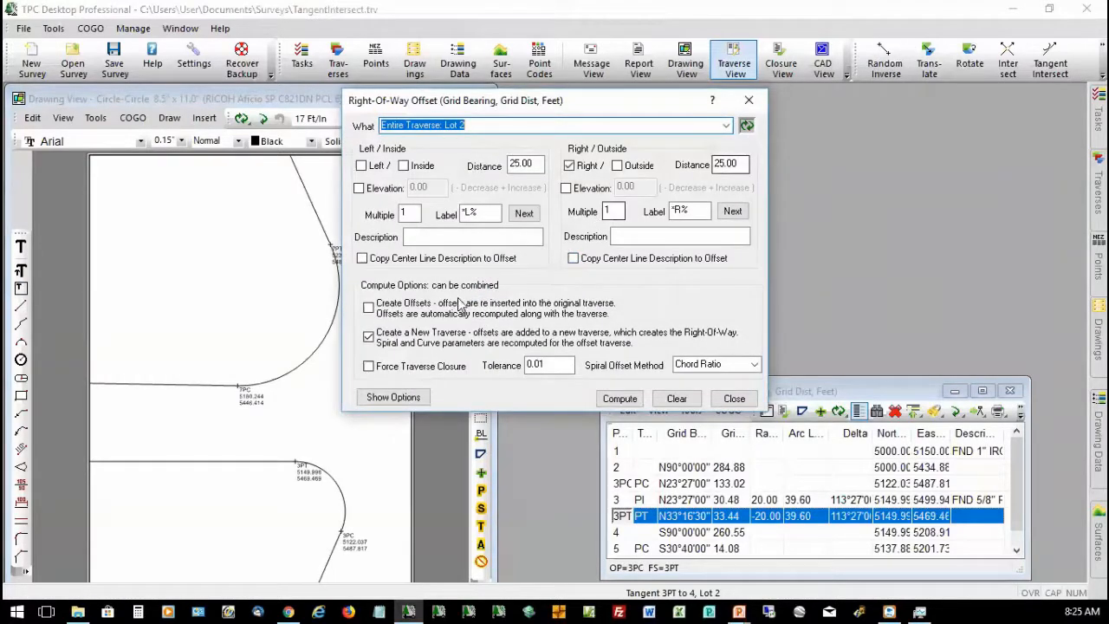
click(619, 399)
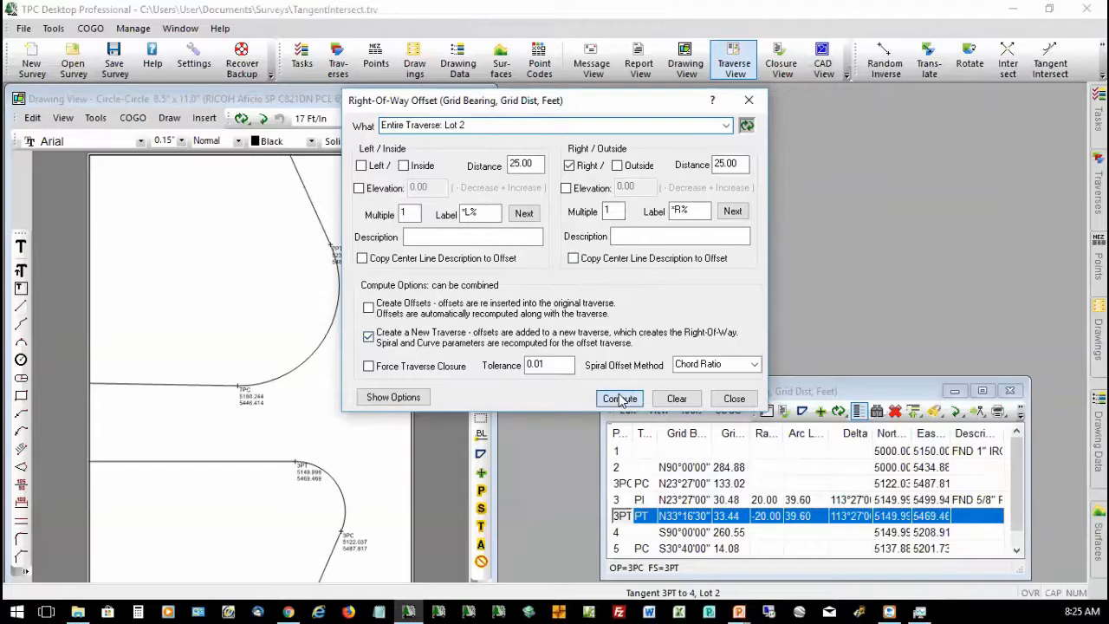
click(734, 399)
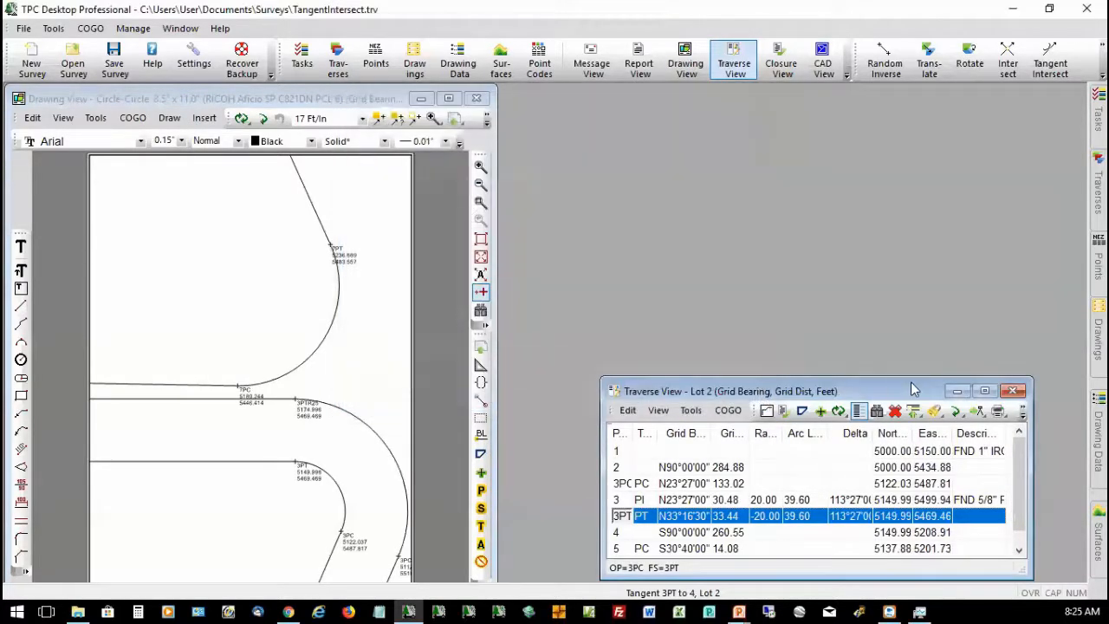
- Close the Lot 2 traverse, clear the Tangent Intersection inputs and set Point 1 to 7PC
click(1014, 391)
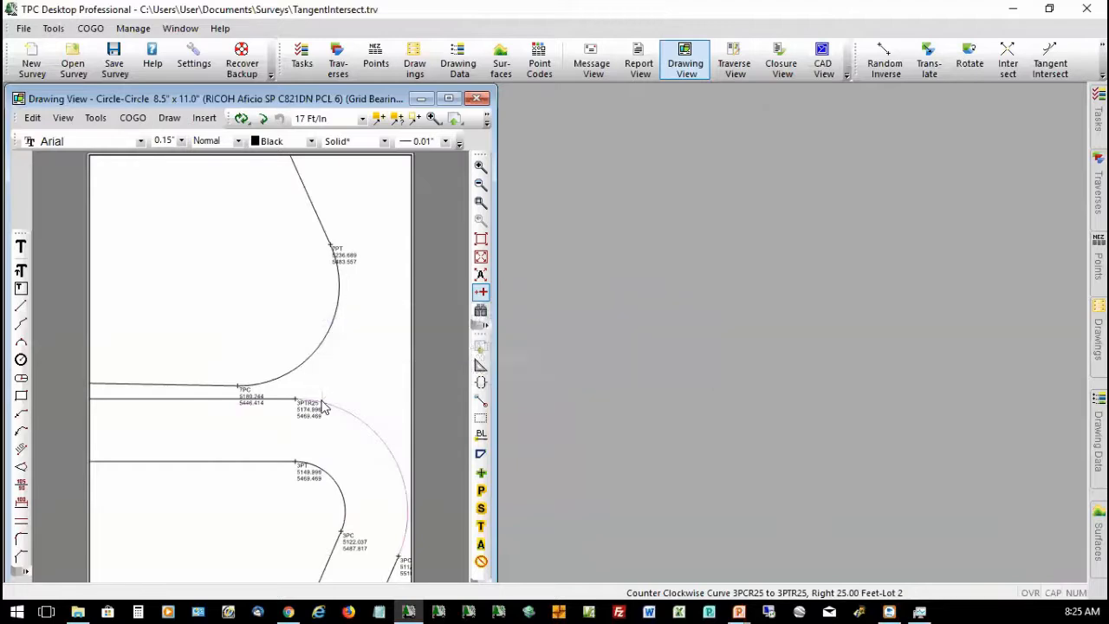
mouse_move(323, 407)
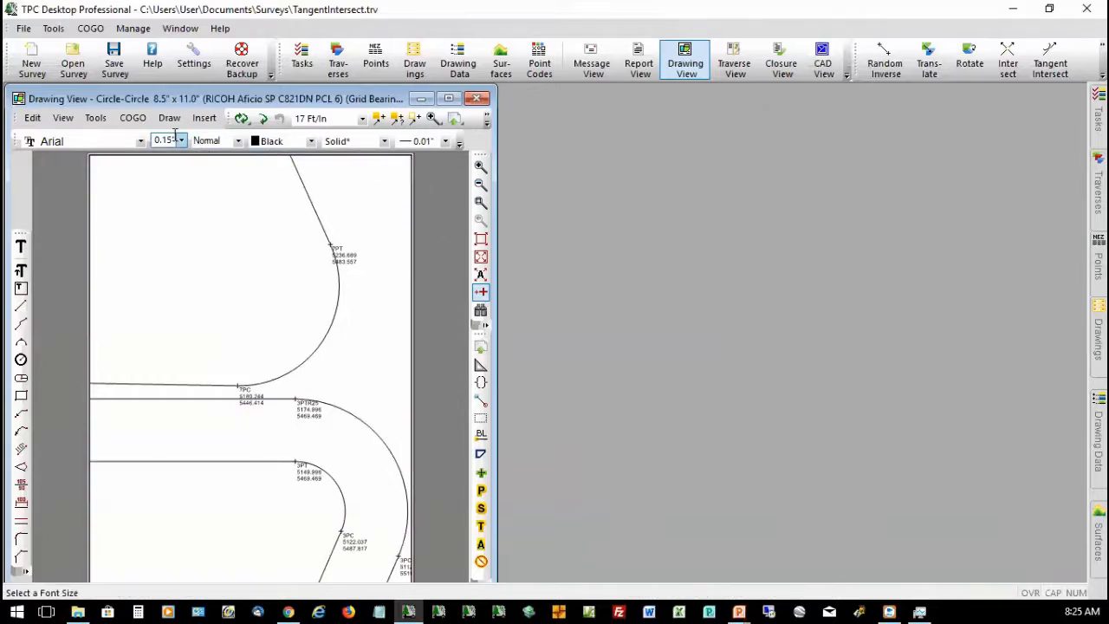
click(132, 119)
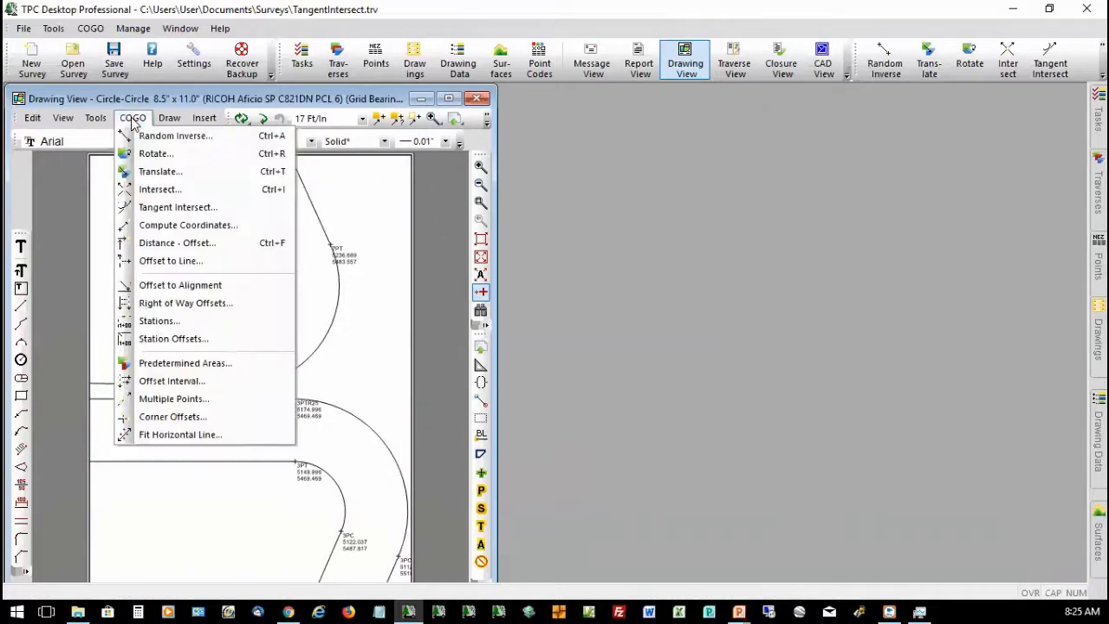
click(164, 207)
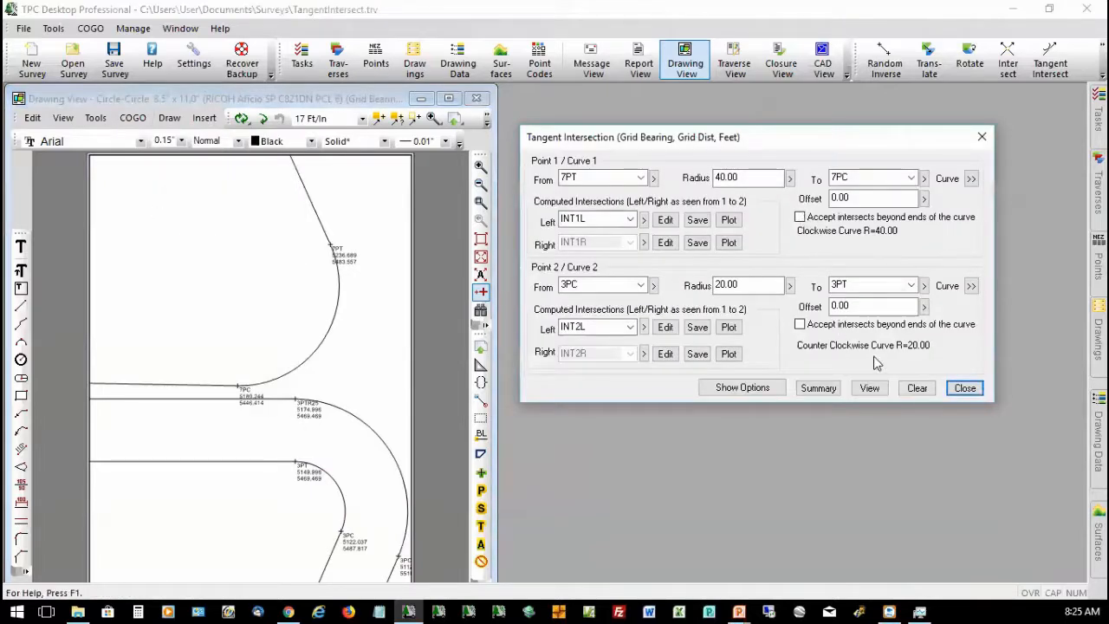
click(918, 389)
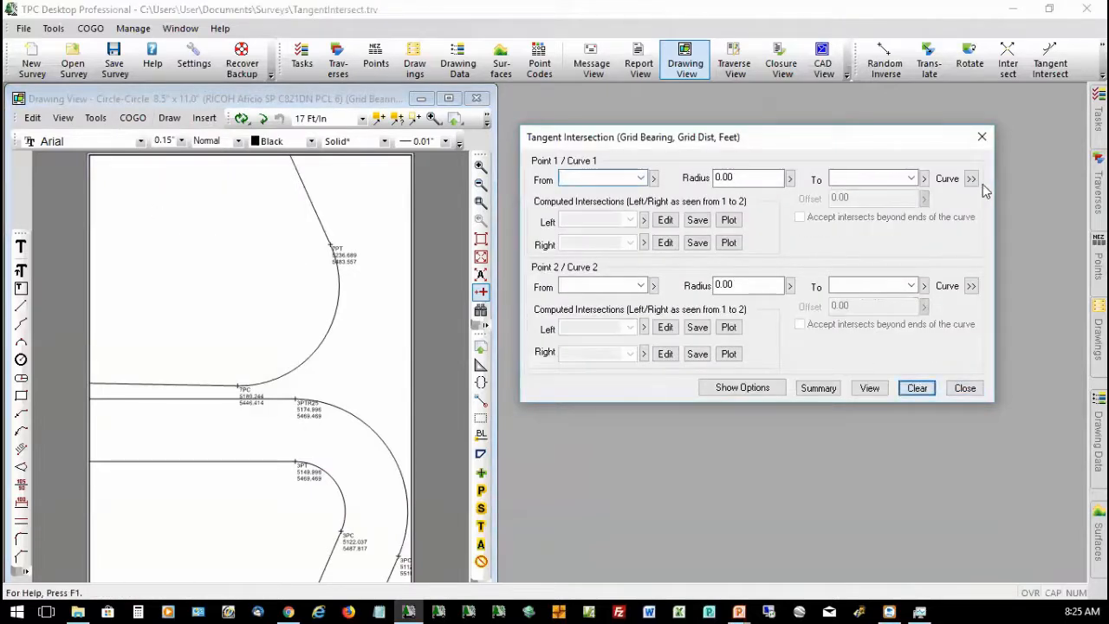
click(654, 179)
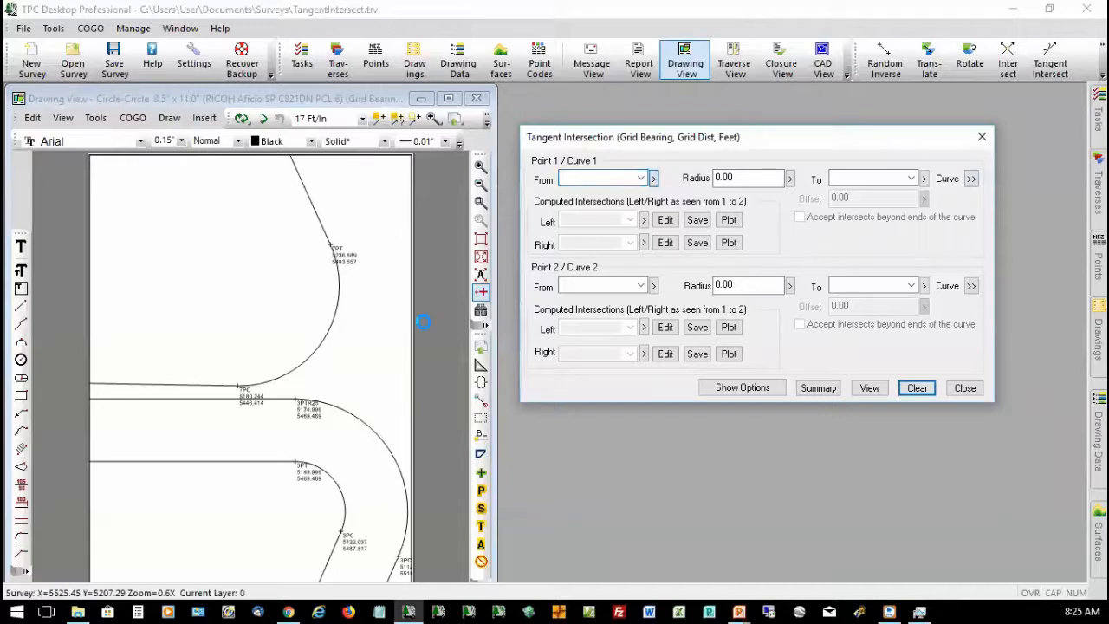
click(249, 397)
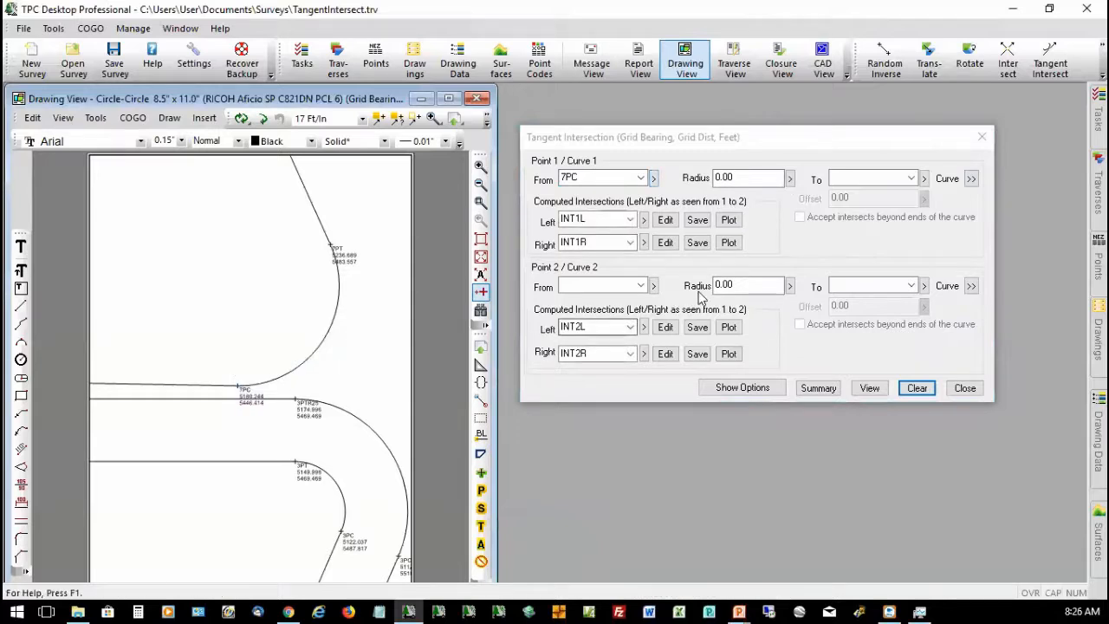
- Set Curve 2 to the 3PT–3PC curve of Lot 2 with an offset of -25 ft
click(970, 287)
click(971, 287)
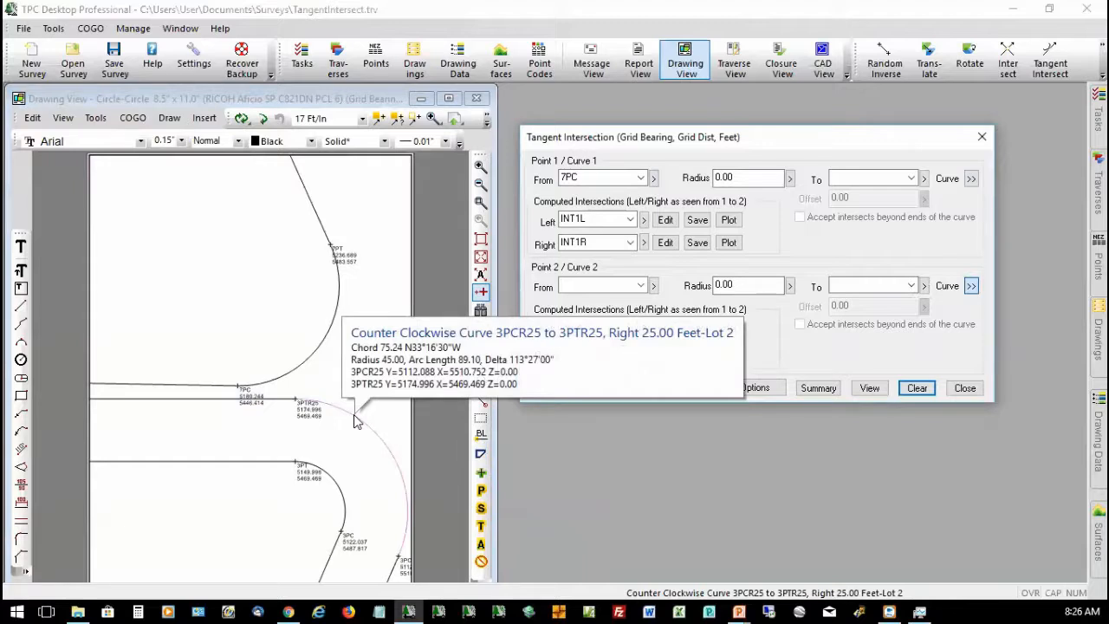
click(329, 478)
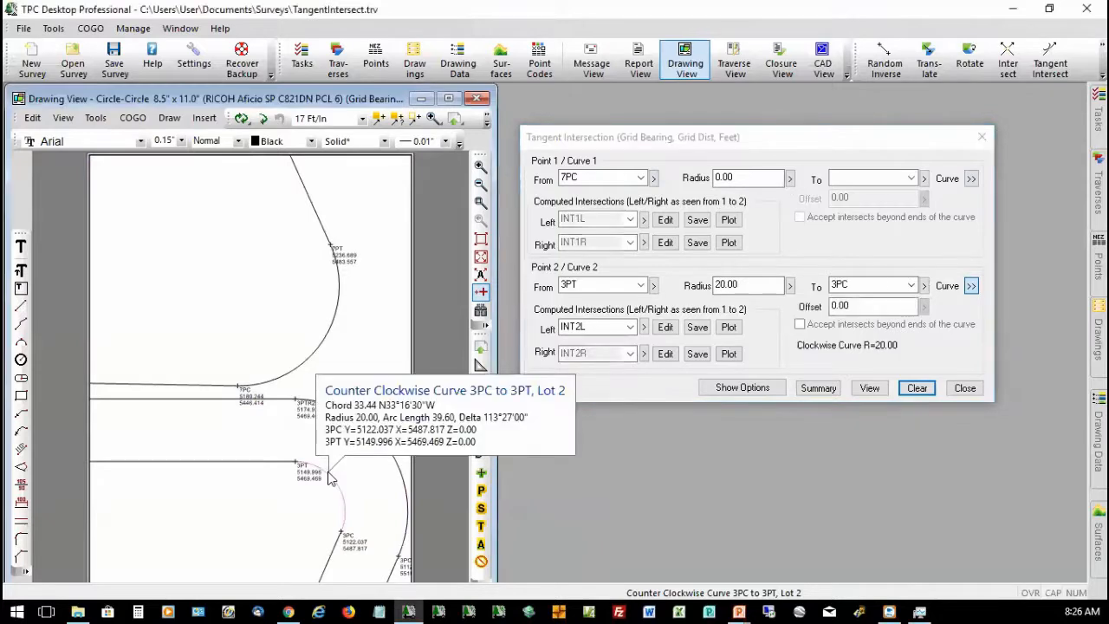
click(869, 305)
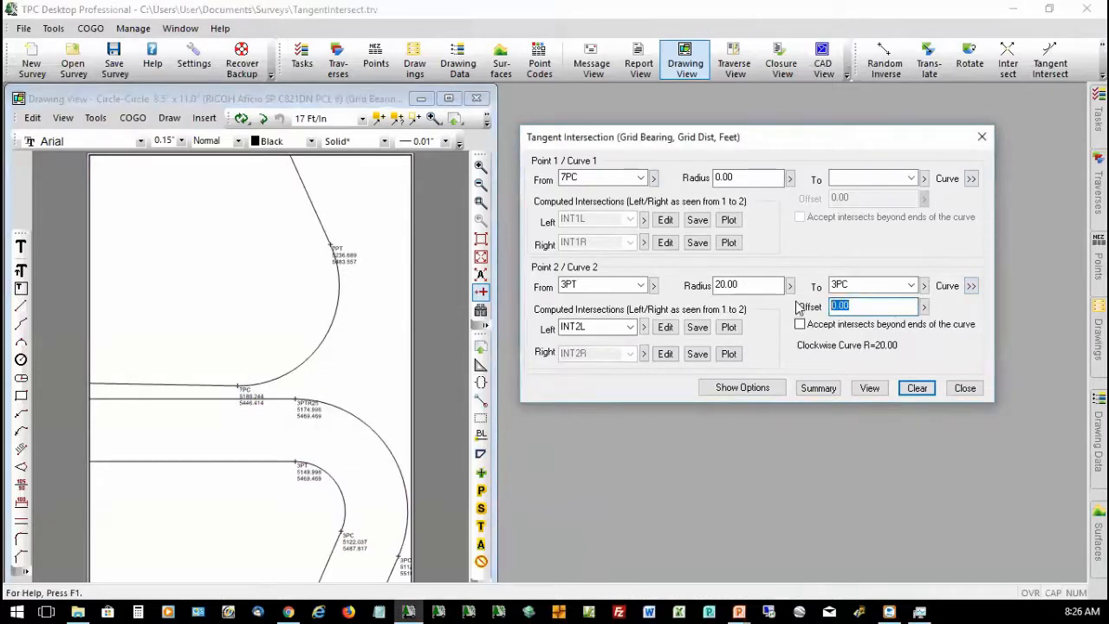
text(-2)
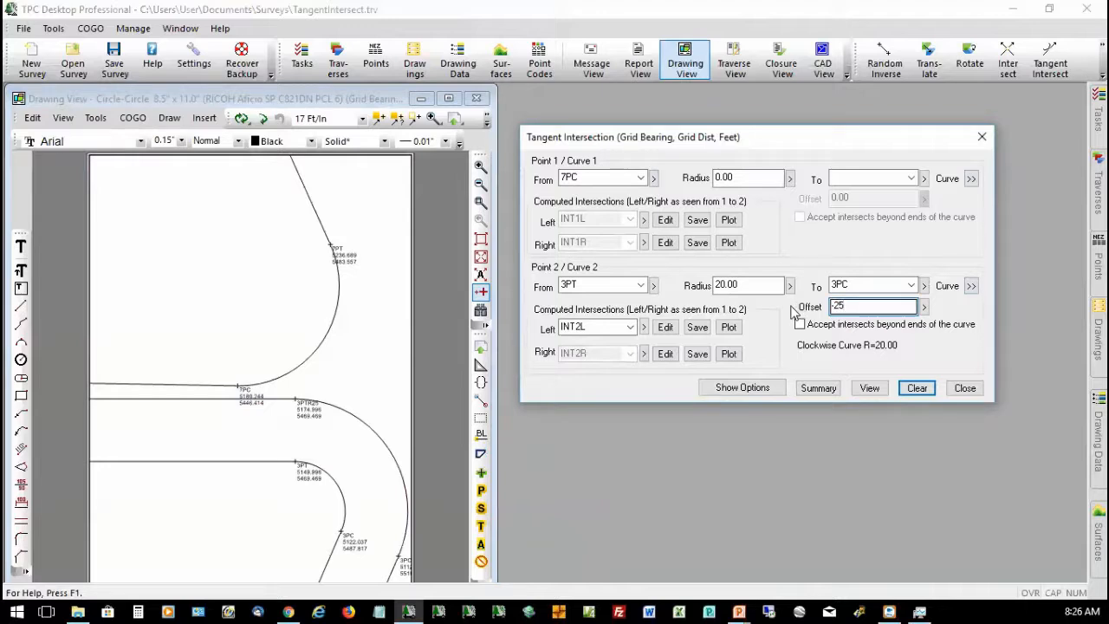
text(5)
key(Tab)
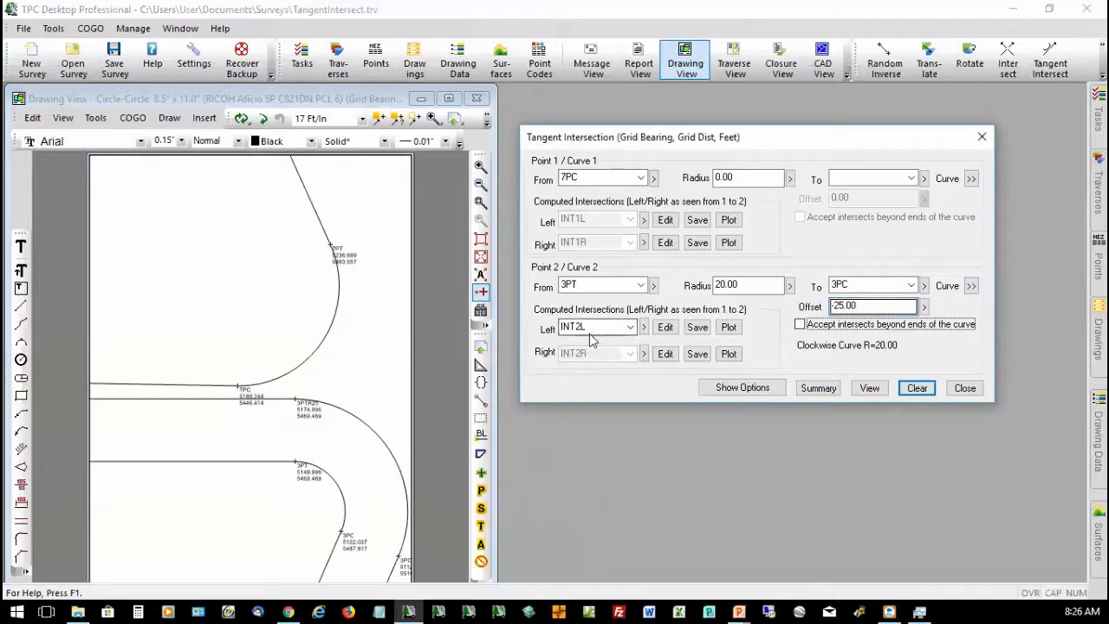
- Save and plot the tangent intersection INT2L, then close the Tangent Intersection dialog
click(698, 329)
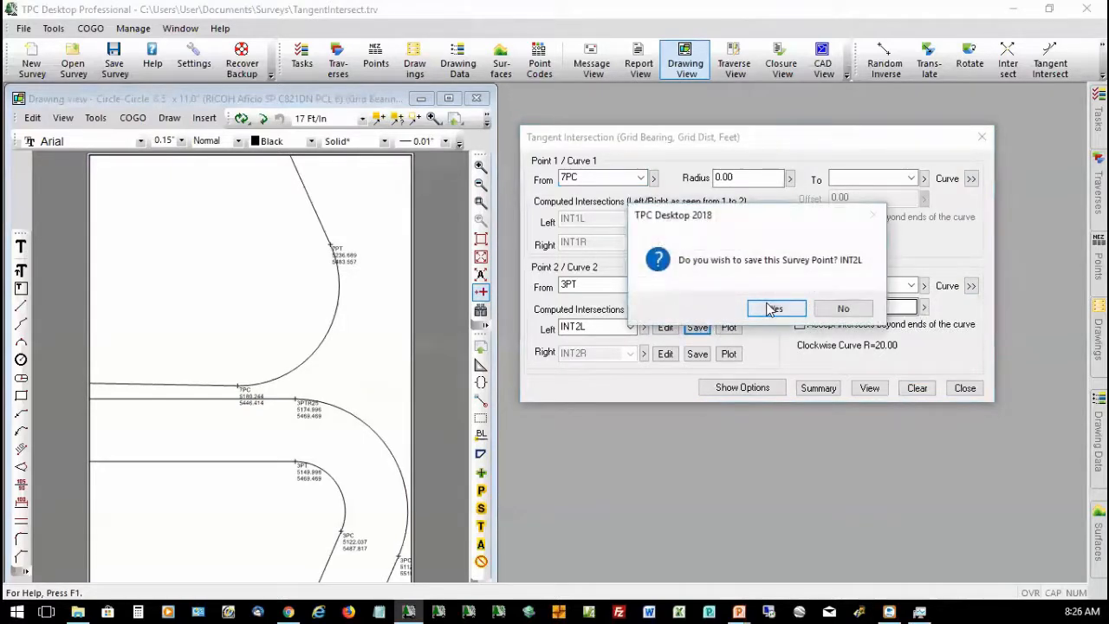
click(774, 306)
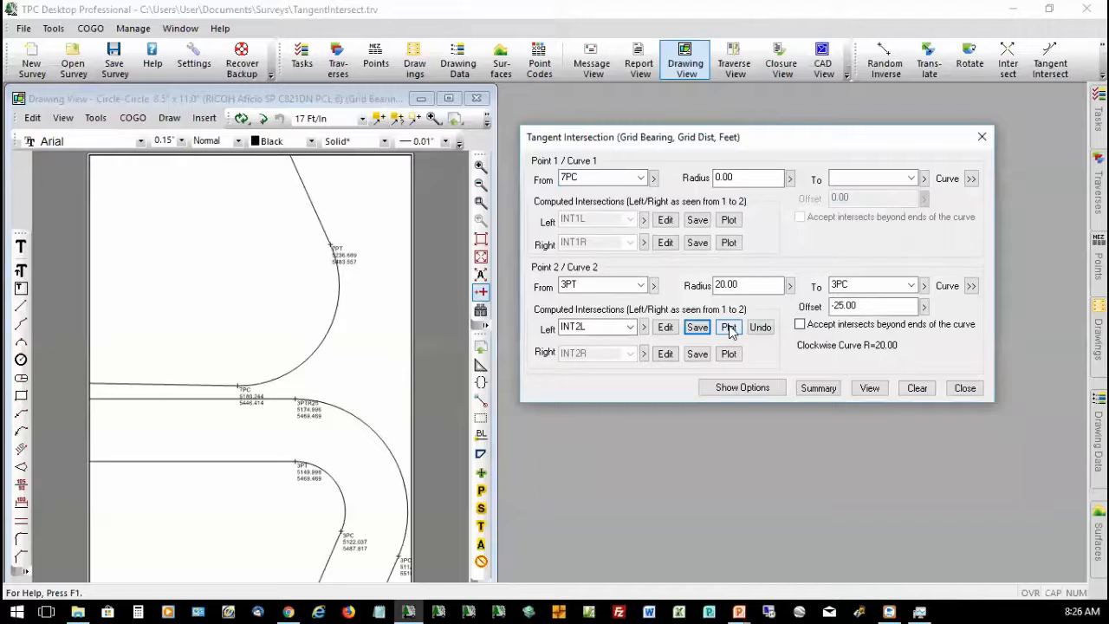
click(728, 327)
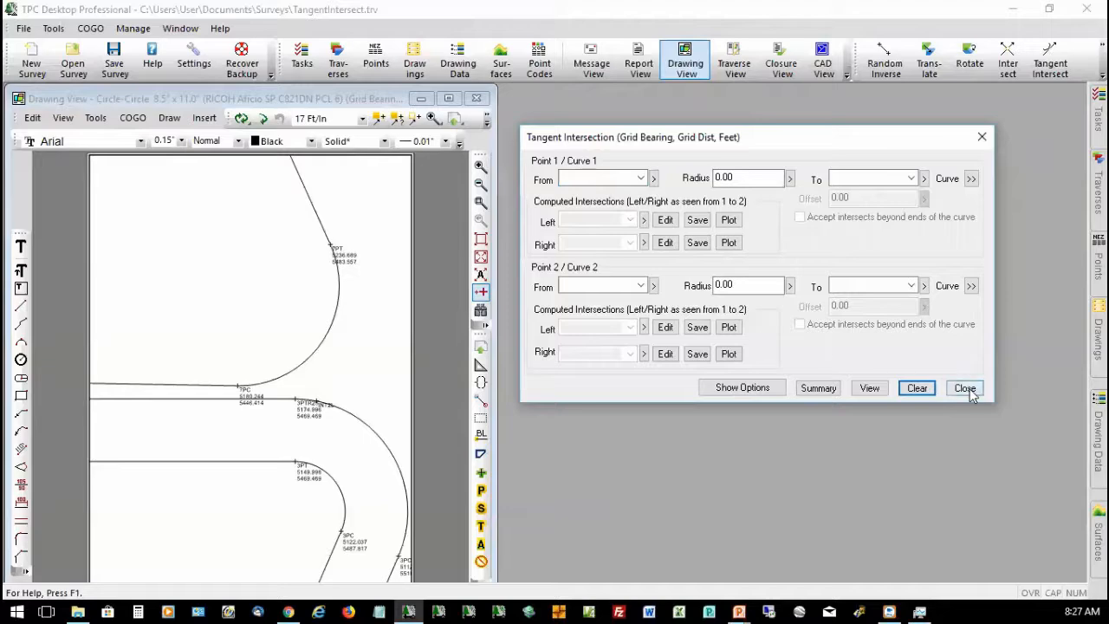
click(965, 388)
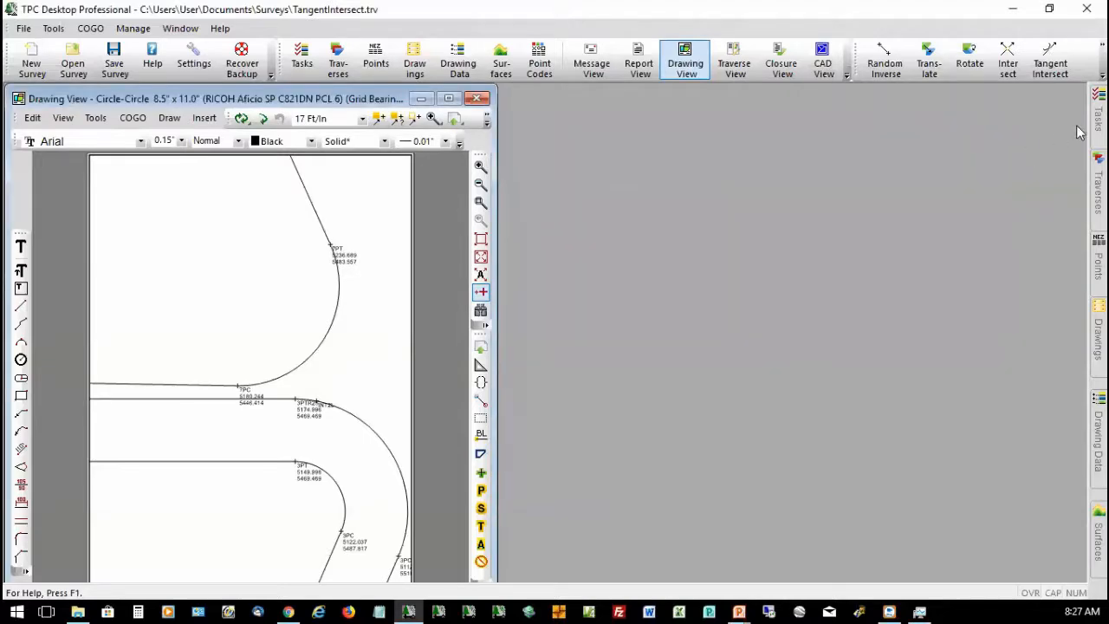
- Open the LEARN COGO survey from MySurveys without saving the TangentIntersect survey
mouse_move(1090, 117)
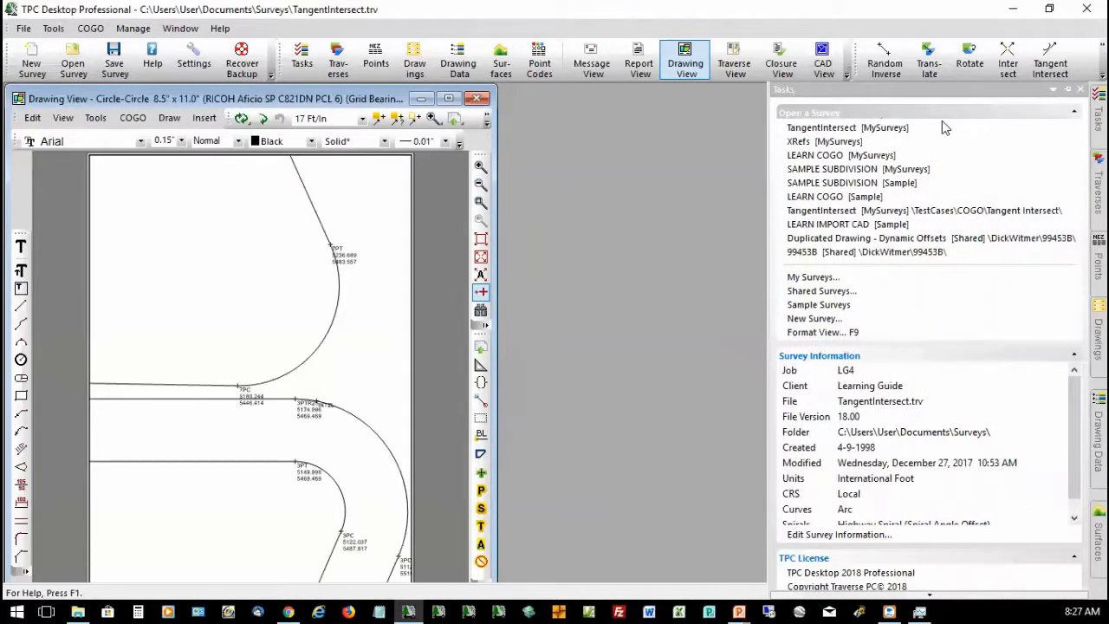
click(818, 155)
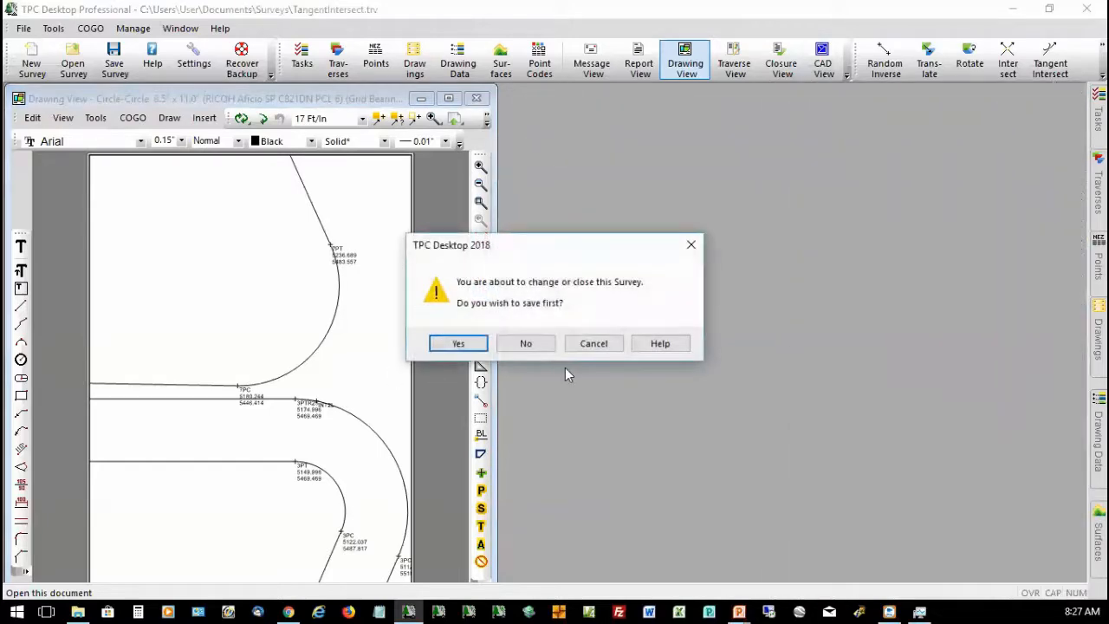
click(528, 344)
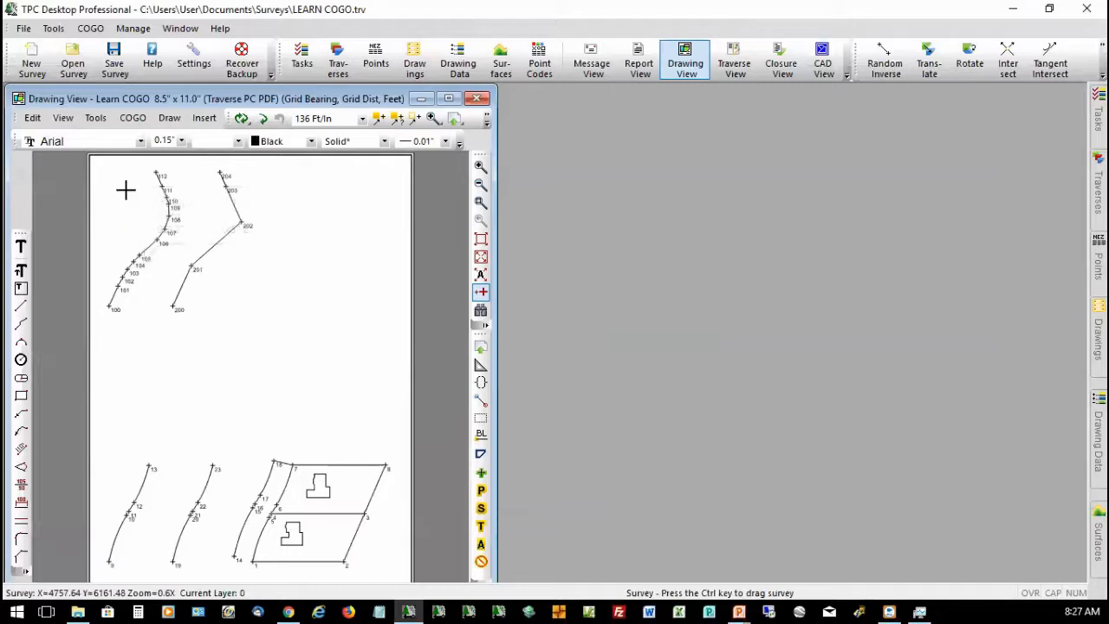
- In the drawing settings, set the leader line type to Solid and the leader arrow to Solid Arrow
click(95, 118)
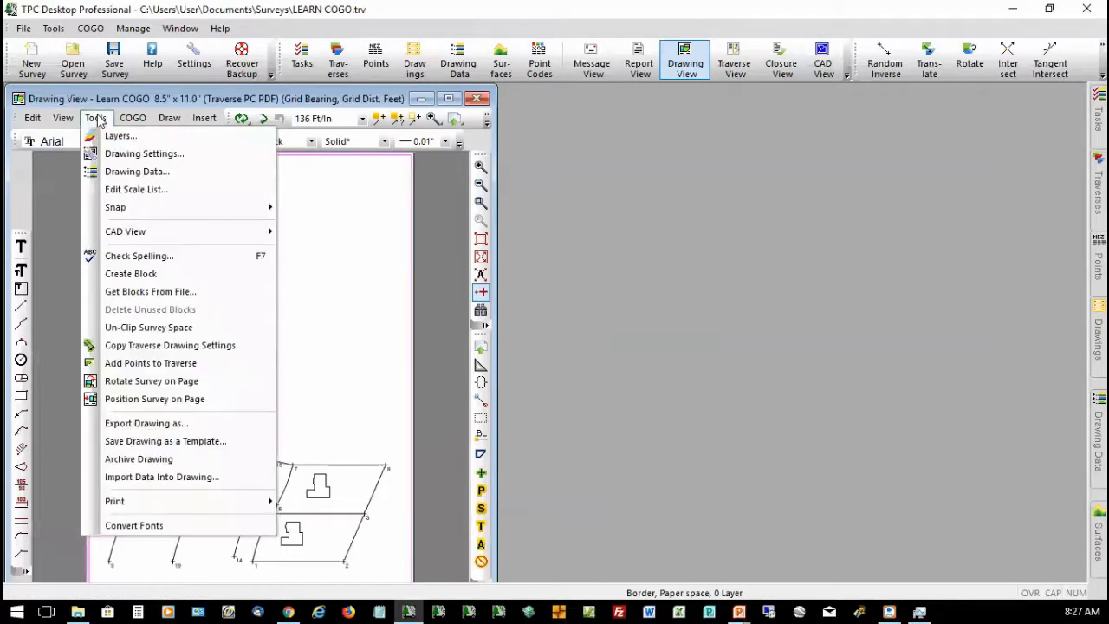
click(122, 157)
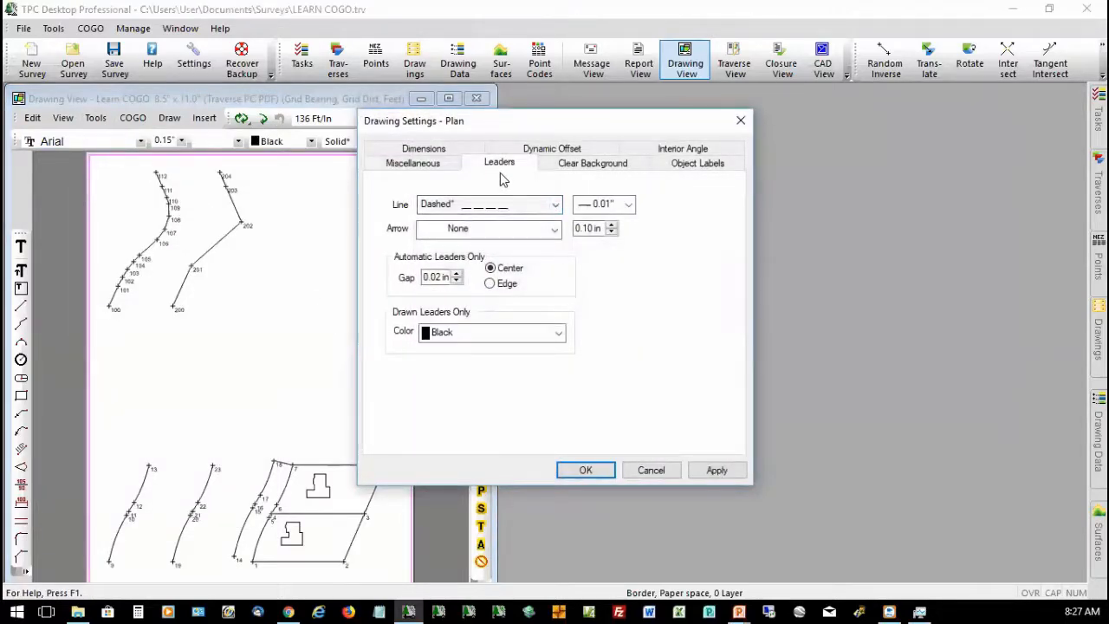
click(557, 205)
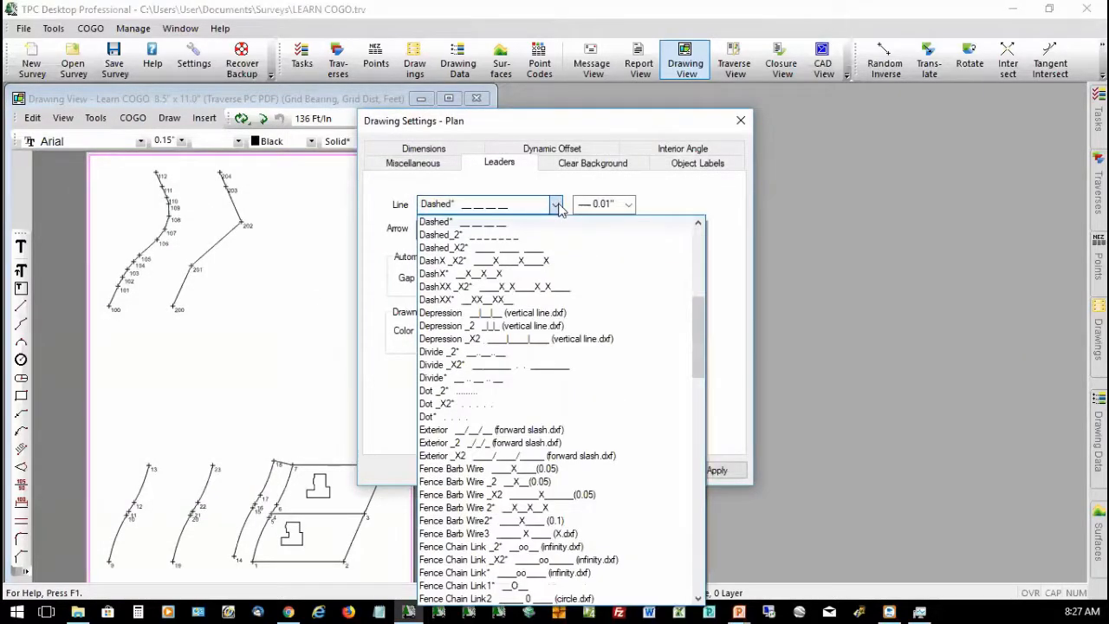
key(s)
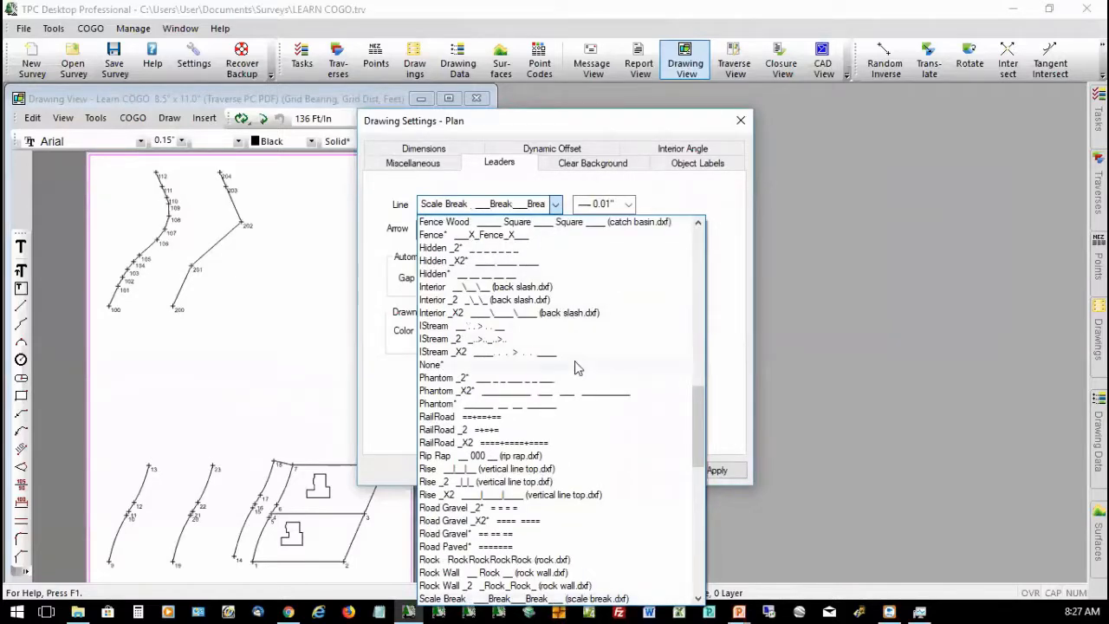
scroll(573, 367, down, 8)
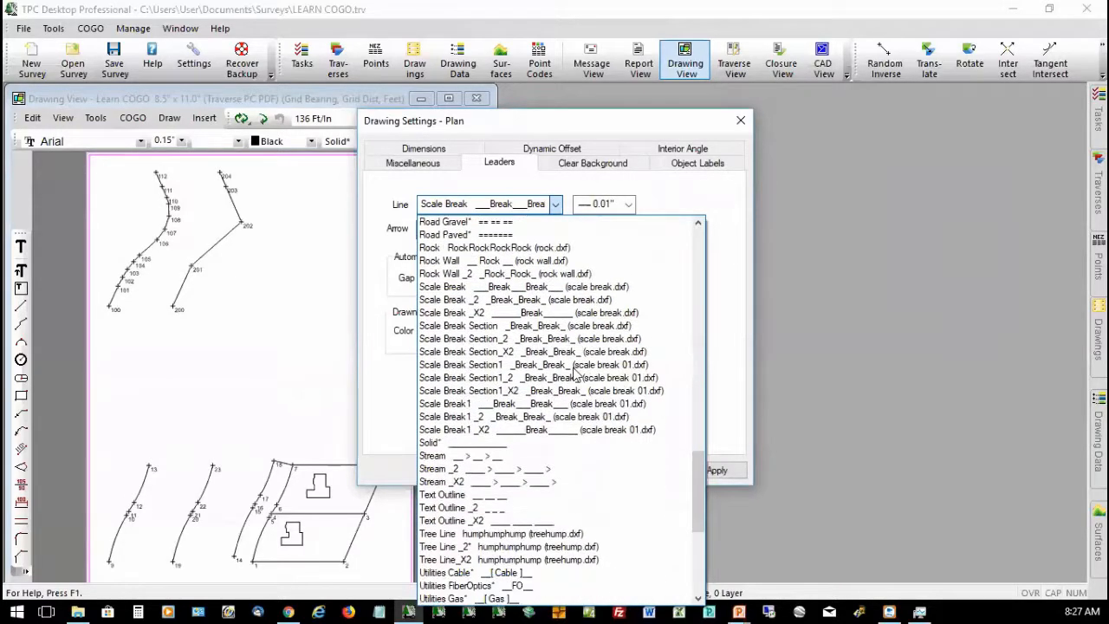
click(443, 444)
click(554, 229)
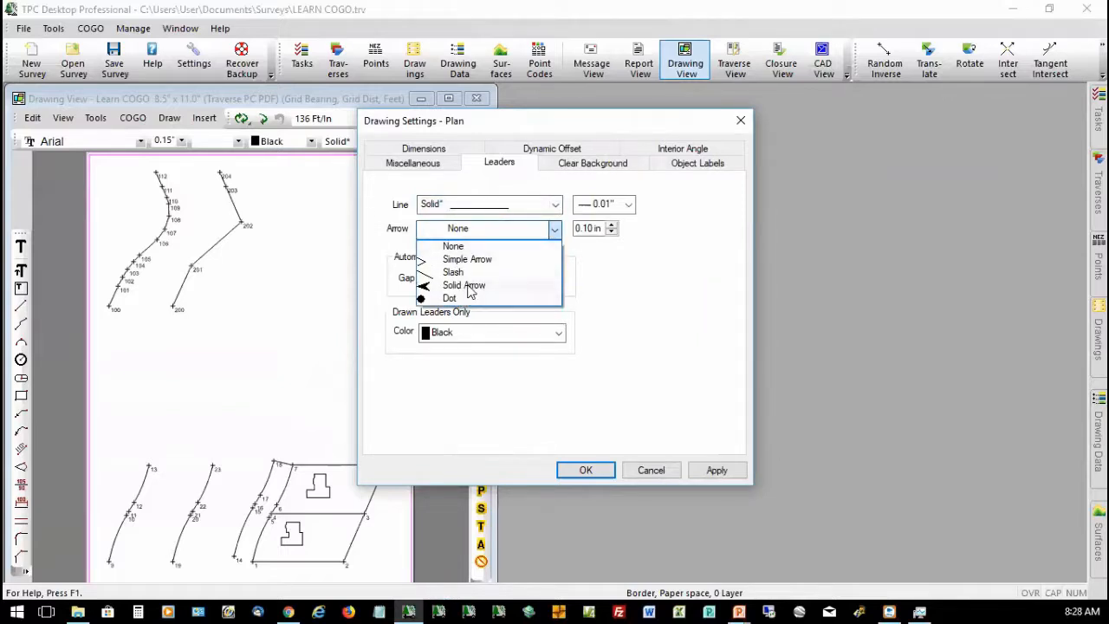
click(466, 285)
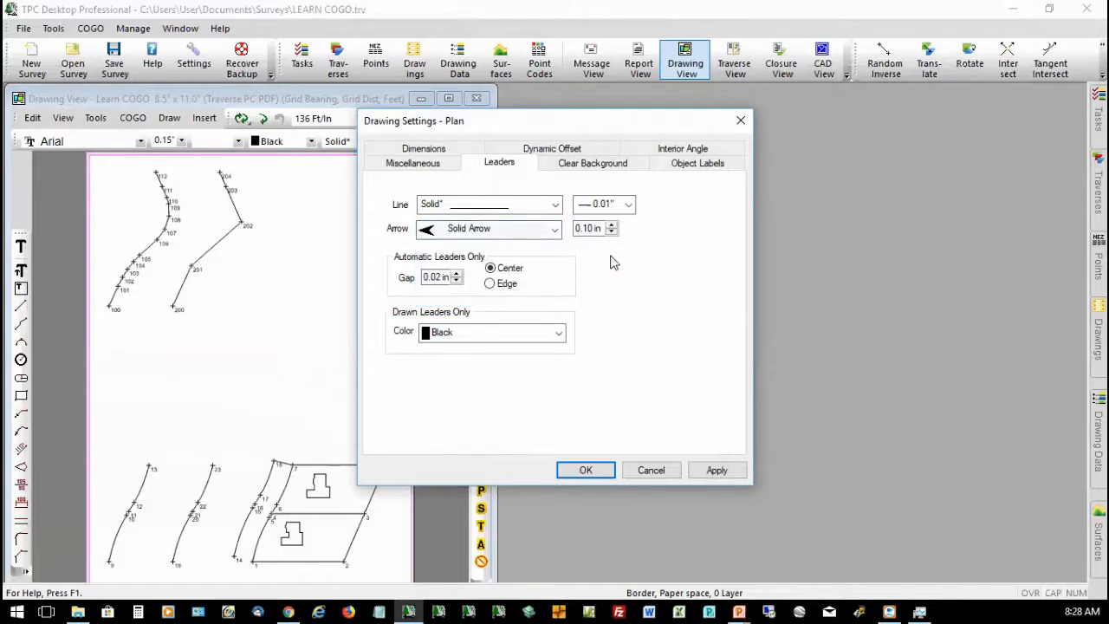
- Increase the leader arrow size and accept the drawing settings
click(611, 224)
click(611, 225)
click(611, 225)
click(612, 224)
click(585, 471)
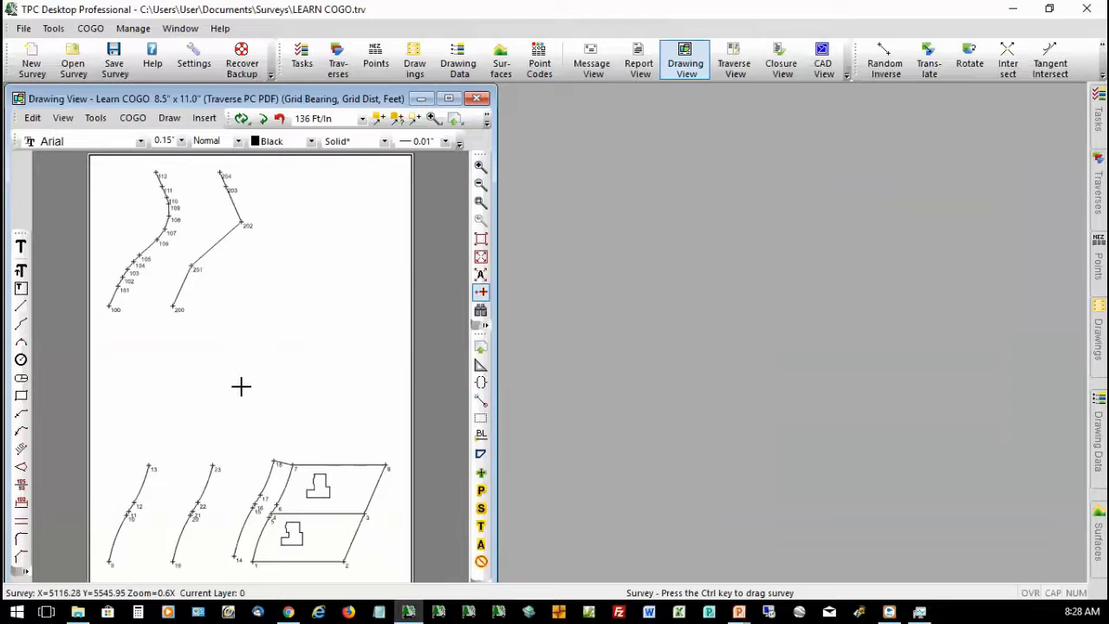
- Draw a two-segment straight leader in the blank area below points 100 and 200, ending in a horizontal segment
click(21, 415)
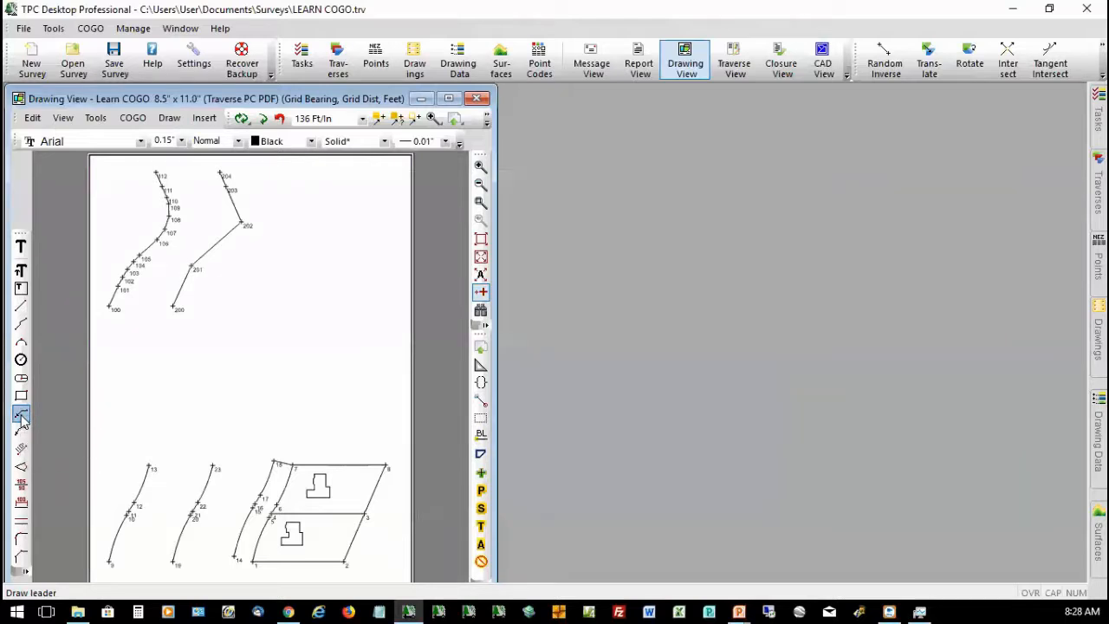
click(135, 408)
click(211, 336)
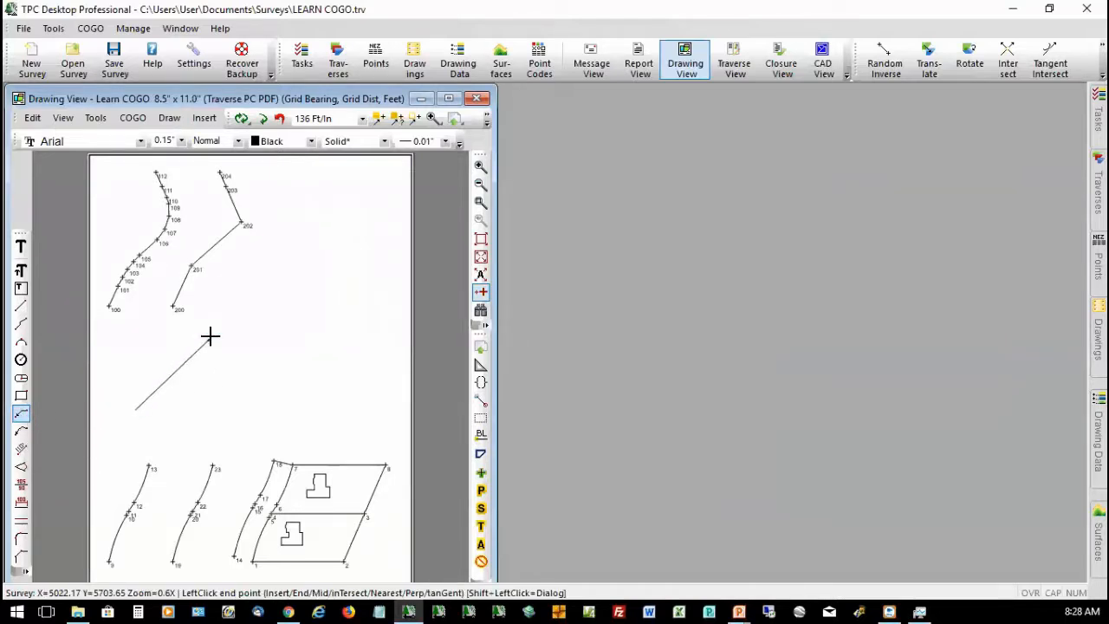
click(289, 336)
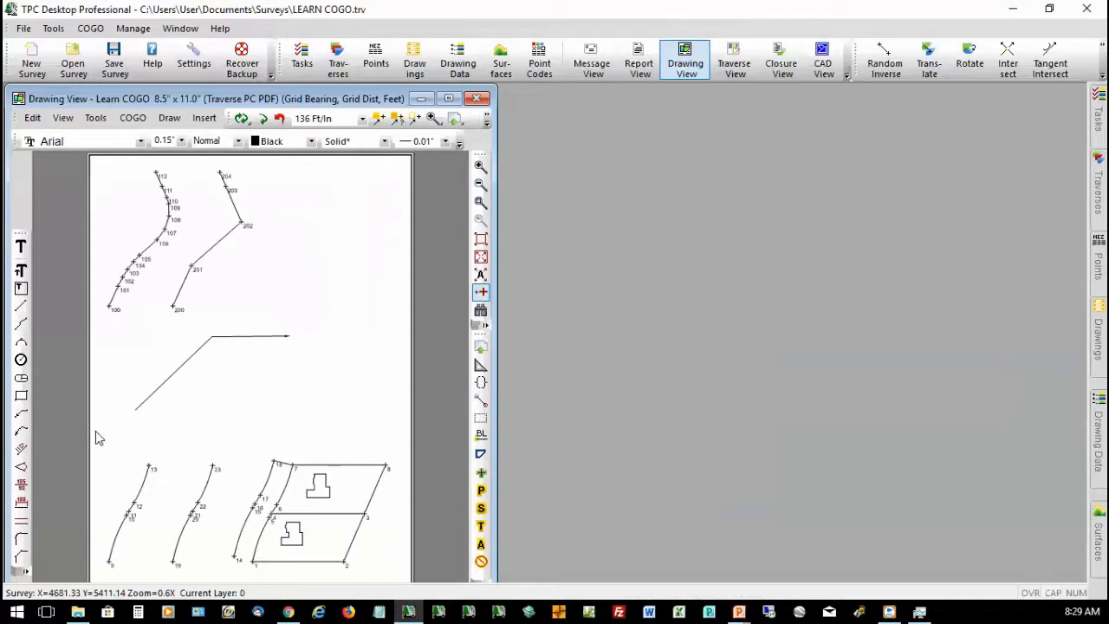
- Draw a curved leader that bows upward, just below the two-segment leader
click(21, 432)
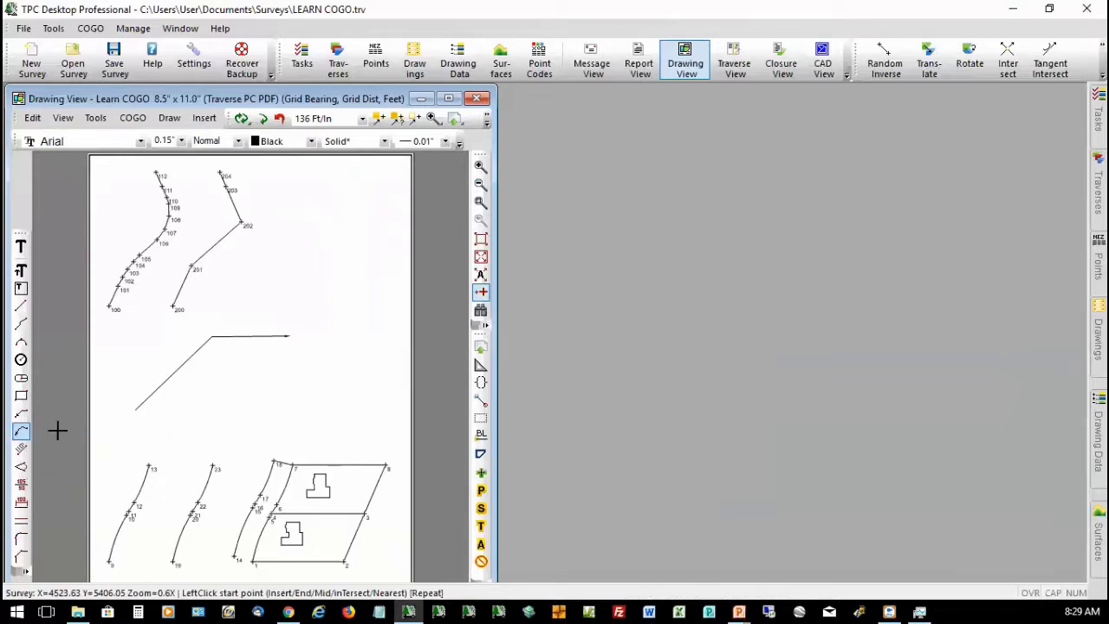
click(307, 372)
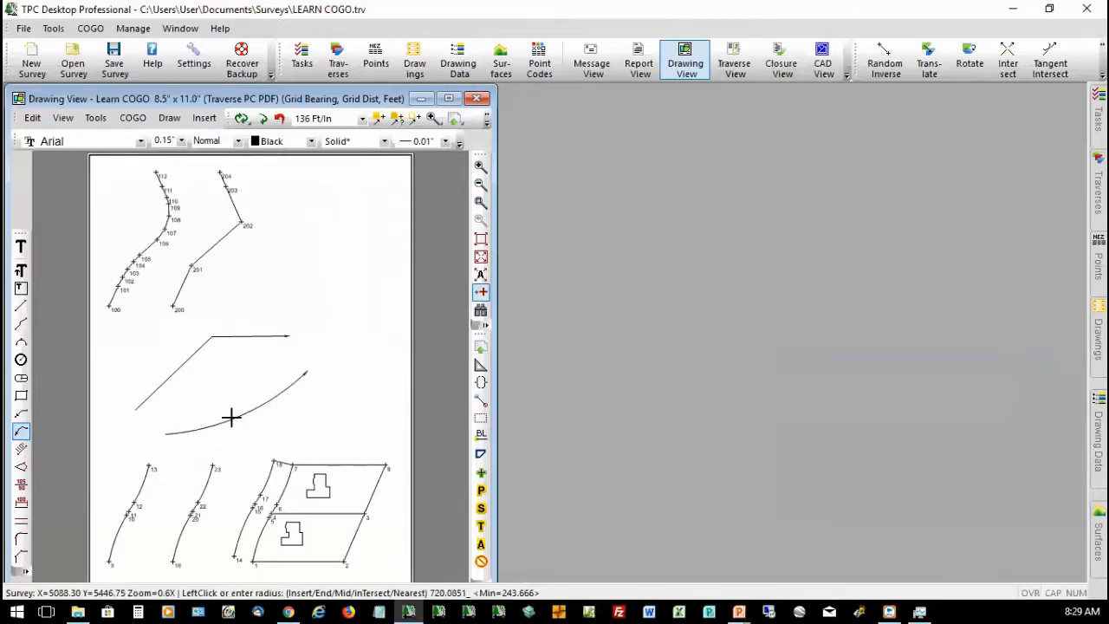
click(219, 378)
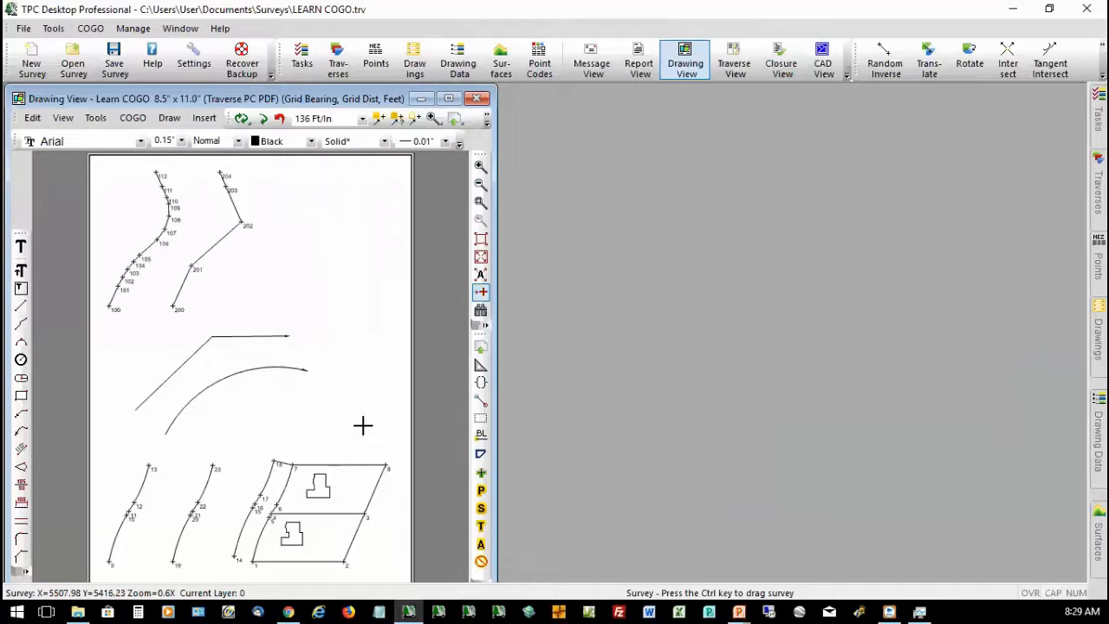
- Draw a curved leader from inside the upper lot out to the blank area above it, and delete that leader
click(22, 433)
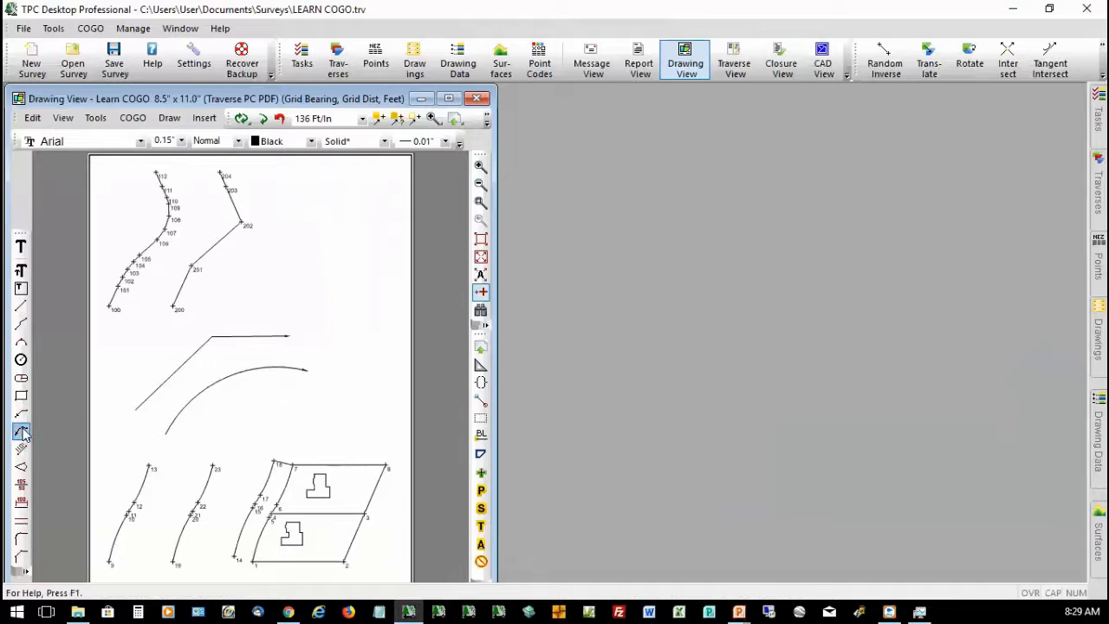
click(351, 487)
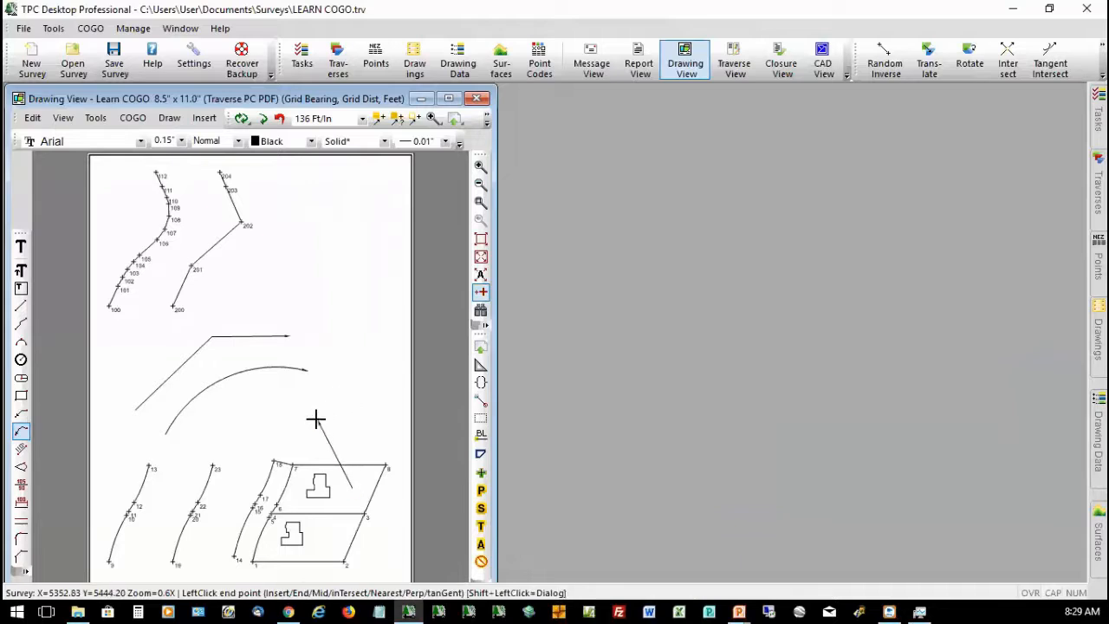
click(315, 420)
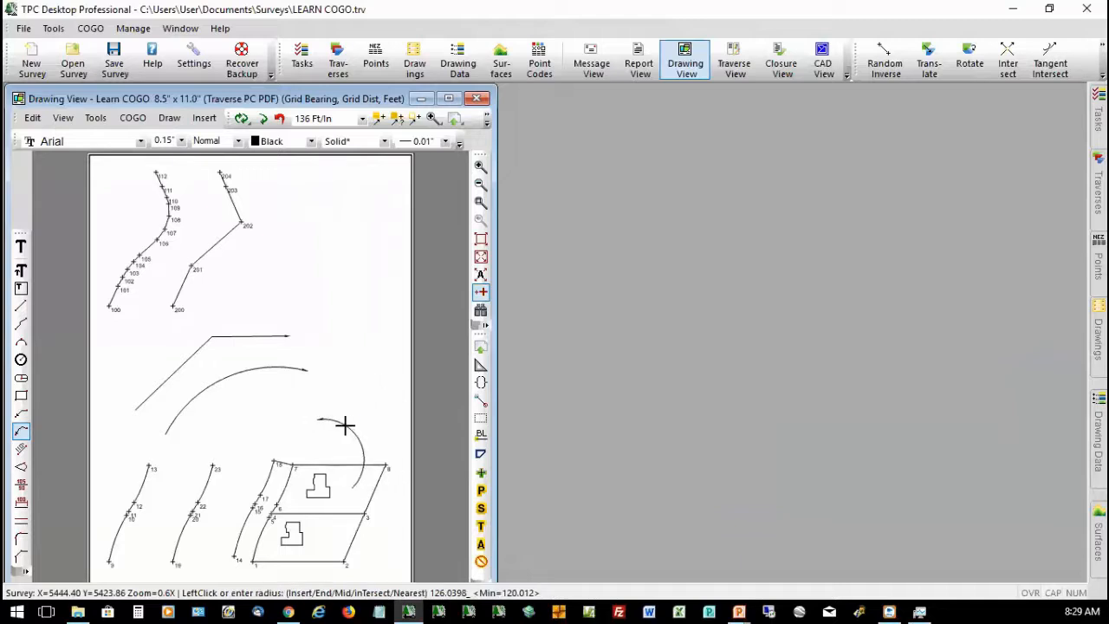
click(343, 425)
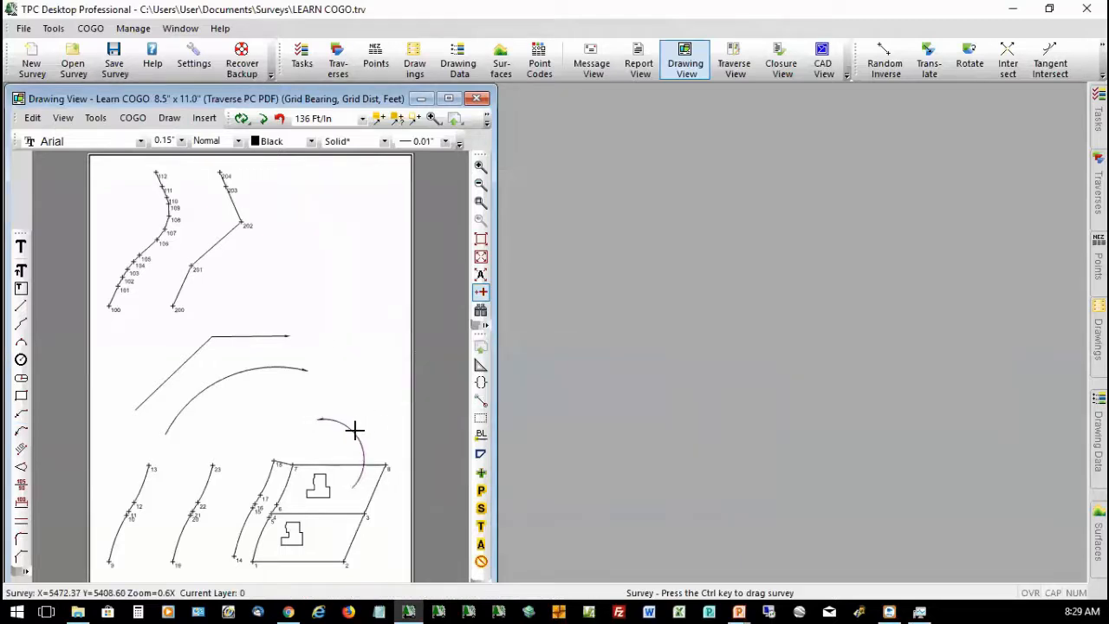
right_click(355, 442)
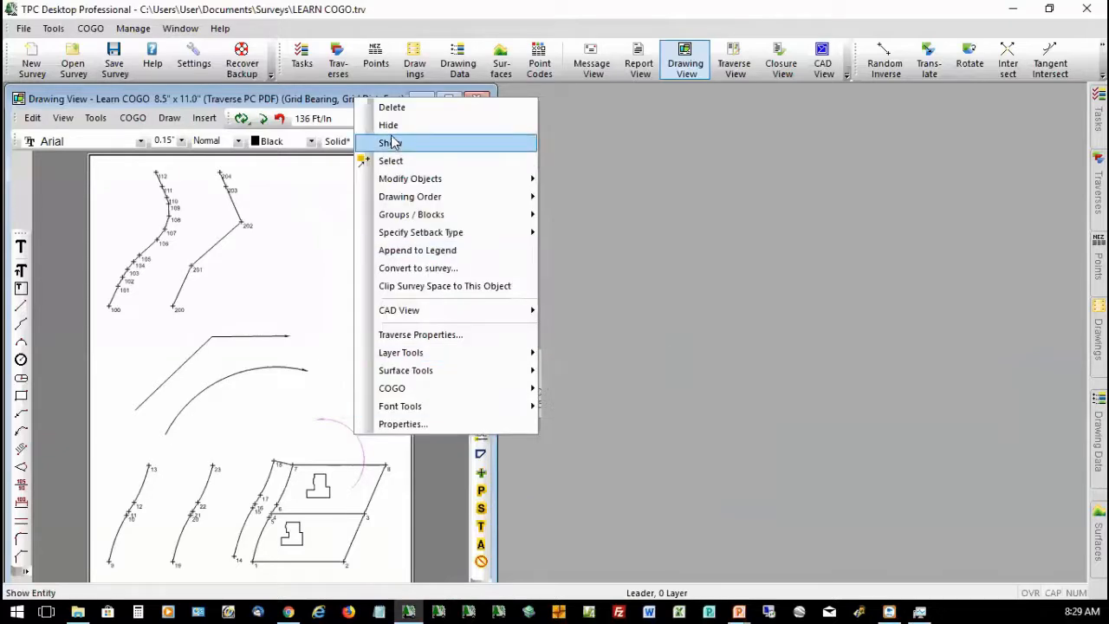
click(400, 110)
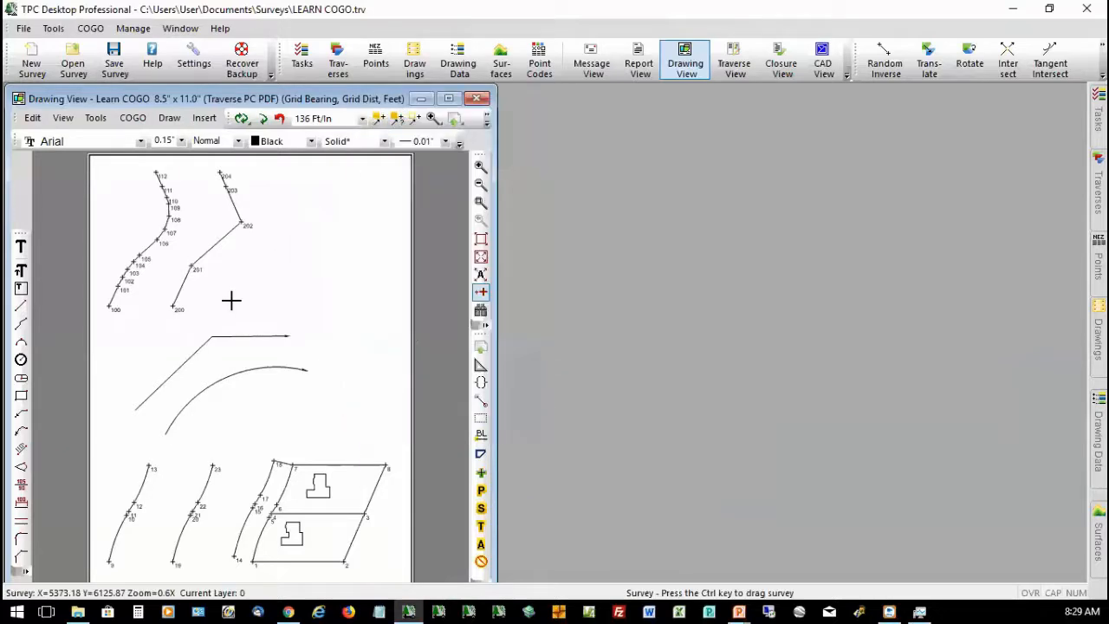
- Draw a curved leader starting in the blank area above the upper lot, with its arrow ending inside that lot
click(22, 433)
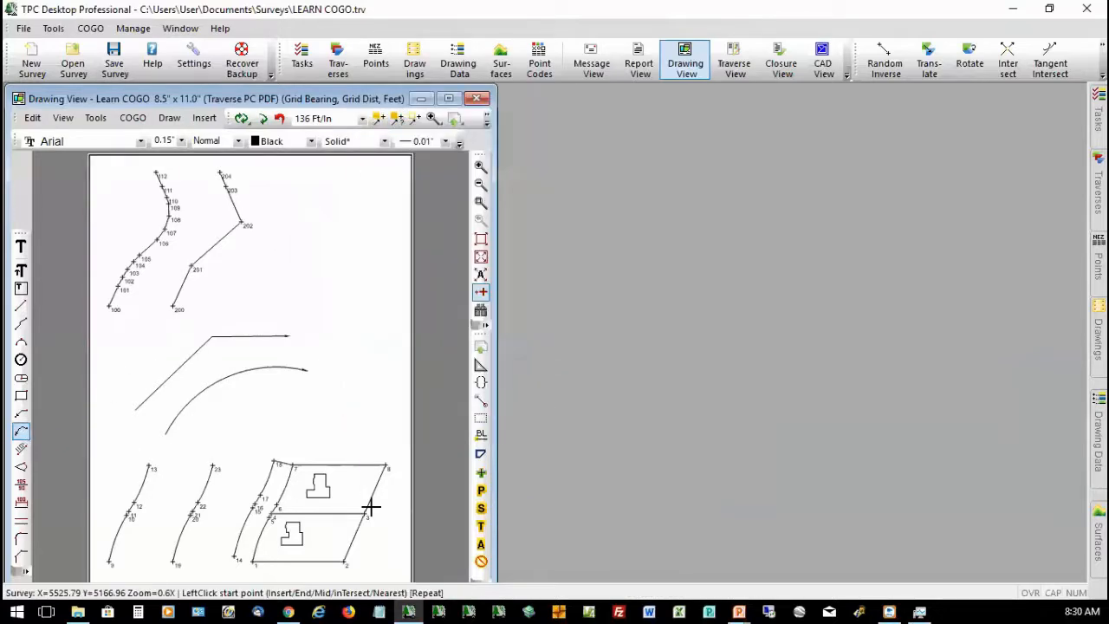
click(314, 417)
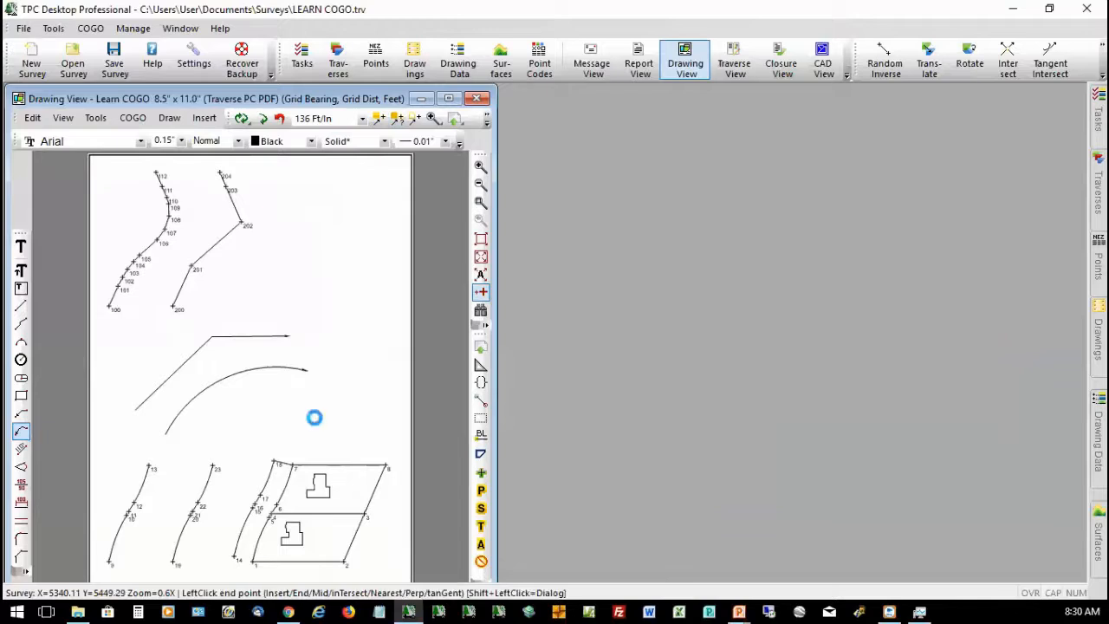
click(347, 486)
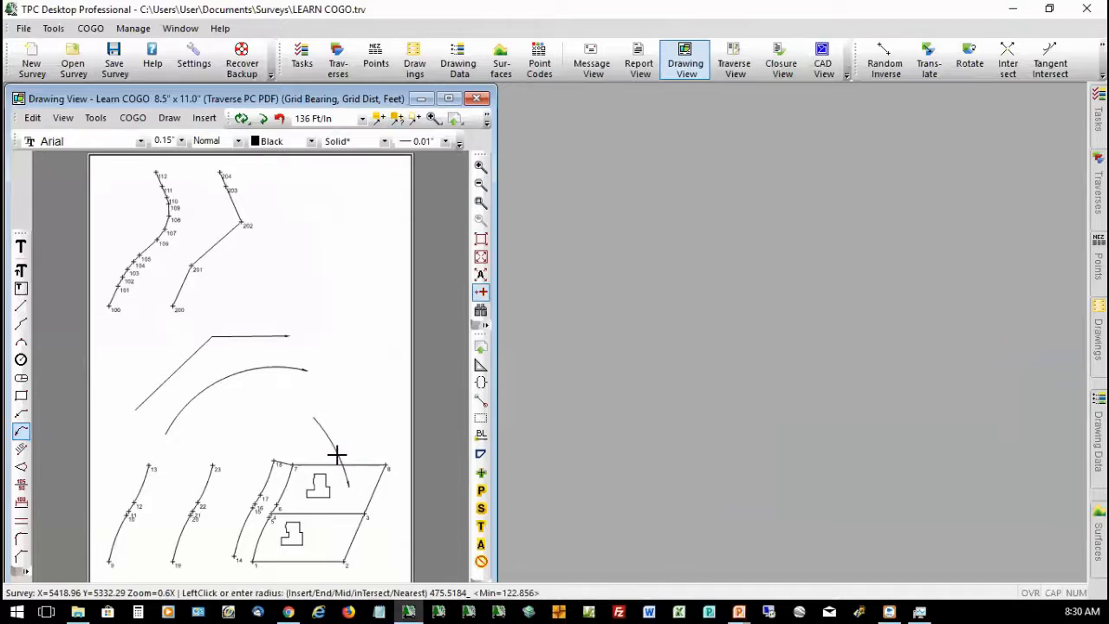
click(339, 448)
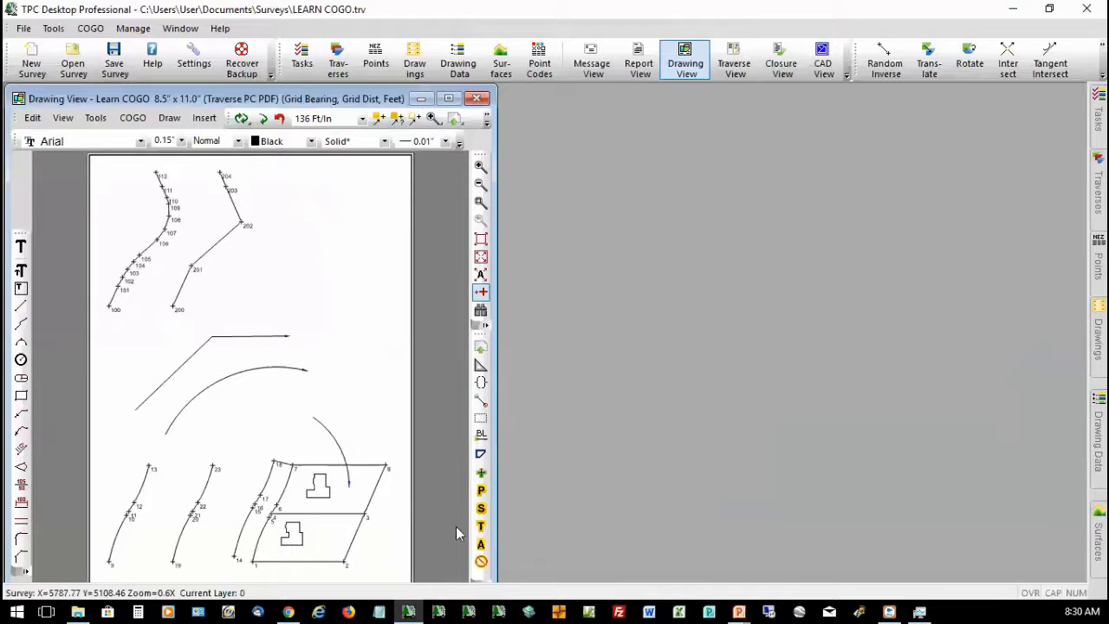
- Change the arrow style of the leader pointing into the upper lot to Dot
right_click(339, 452)
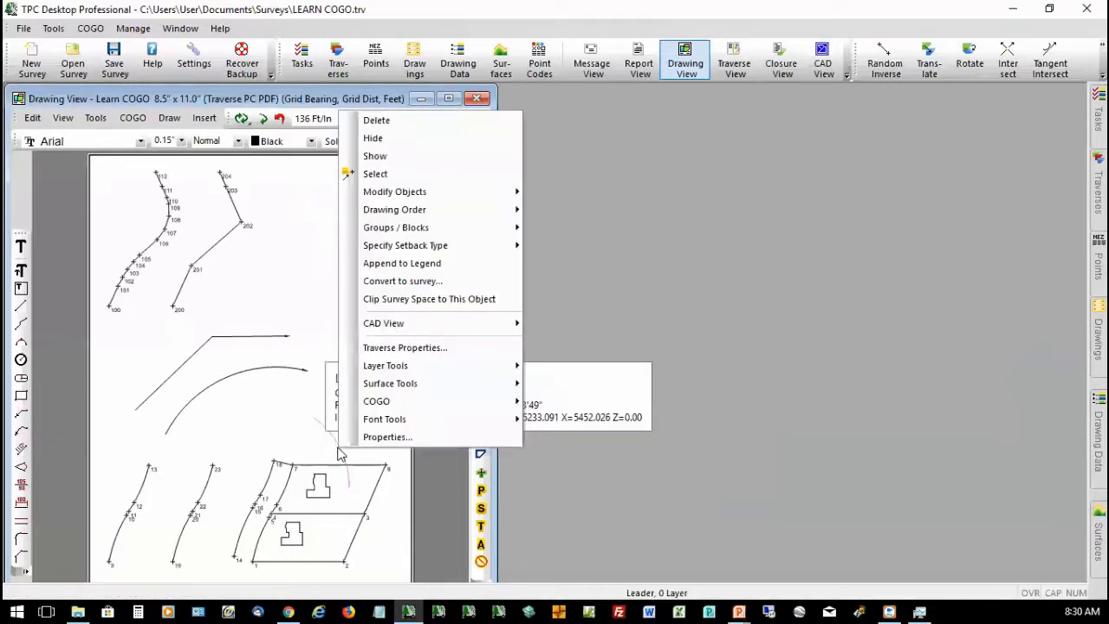
click(391, 440)
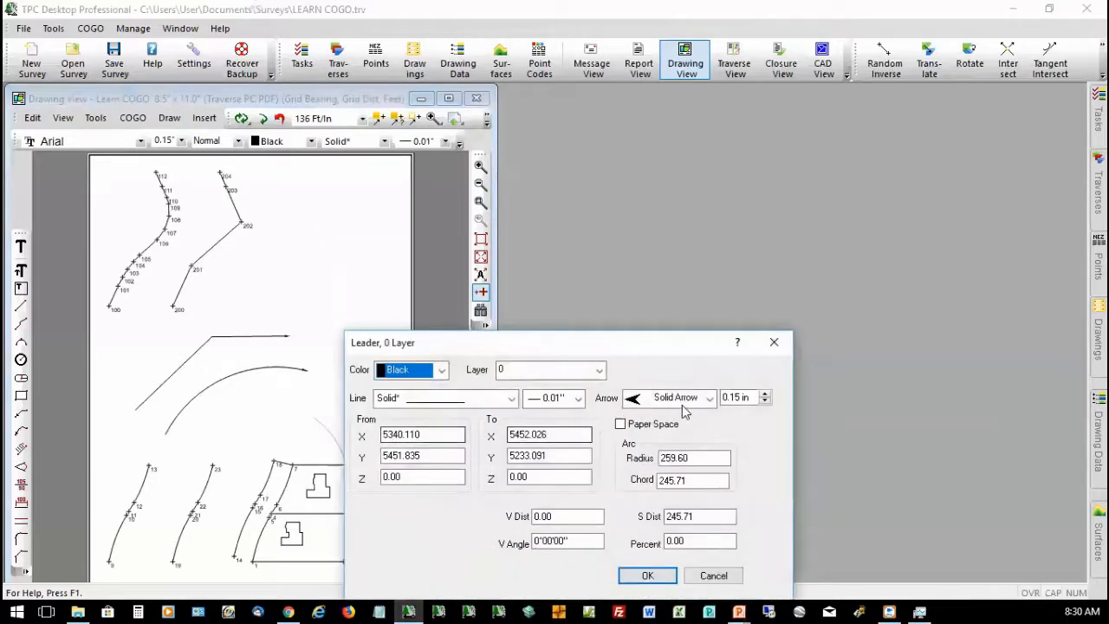
click(708, 397)
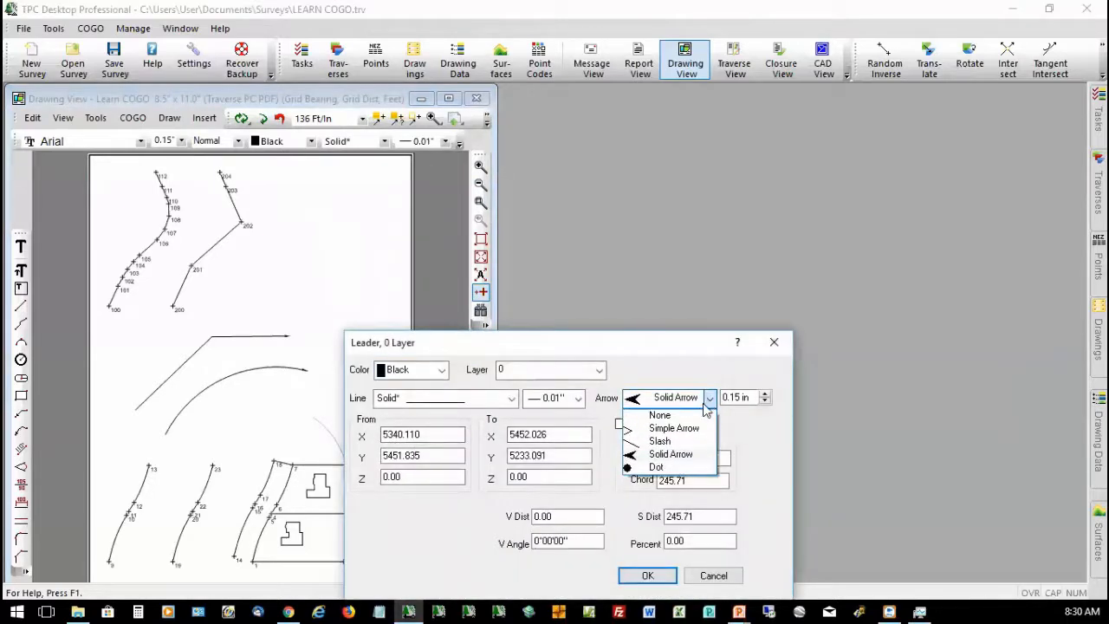
click(657, 467)
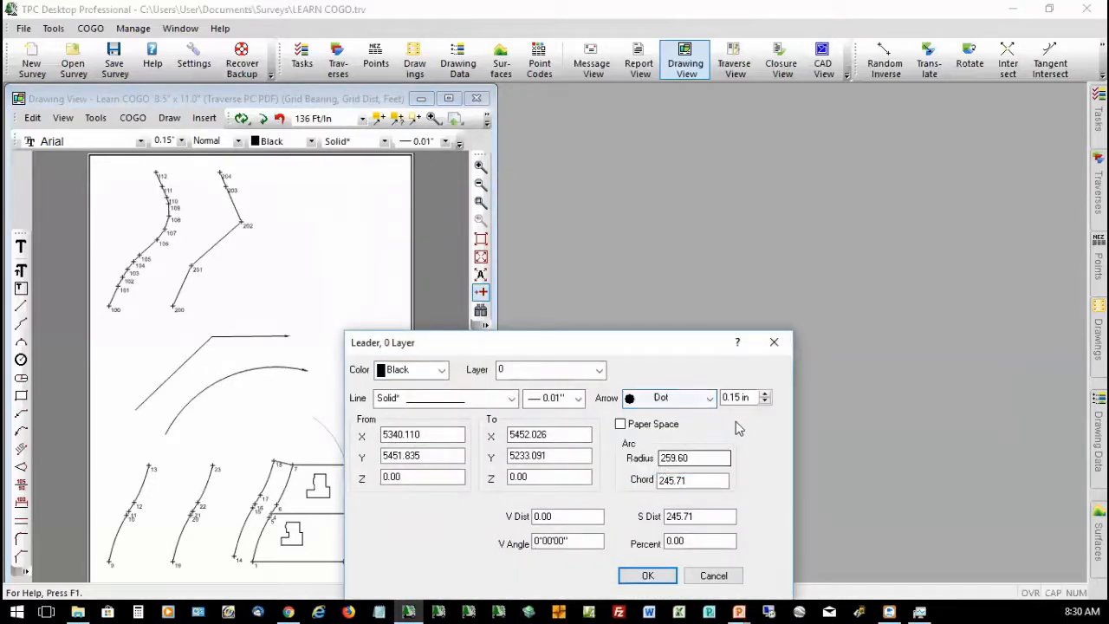
click(639, 575)
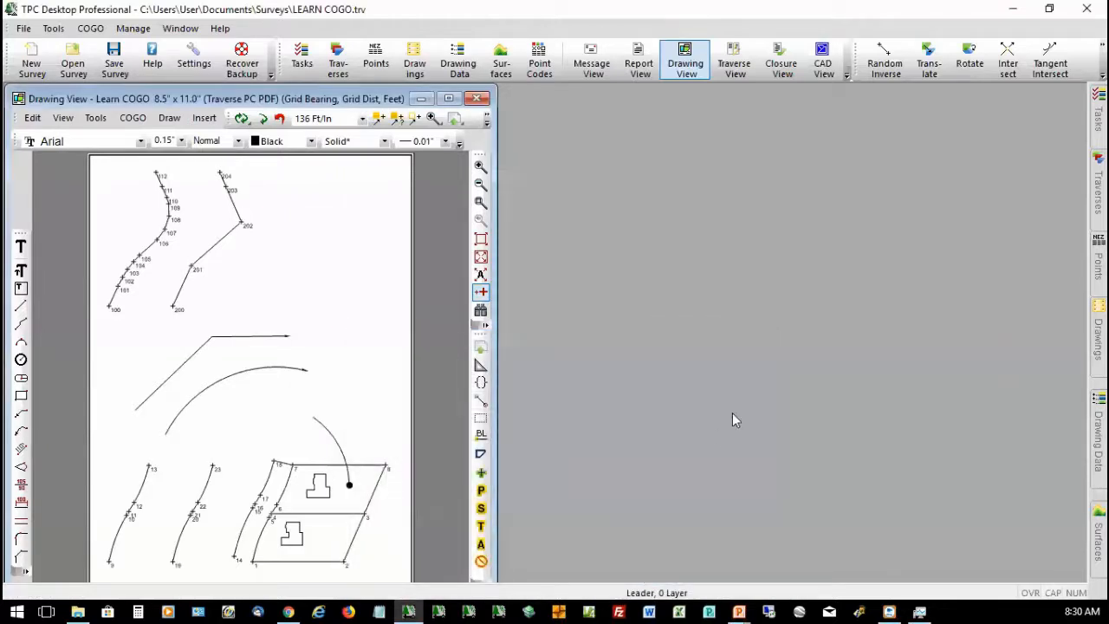
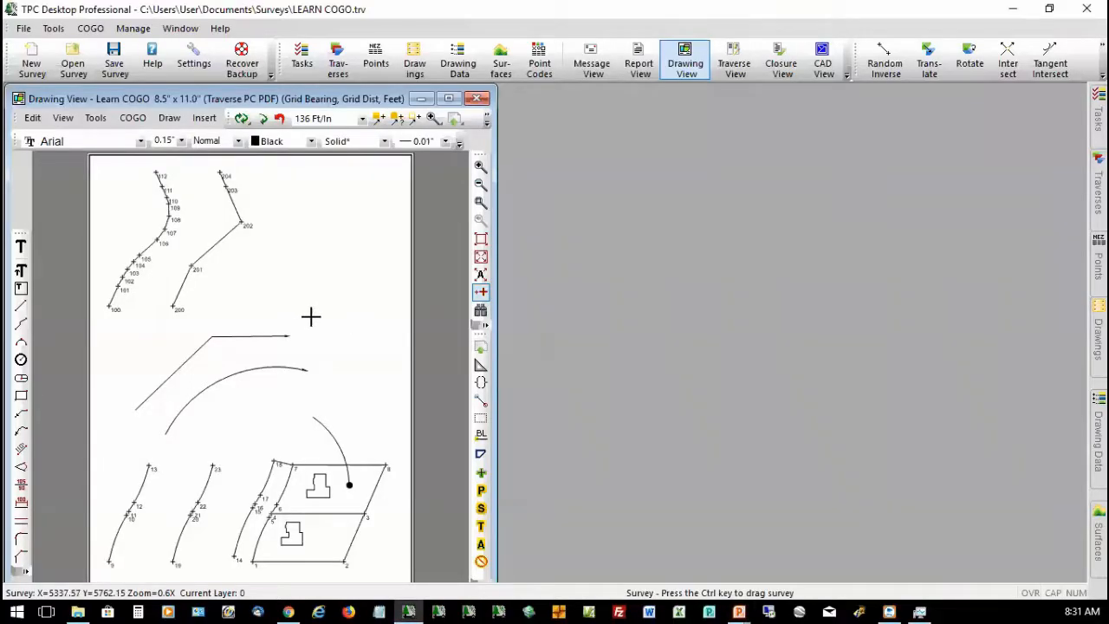
- Delete the two-segment leader, the large curved leader and the dot leader from the drawing
right_click(242, 343)
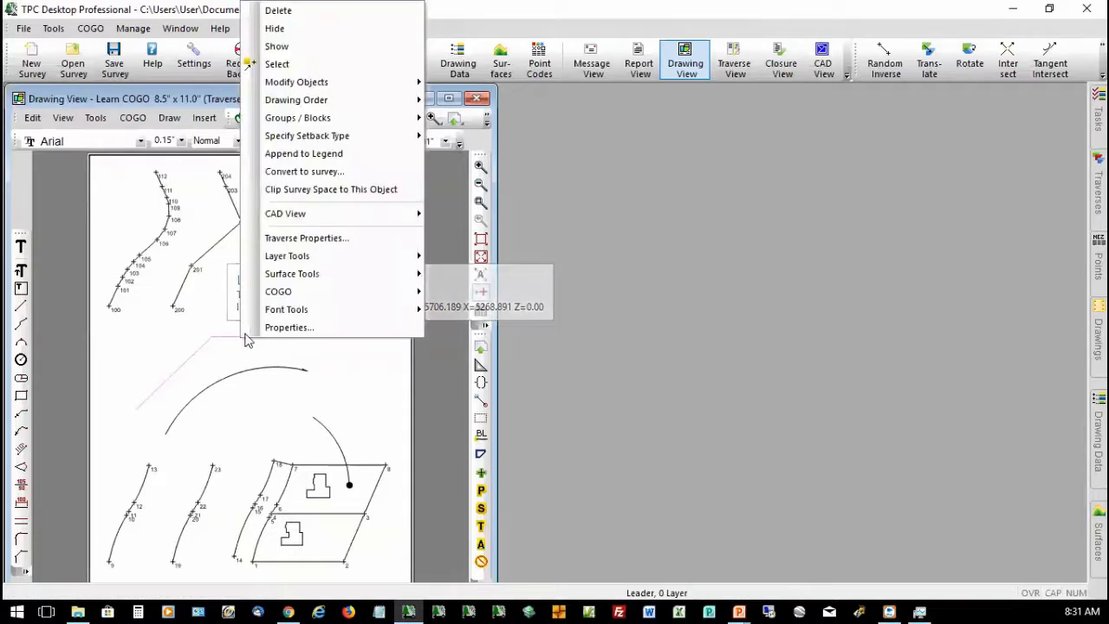
click(292, 10)
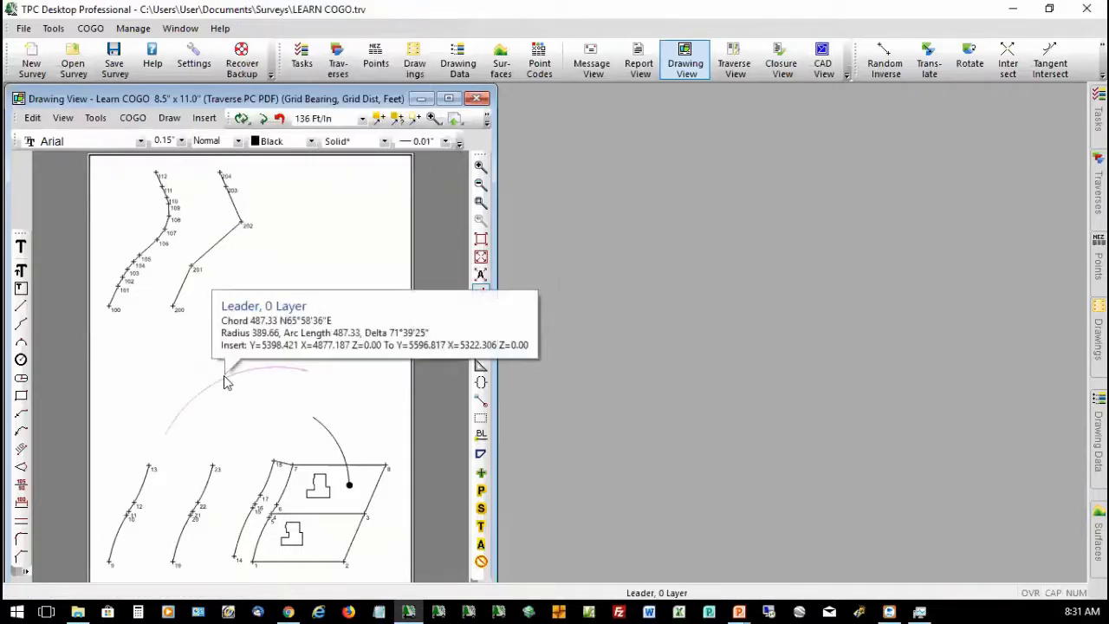
right_click(227, 378)
click(282, 51)
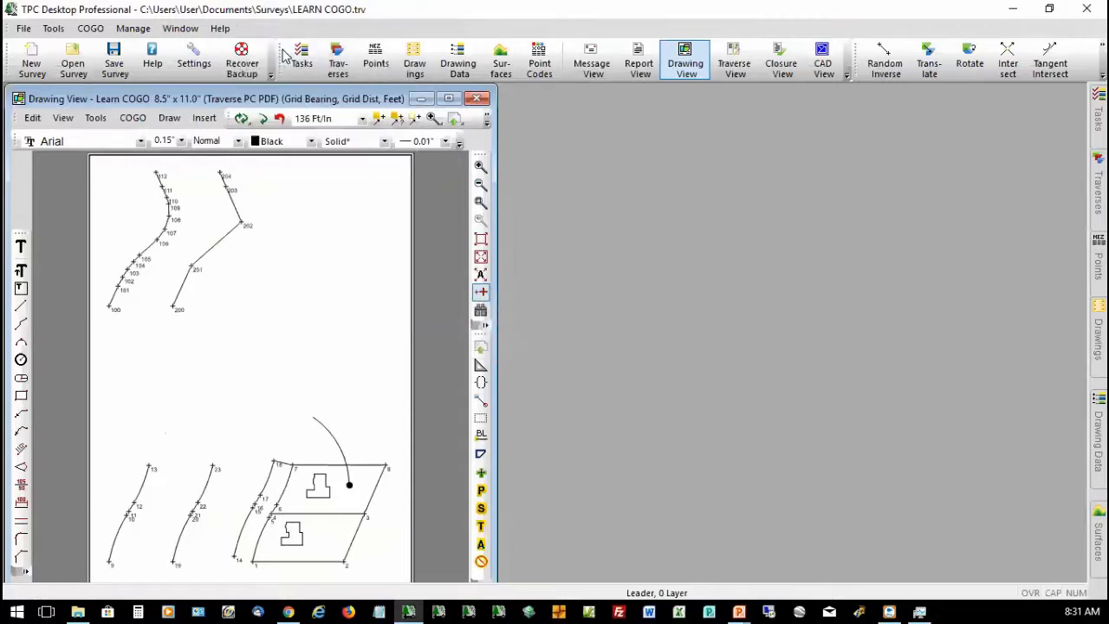
right_click(336, 441)
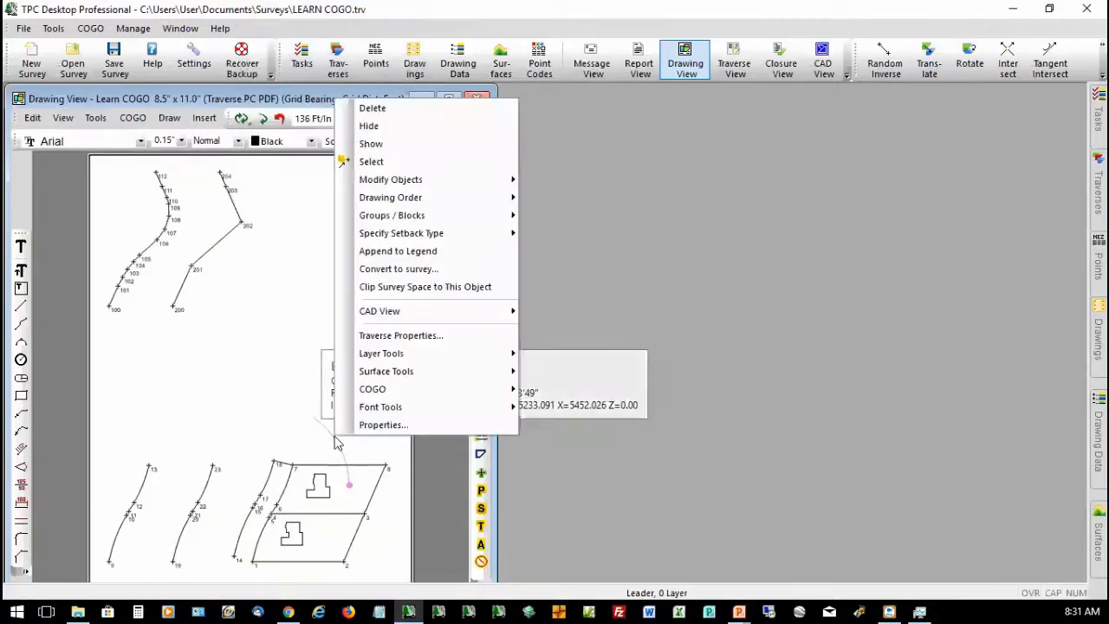
click(390, 109)
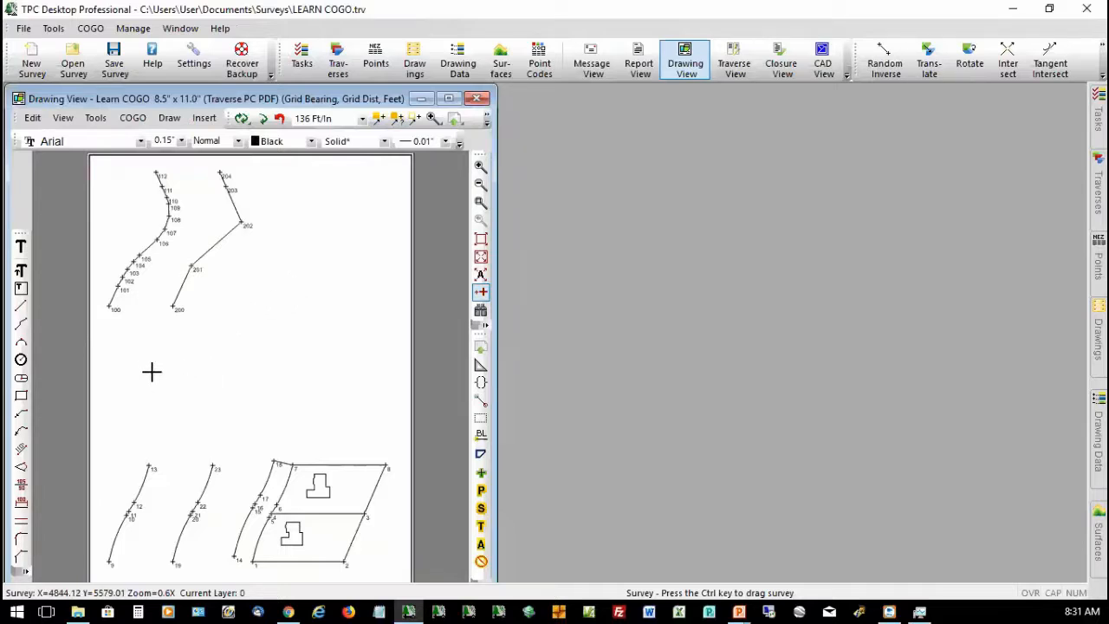
- Compute Offset to Alignment for the entire Road Centerline Data traverse against the Tangents alignment, and close the dialog and message window
mouse_move(113, 305)
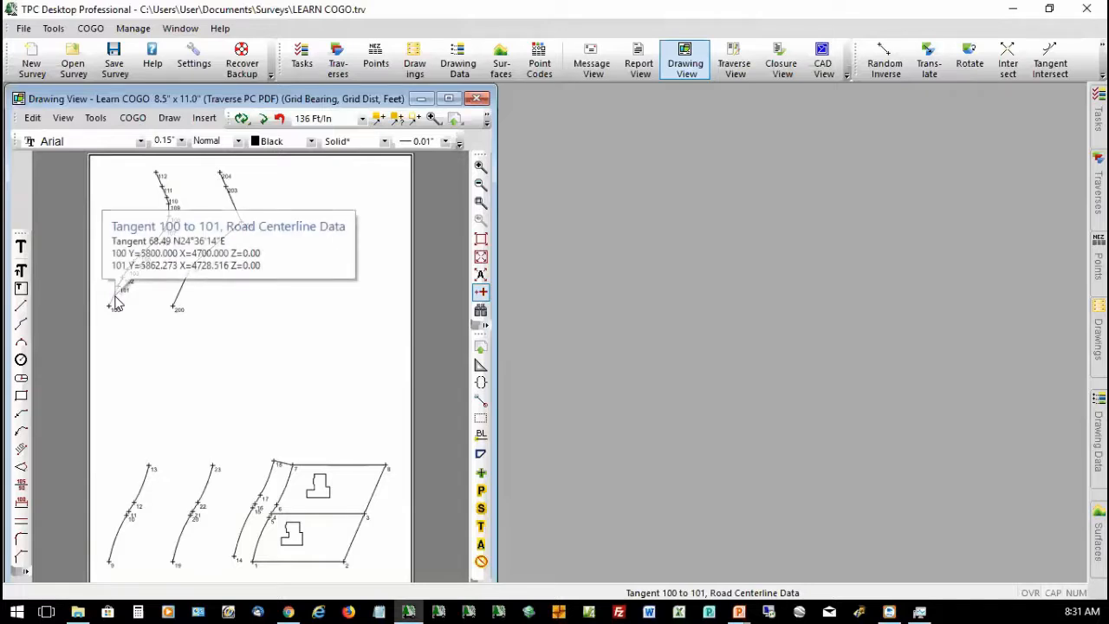
right_click(117, 303)
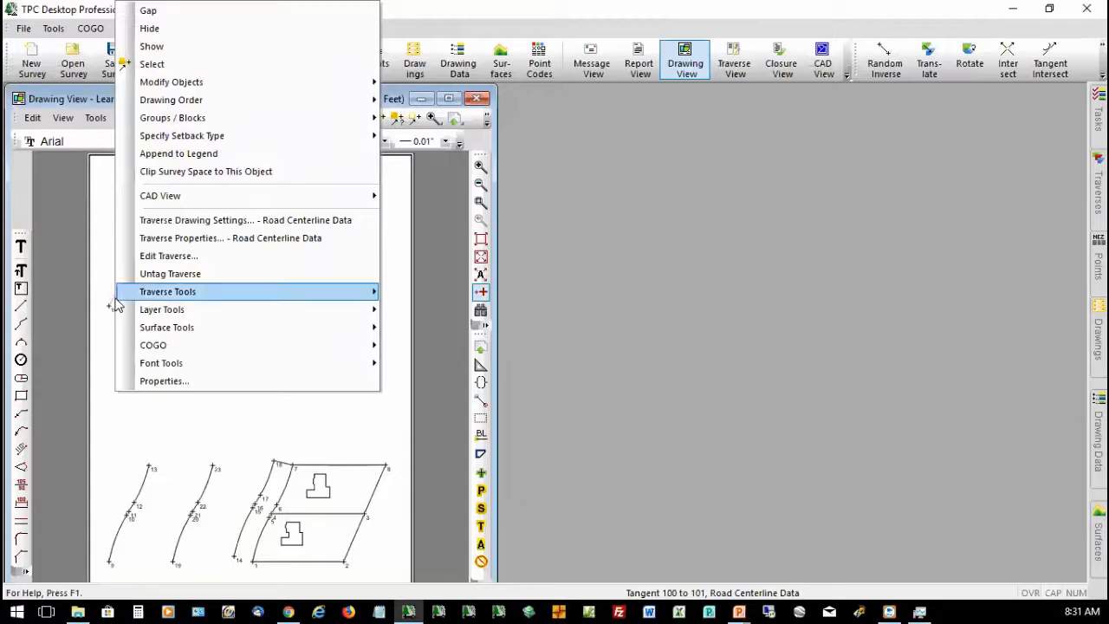
mouse_move(152, 345)
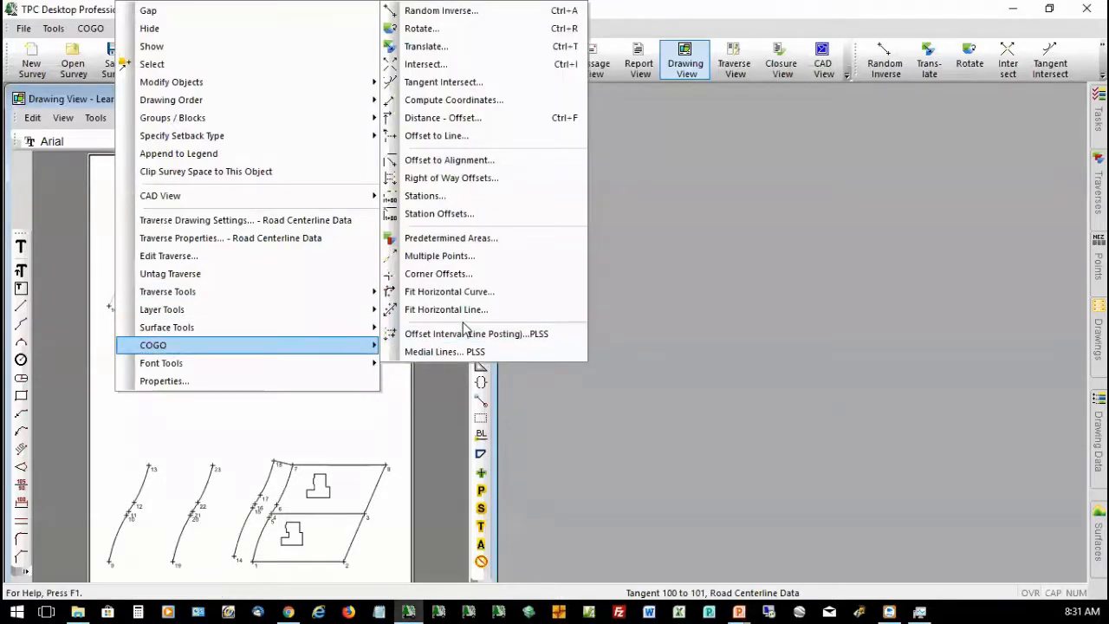
click(459, 161)
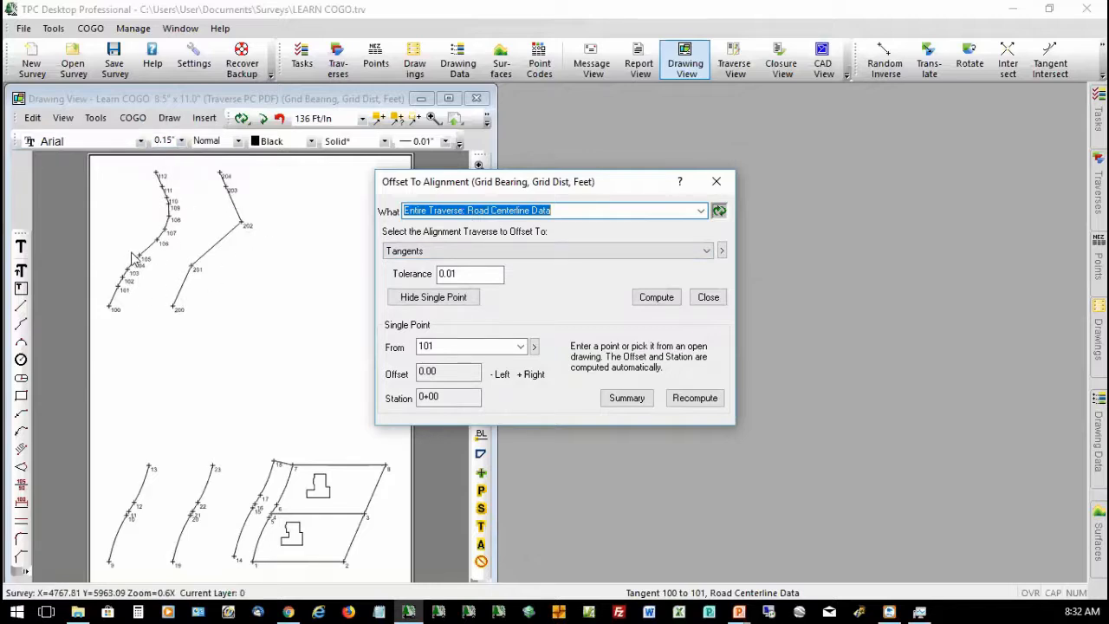
click(656, 297)
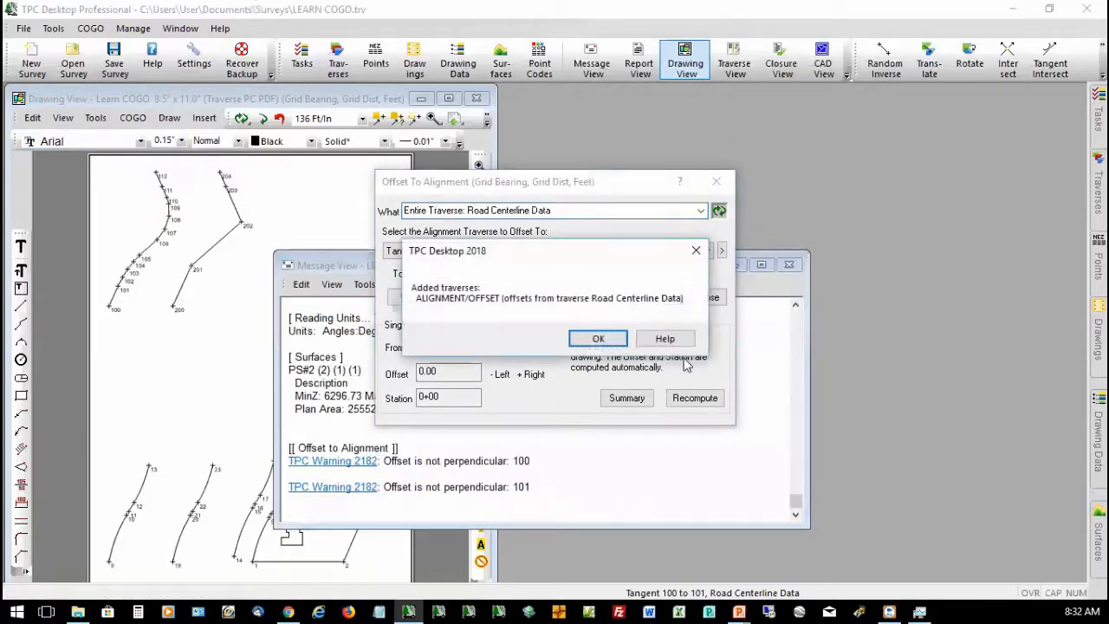
click(608, 339)
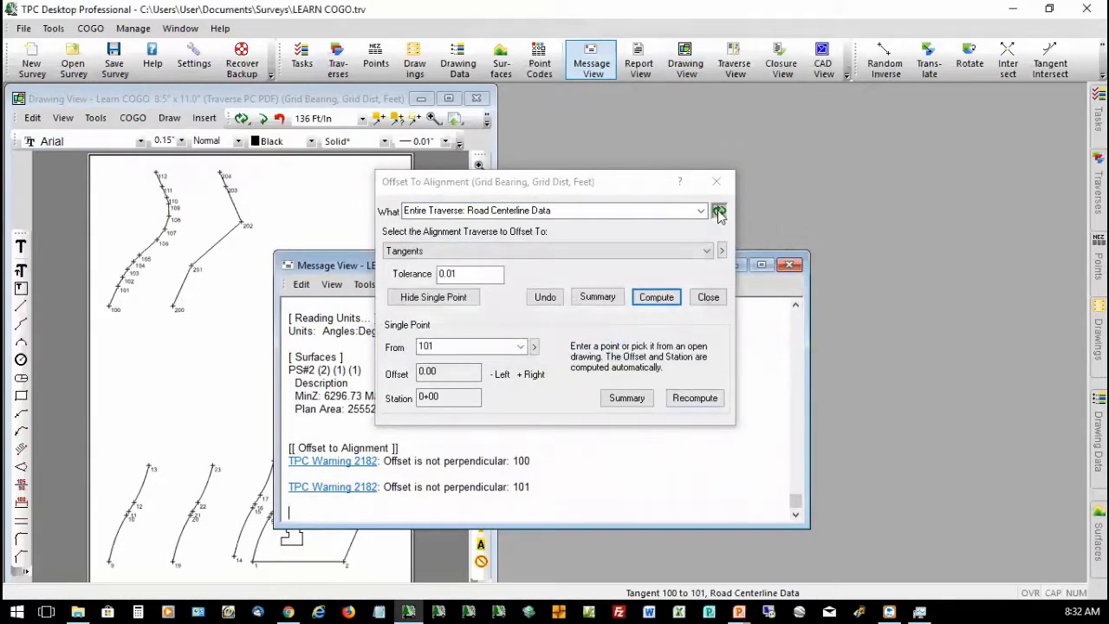
click(716, 181)
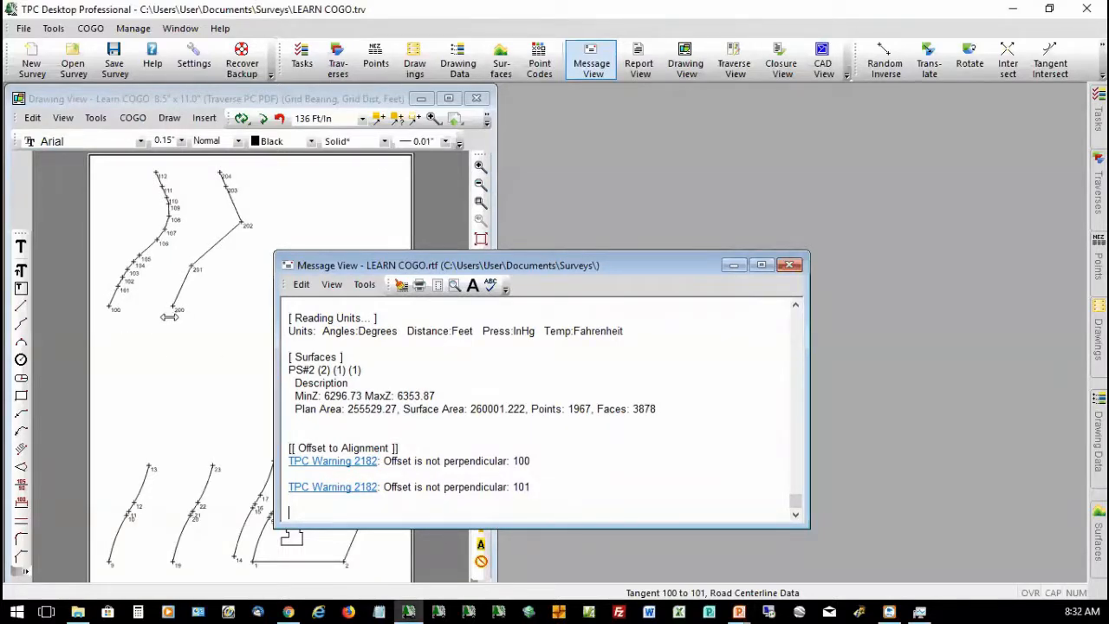
click(789, 266)
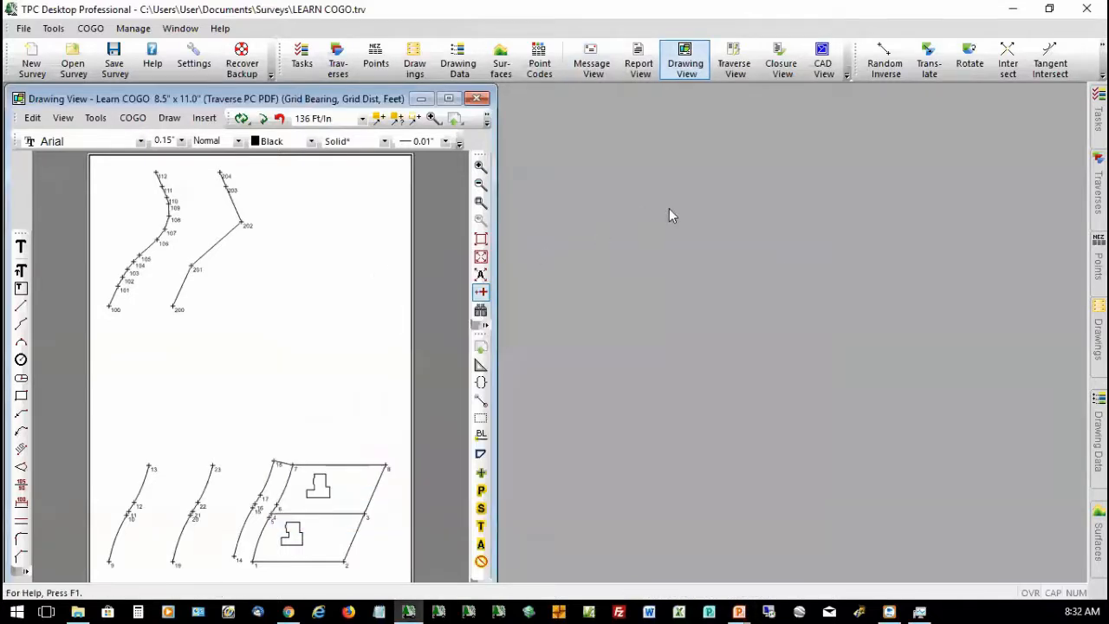
- Turn on the ALIGNMENT/OFFSET traverse in the traverse list so the drawing includes its offset lines
click(1096, 186)
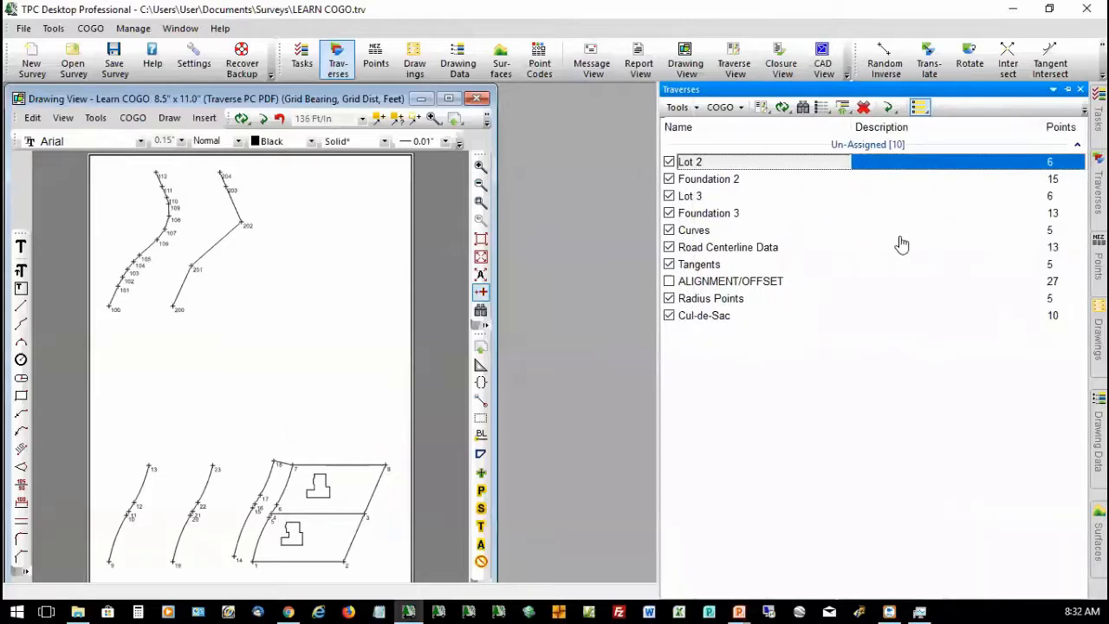
right_click(753, 290)
click(730, 290)
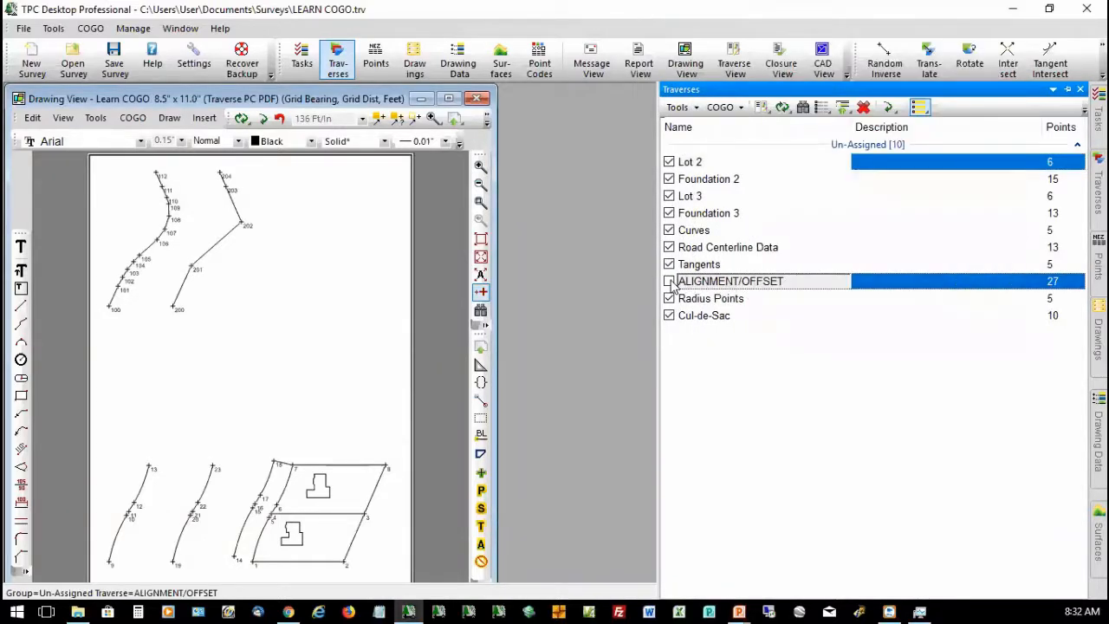
click(669, 281)
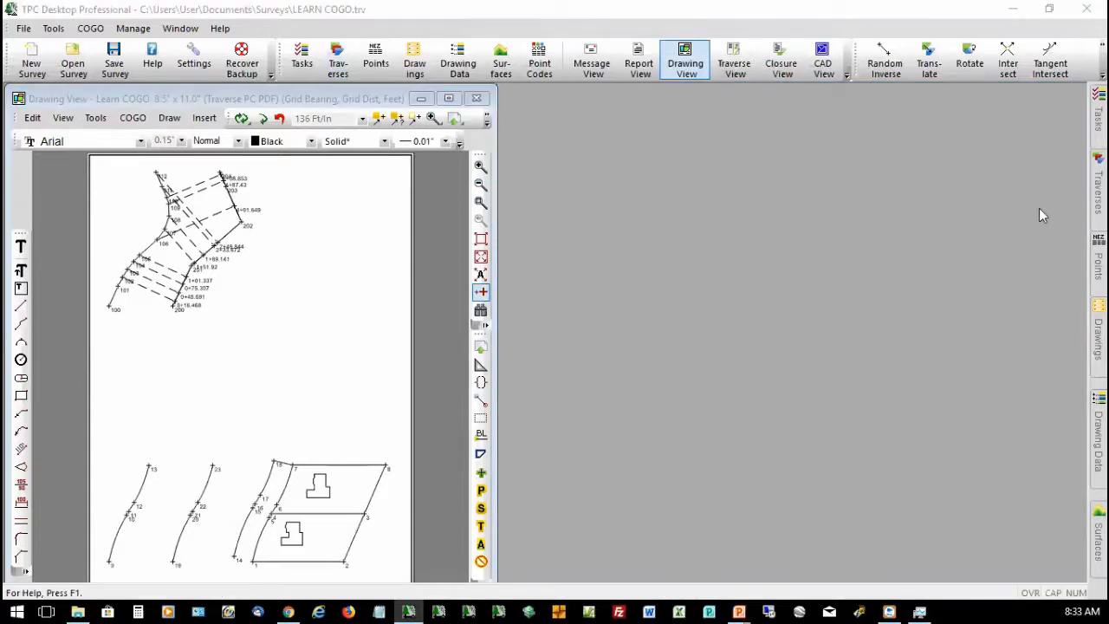
- Open the ALIGNMENT/OFFSET traverse in a Traverse View with its existing settings to examine its stations and offsets
click(1081, 191)
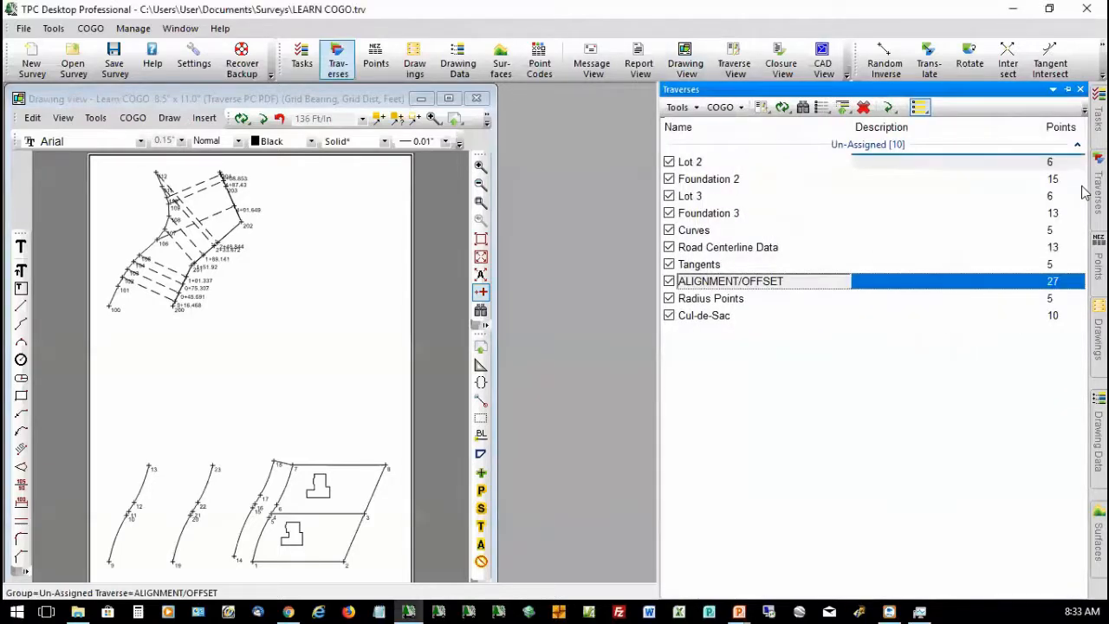
double_click(782, 284)
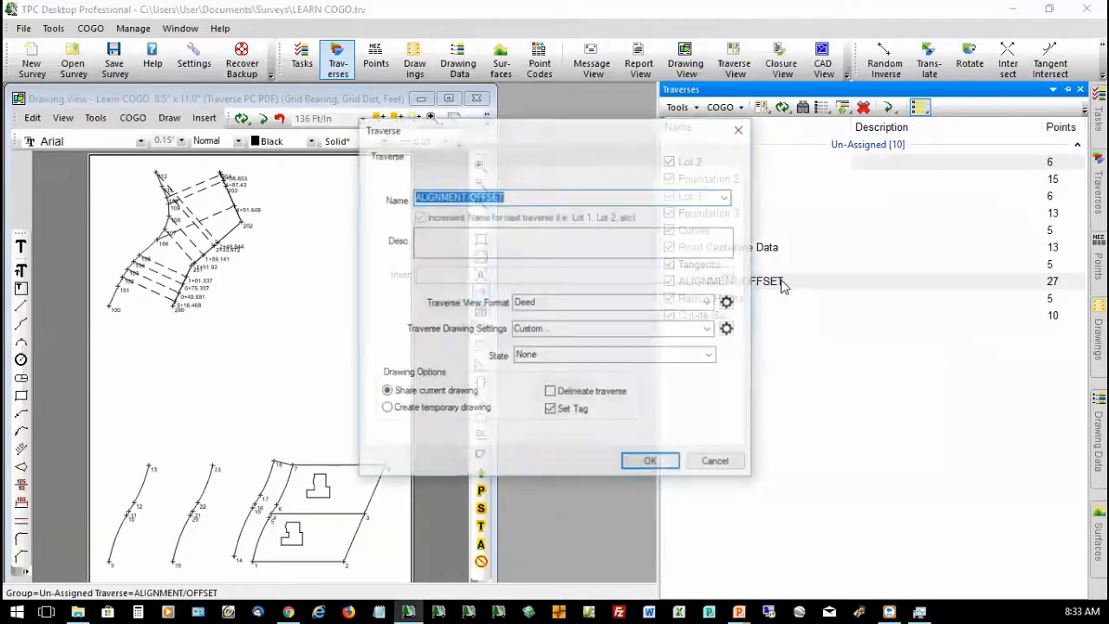
click(649, 462)
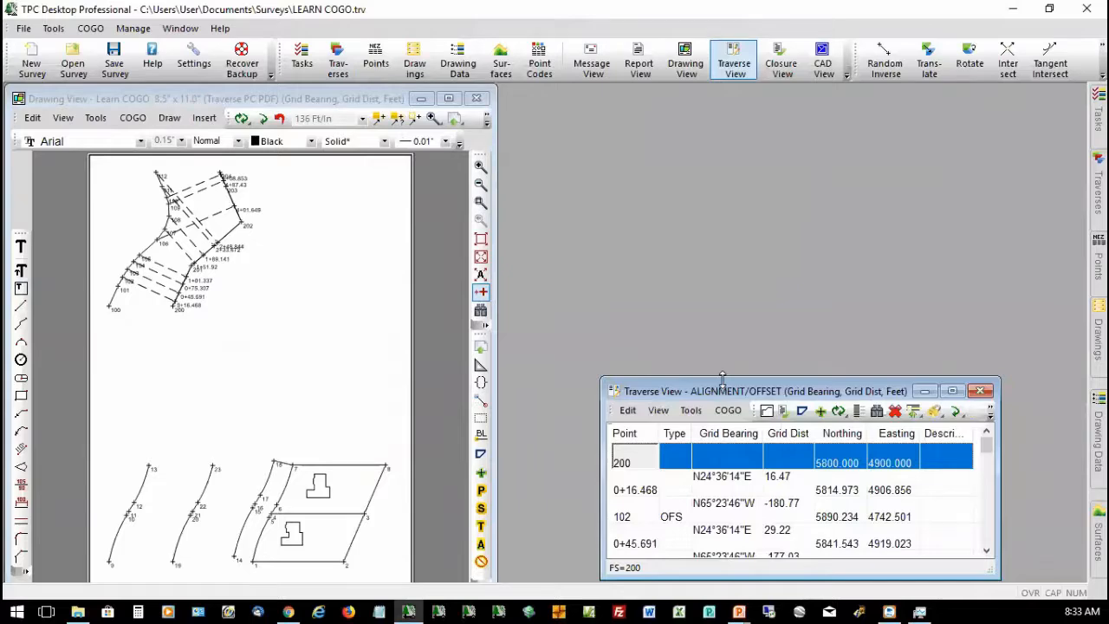
- Enlarge the ALIGNMENT/OFFSET Traverse View upward and switch its point list to compact single-line rows
drag(722, 379, 722, 109)
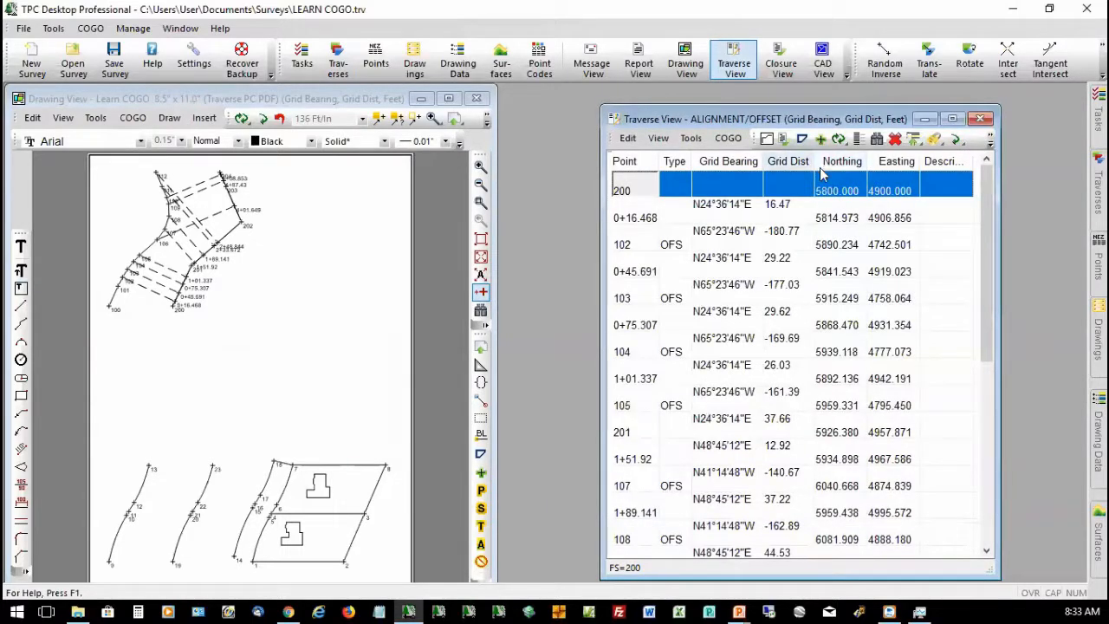
click(858, 139)
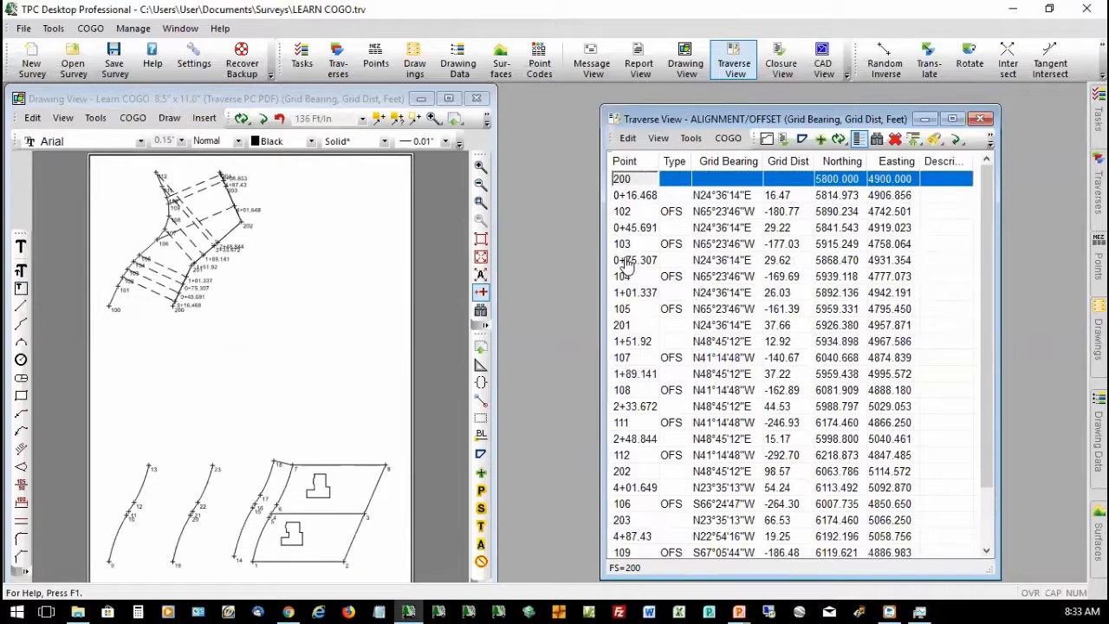
- Select offset points 102, 103, 104, 105, 107 and 108 together by their description cells in the ALIGNMENT/OFFSET traverse
click(933, 210)
ctrl+click(930, 247)
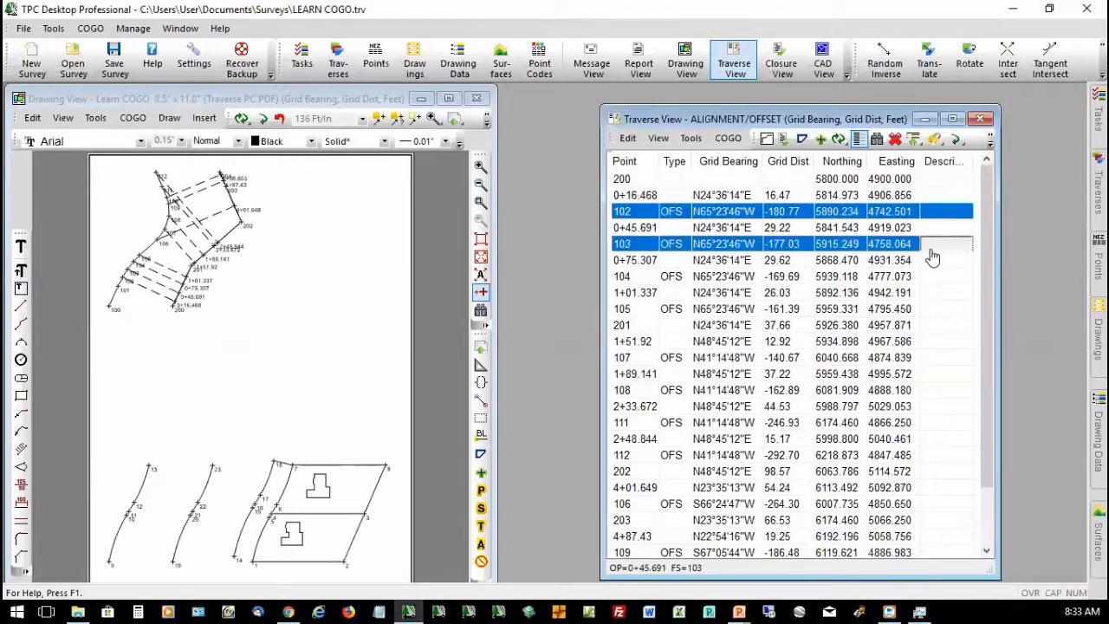
ctrl+click(933, 279)
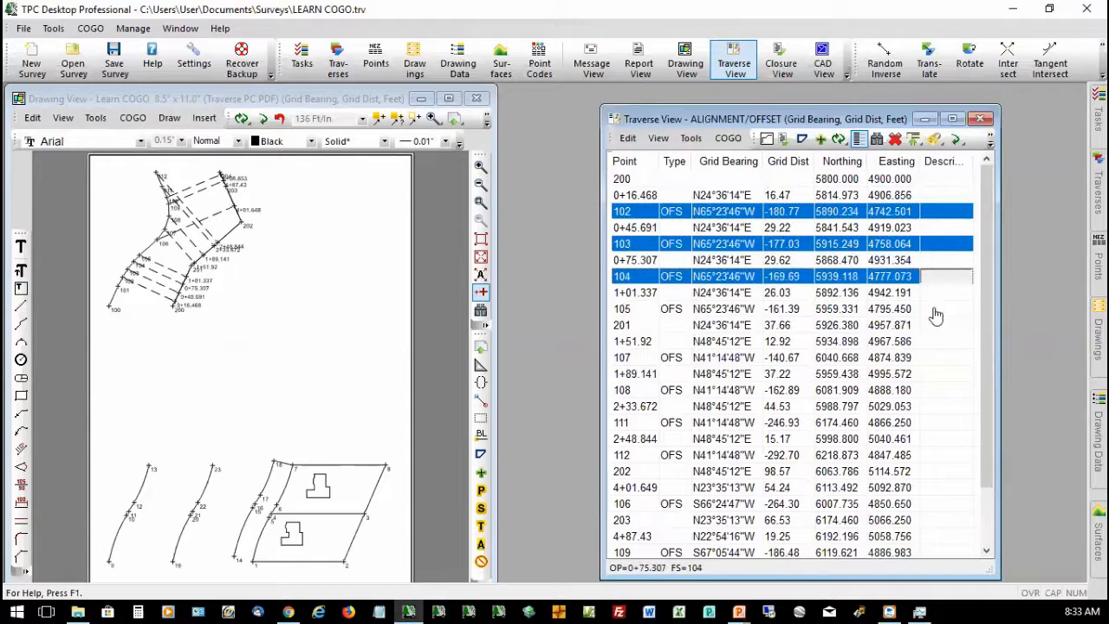
ctrl+click(935, 311)
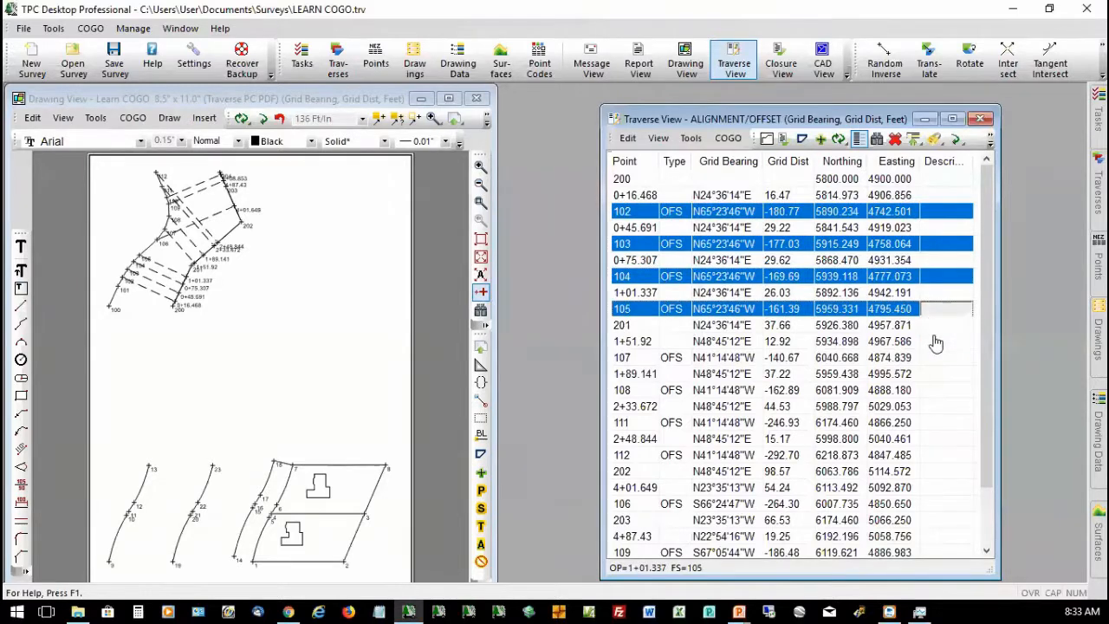
ctrl+click(929, 358)
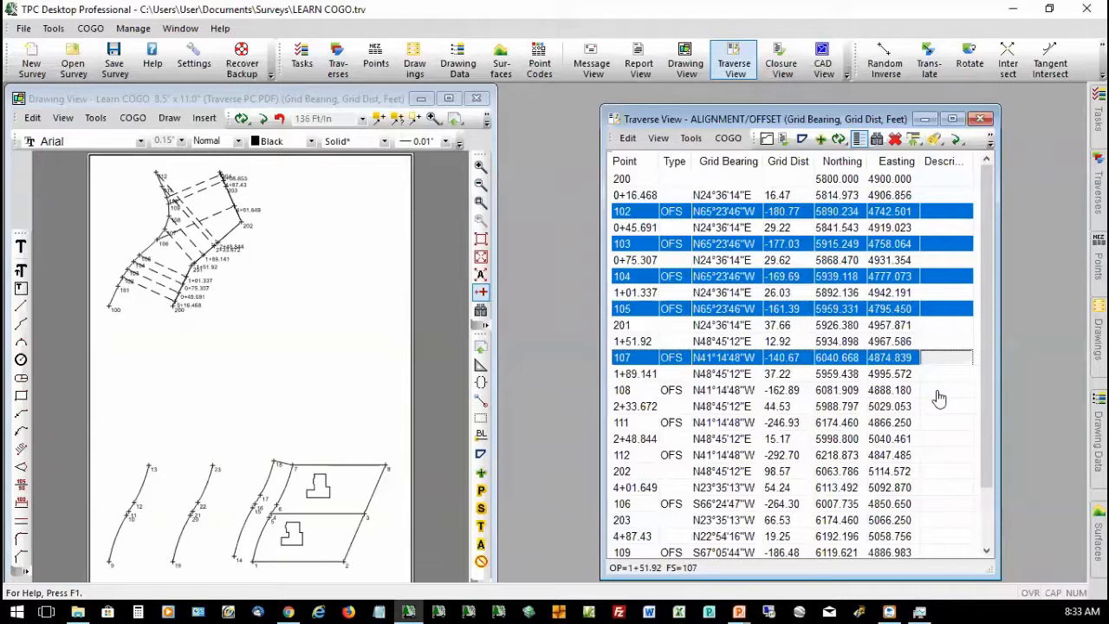
ctrl+click(938, 392)
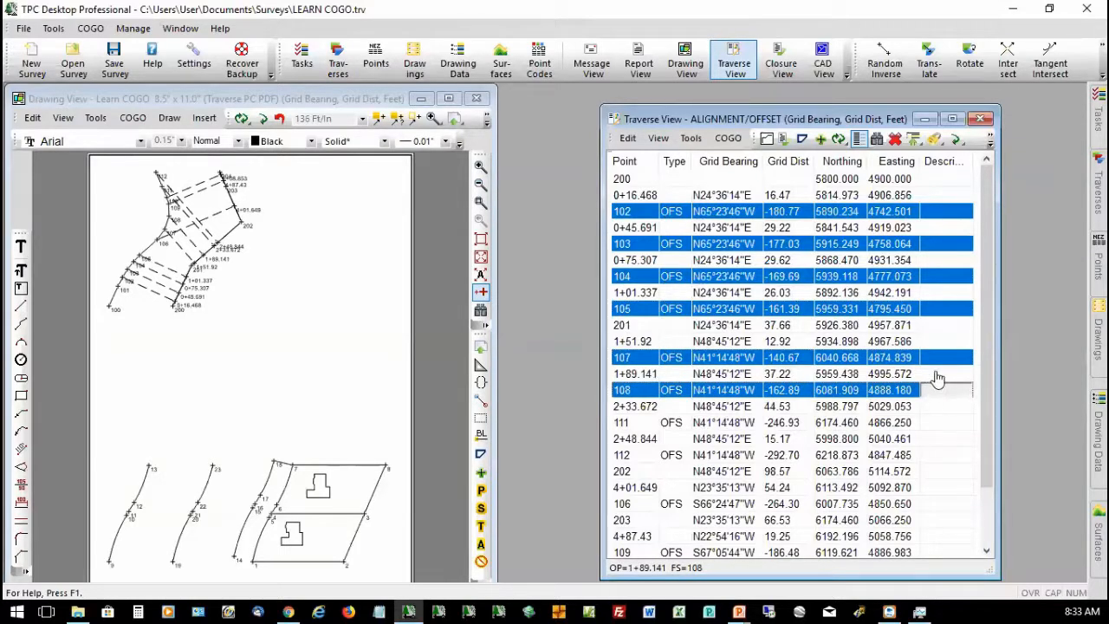
- Select all offset points in the ALIGNMENT/OFFSET traverse at once and give them the description Offset
click(628, 140)
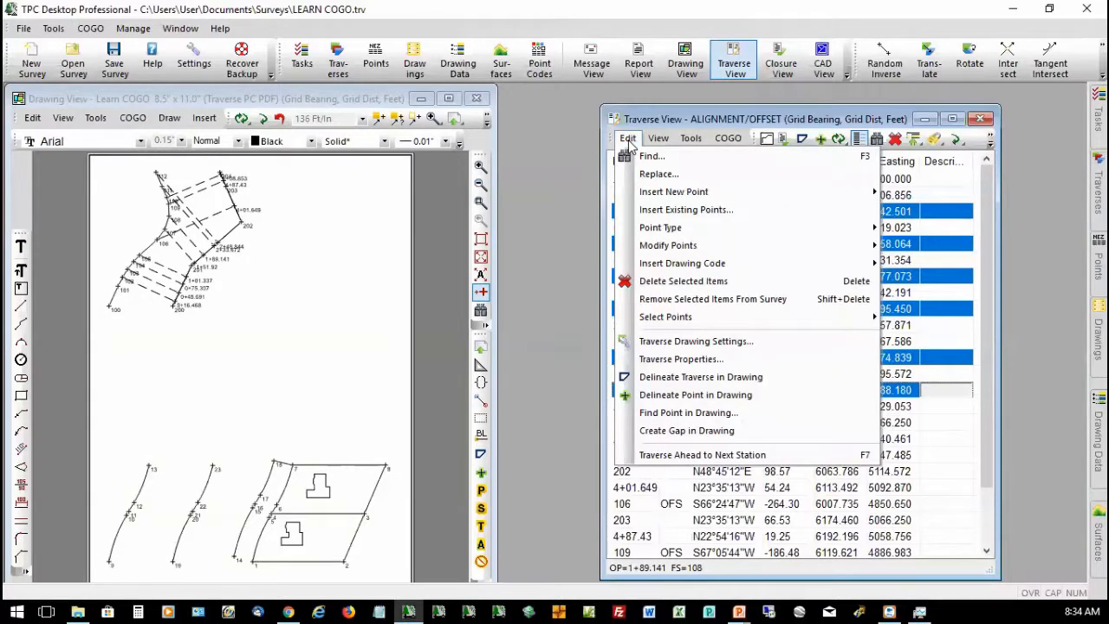
mouse_move(667, 317)
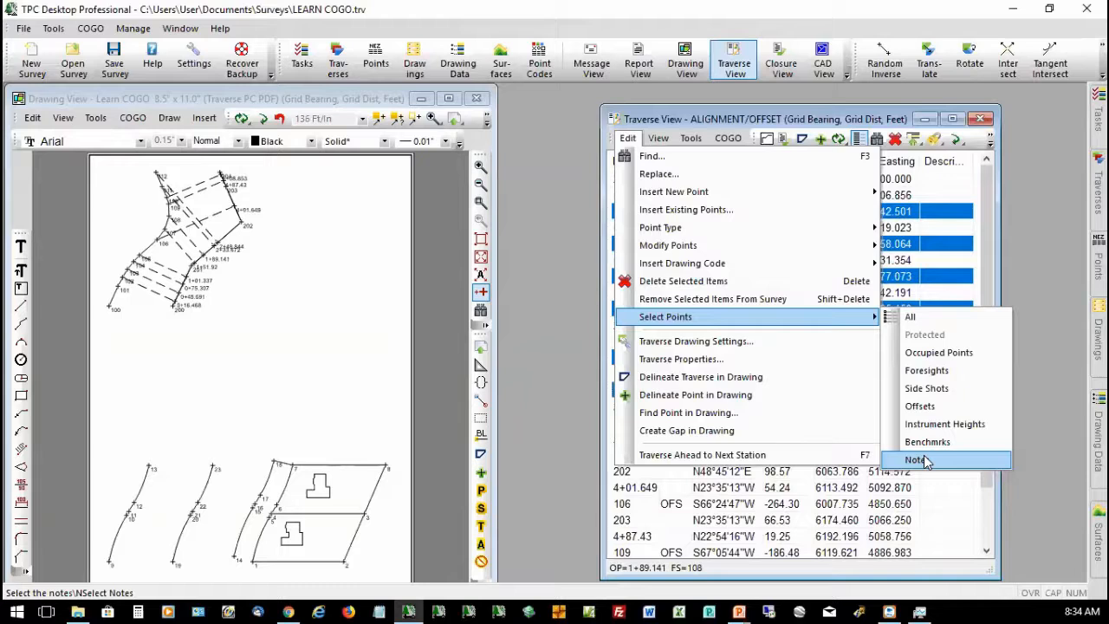
click(925, 407)
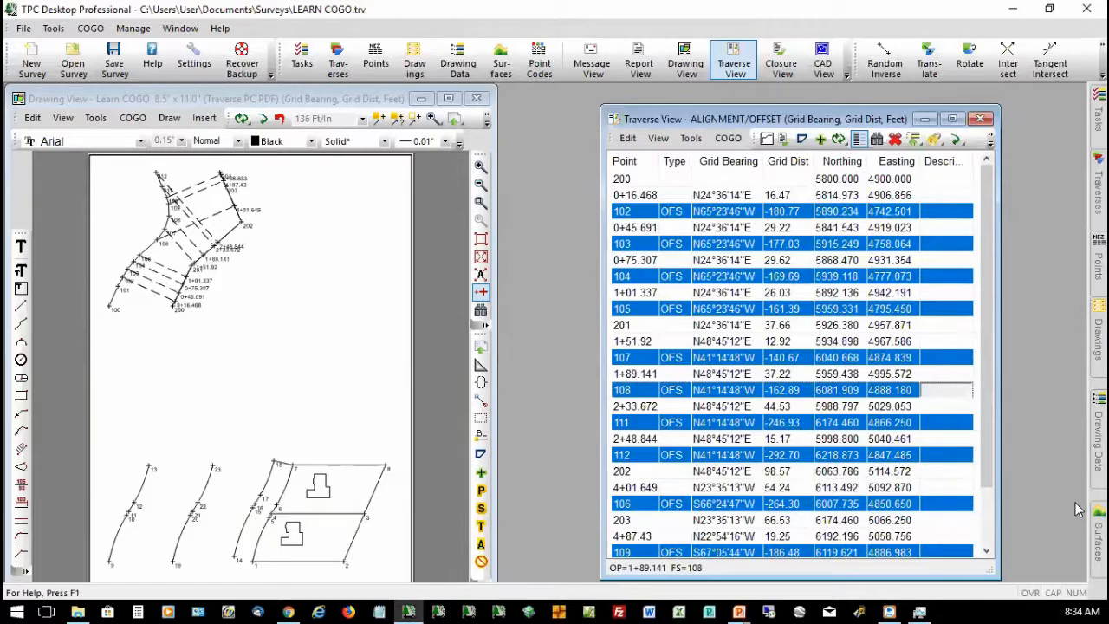
text(Offs)
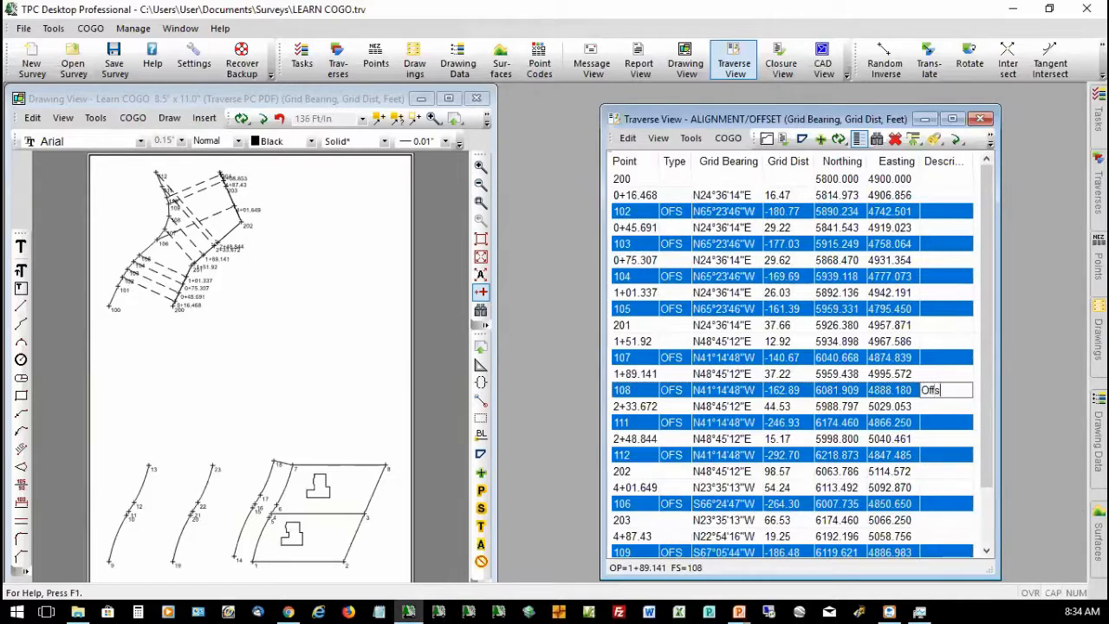
text(et)
key(Return)
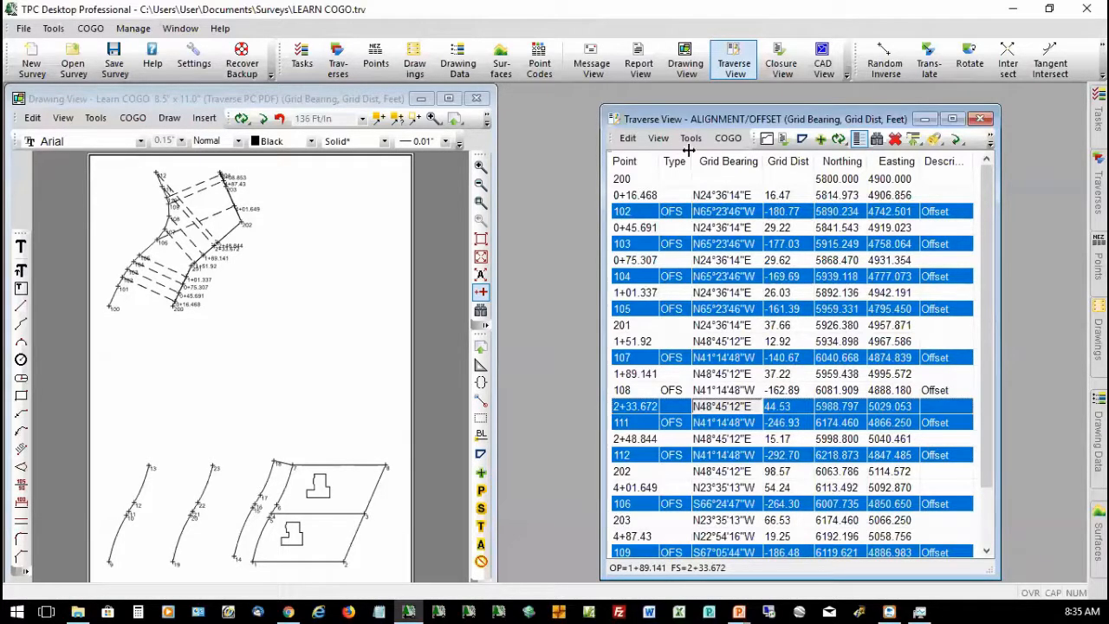
- Select all occupied points in the ALIGNMENT/OFFSET traverse, and close its Traverse View
click(630, 138)
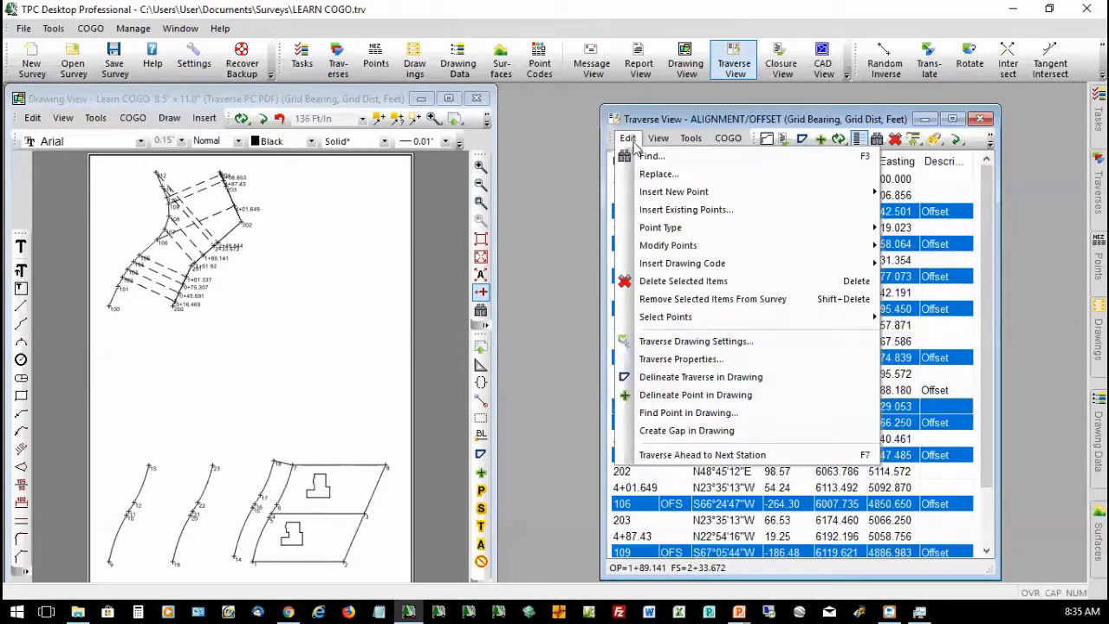
mouse_move(690, 198)
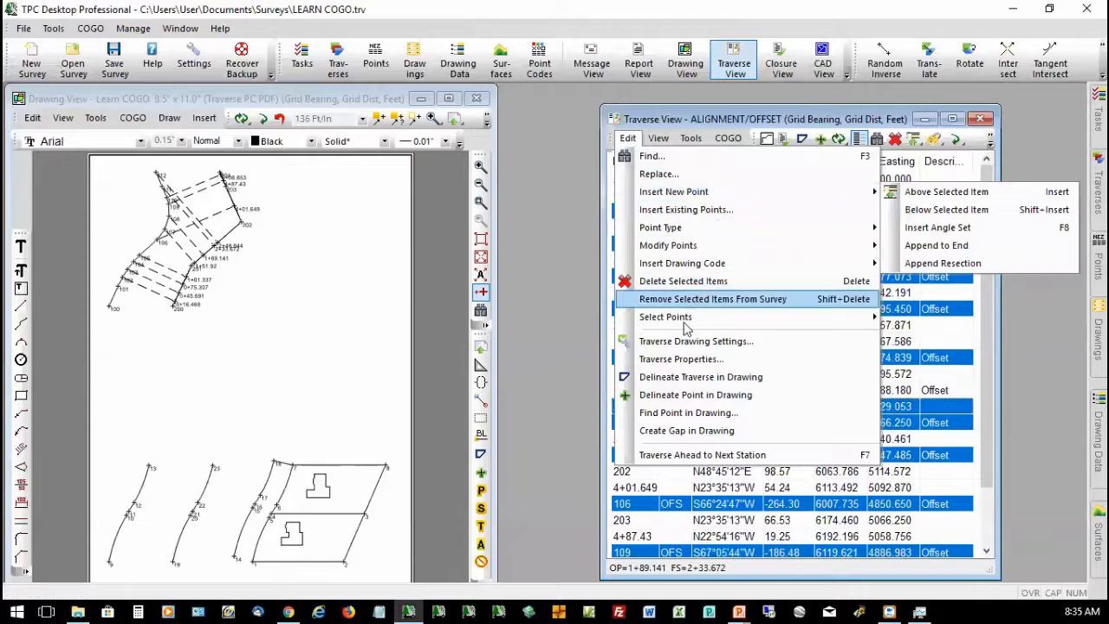
mouse_move(705, 320)
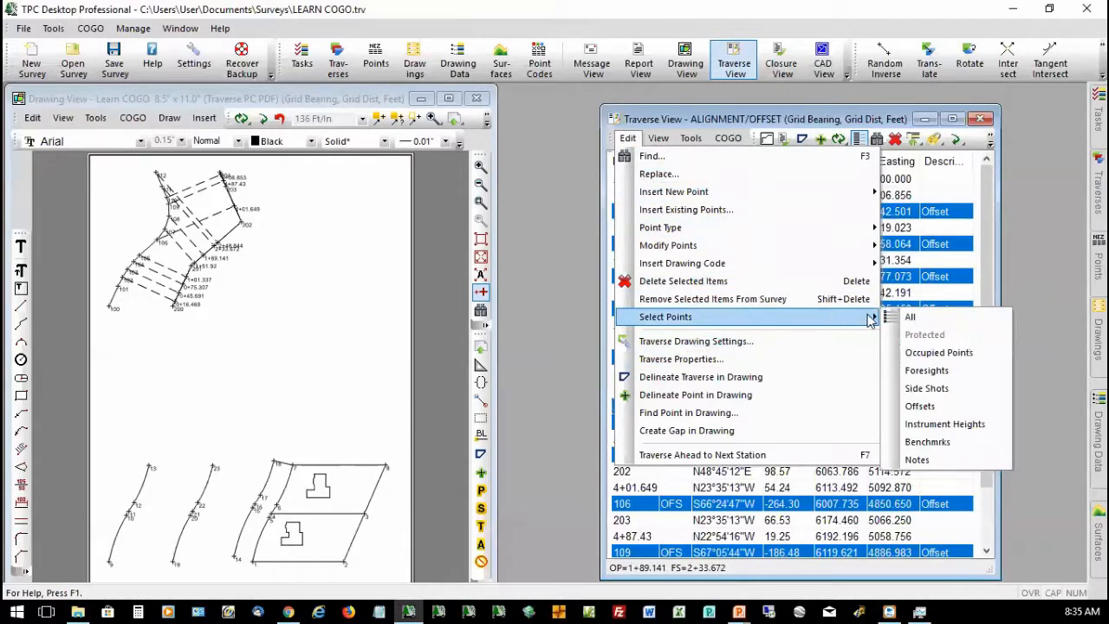
click(958, 354)
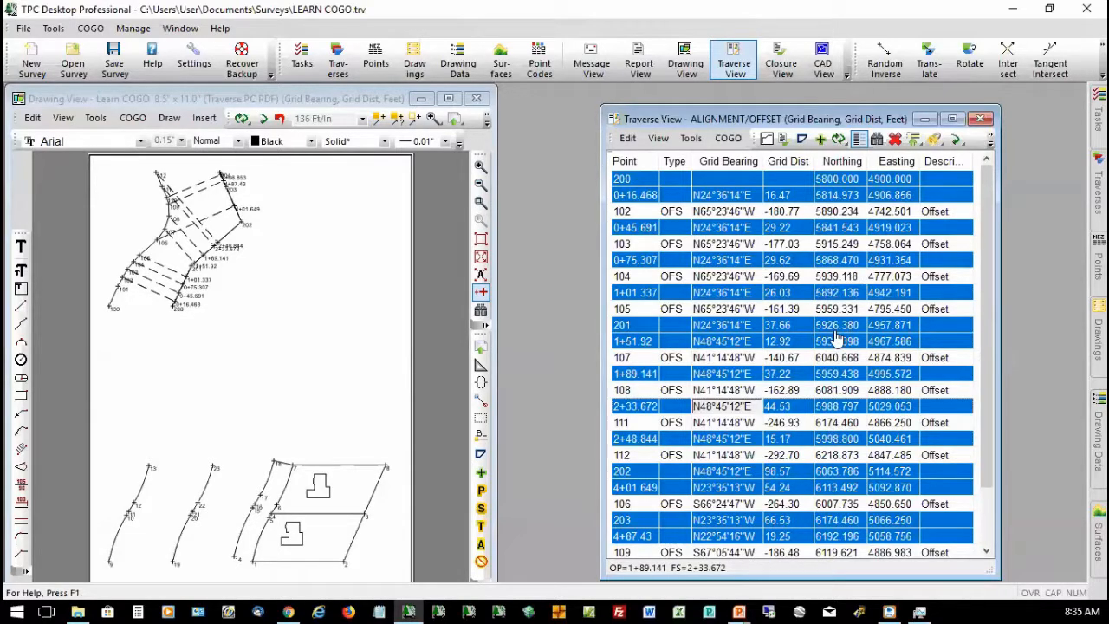
click(979, 120)
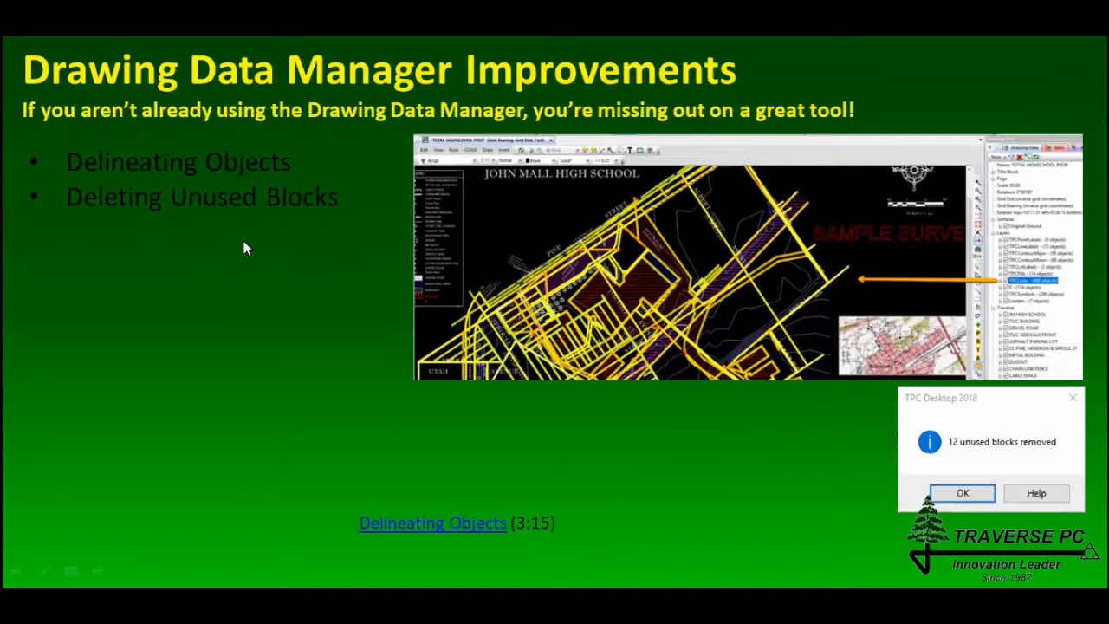
click(245, 286)
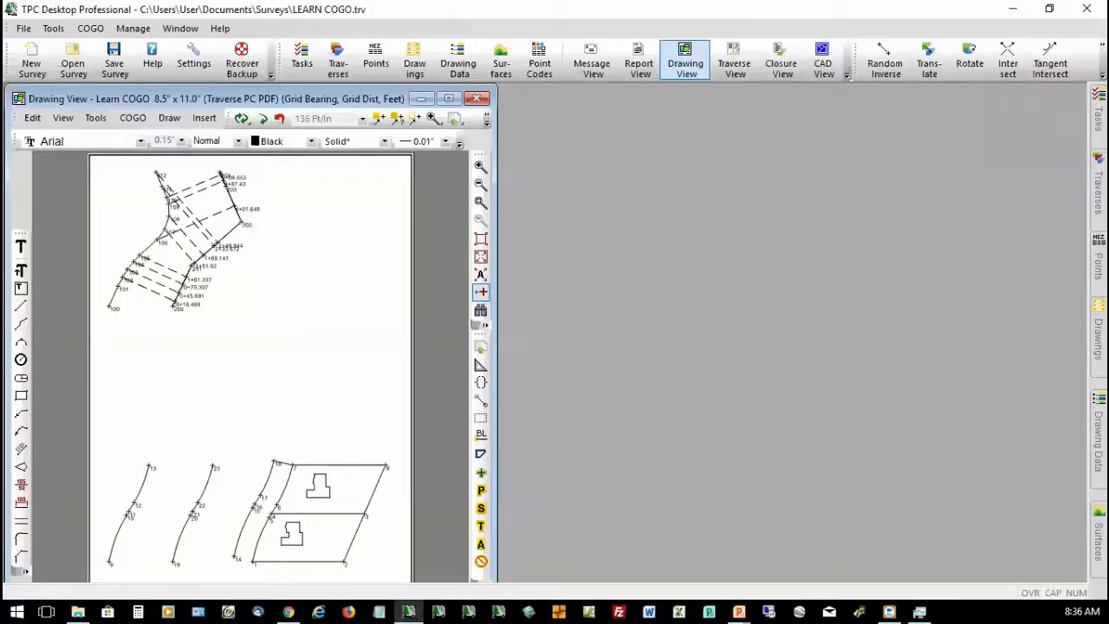
- Turn off all traverses from Lot 2 through Cul-de-Sac so the drawing shows none of them
click(1096, 192)
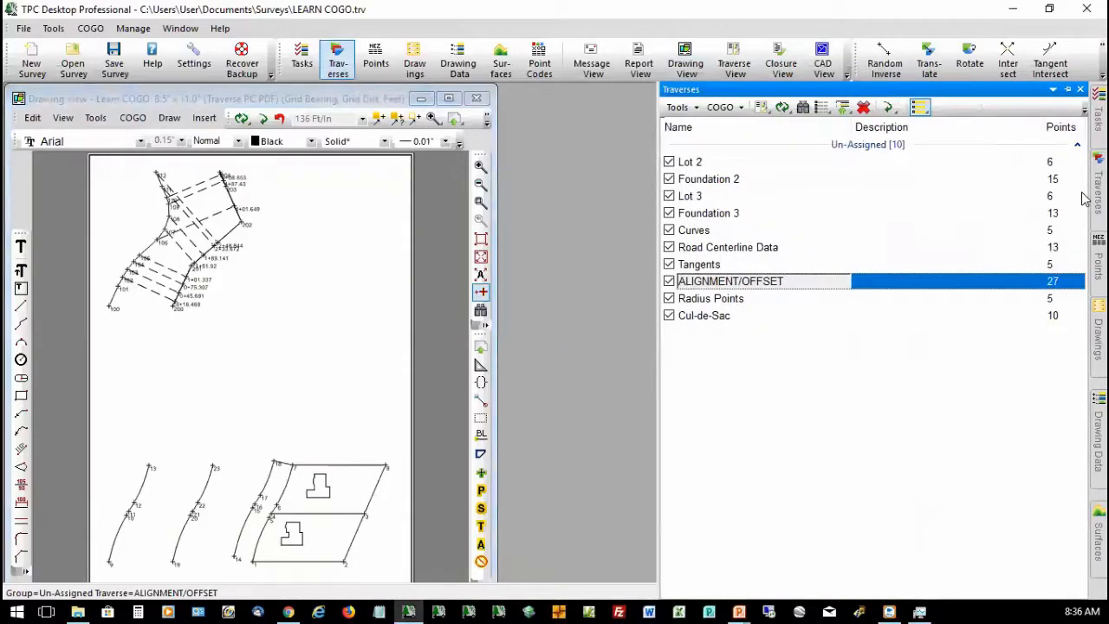
click(689, 161)
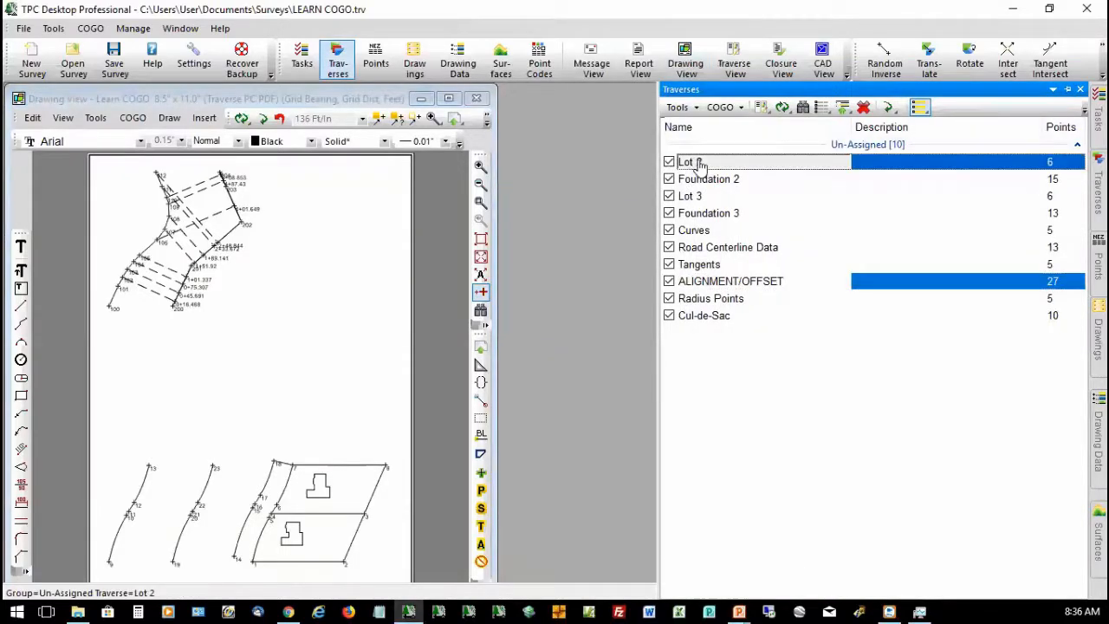
shift+click(707, 318)
click(669, 316)
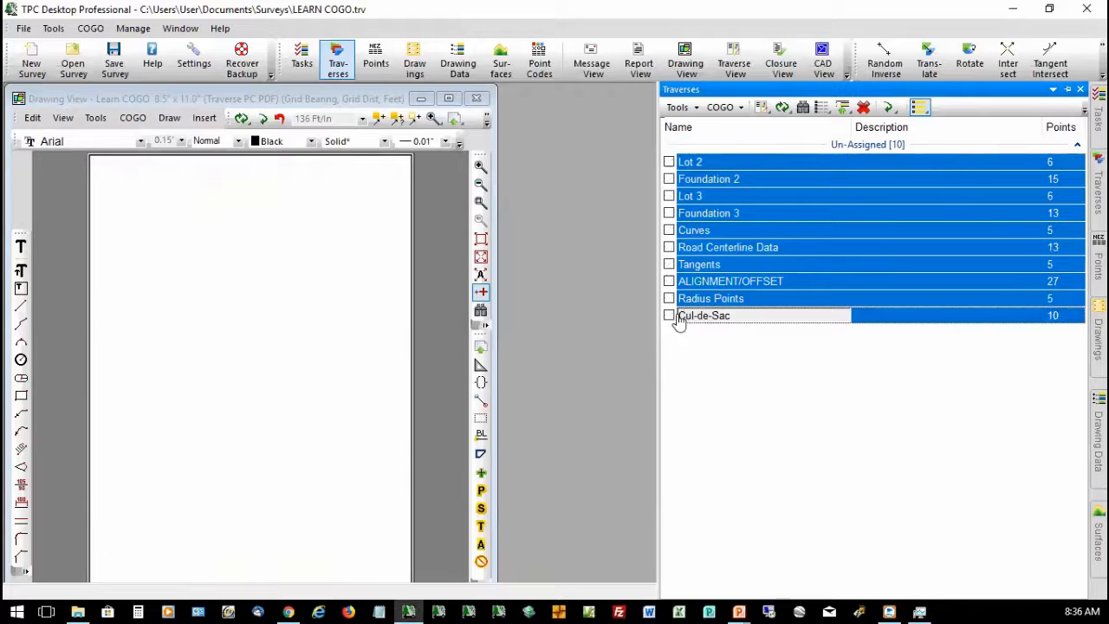
click(236, 340)
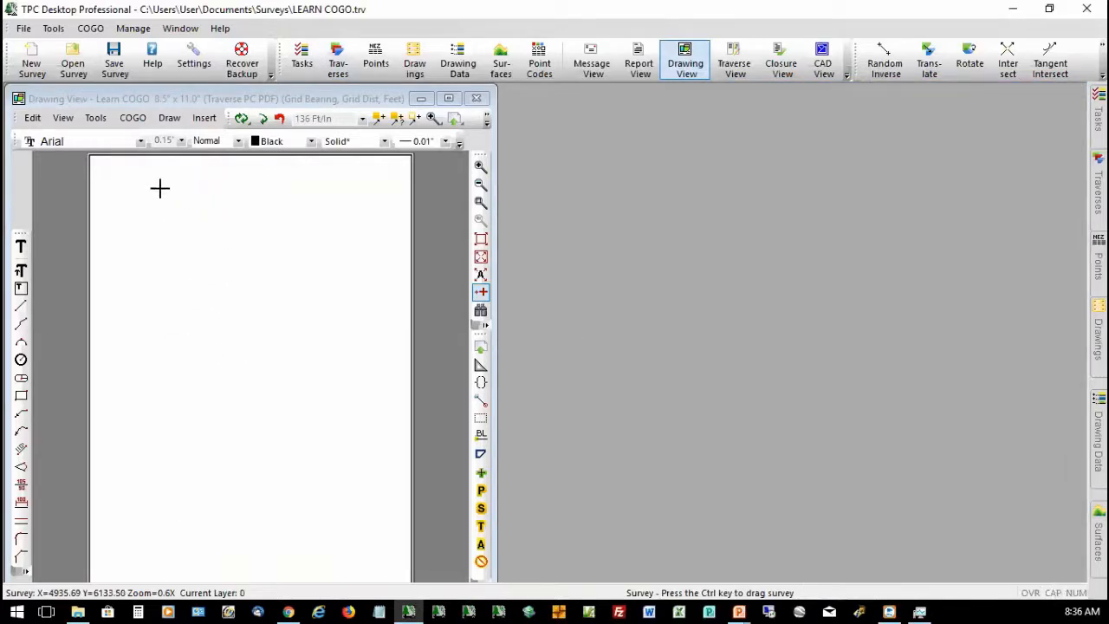
- Set up a LandXML import of c3d_surface.xml from the Surveys folder, without saving the survey first
click(25, 29)
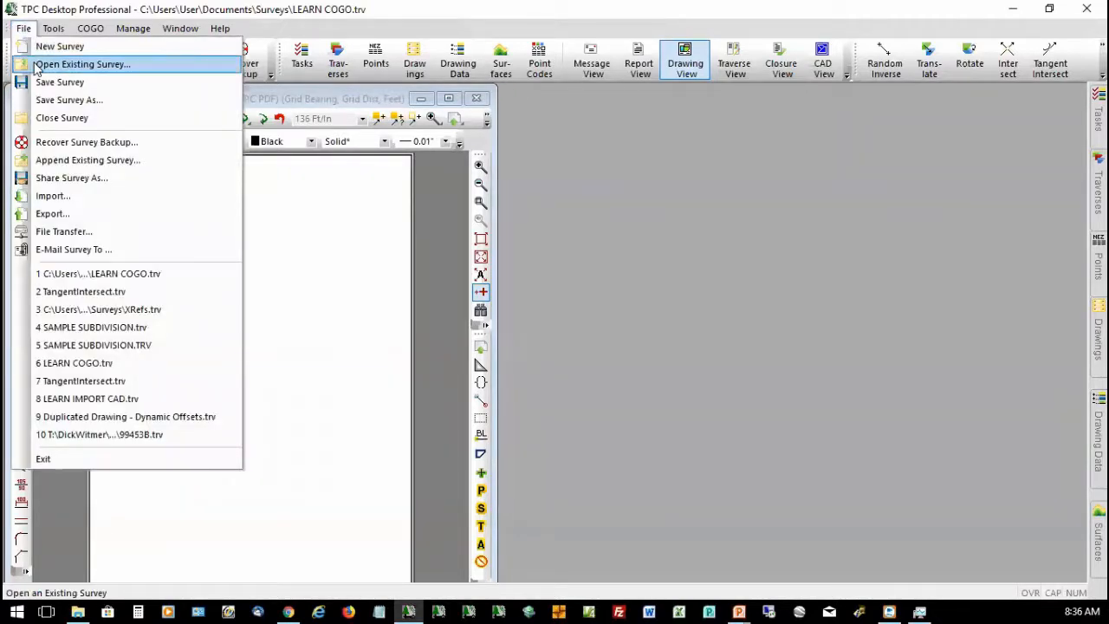
click(48, 198)
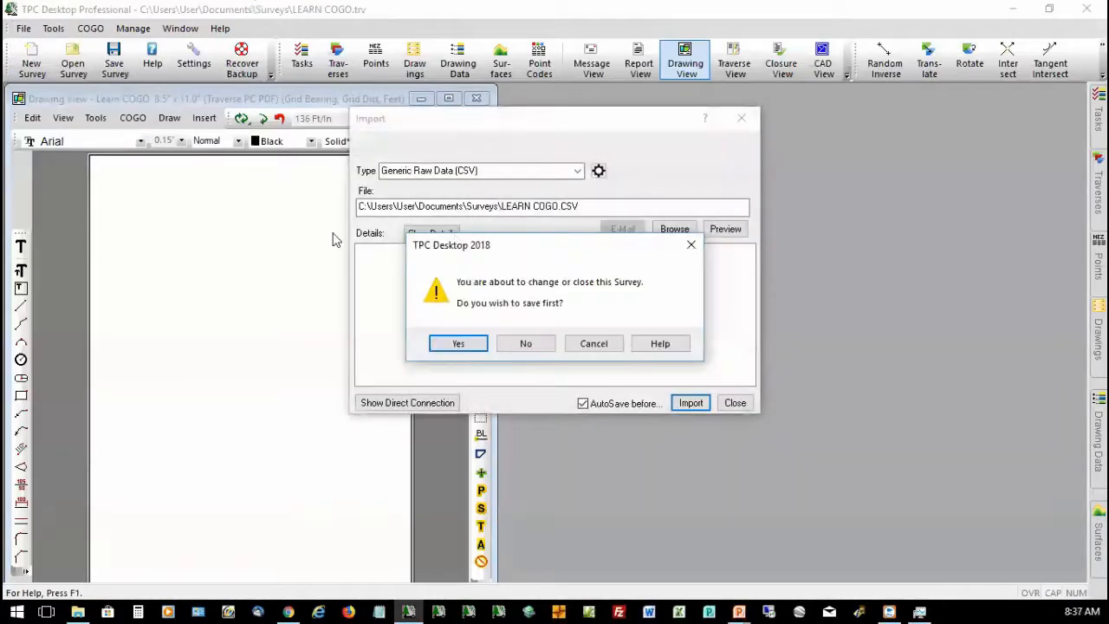
click(542, 343)
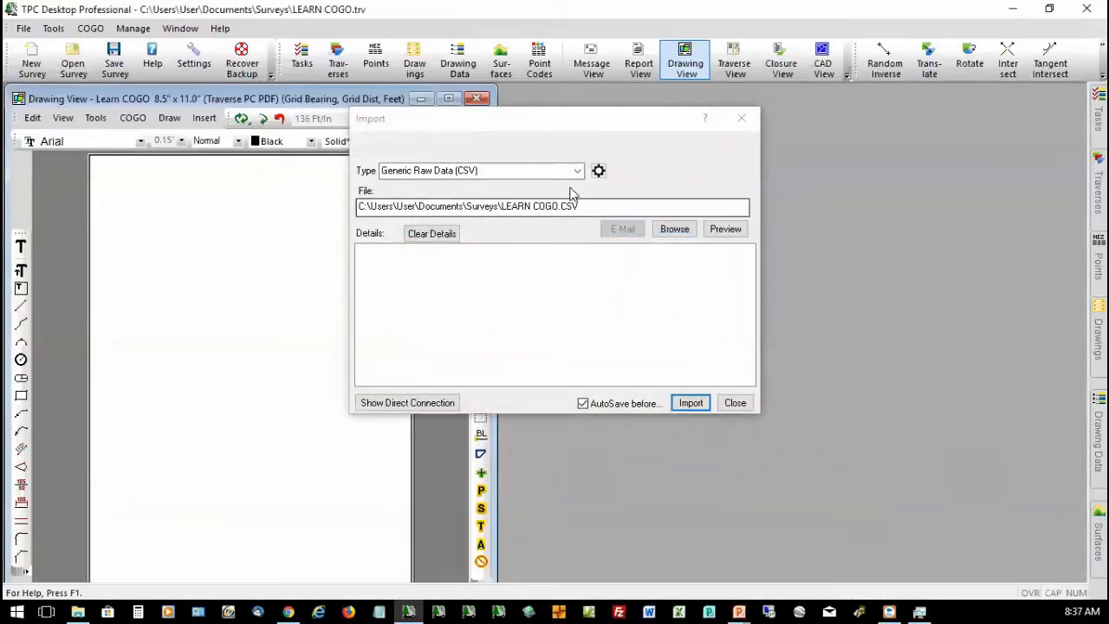
click(576, 172)
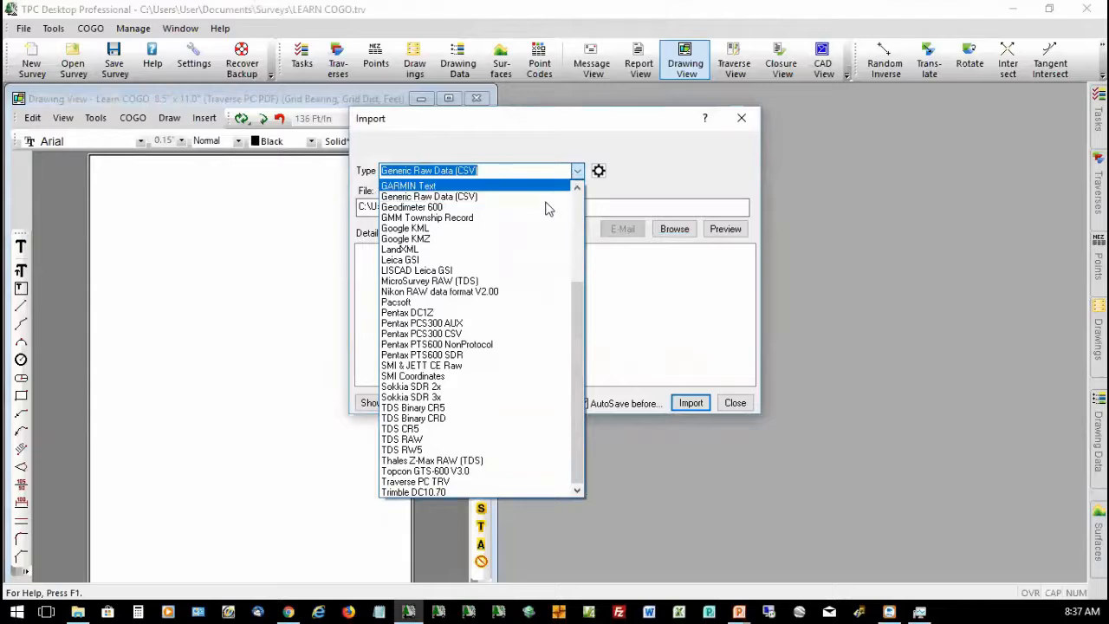
click(441, 250)
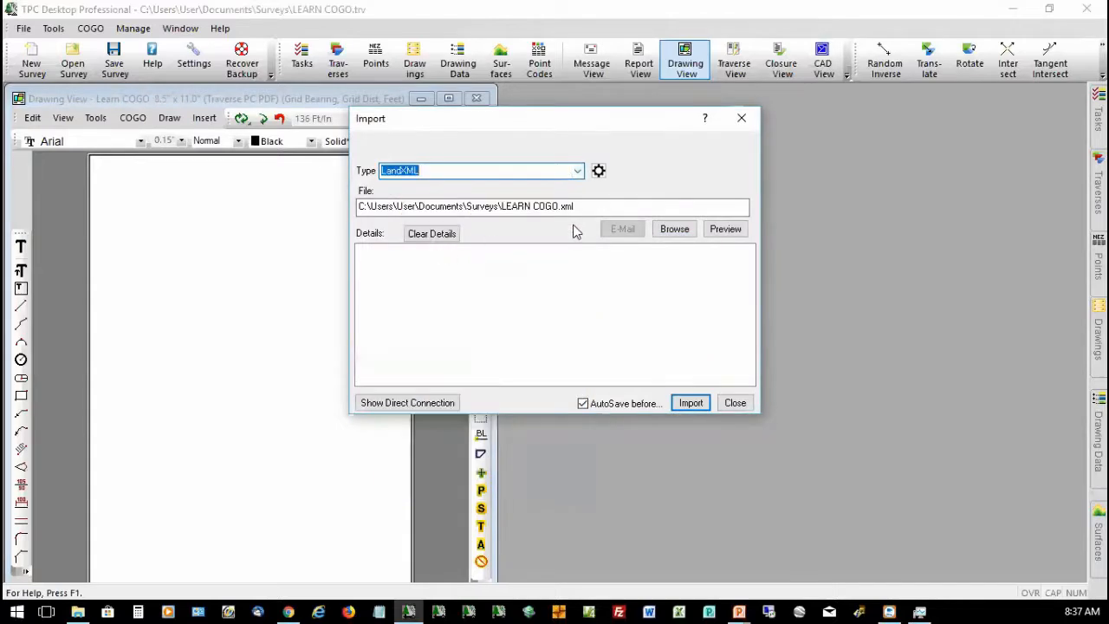
click(673, 231)
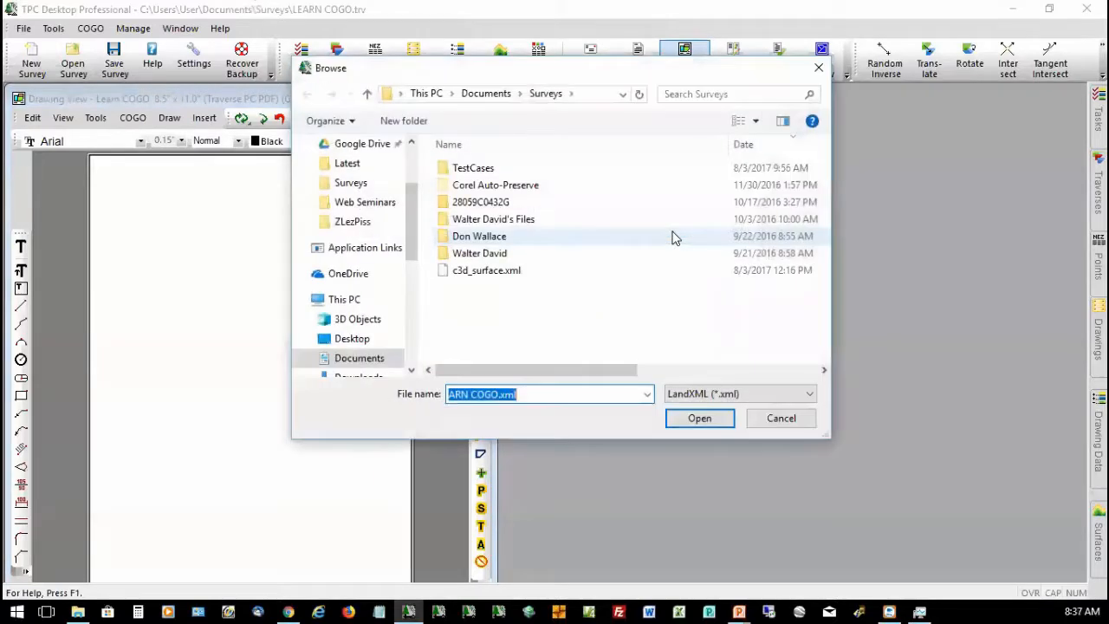
click(488, 271)
double_click(489, 275)
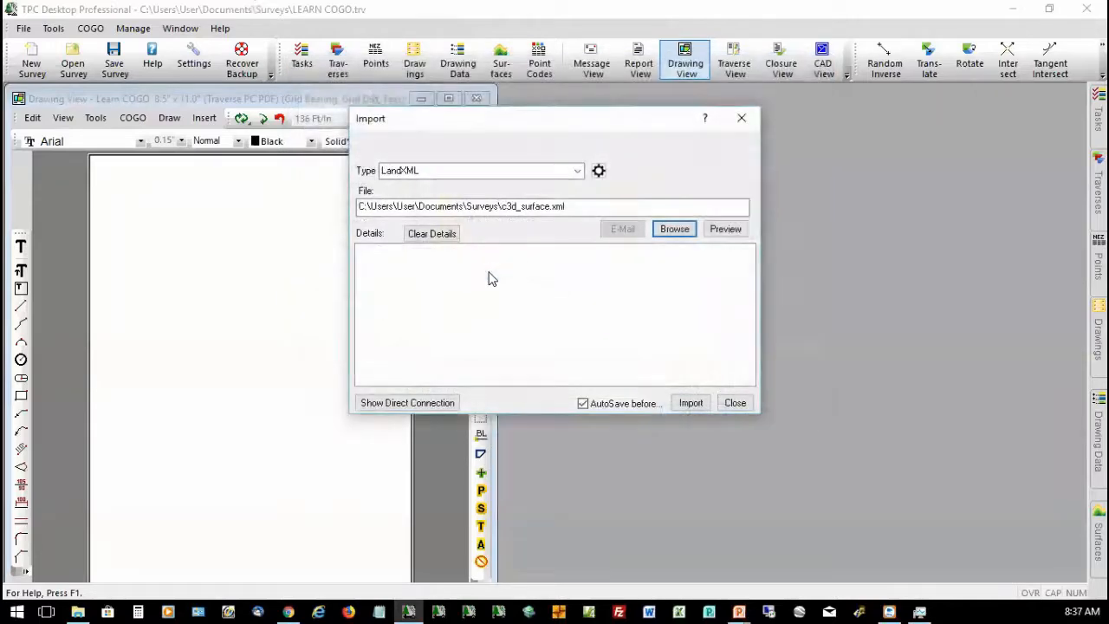
- Import all data categories from c3d_surface.xml, including its surface, and close the import dialog and message window
click(685, 404)
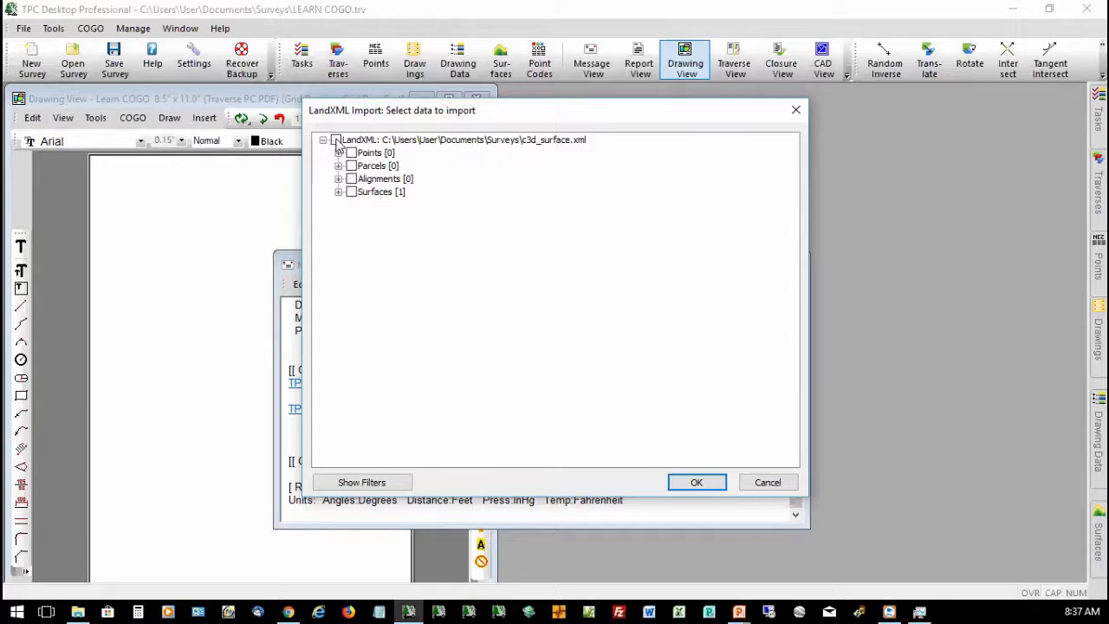
click(336, 141)
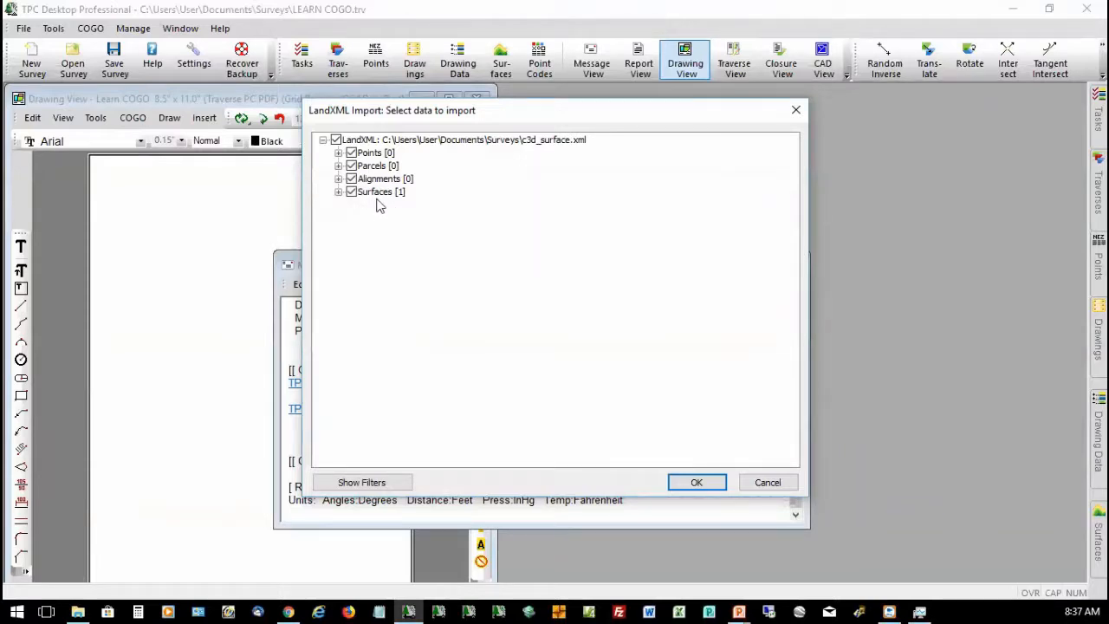
click(696, 481)
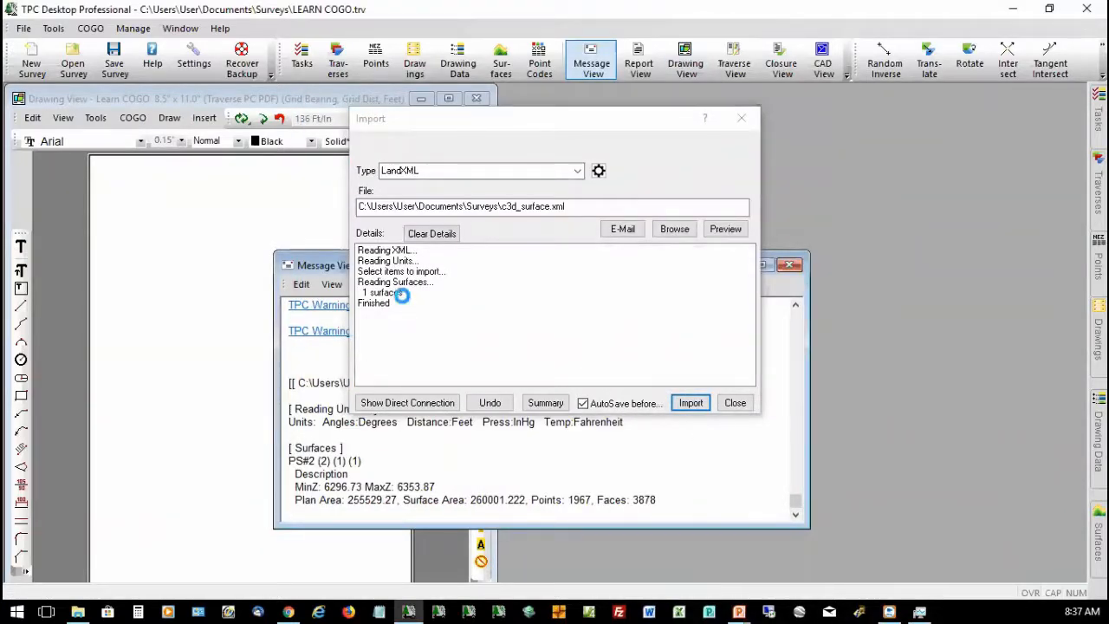
click(735, 403)
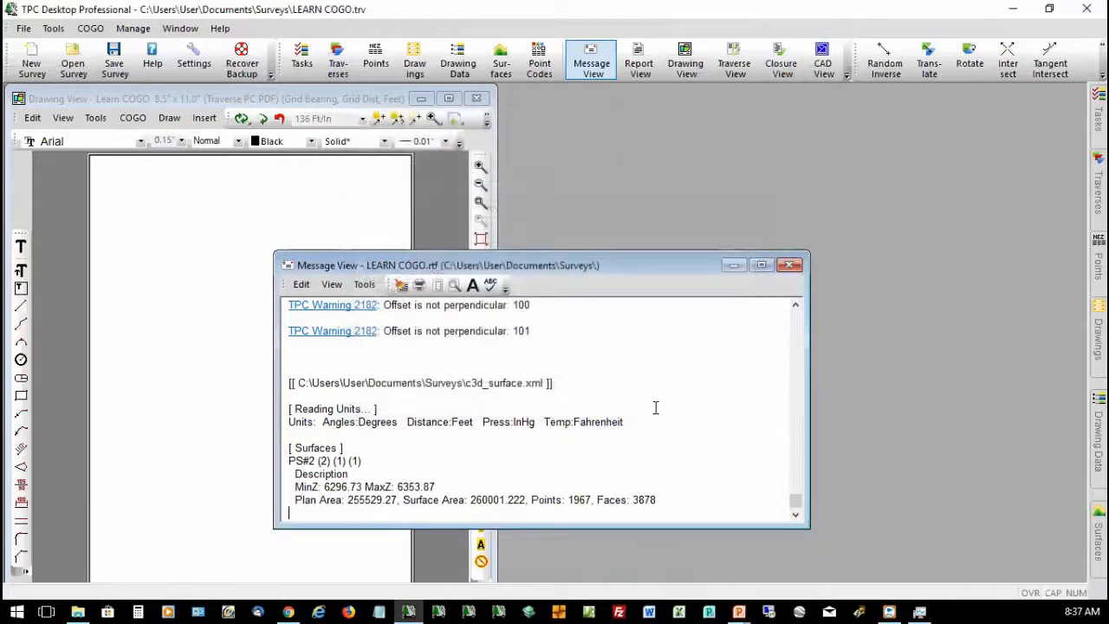
click(789, 264)
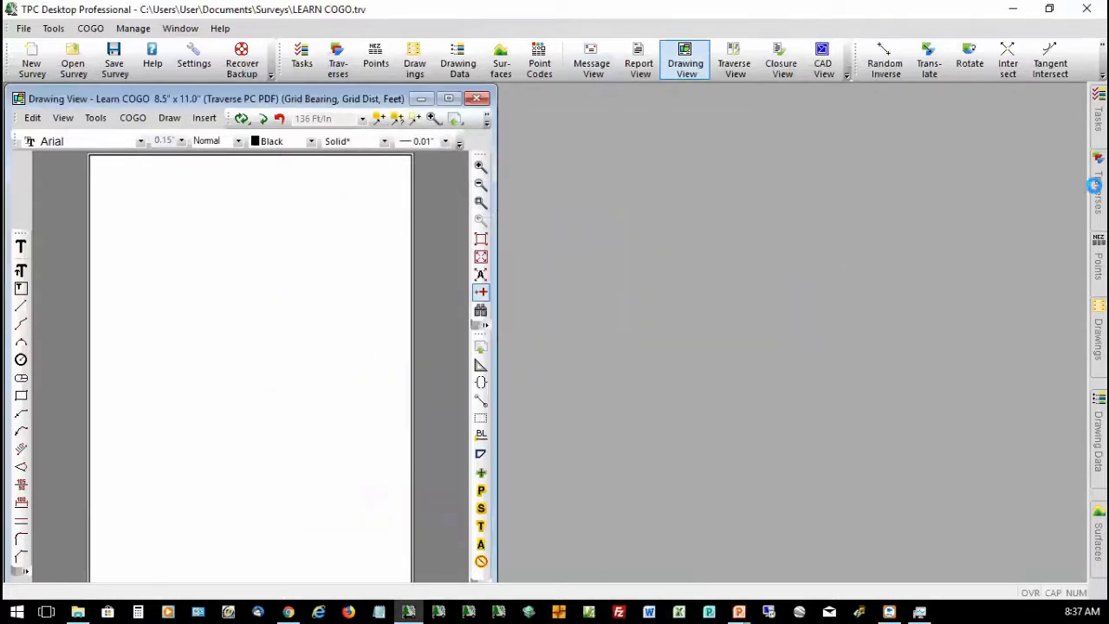
- Turn on the imported surface PS#2 (2) (1) (1) in the drawing and fit the drawing to the page
mouse_move(1095, 187)
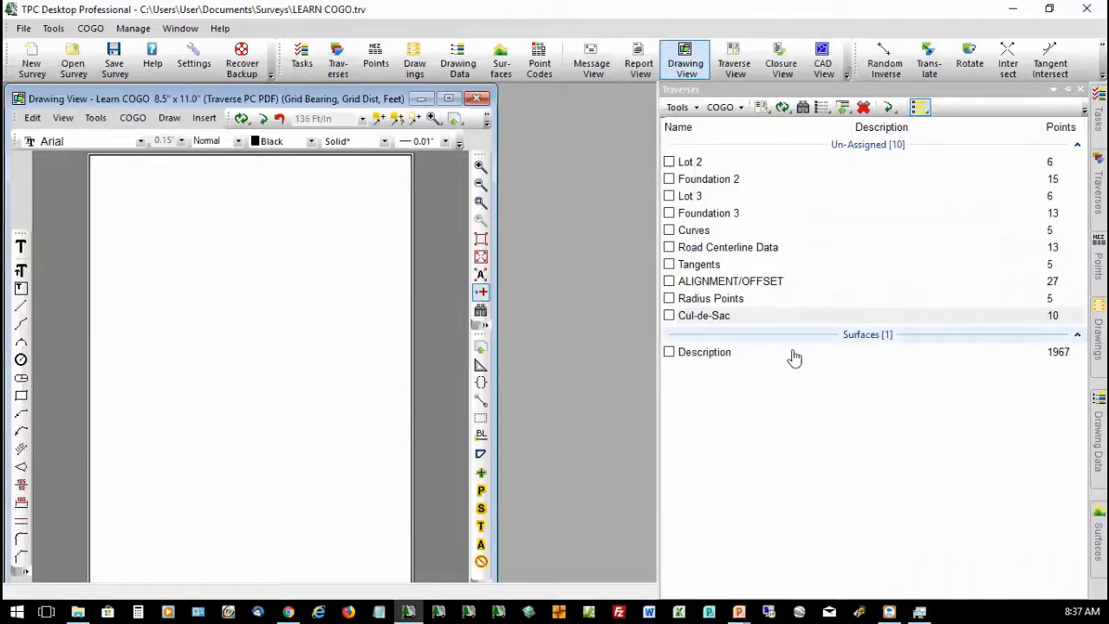
click(733, 354)
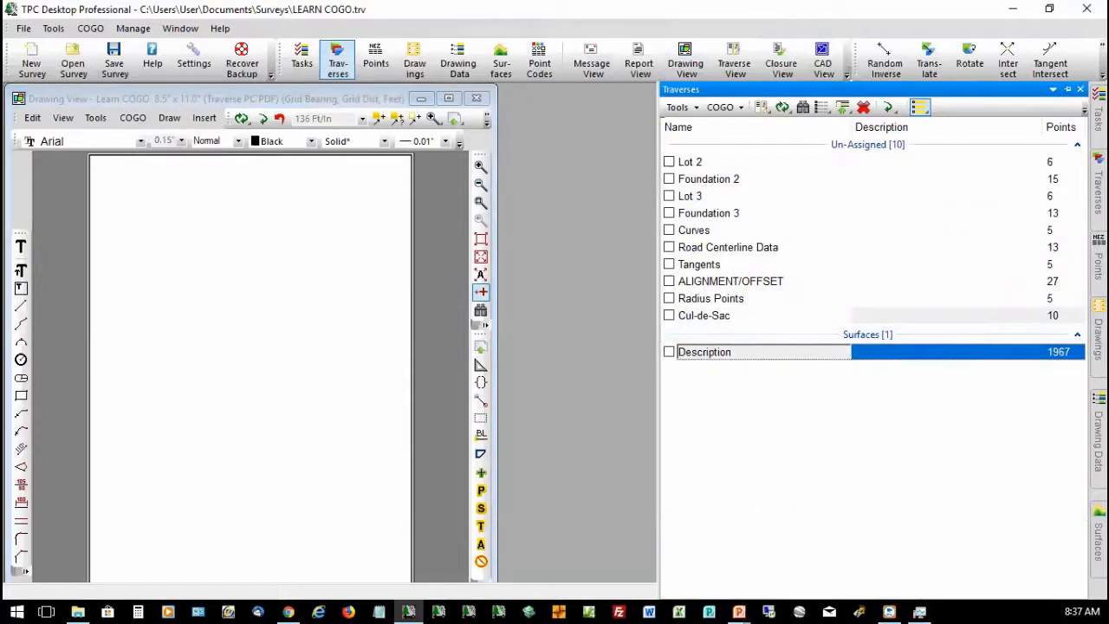
mouse_move(1085, 556)
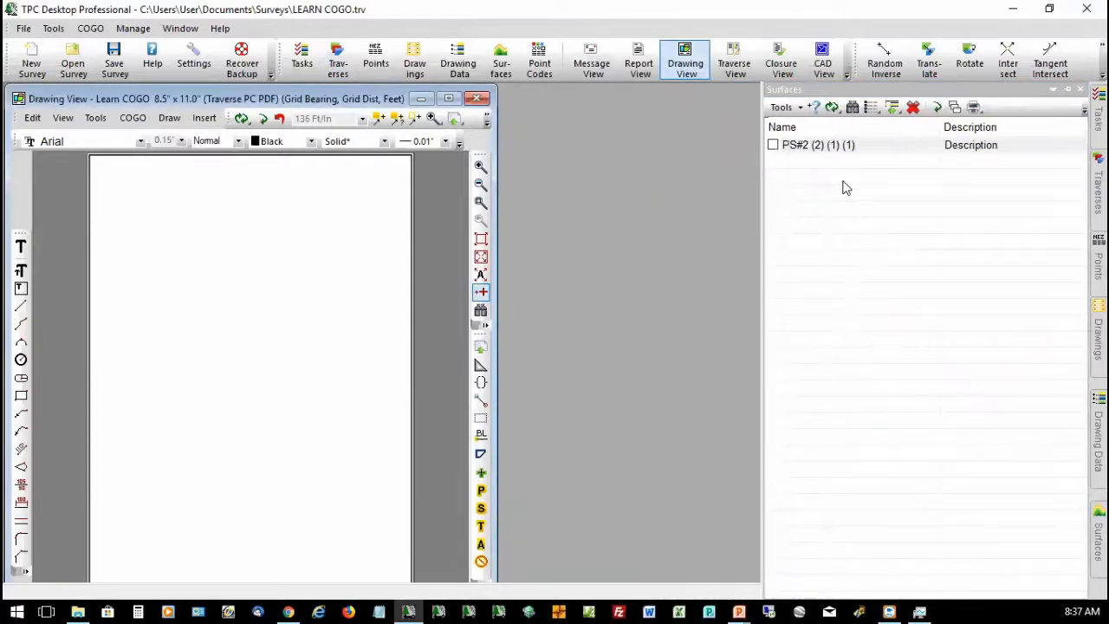
click(773, 147)
click(481, 256)
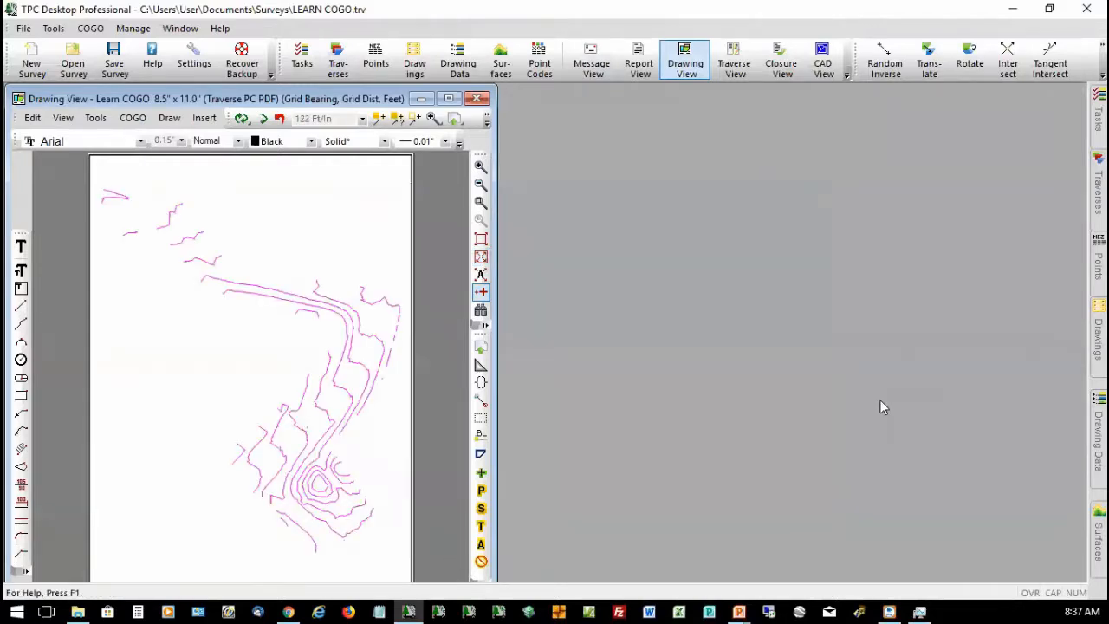
- Turn on drawing of minor contours for surface PS#2 (2) (1) (1), and move its settings dialog clear of the drawing
mouse_move(1089, 528)
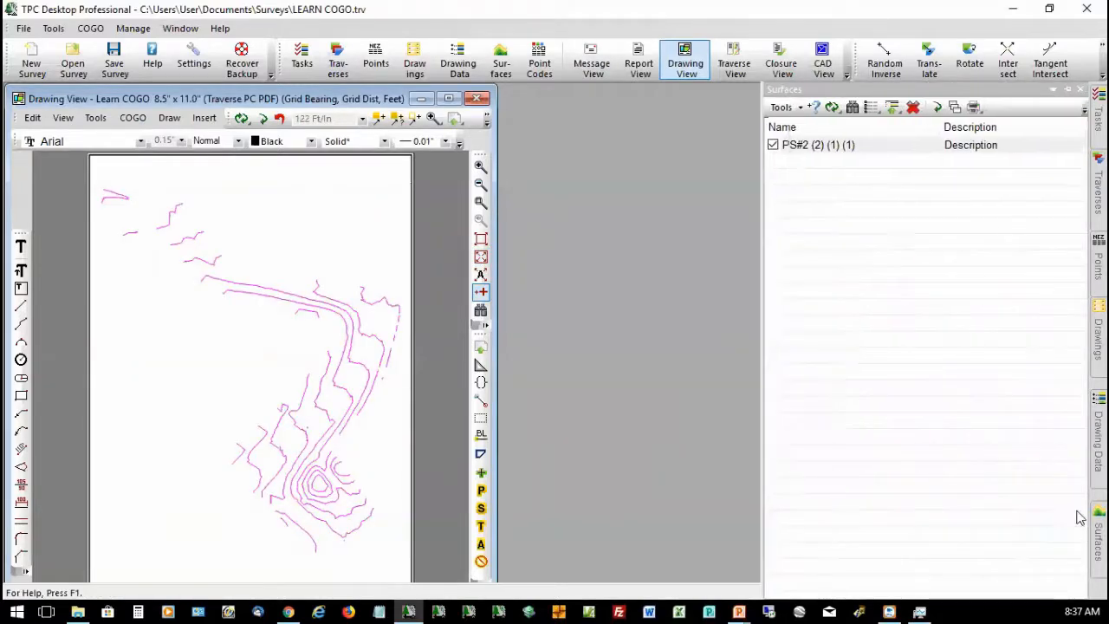
double_click(841, 148)
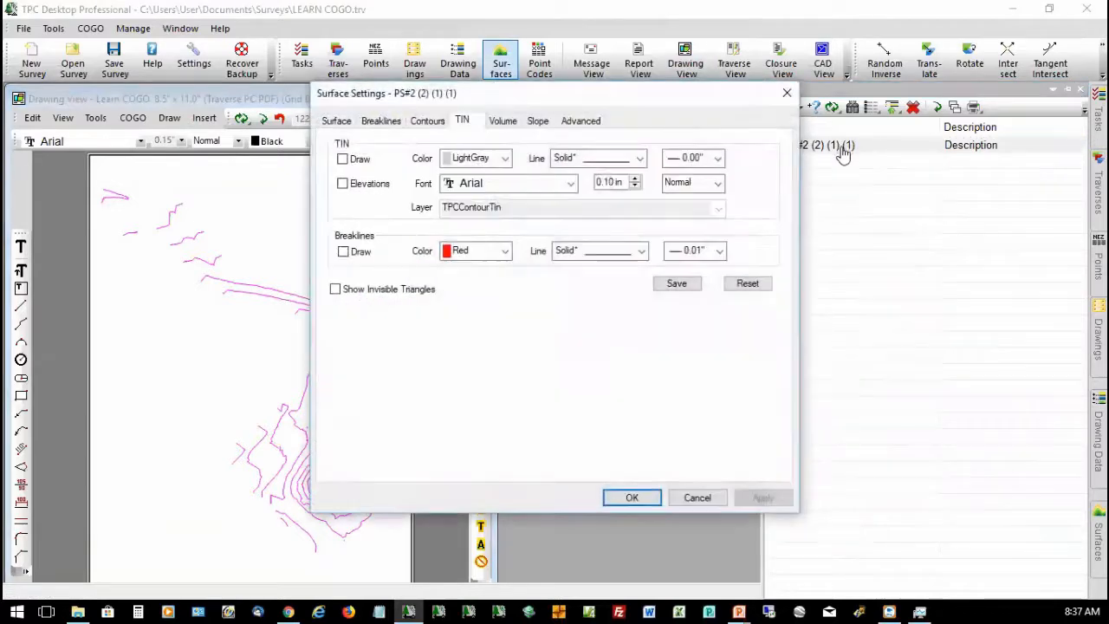
click(343, 159)
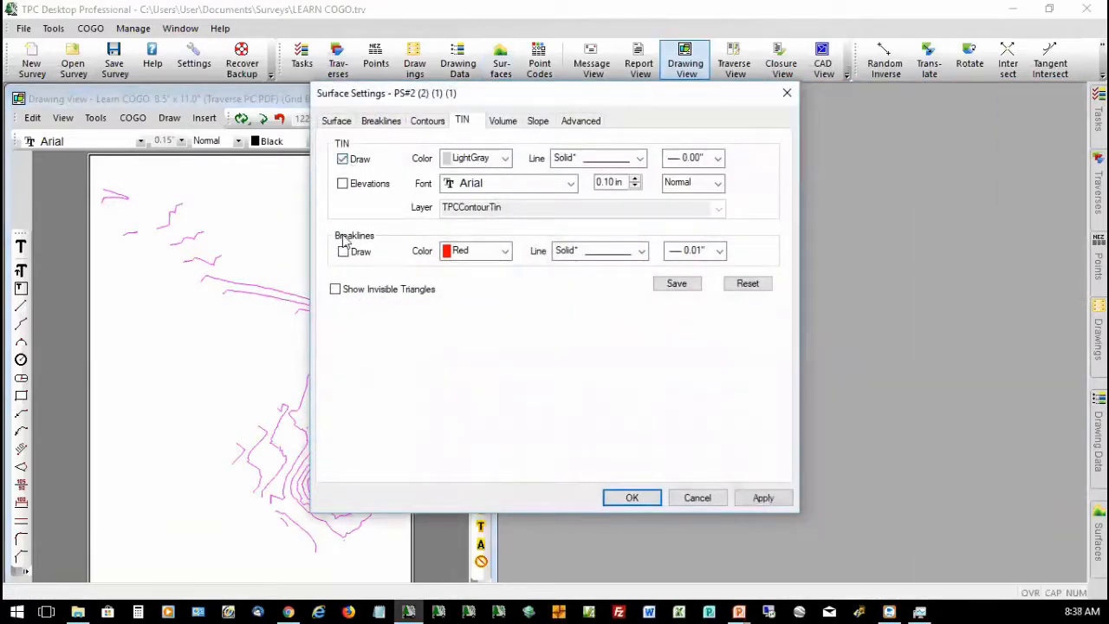
click(342, 158)
click(419, 123)
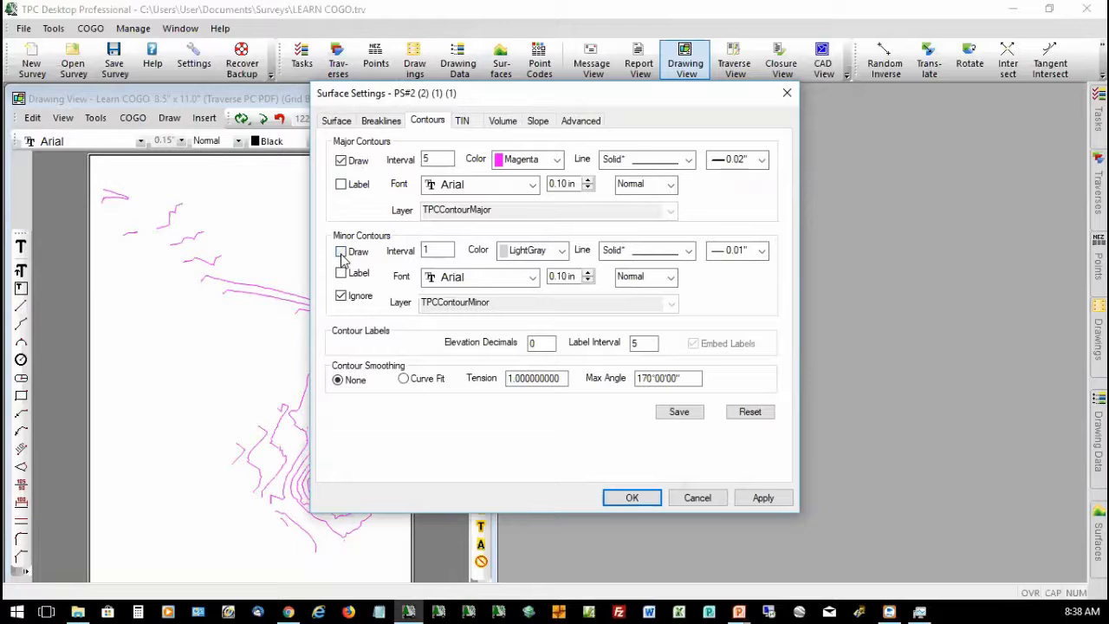
click(340, 252)
click(763, 497)
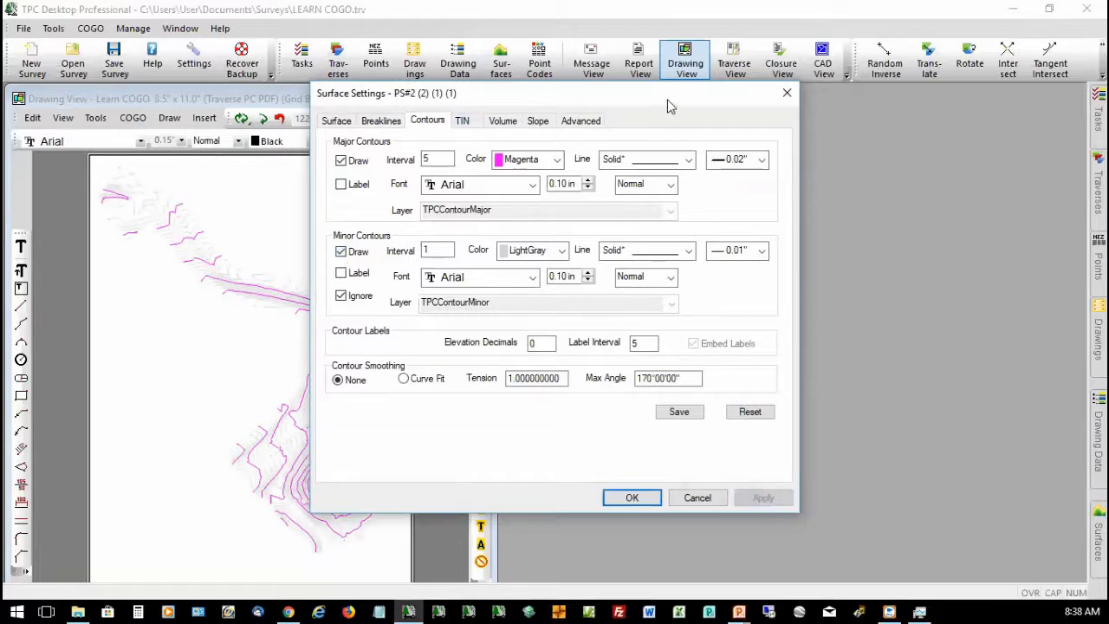
drag(668, 104, 847, 109)
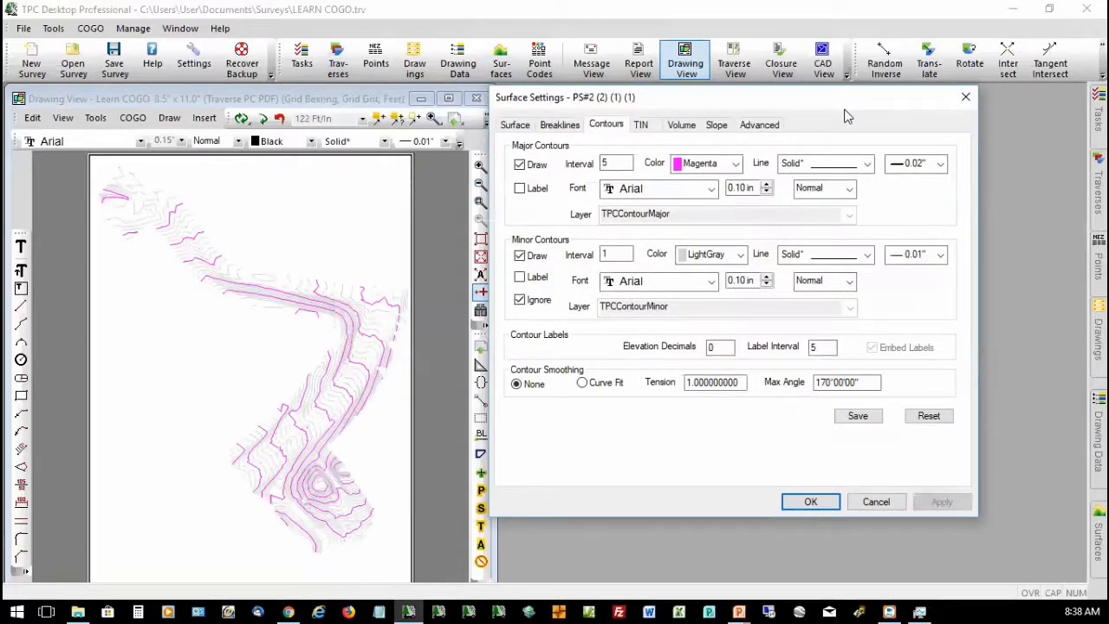
- Draw the surface's TIN lines and its breaklines in the drawing
click(641, 126)
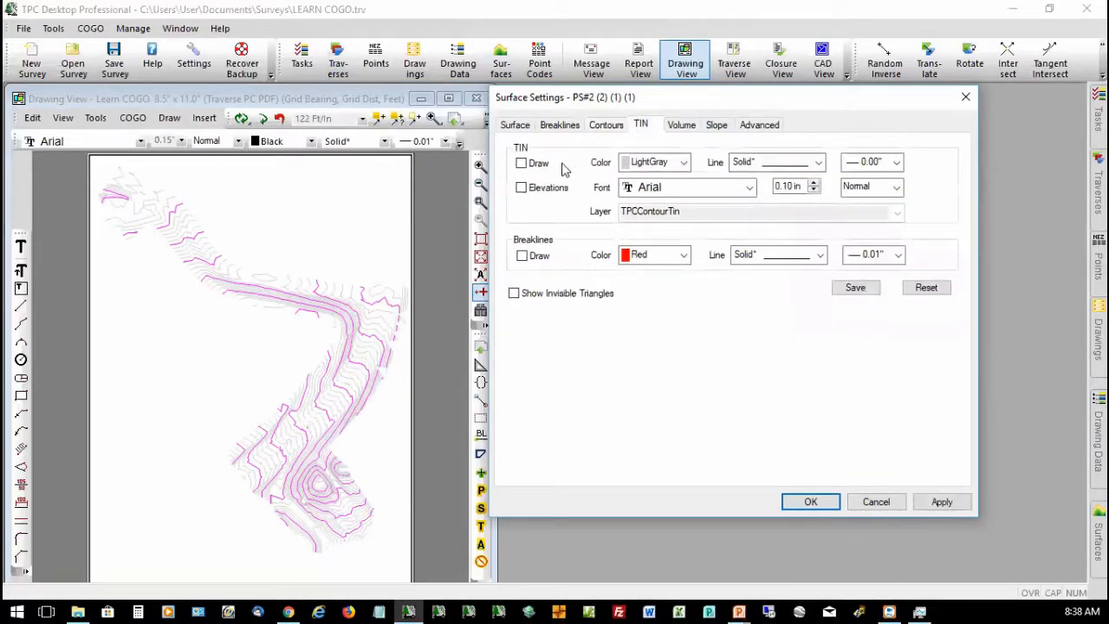
click(521, 163)
click(521, 256)
click(942, 501)
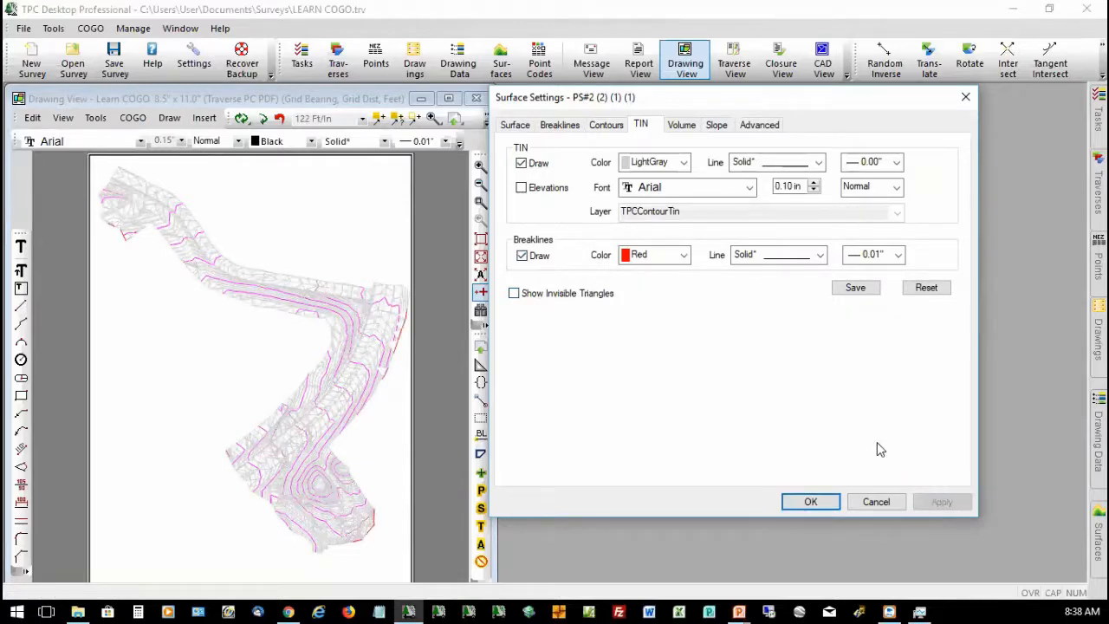
- Show the surface's invisible triangles in the drawing, hide them again, and close the surface settings
click(513, 294)
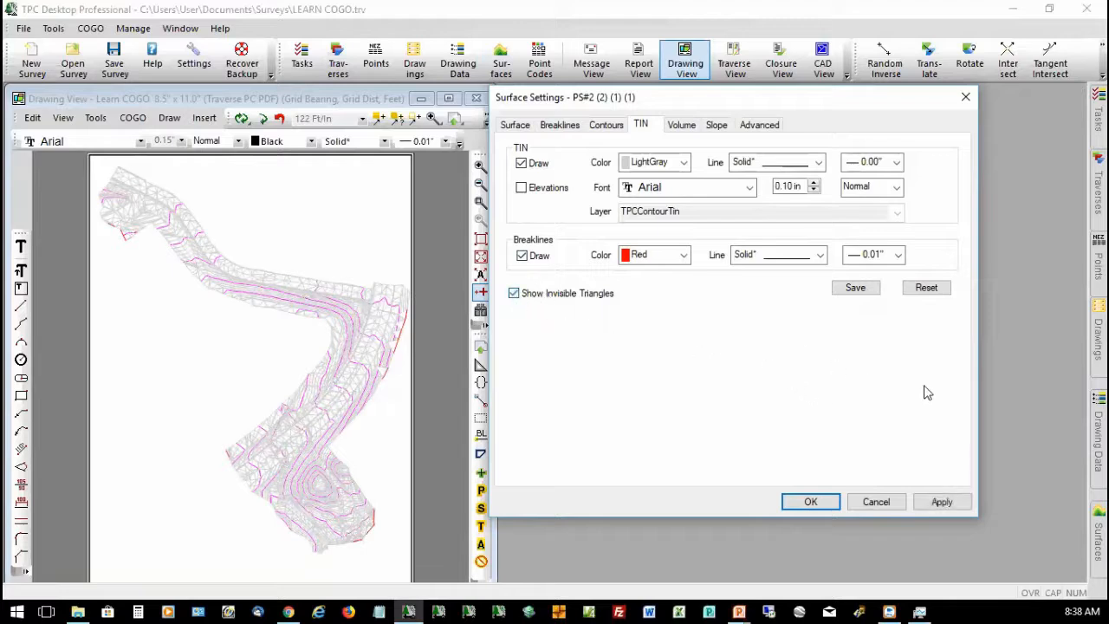
click(940, 502)
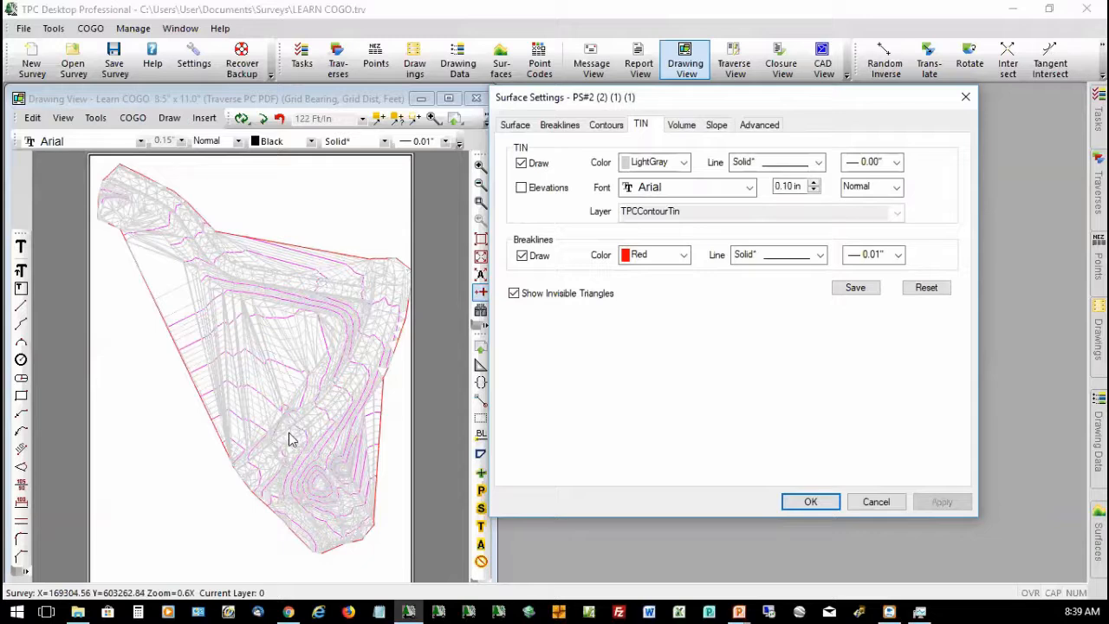
click(514, 293)
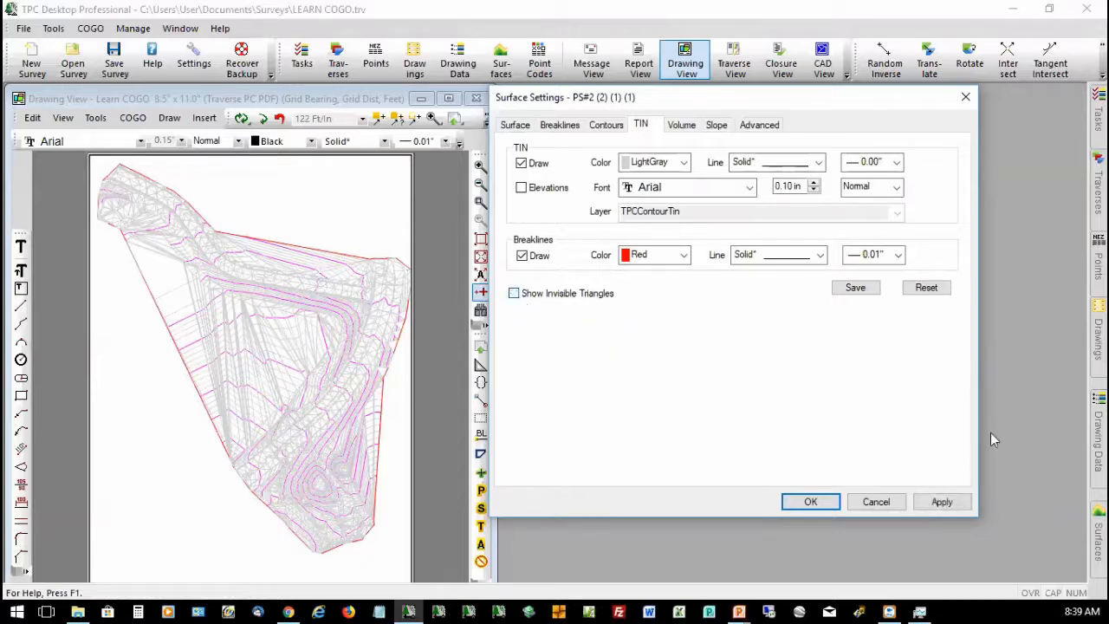
click(943, 505)
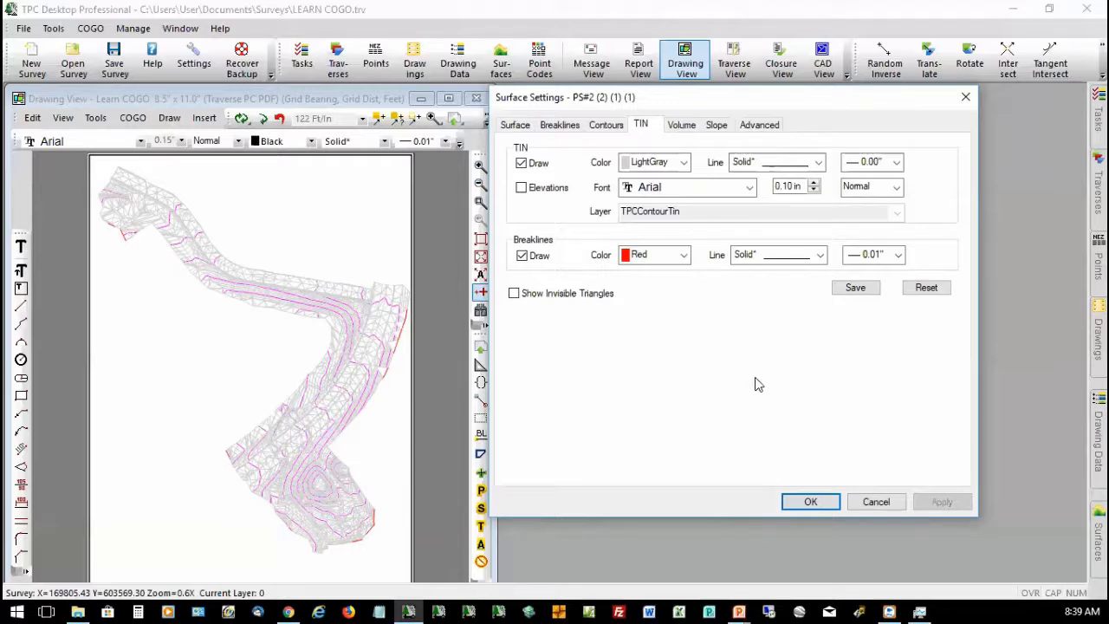
click(879, 502)
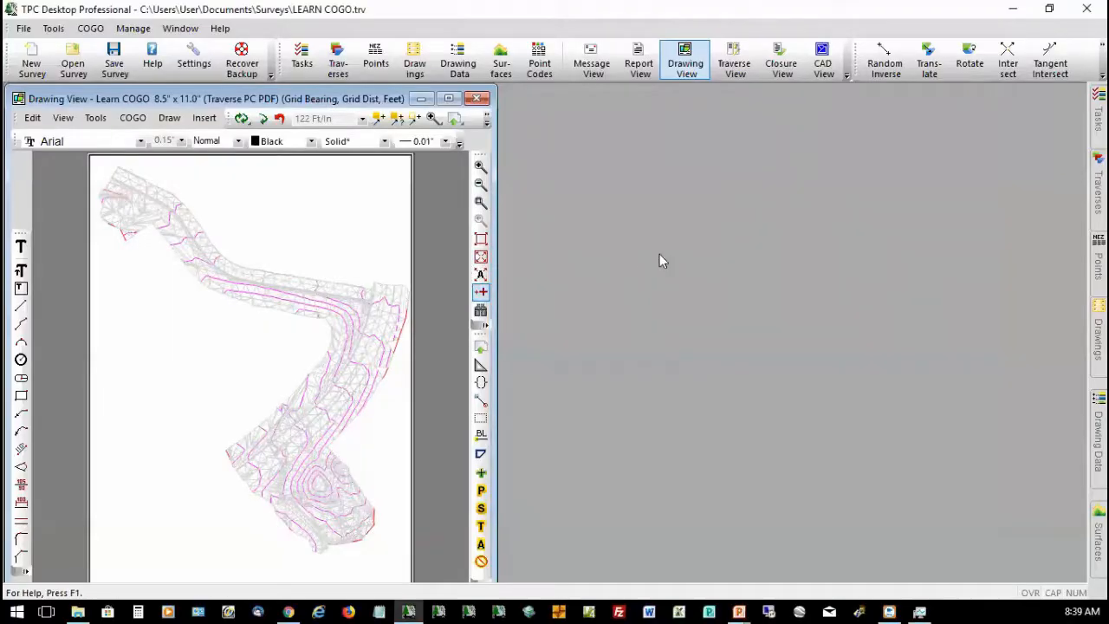
- Open the Lot 2 traverse in its own Traverse View and place it beside the drawing
click(1085, 188)
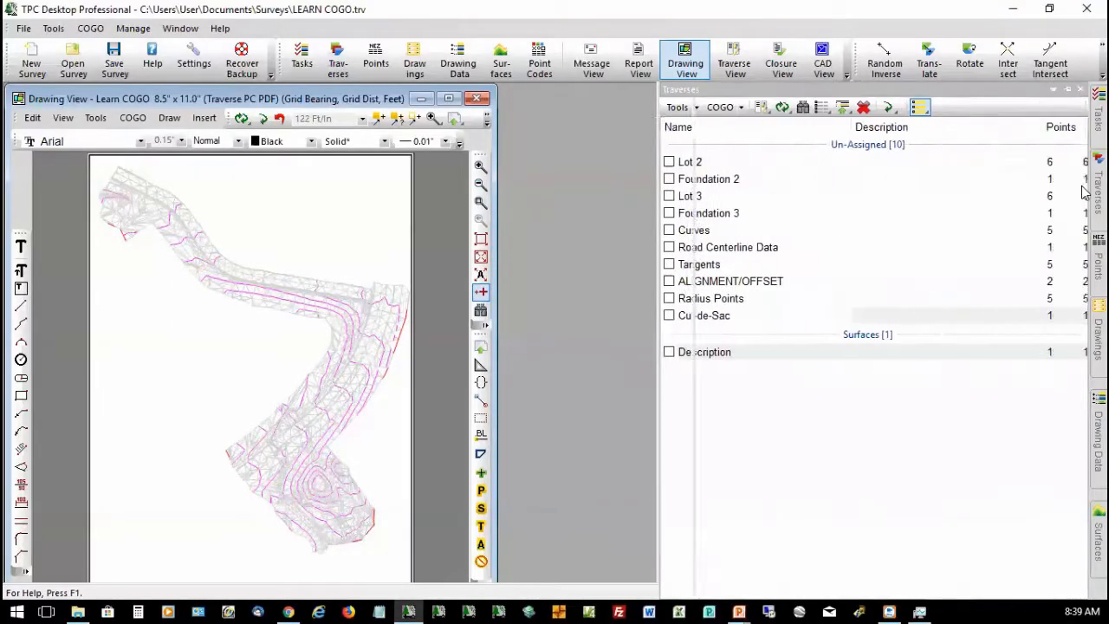
click(717, 162)
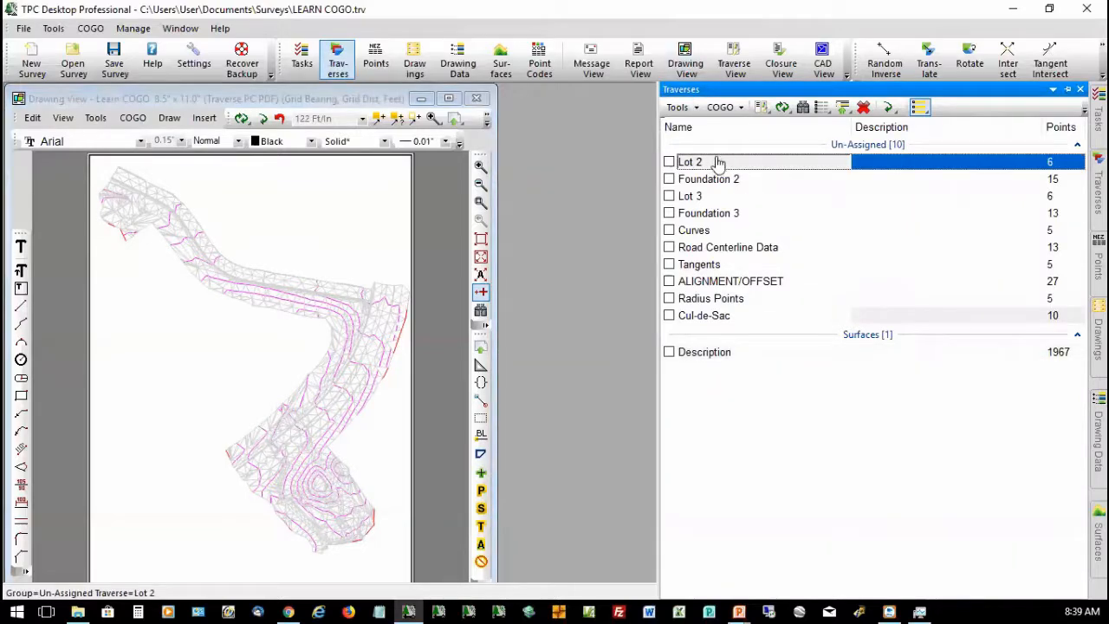
double_click(717, 162)
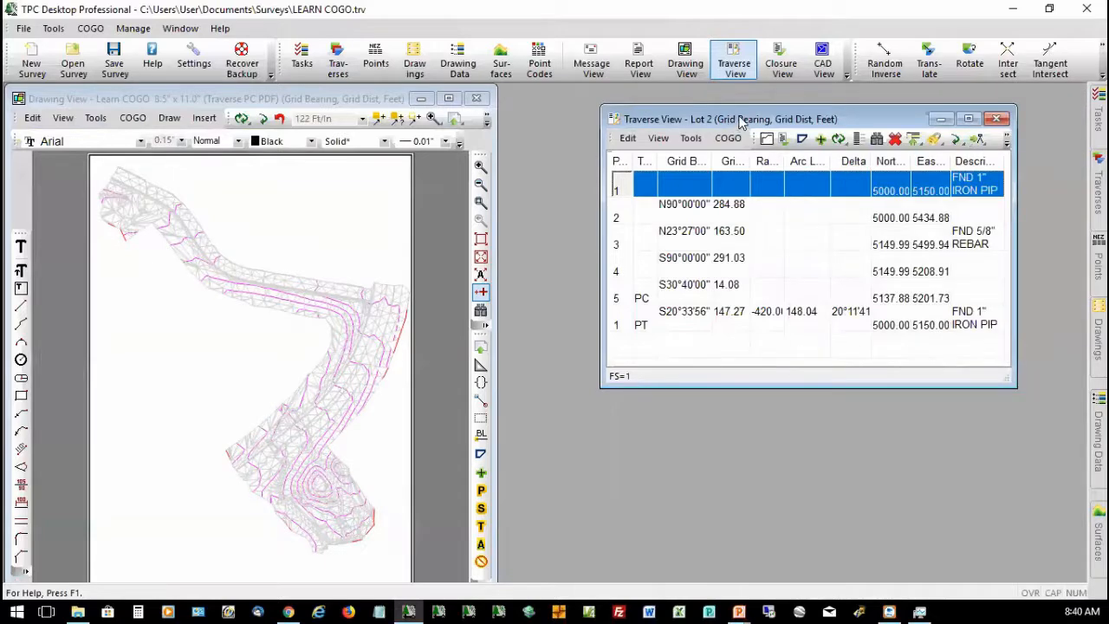
drag(741, 122, 651, 110)
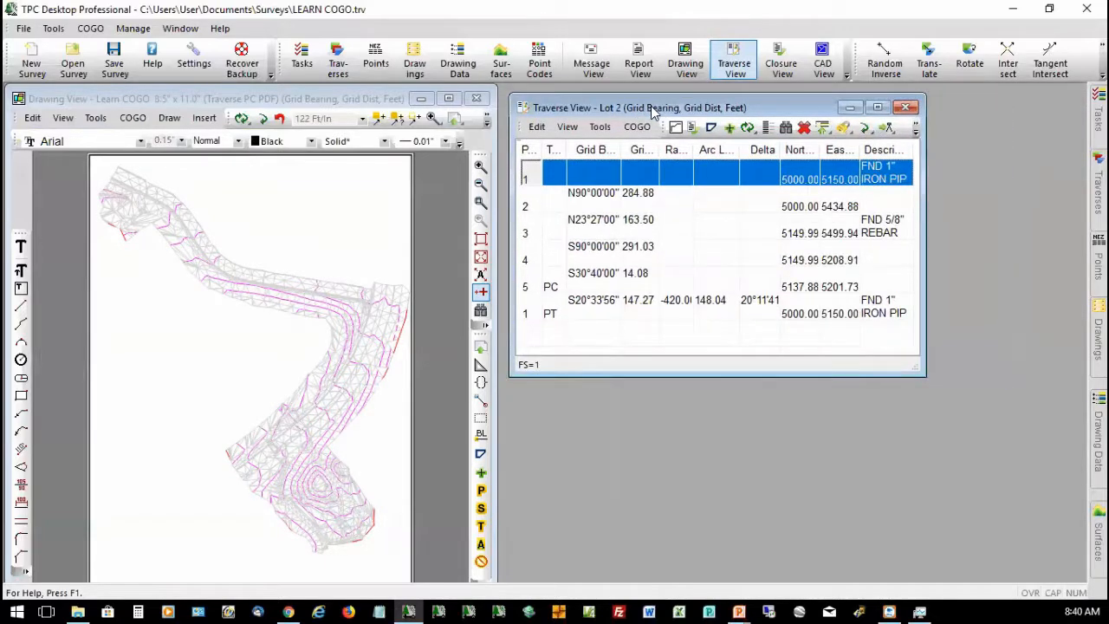
- Review the legal description report settings and decimal options for Lot 2, closing them without generating a report
click(600, 129)
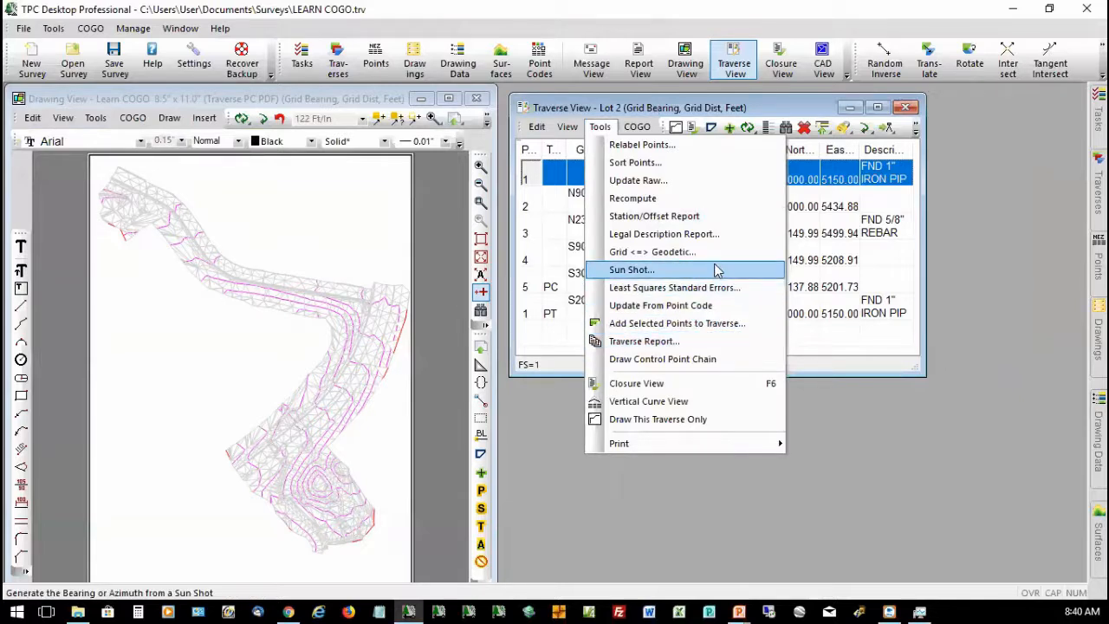
click(678, 234)
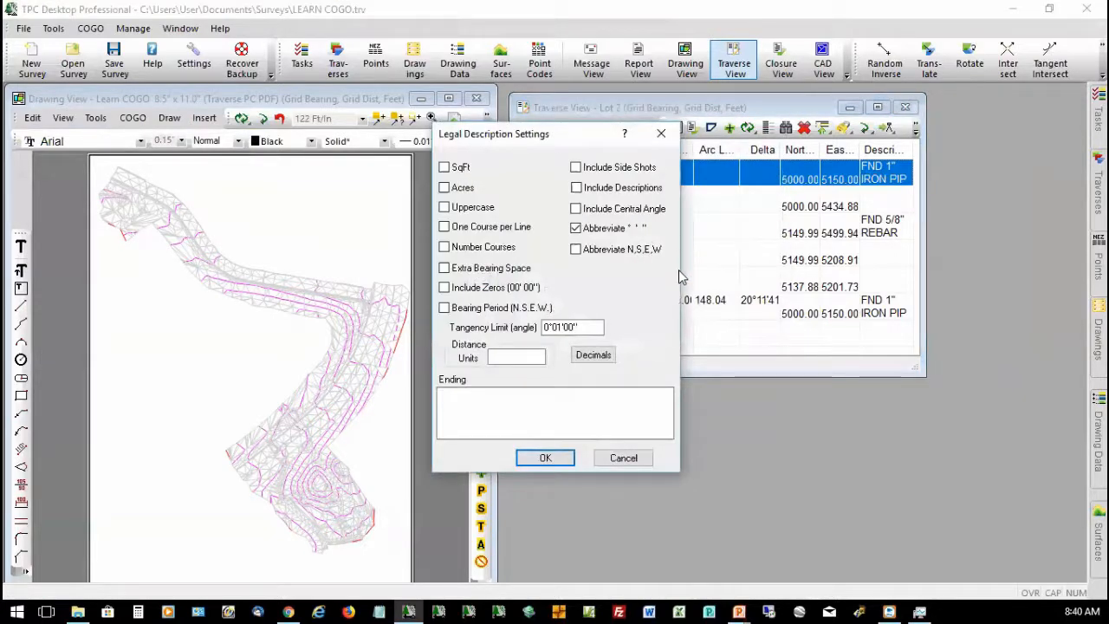
click(595, 355)
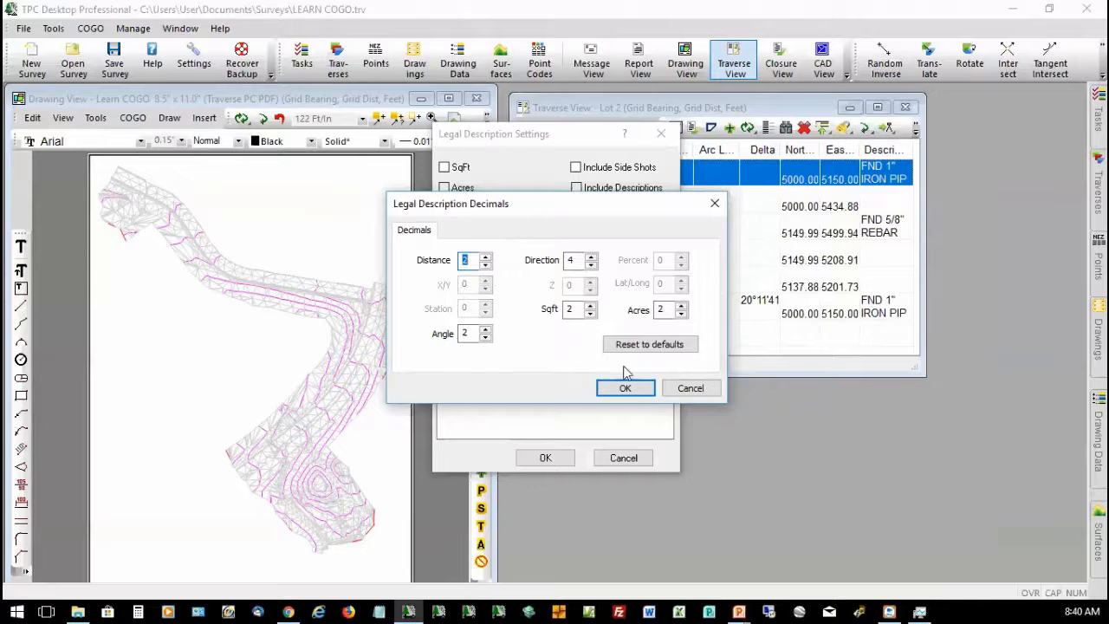
click(690, 389)
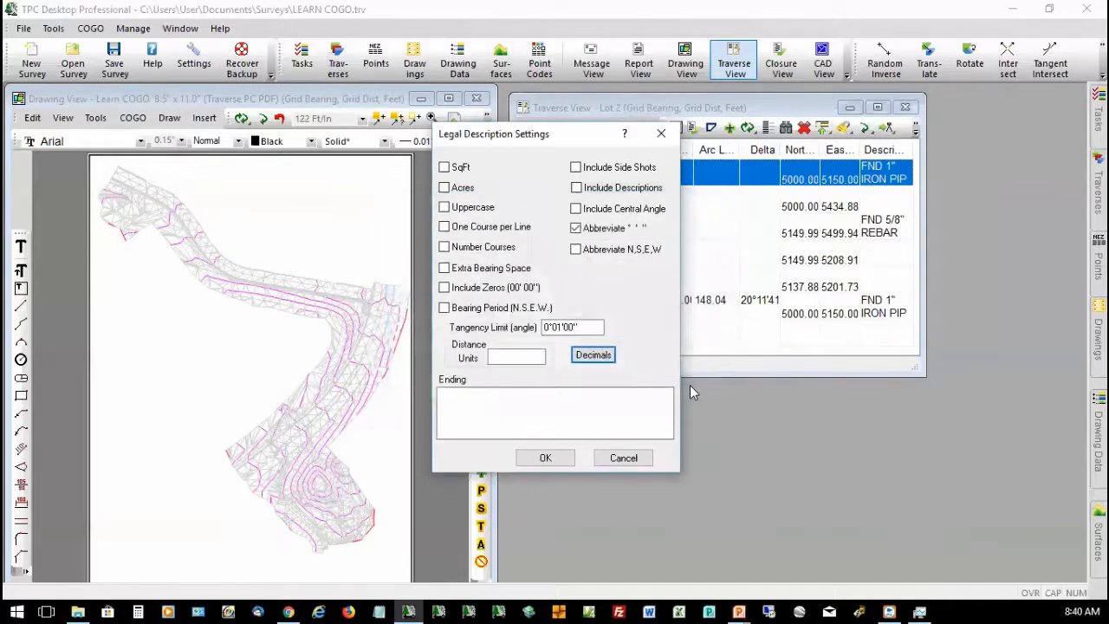
click(660, 135)
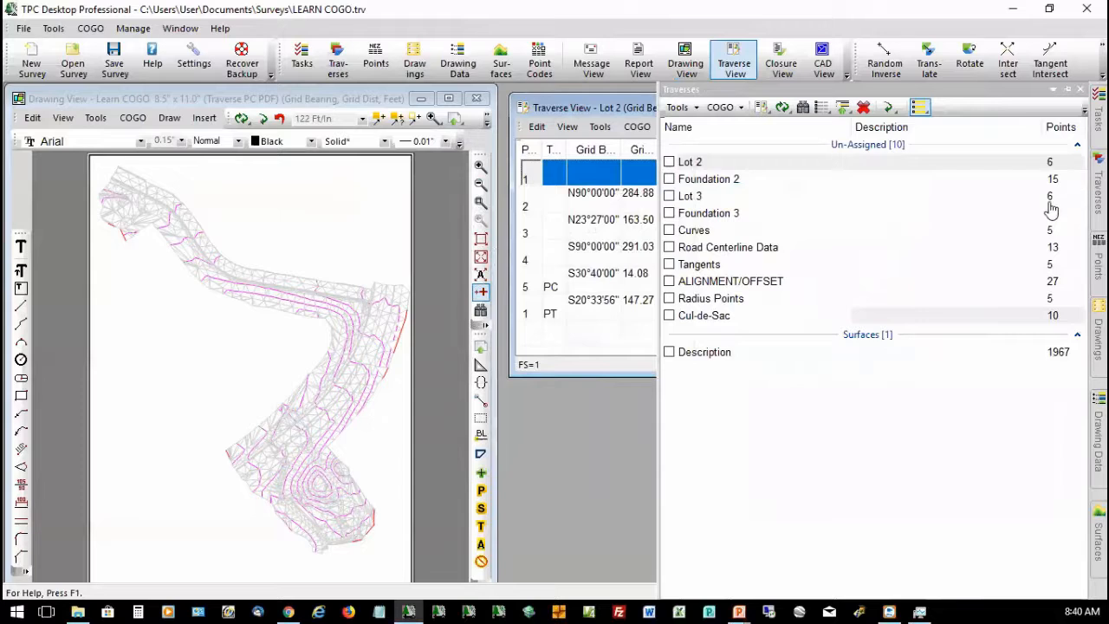
- Select the Lot 2 and Lot 3 traverses together in the traverse list
ctrl+click(732, 198)
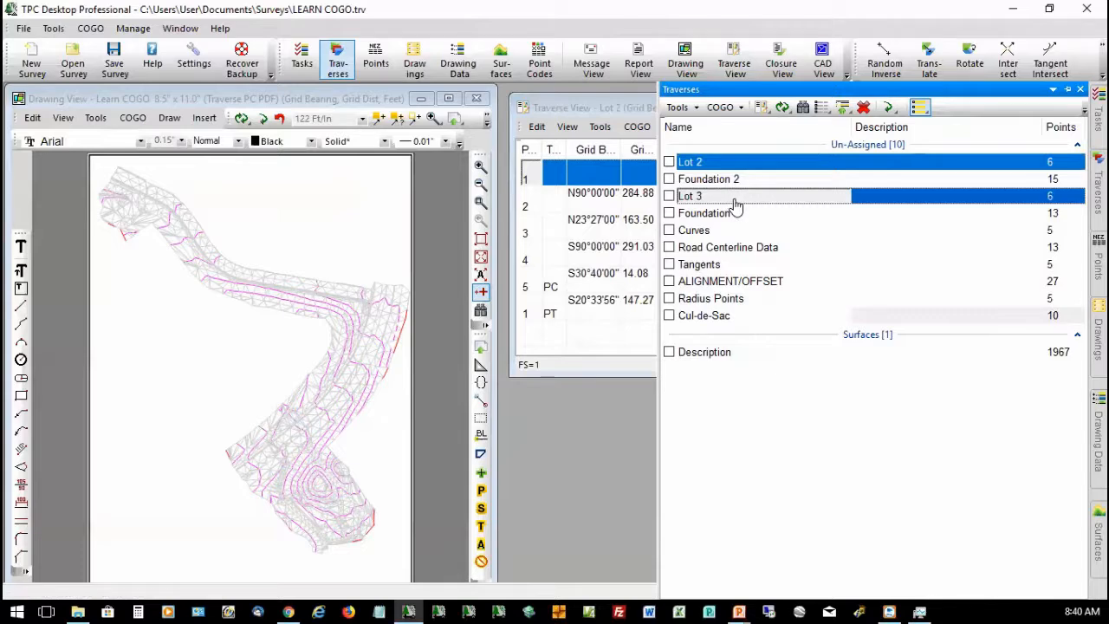
right_click(733, 205)
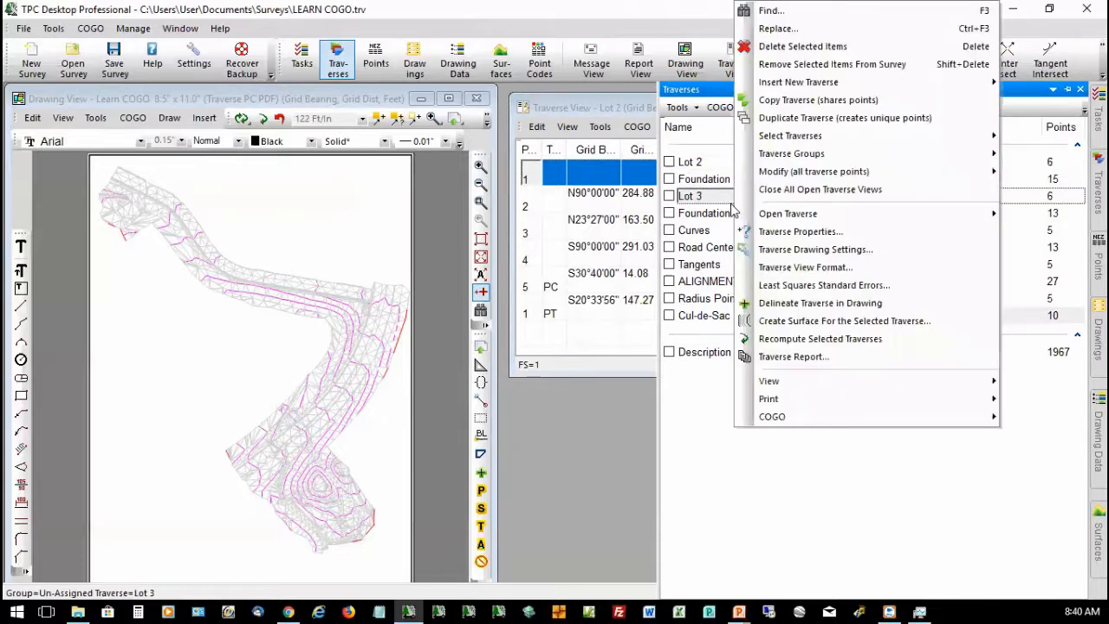
click(712, 164)
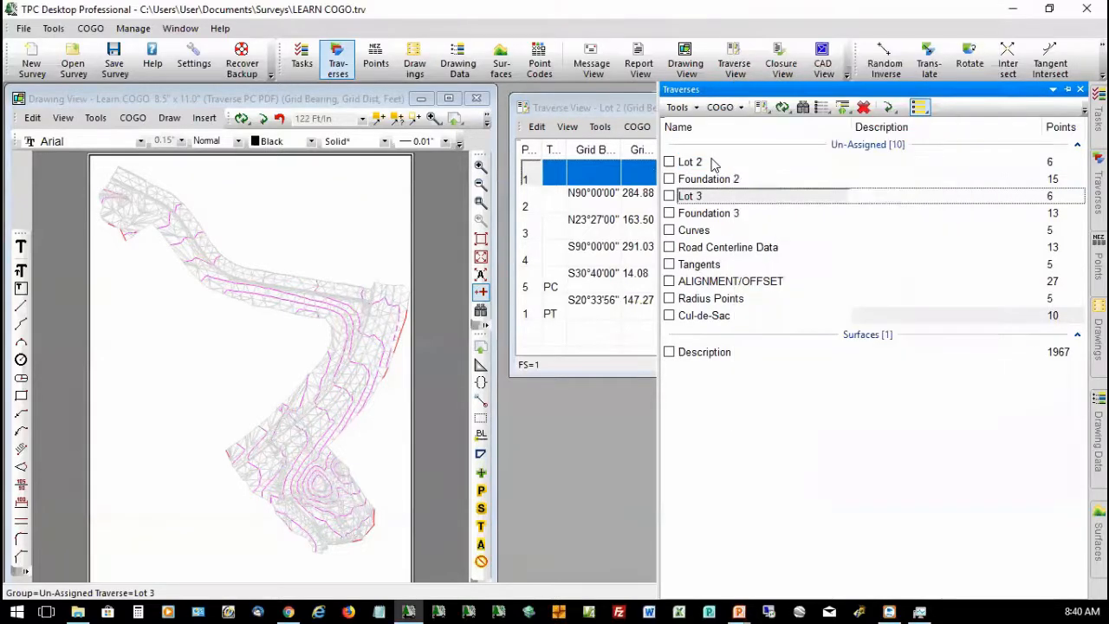
click(711, 163)
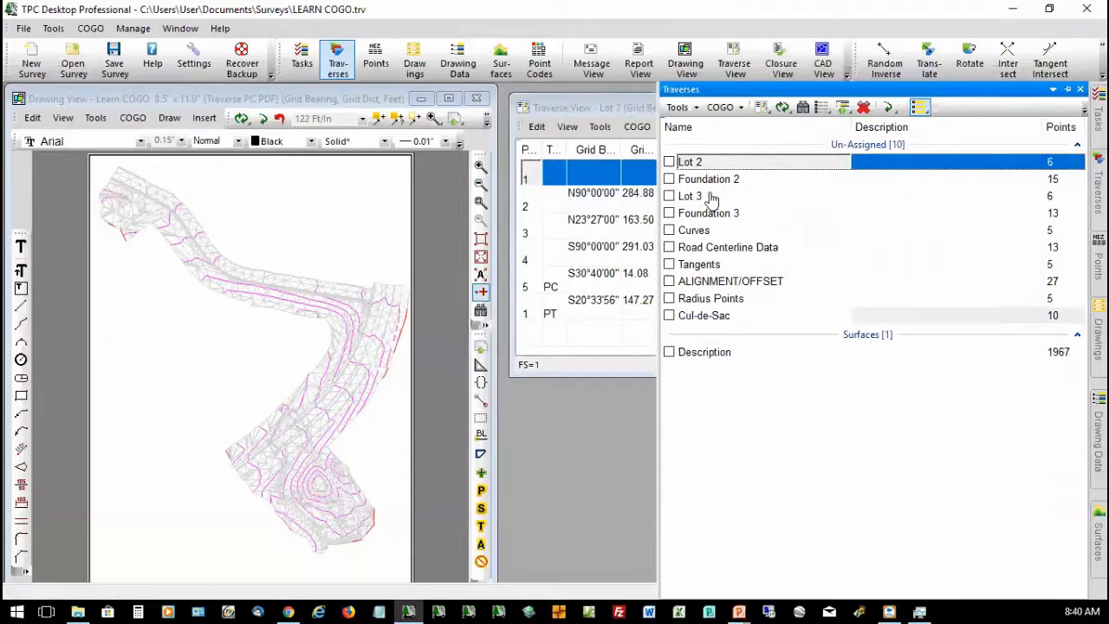
ctrl+click(708, 198)
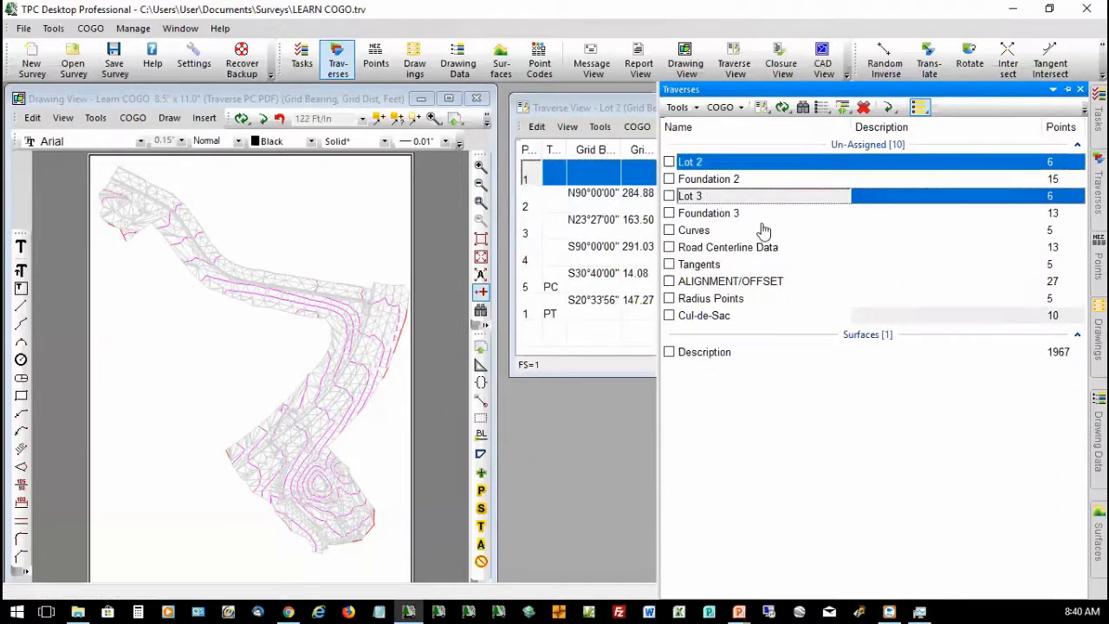
- Review the traverse report options for Lot 2 and Lot 3 with Legal Description included, checking its settings without generating a report
click(680, 107)
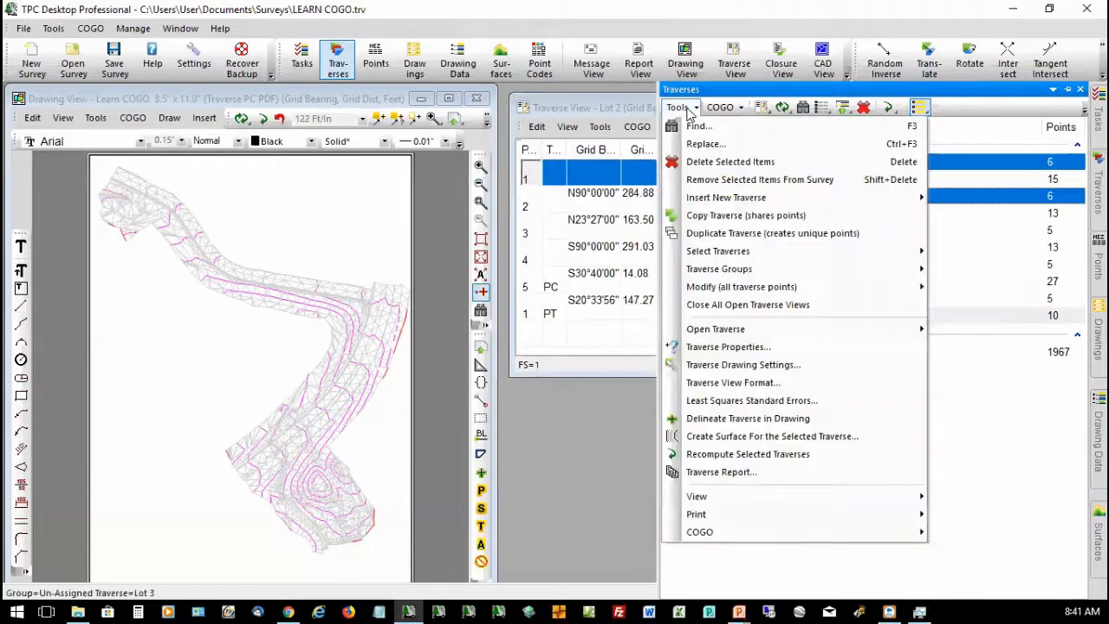
click(759, 471)
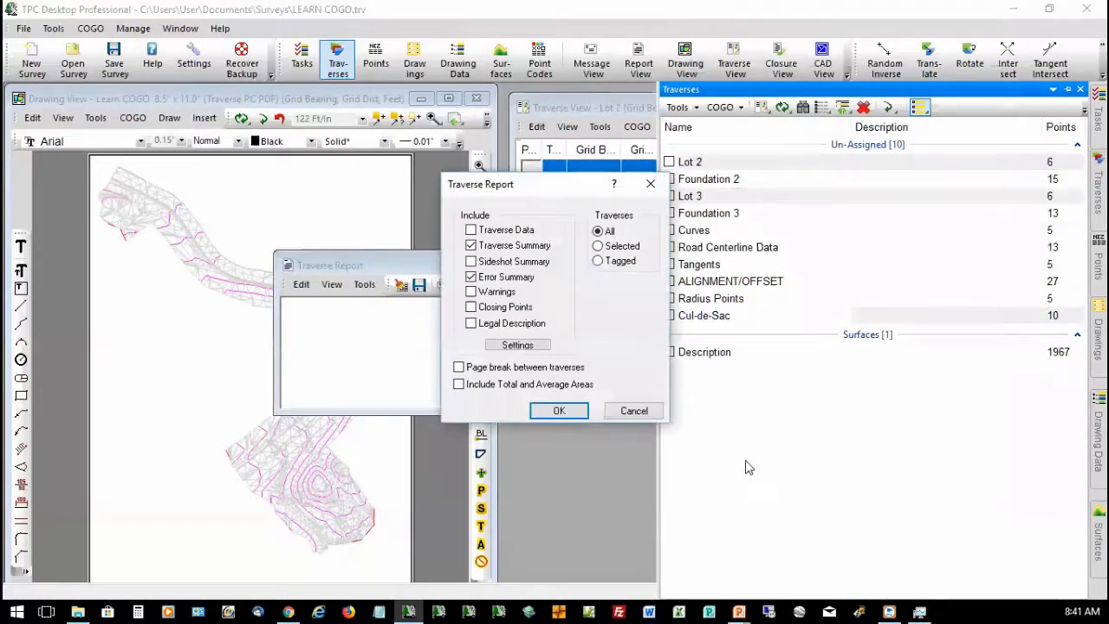
click(470, 323)
click(533, 347)
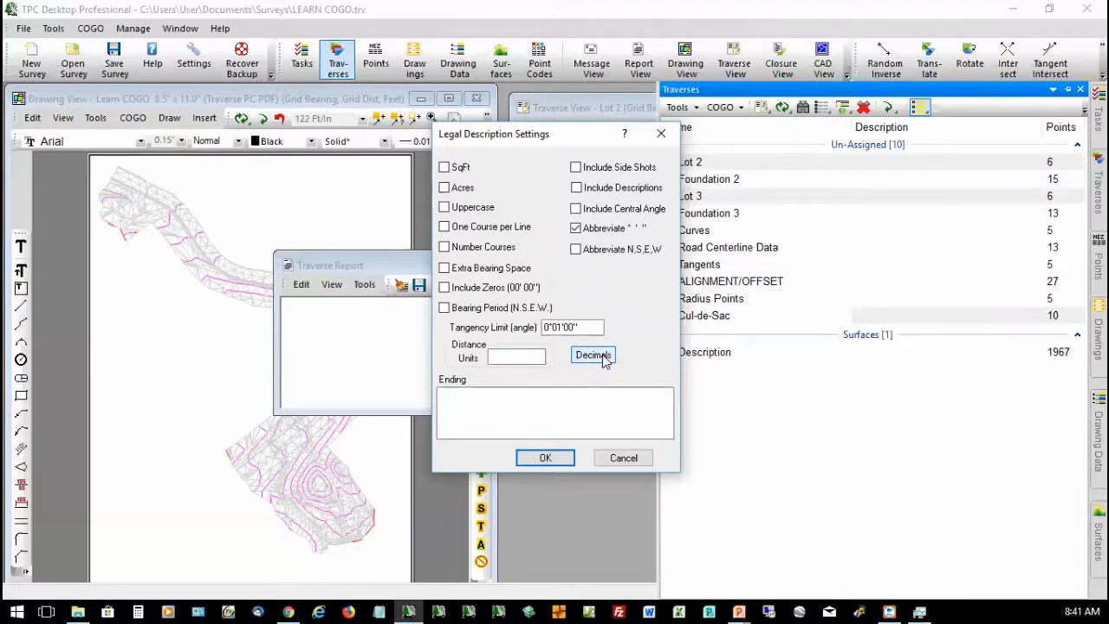
click(545, 457)
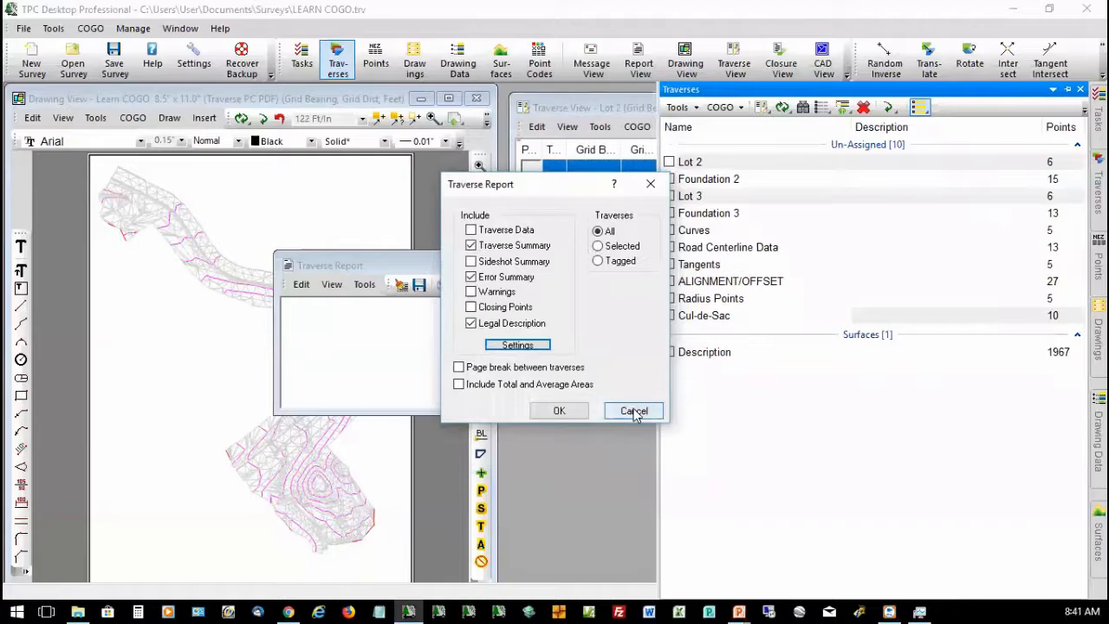
click(633, 410)
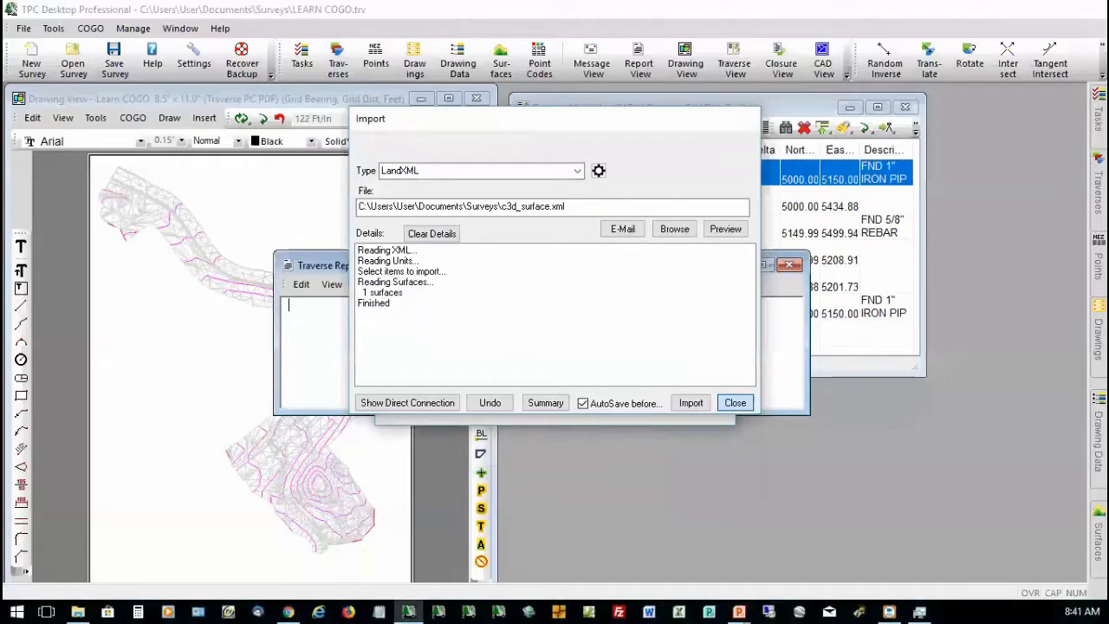
- Close the finished import window, the empty Traverse Report and the Lot 2 Traverse View
click(735, 399)
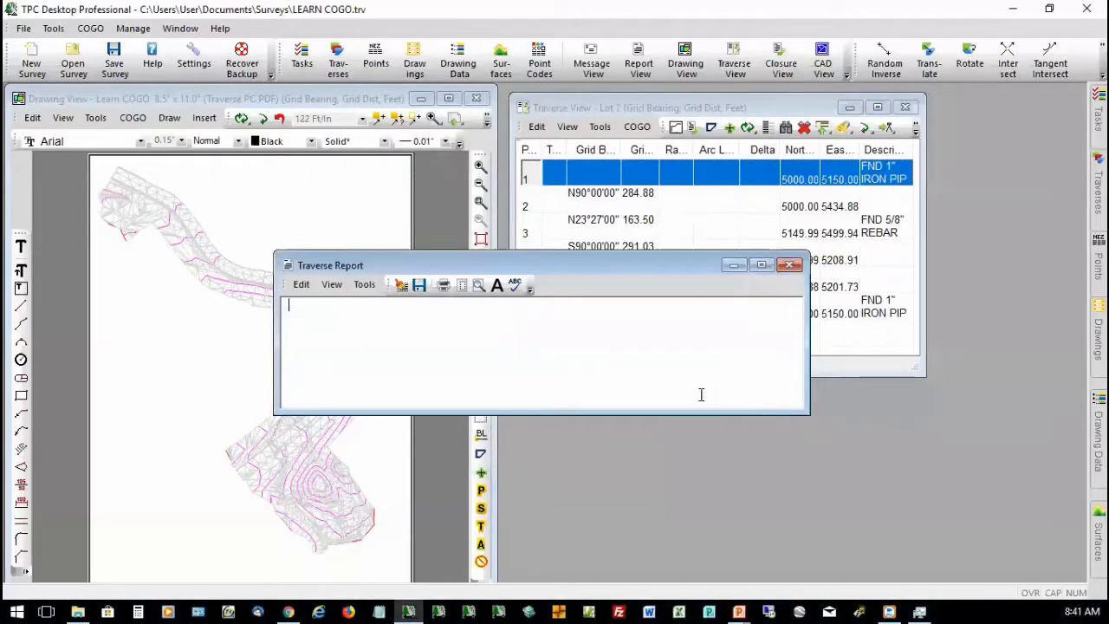
click(788, 264)
click(905, 107)
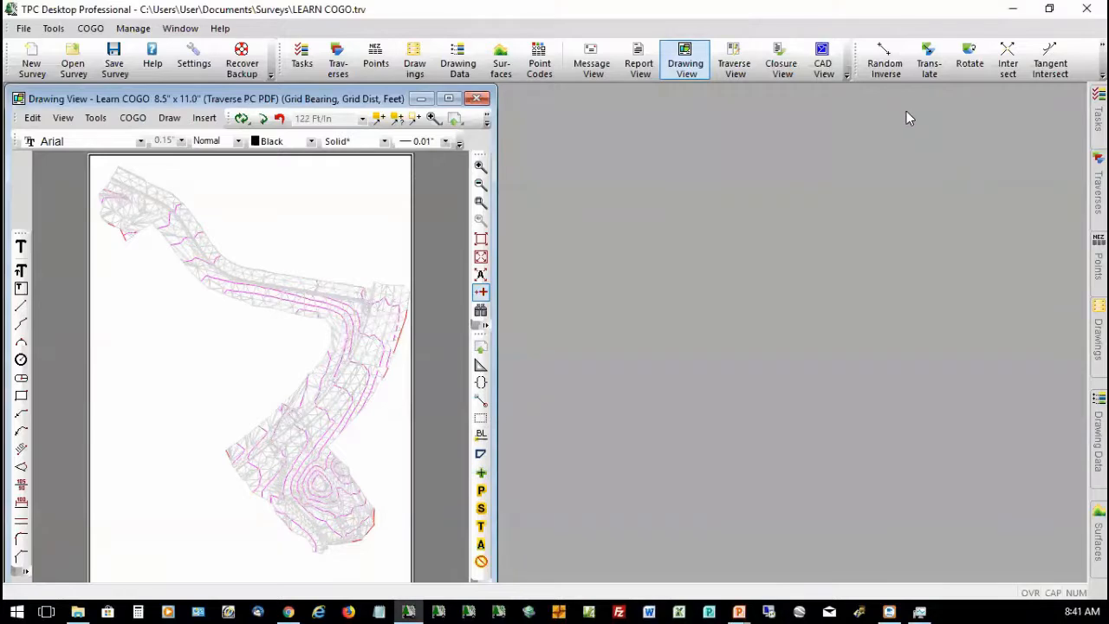
- Format the Tasks manager's recent survey list to show Filename Only, with full-pathname tooltips turned off
click(1097, 117)
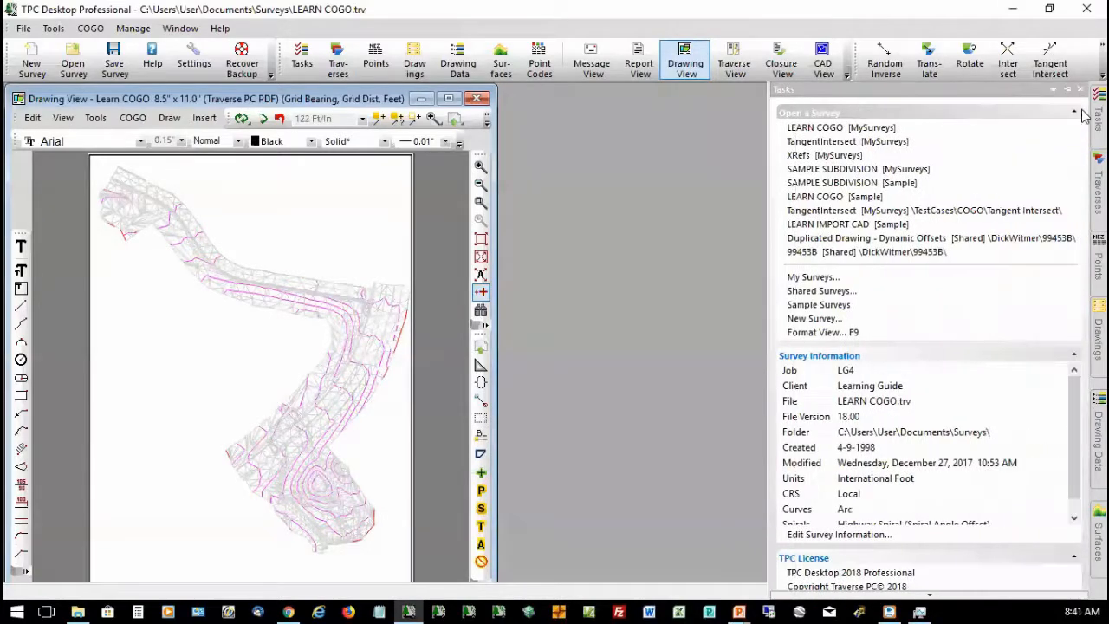
click(853, 91)
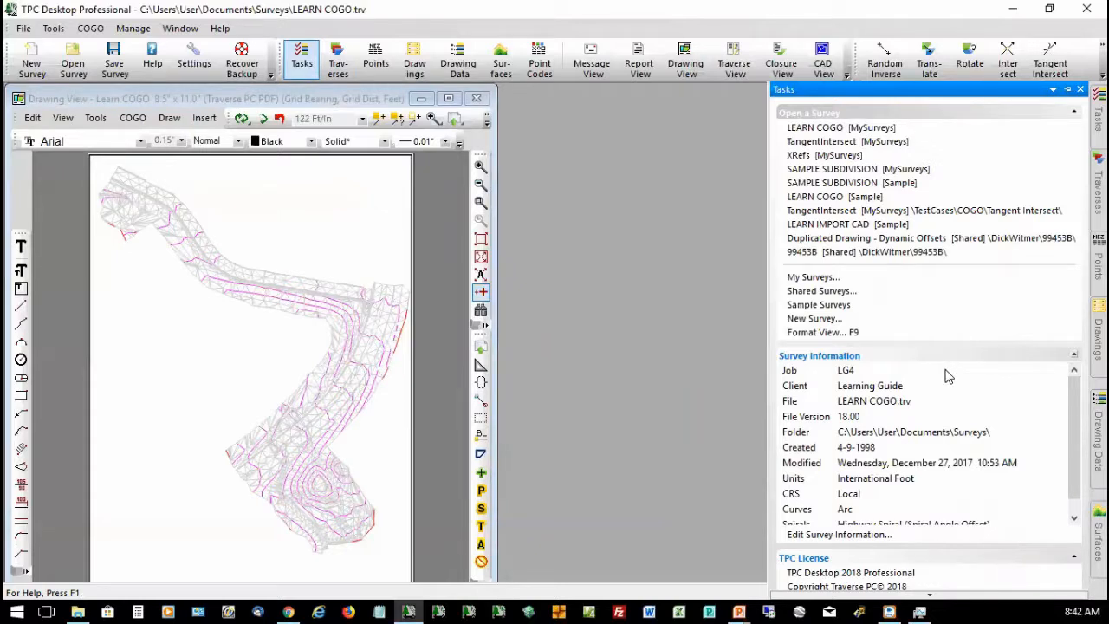
click(810, 334)
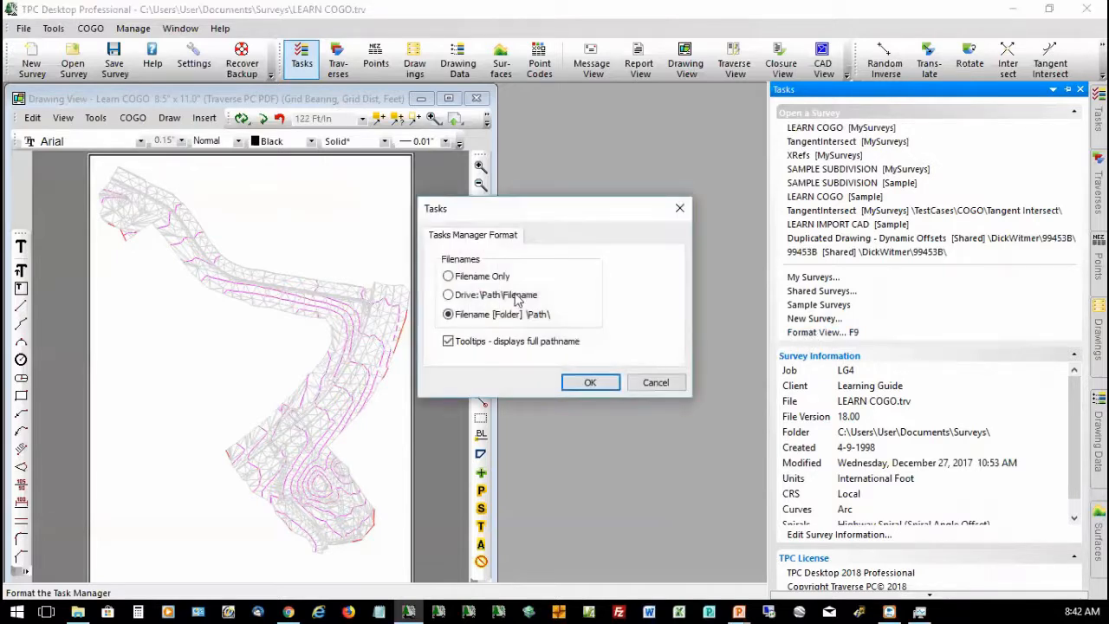
click(448, 275)
click(448, 342)
click(591, 383)
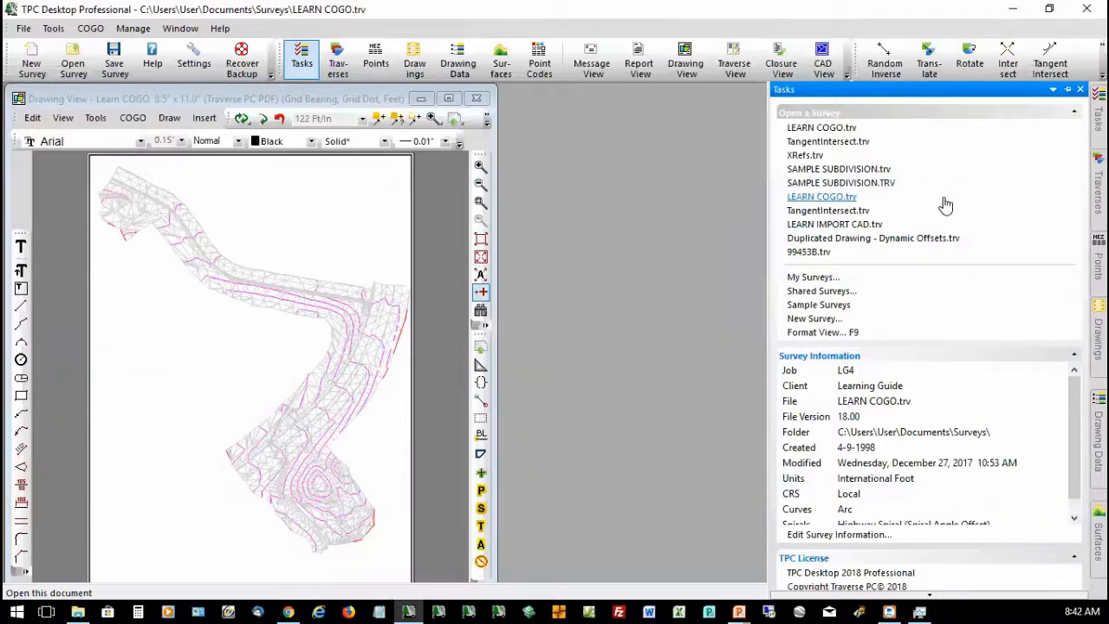
- Change the Tasks manager's filename format to Drive:\Path\Filename
click(845, 336)
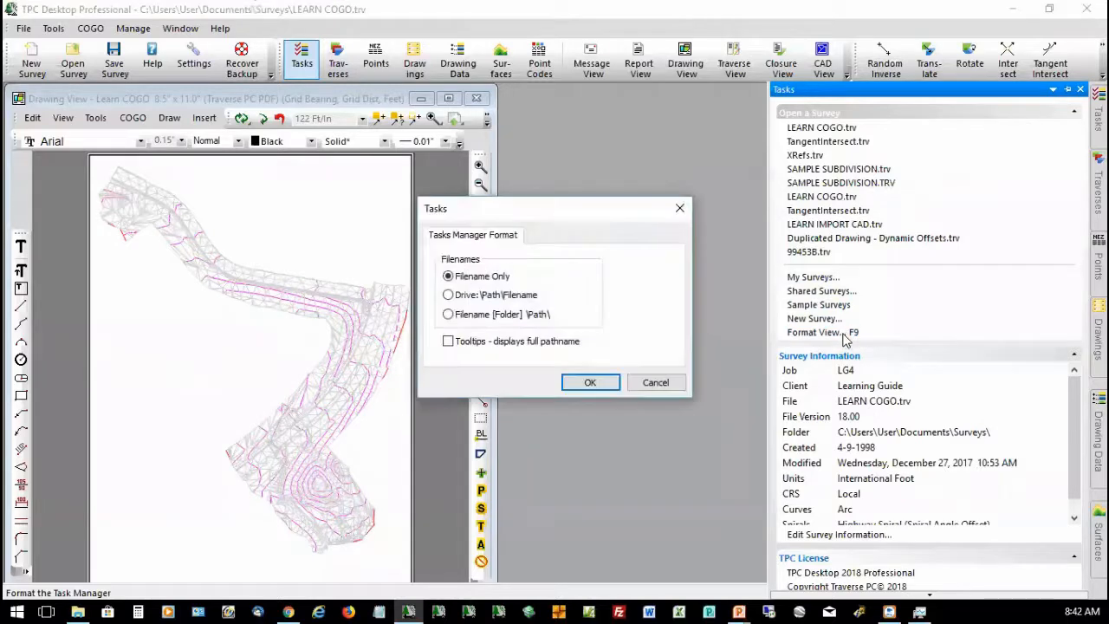
click(448, 296)
click(590, 382)
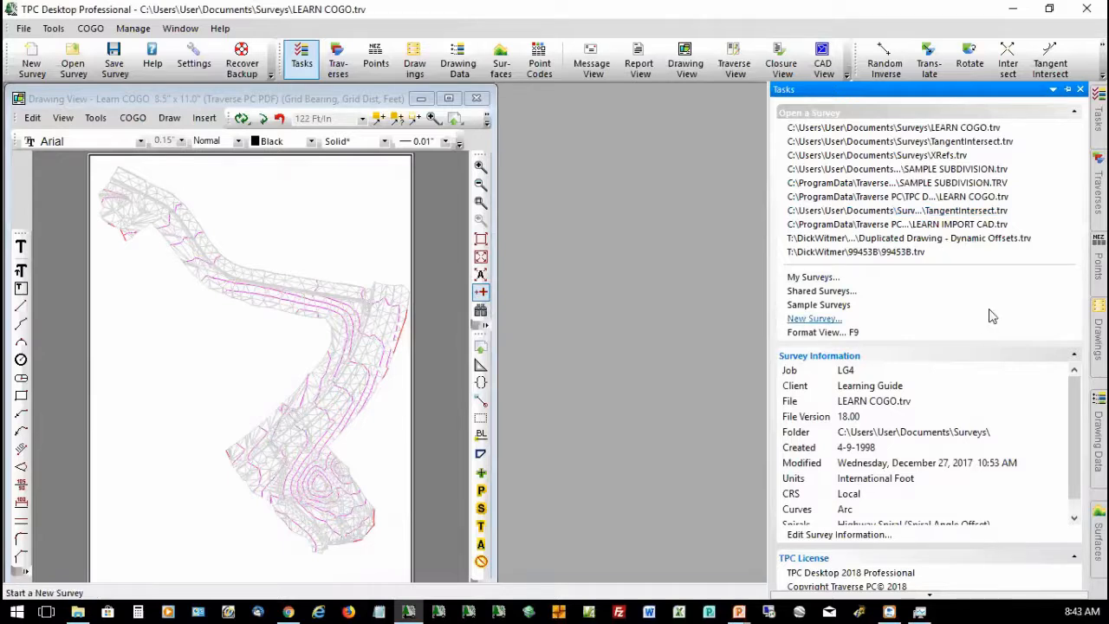
- Set the Tasks manager's filename format to Filename [Folder] \Path\ and enable tooltips that display the full pathname
click(823, 333)
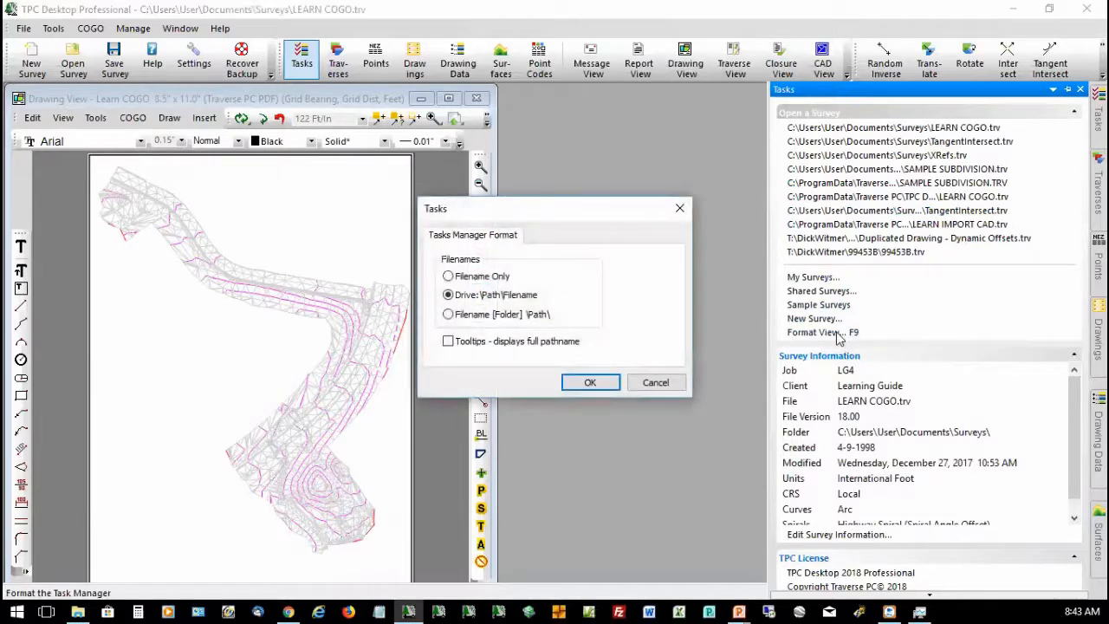
click(448, 316)
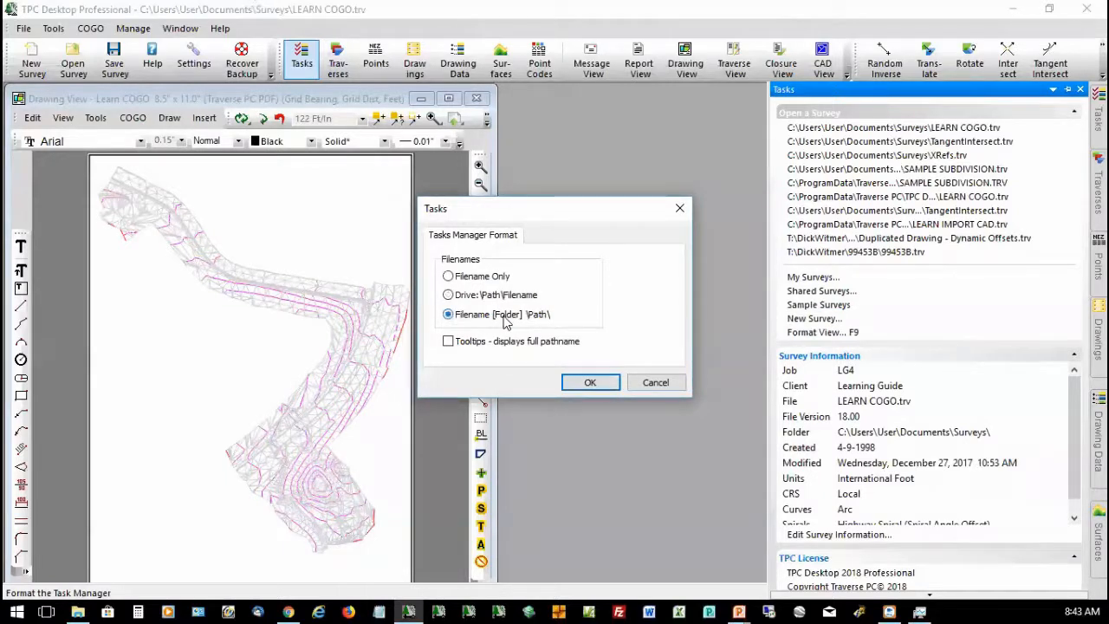
click(589, 384)
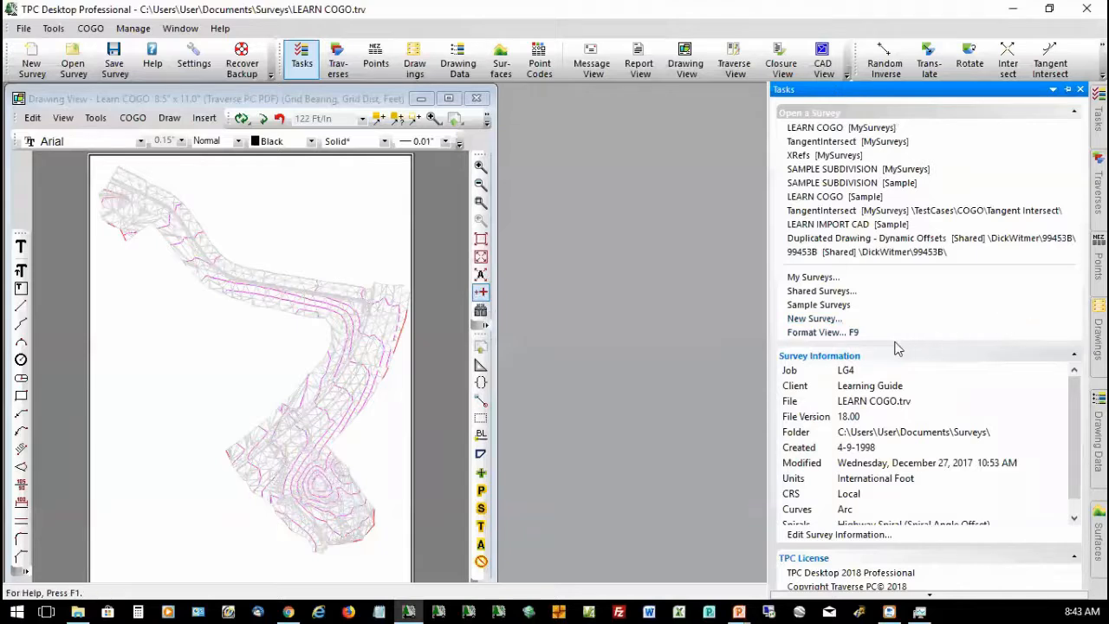
click(837, 335)
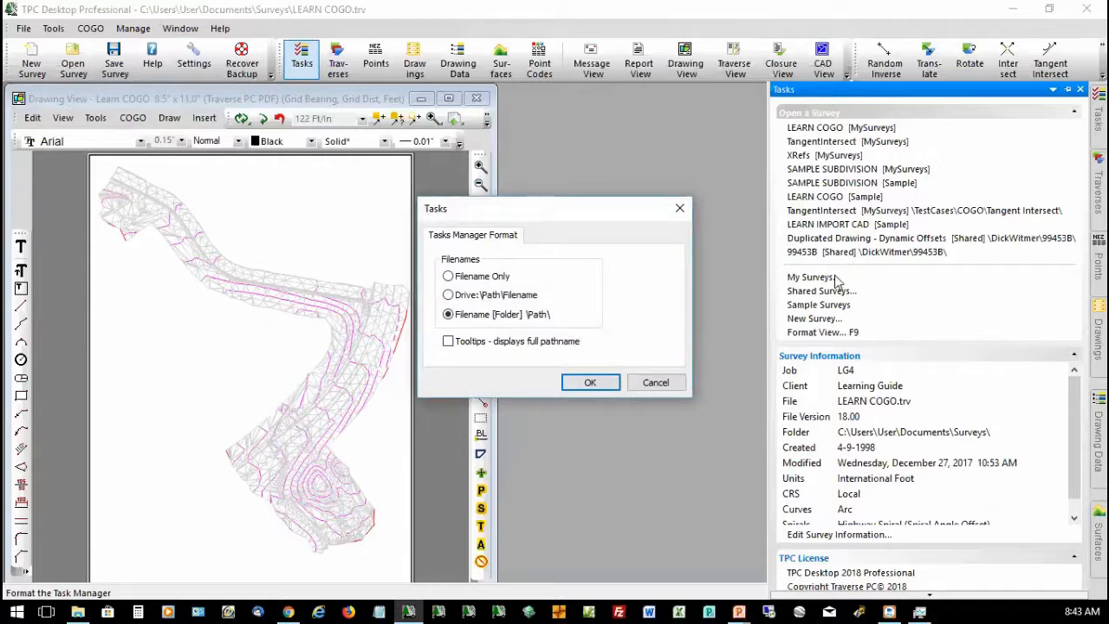
click(448, 341)
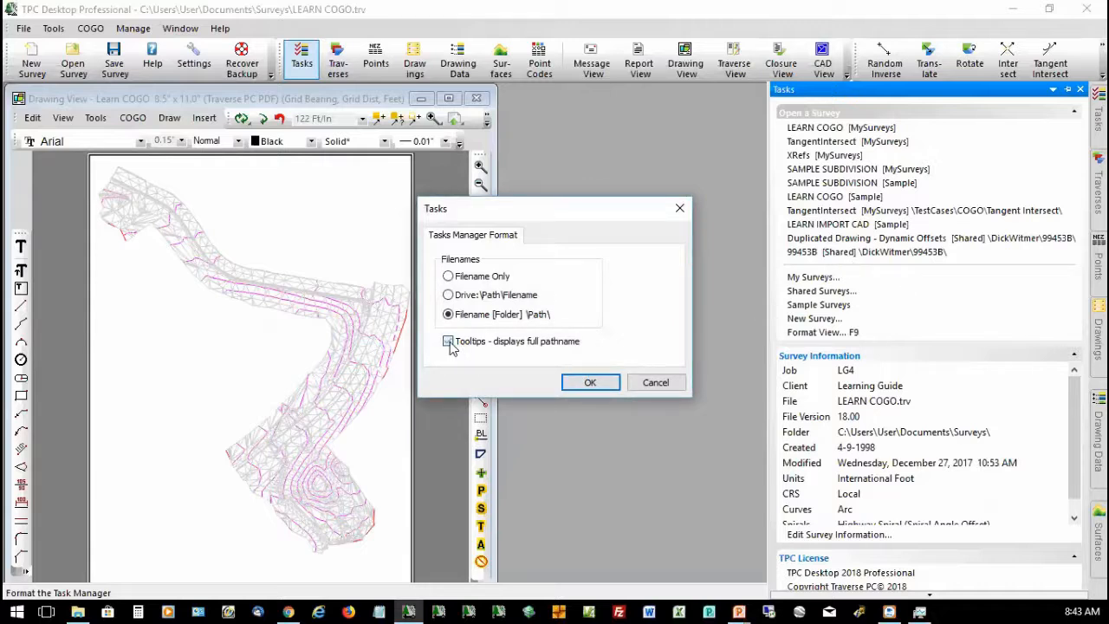
click(589, 381)
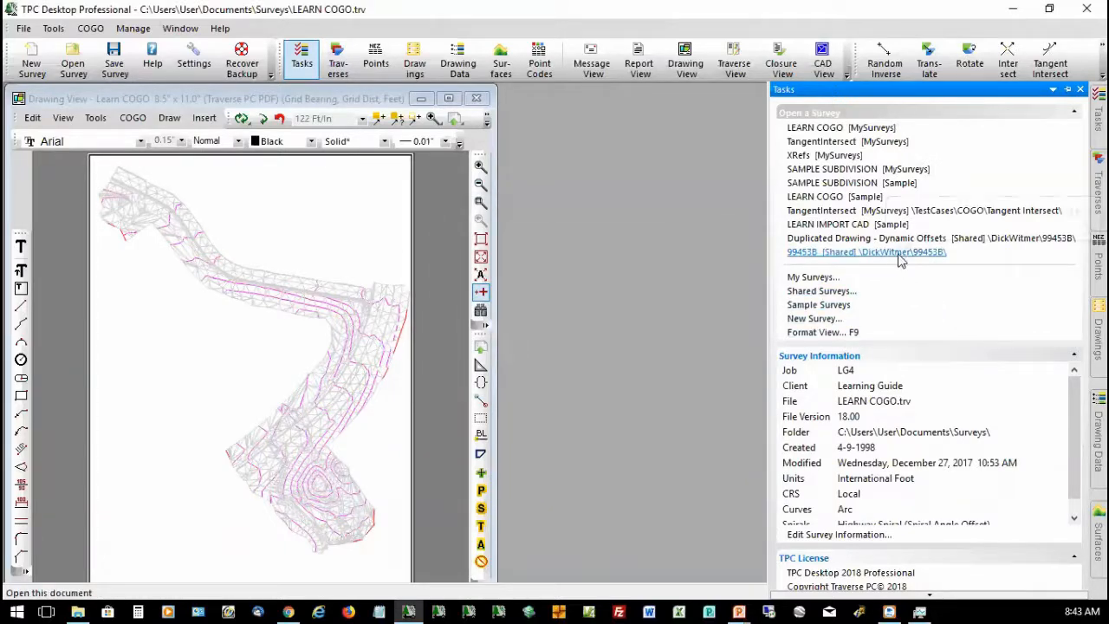
mouse_move(900, 259)
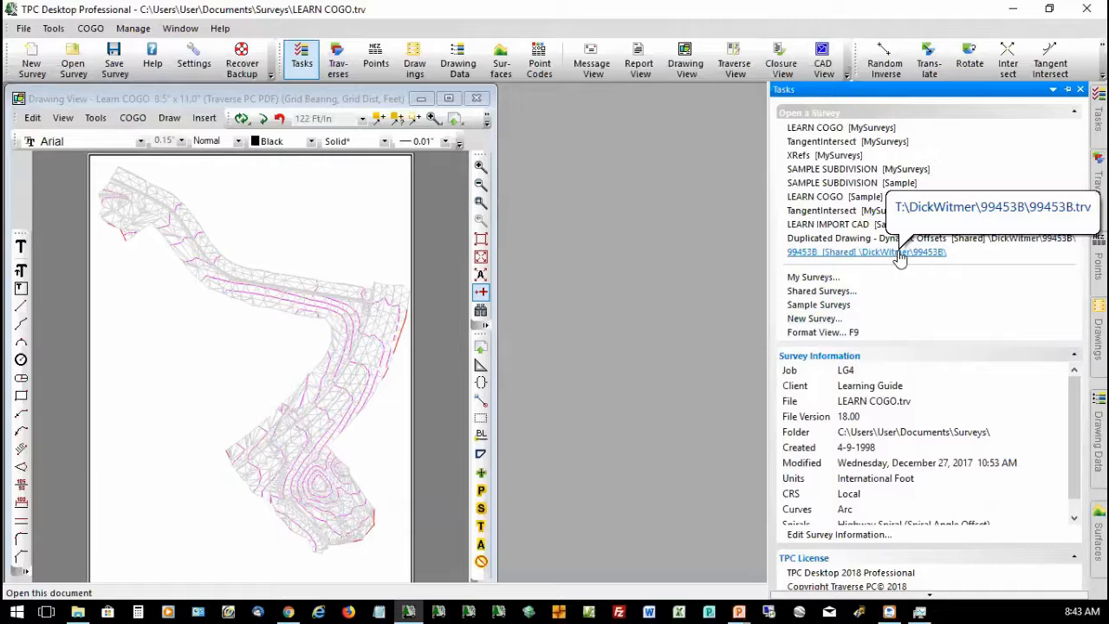
mouse_move(872, 225)
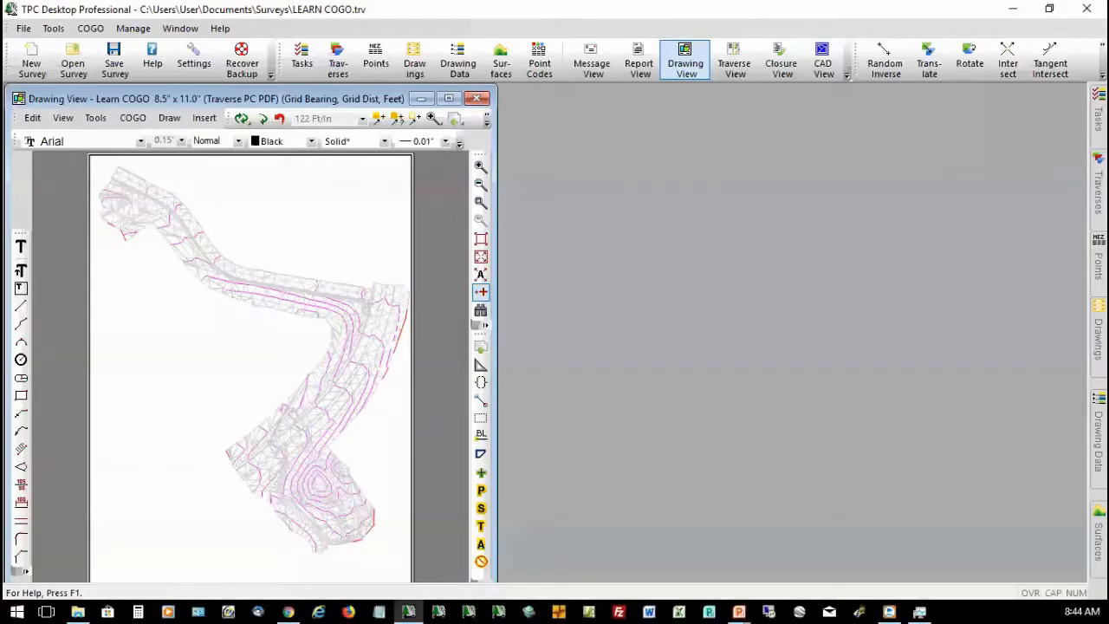
- Start a new import without saving the survey and set its type to Generic Raw Data (CSV)
click(23, 32)
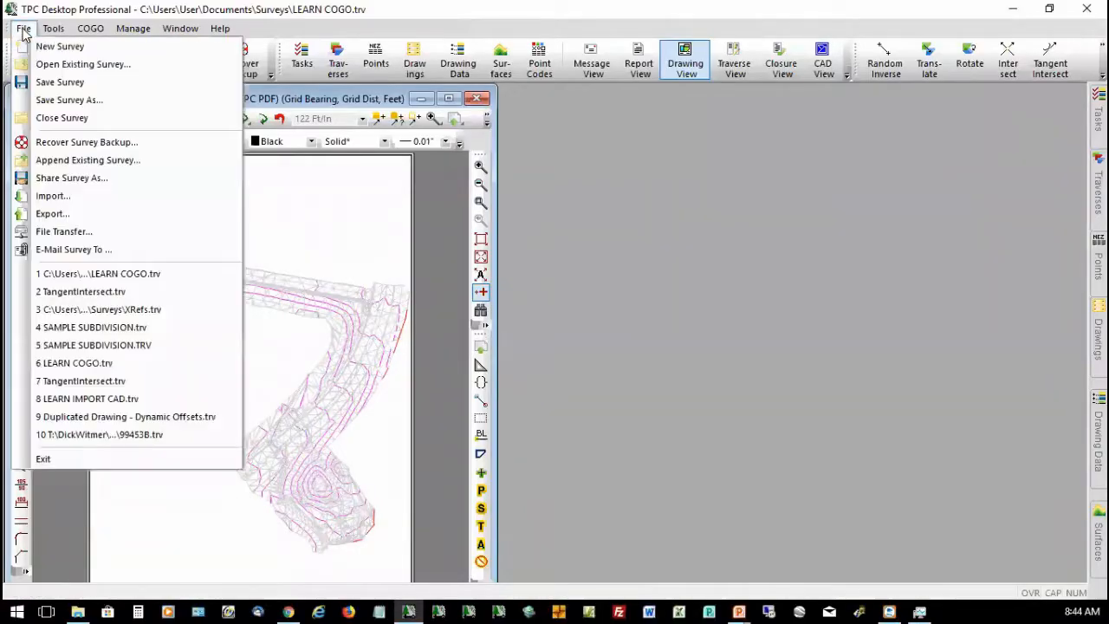
click(52, 196)
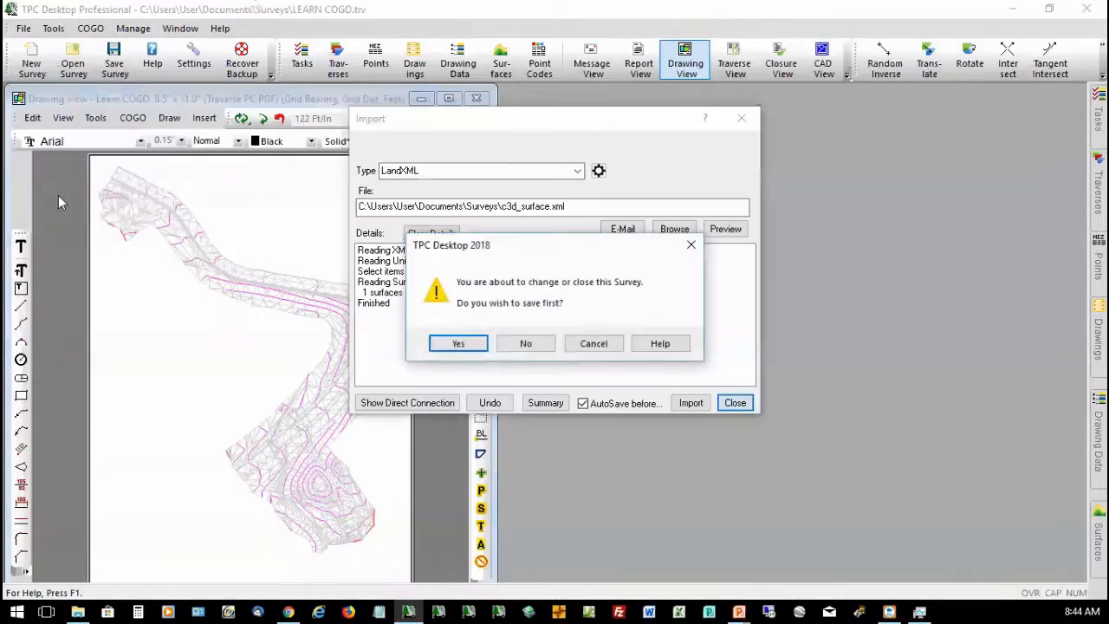
click(528, 342)
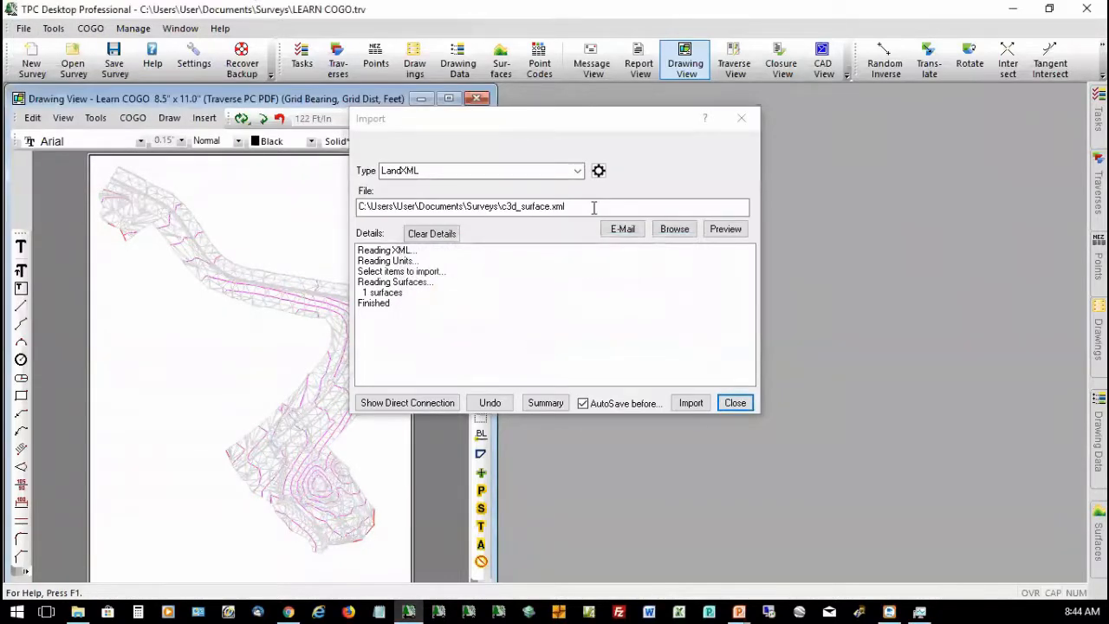
click(577, 170)
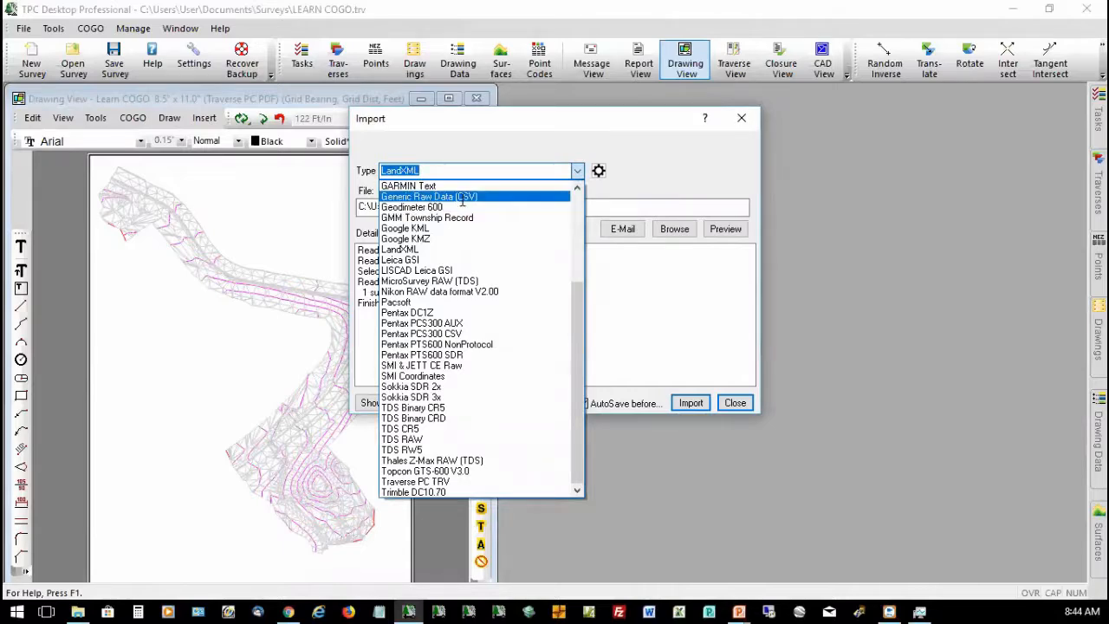
click(465, 197)
- Examine the Generic Raw Data (CSV) import settings and the full list of format codes, leaving them unchanged
click(598, 171)
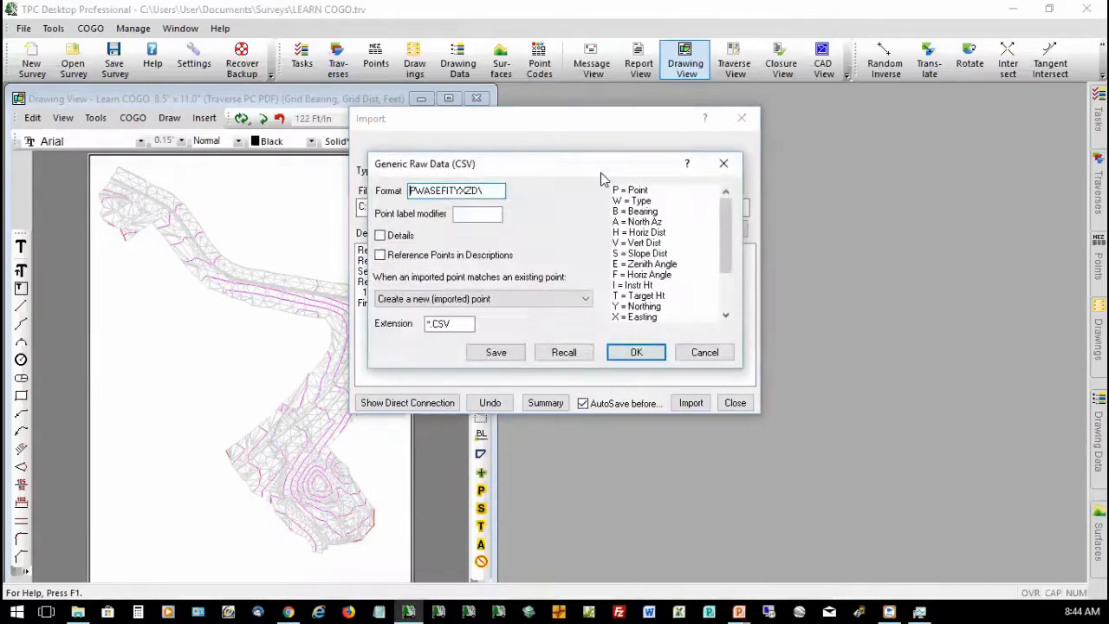
drag(726, 219, 728, 260)
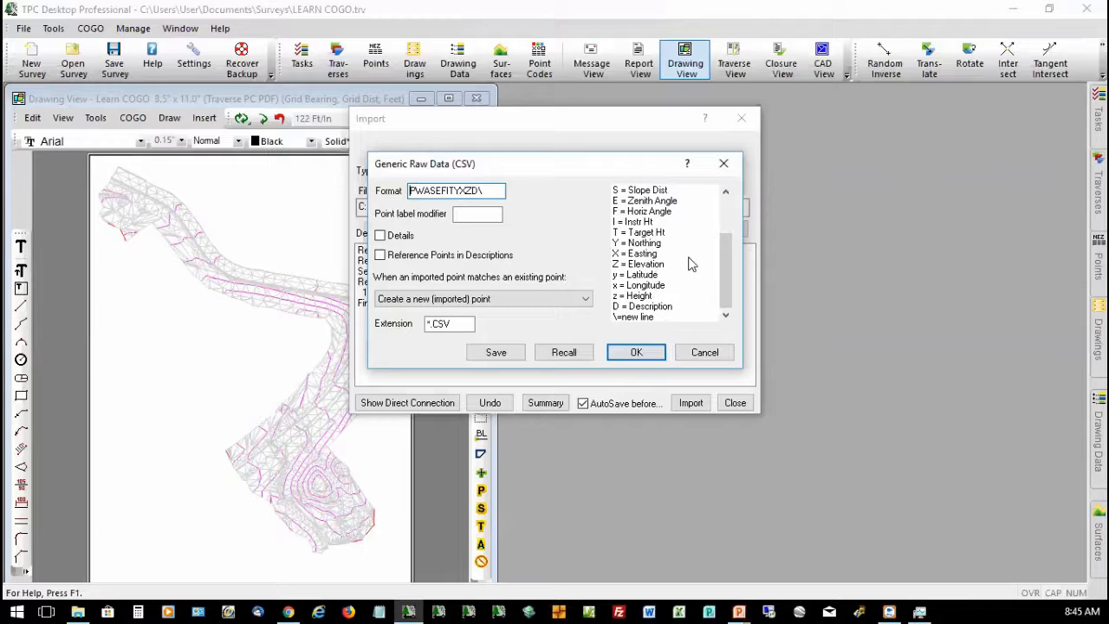
scroll(691, 264, up, 2)
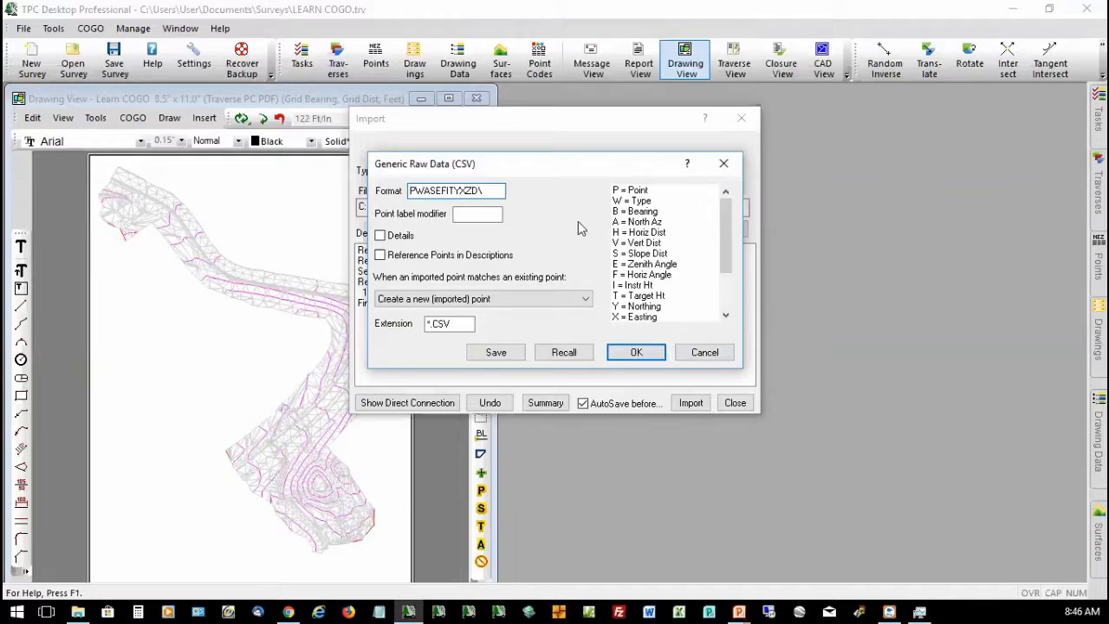
click(704, 352)
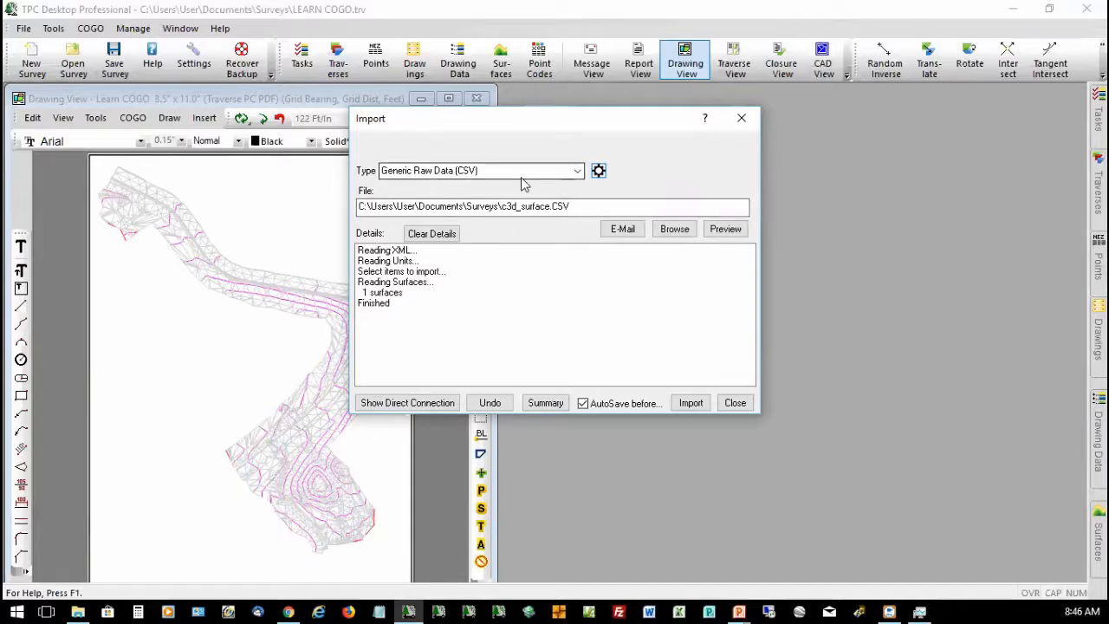
- Switch the import type to ASCII
click(578, 176)
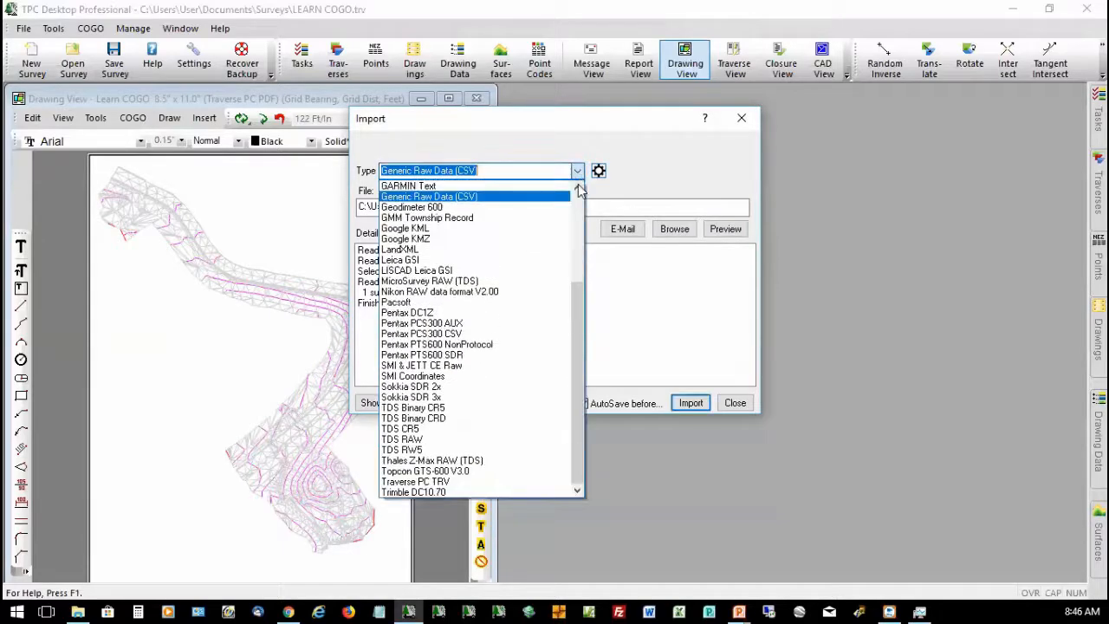
drag(572, 299, 577, 205)
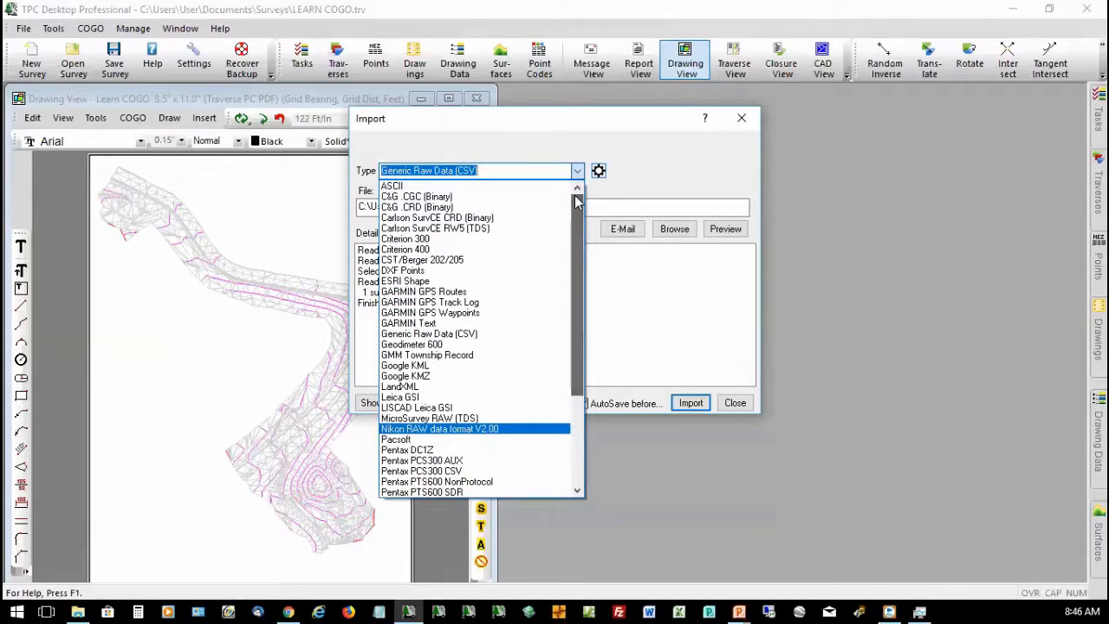
click(518, 187)
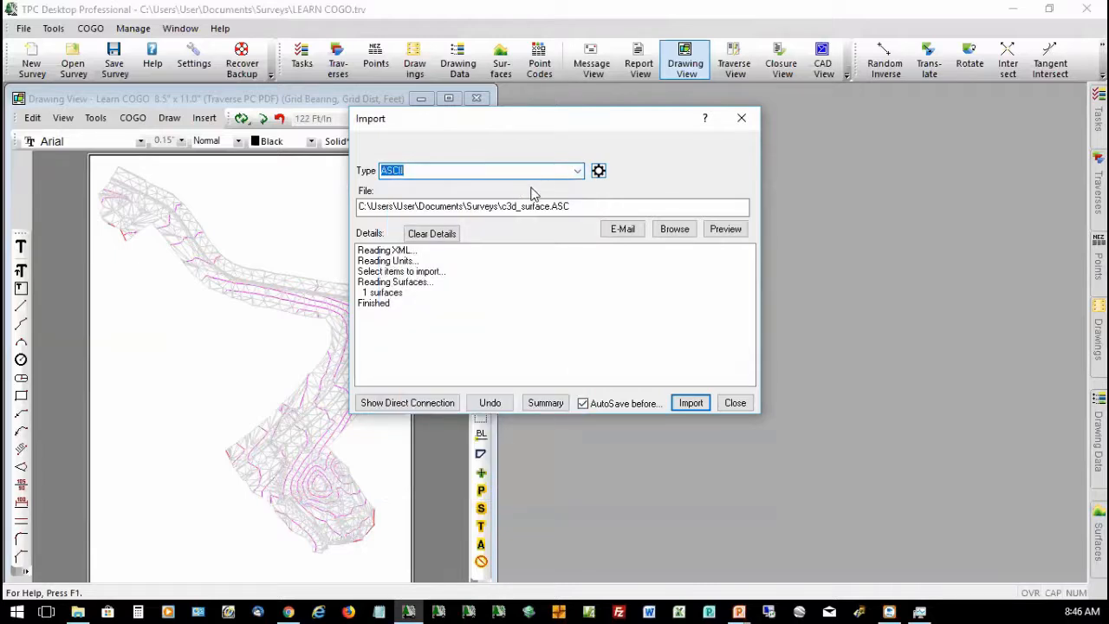
- Try csv as the file extension in the ASCII import settings, closing them without saving
click(599, 171)
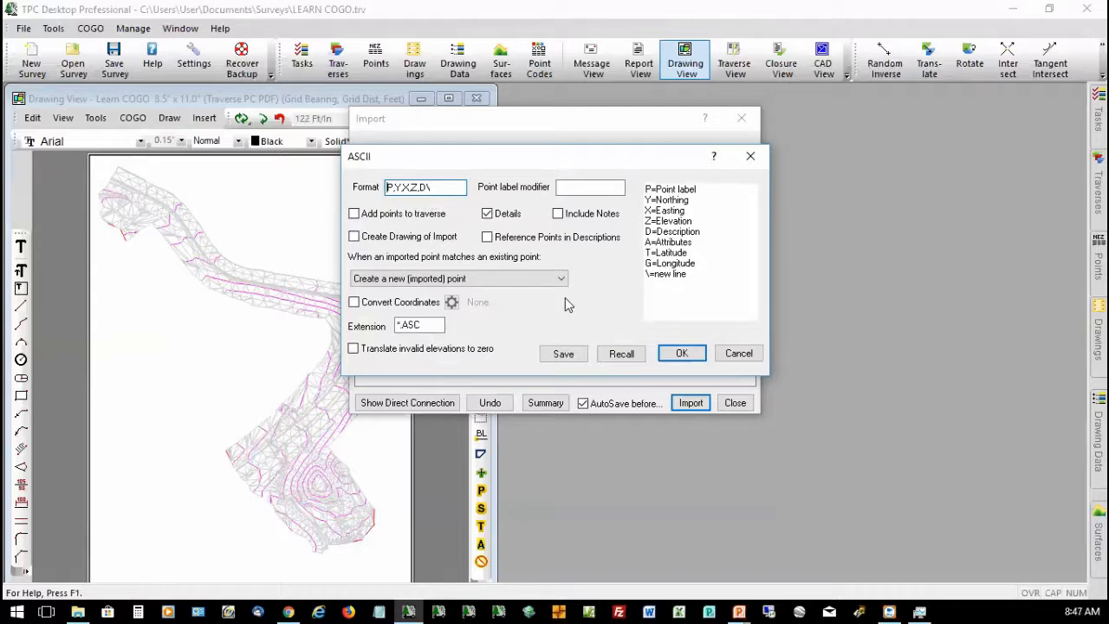
click(420, 327)
drag(402, 325, 576, 323)
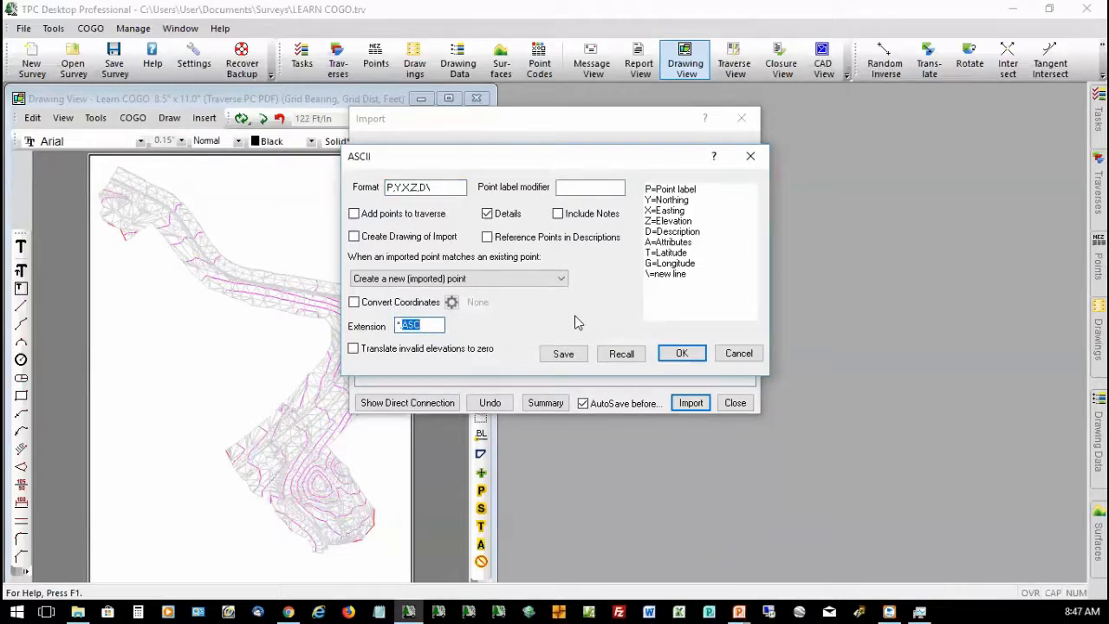
text(csv)
click(739, 354)
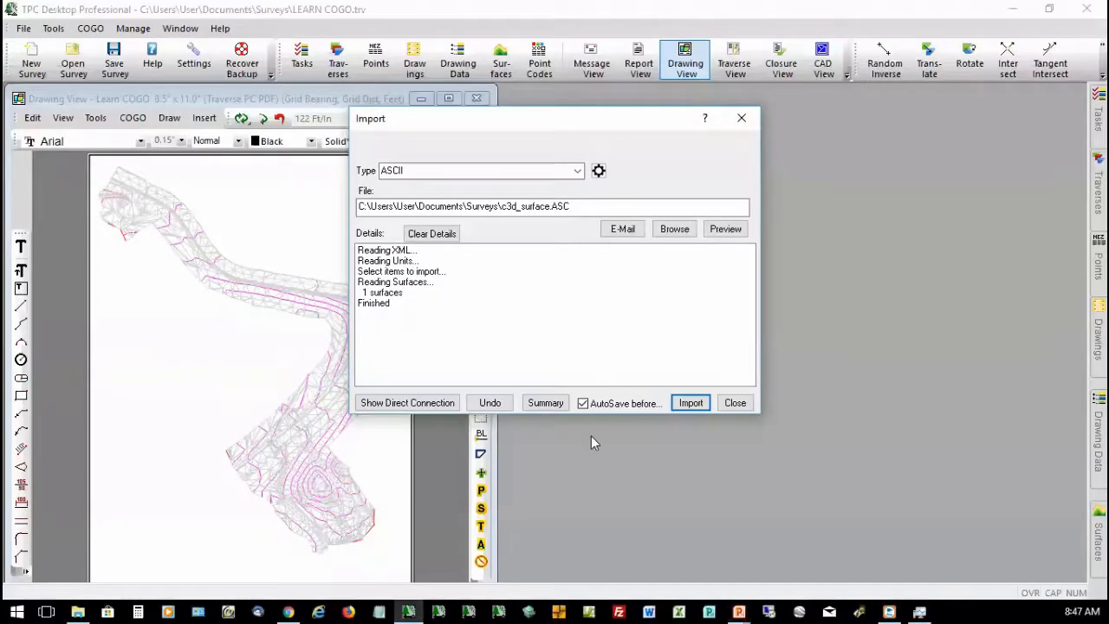
- Close the import and open the SAMPLE SUBDIVISION survey from MySurveys without saving LEARN COGO
click(734, 402)
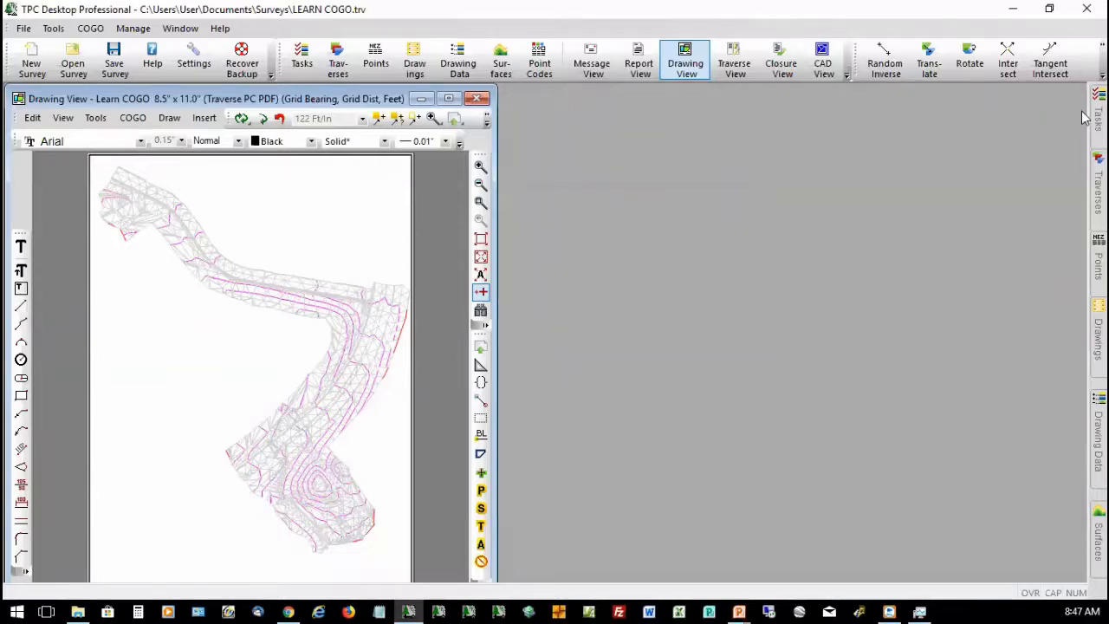
mouse_move(1081, 117)
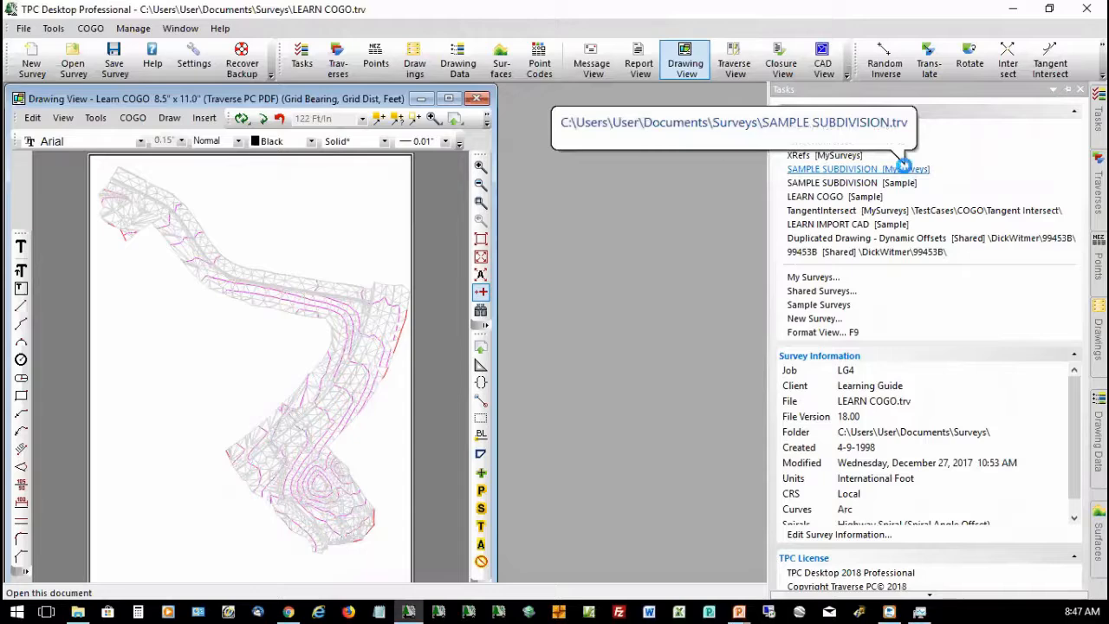
click(900, 169)
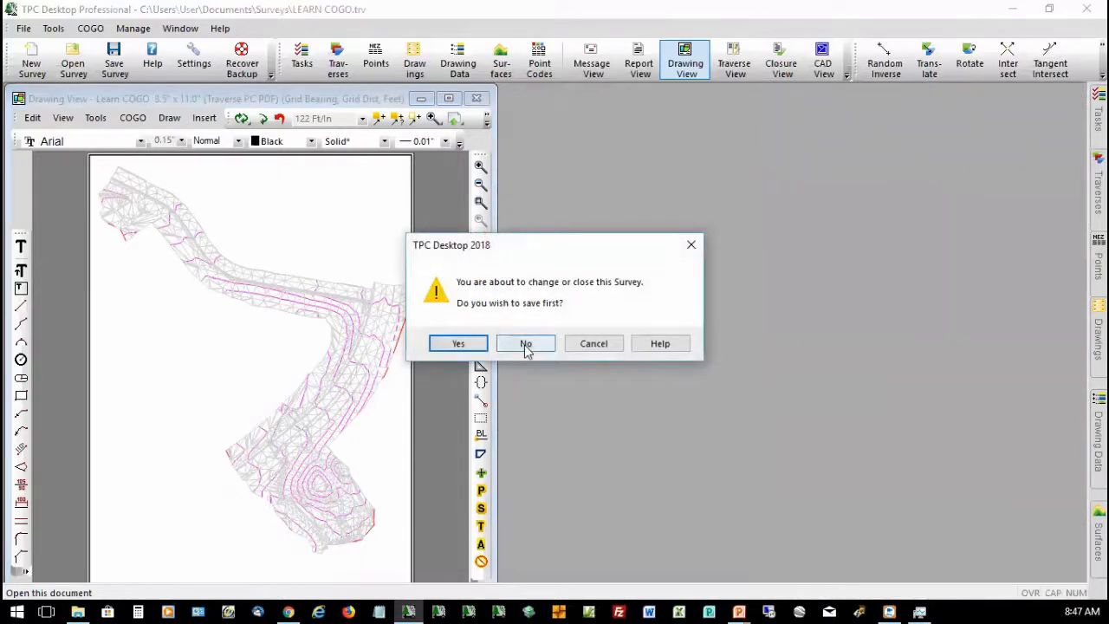
click(525, 346)
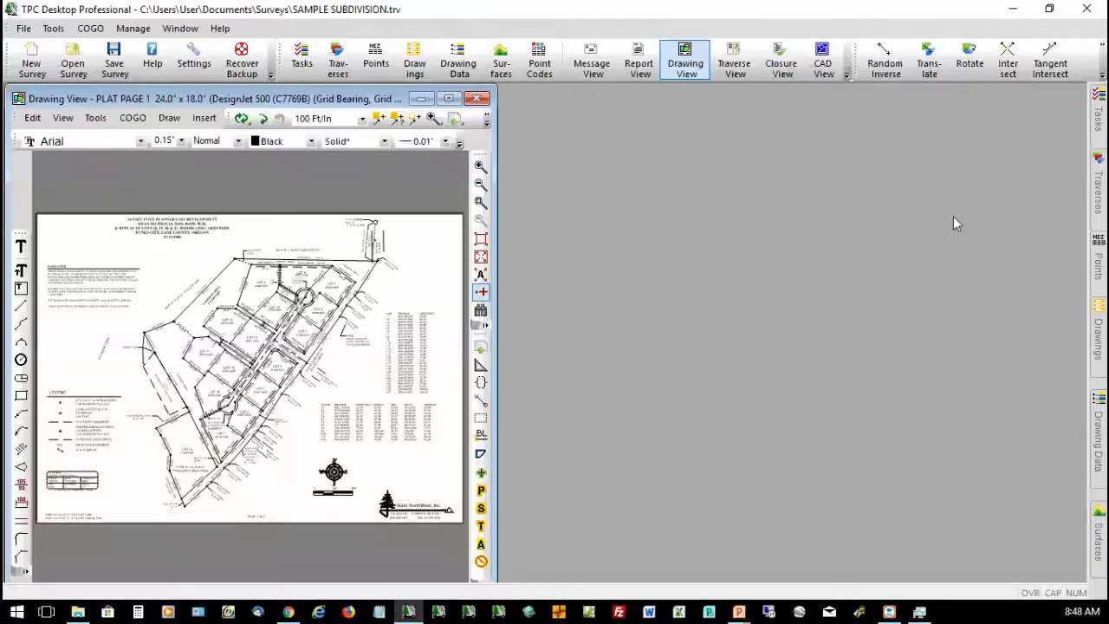
- Turn off group display for the traverses, browse the full ungrouped list, and view the survey's drawings list
mouse_move(1095, 200)
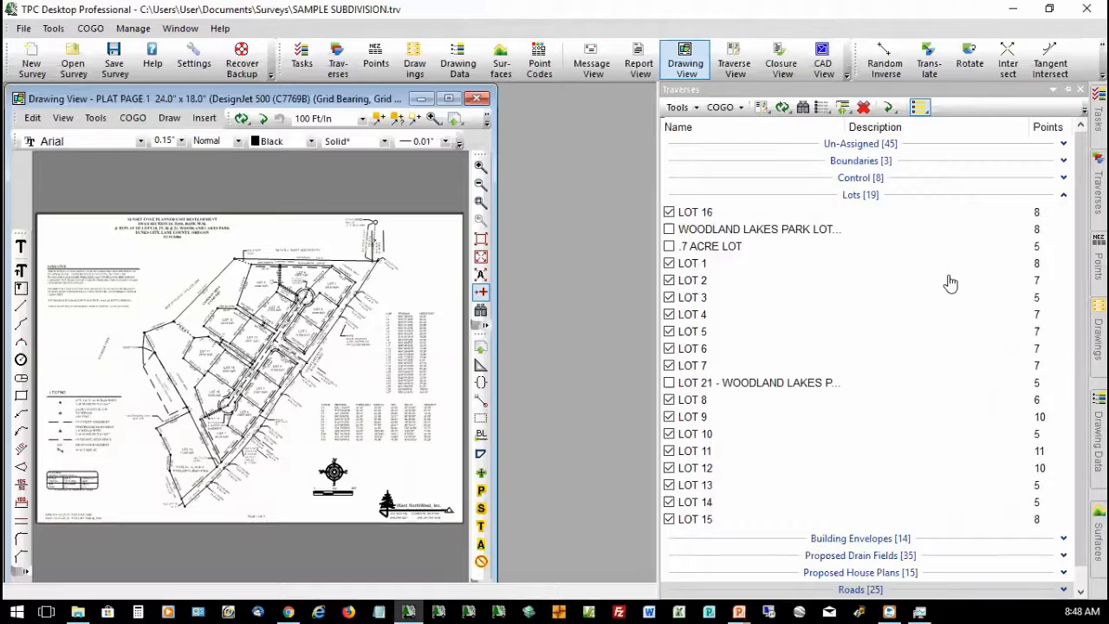
right_click(906, 280)
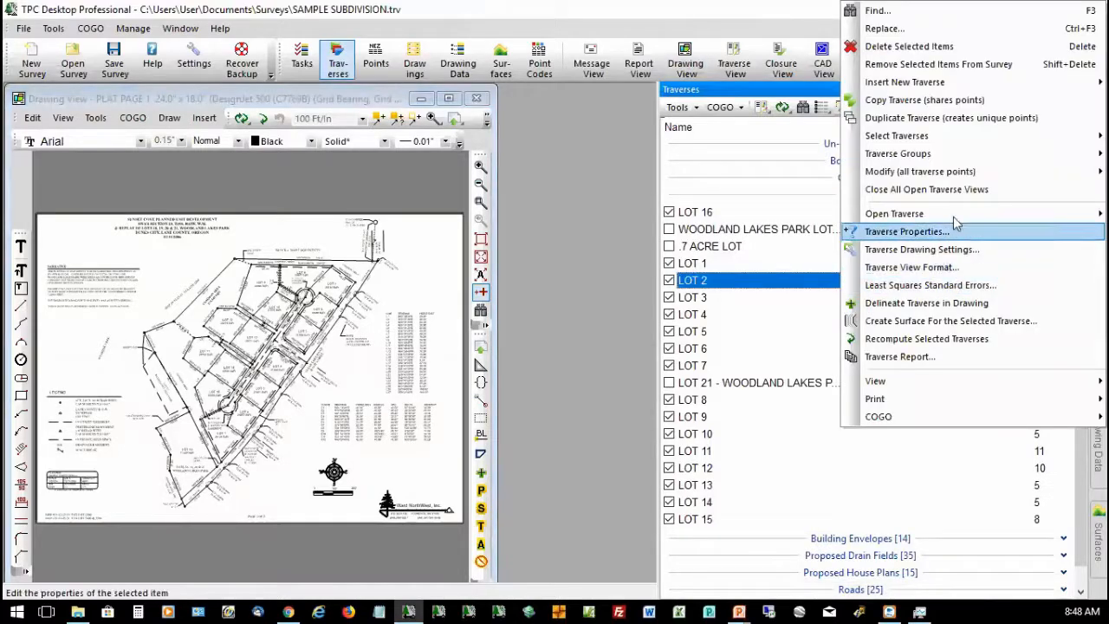
mouse_move(921, 153)
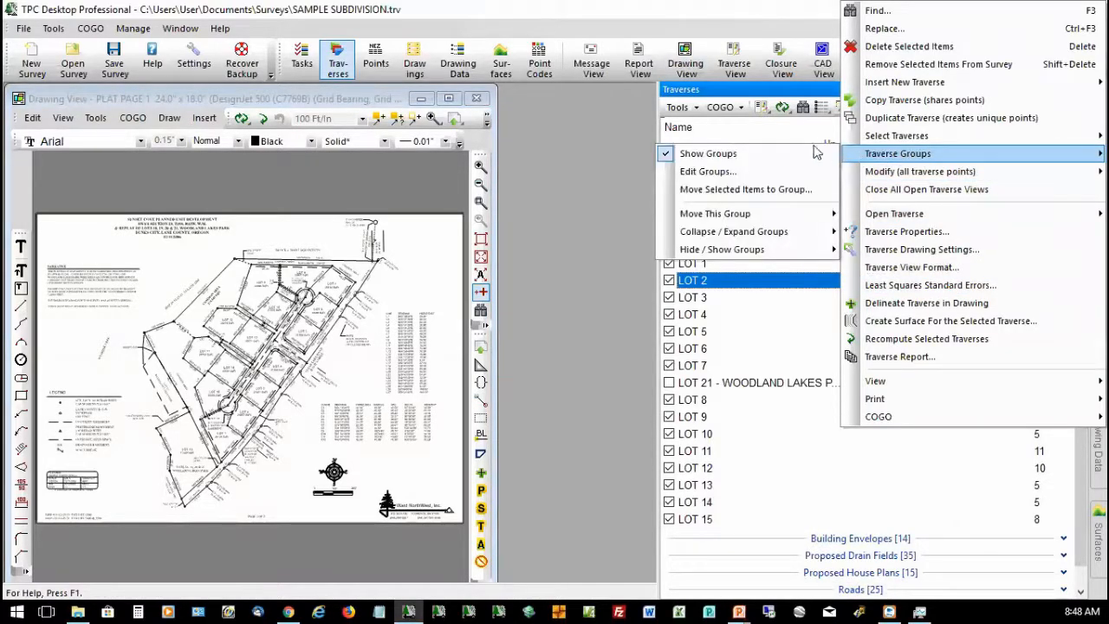
click(729, 153)
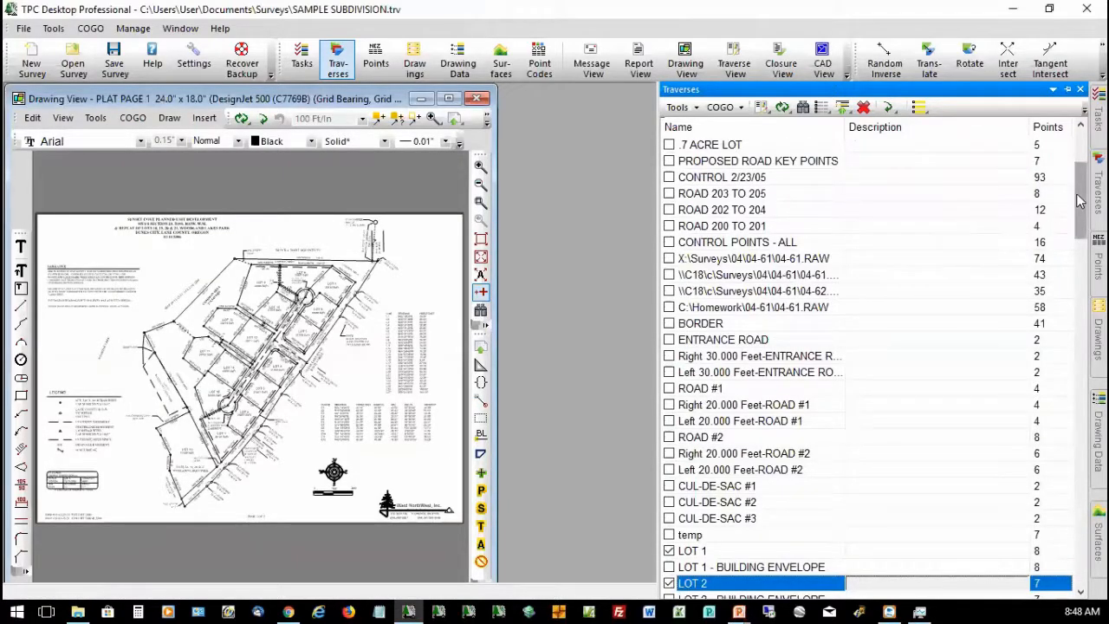
drag(1078, 201, 1079, 165)
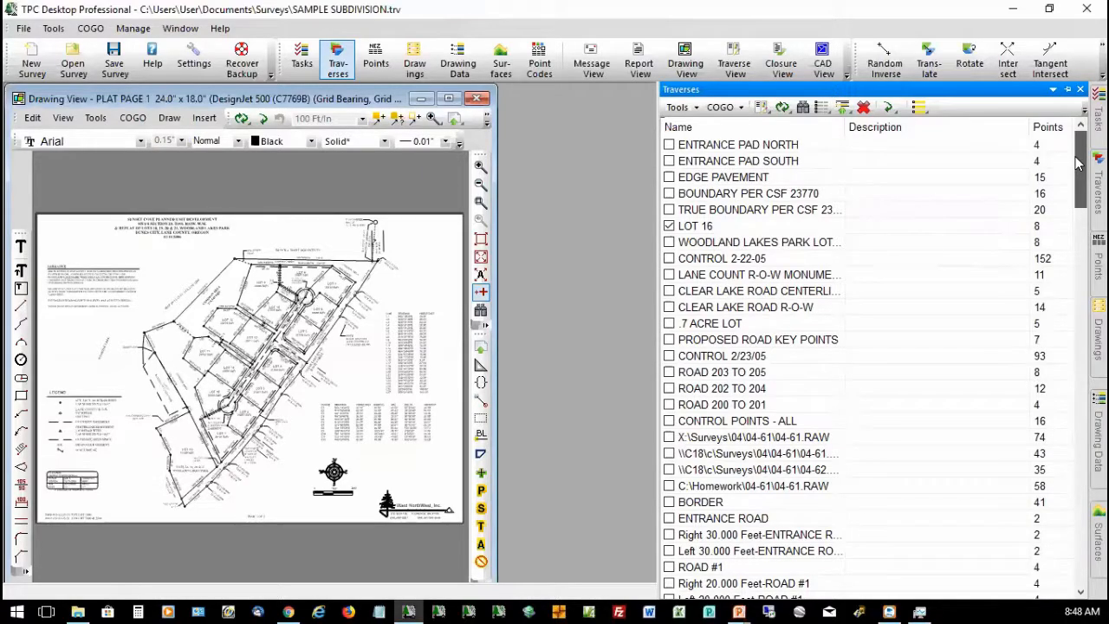
drag(1078, 165, 1082, 564)
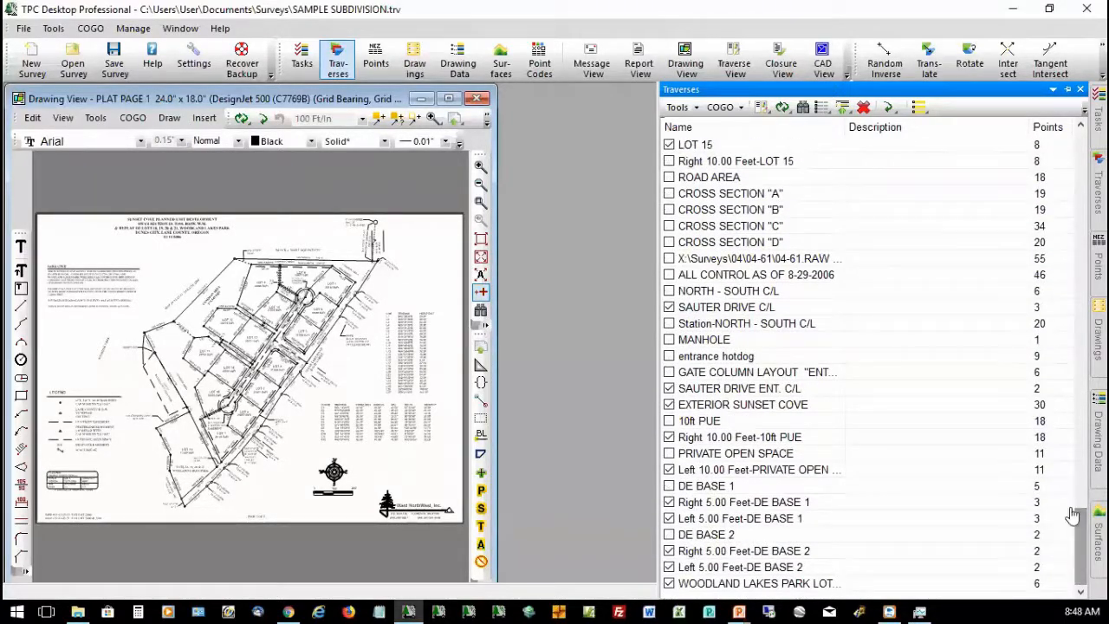
click(1089, 342)
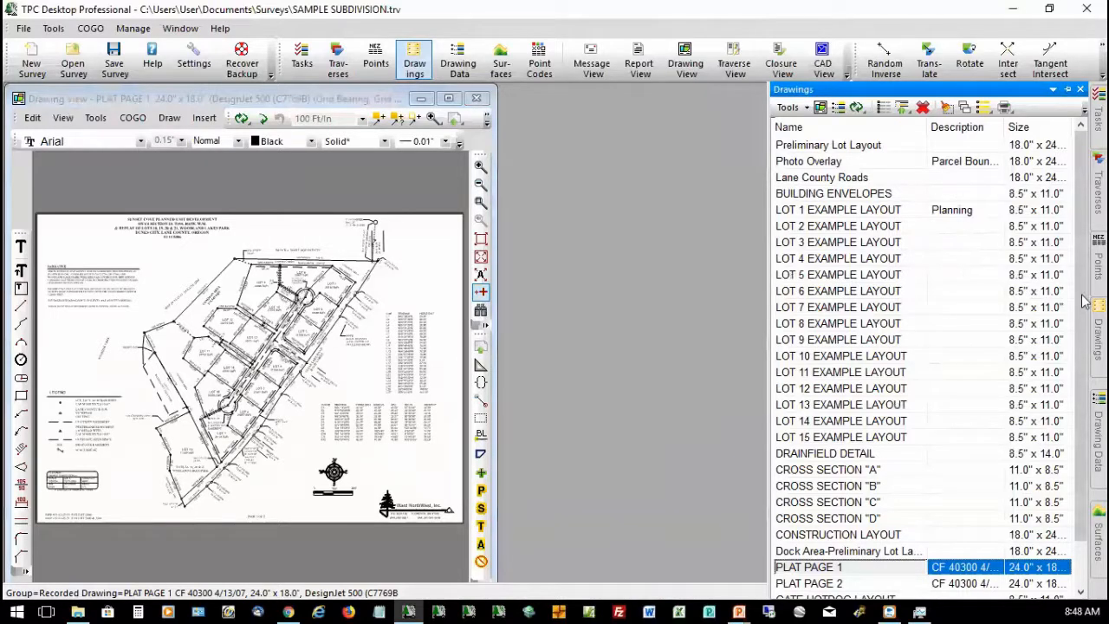
drag(1082, 294, 1071, 228)
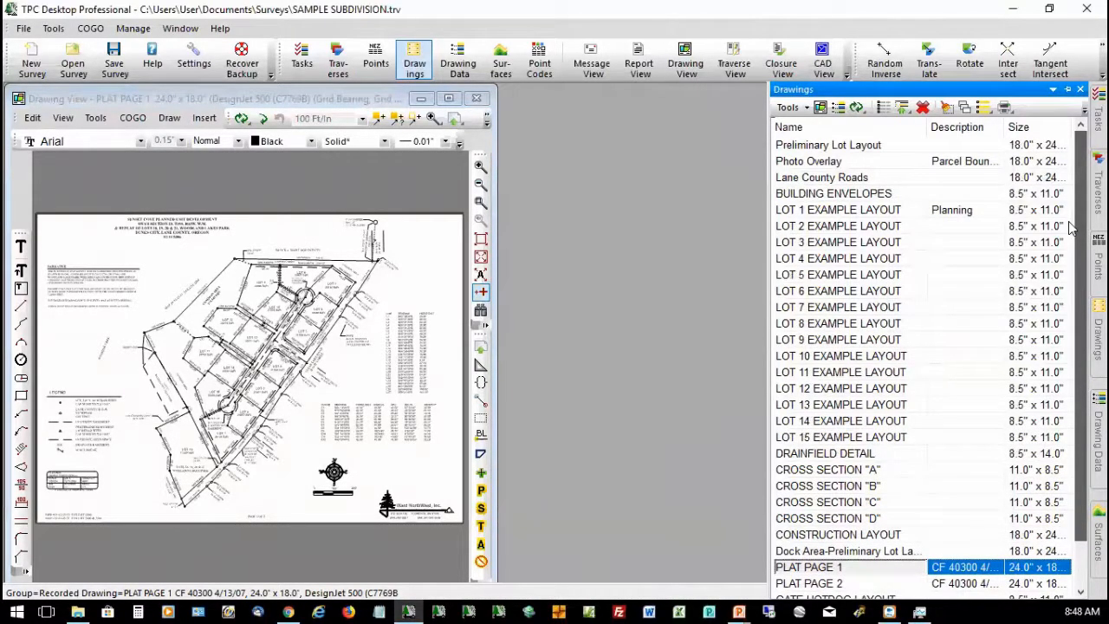
- Turn group display back on for the traverses
mouse_move(1084, 201)
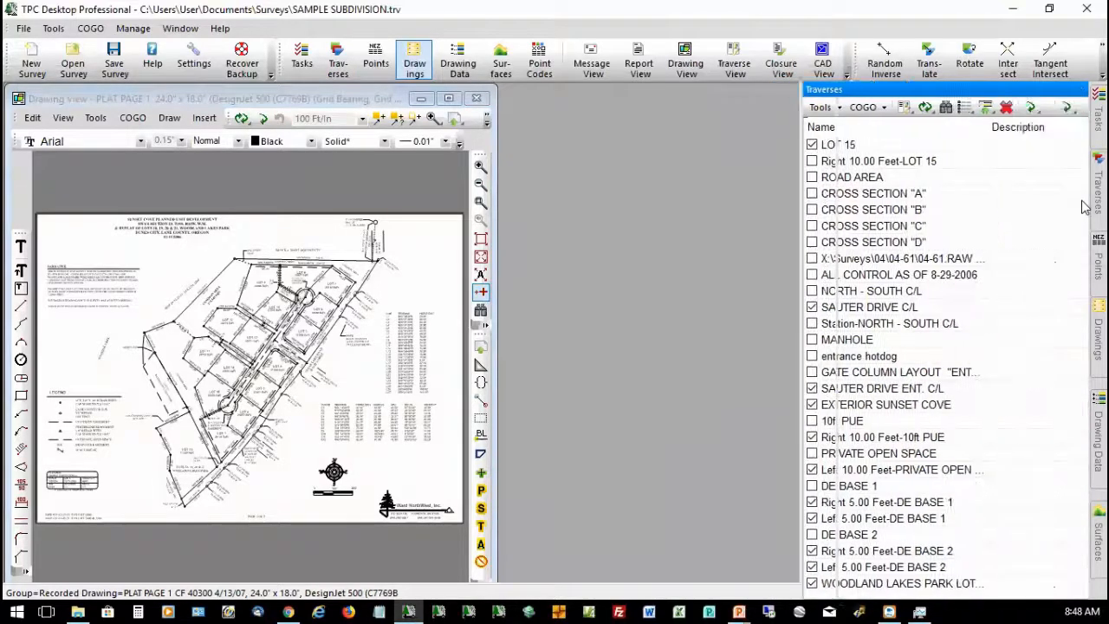
right_click(806, 226)
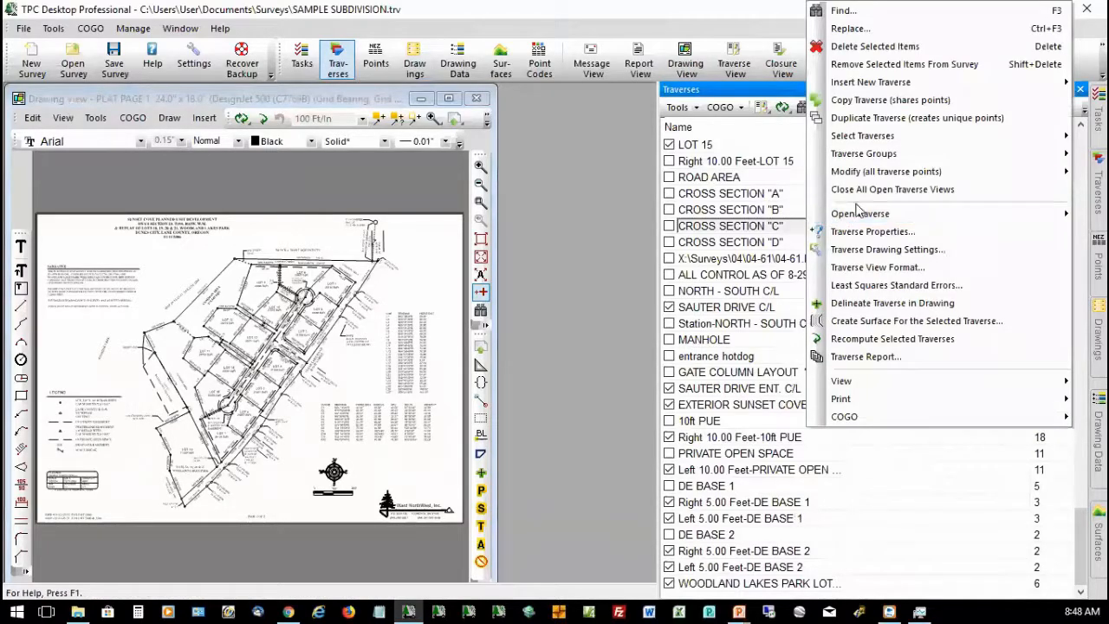
mouse_move(869, 165)
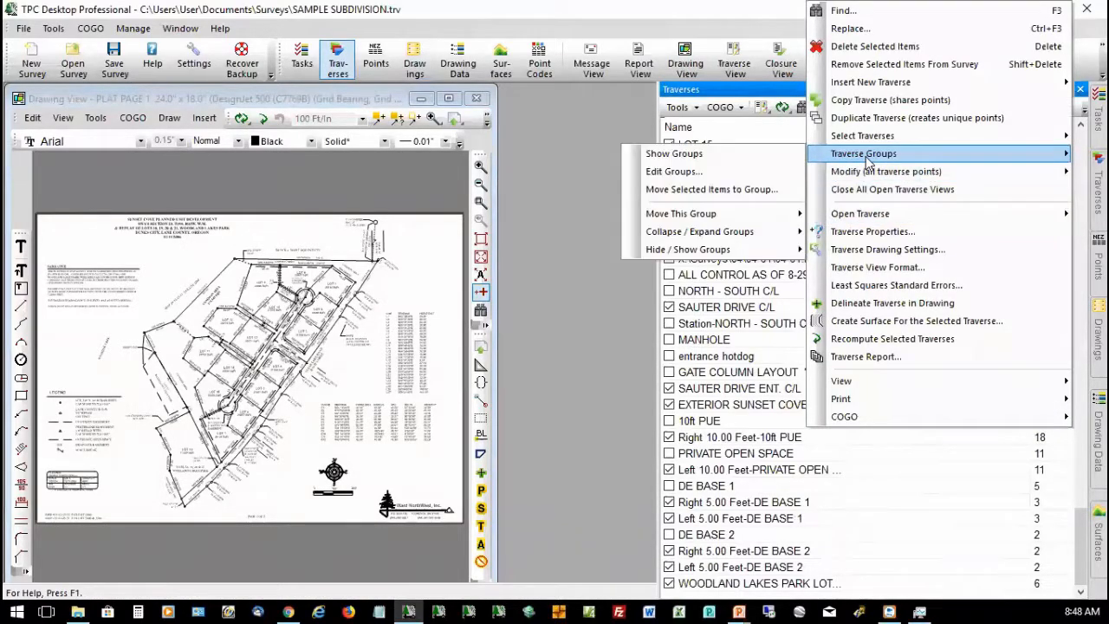
click(728, 157)
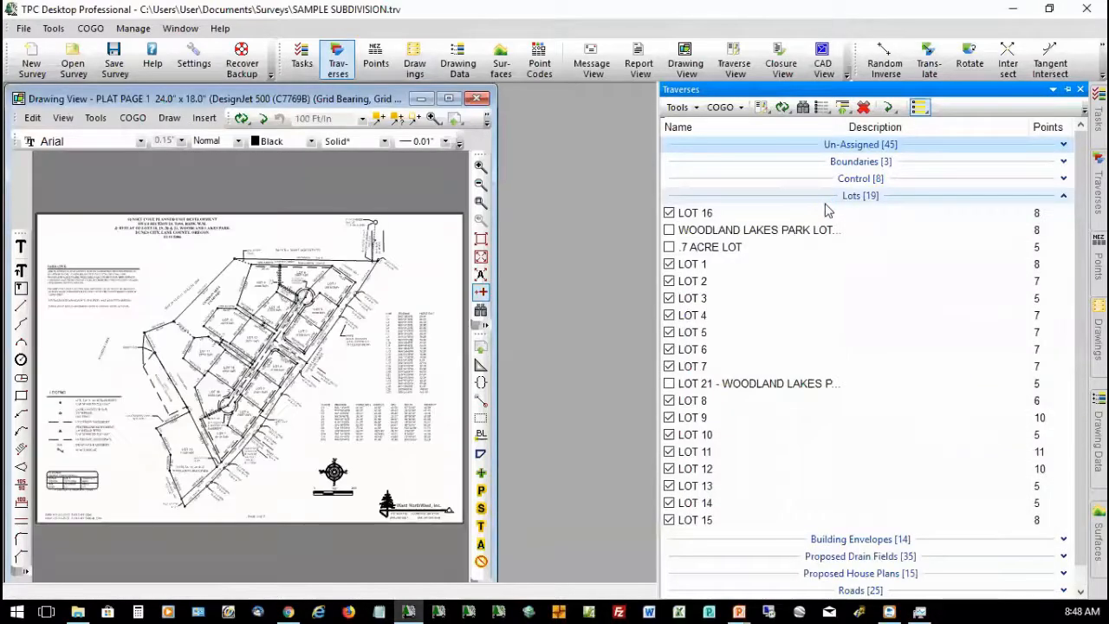
- Expand the Control and Boundaries traverse groups, and briefly expand Un-Assigned to view its traverses before collapsing it again
click(1063, 179)
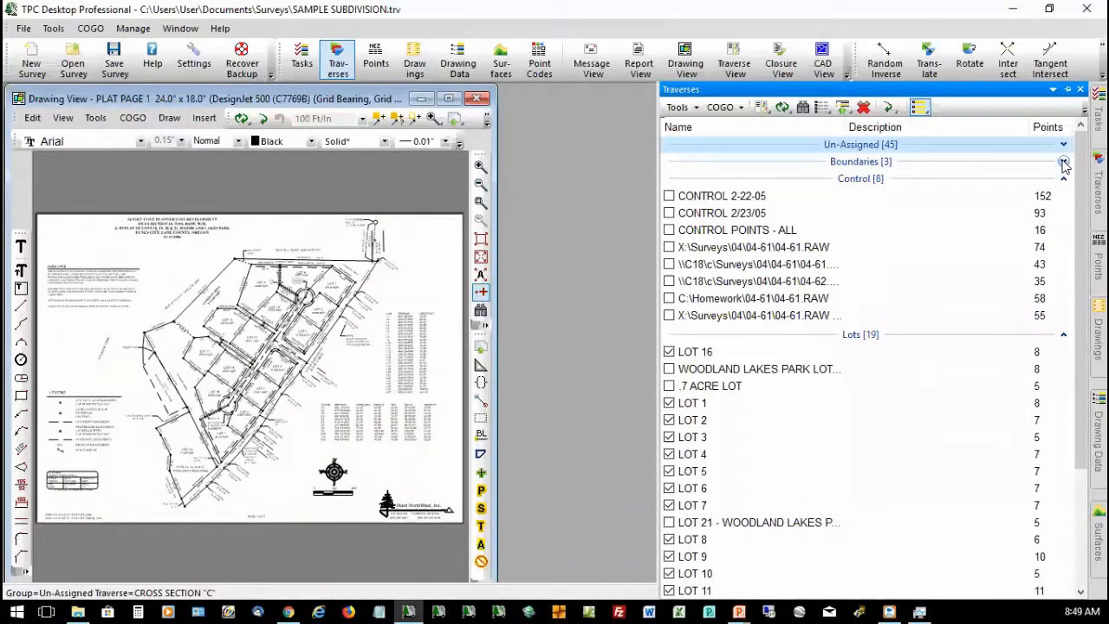
click(1063, 162)
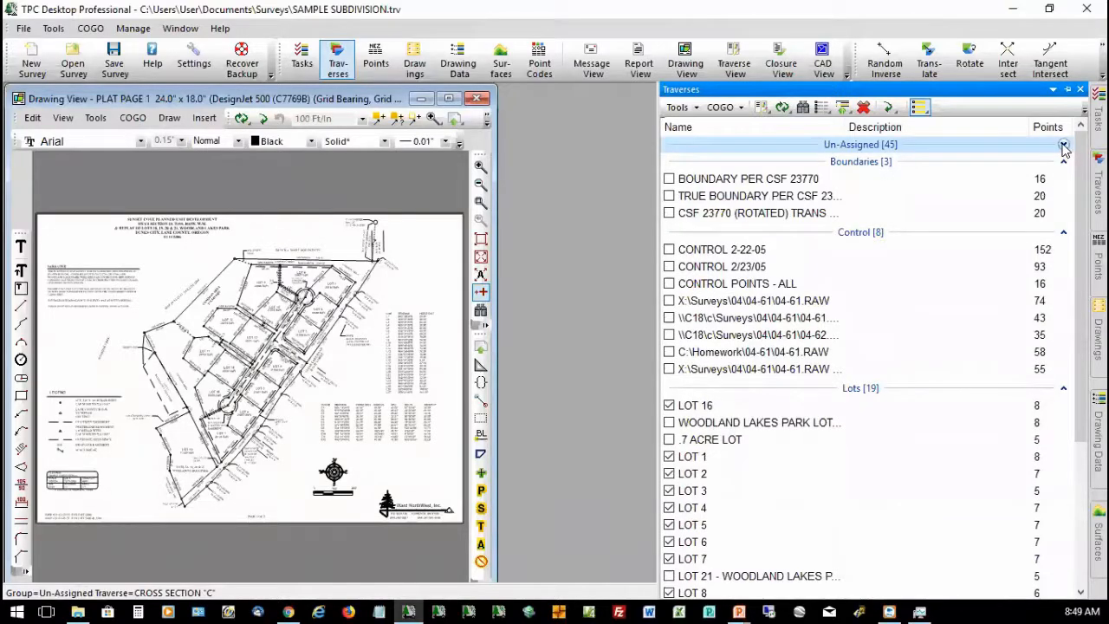
click(1062, 146)
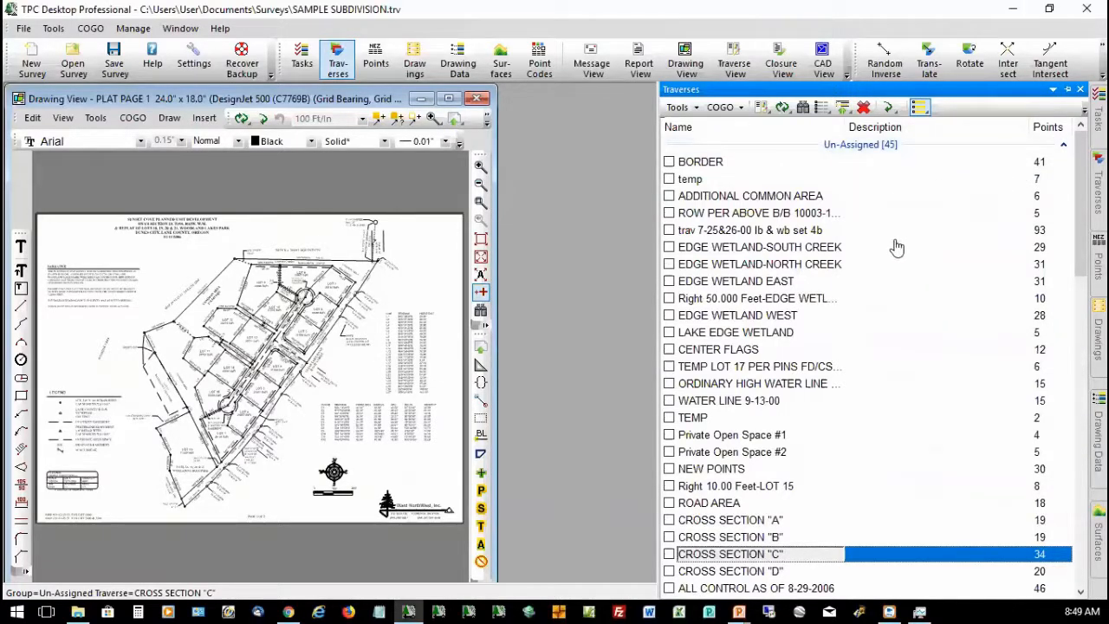
click(1063, 145)
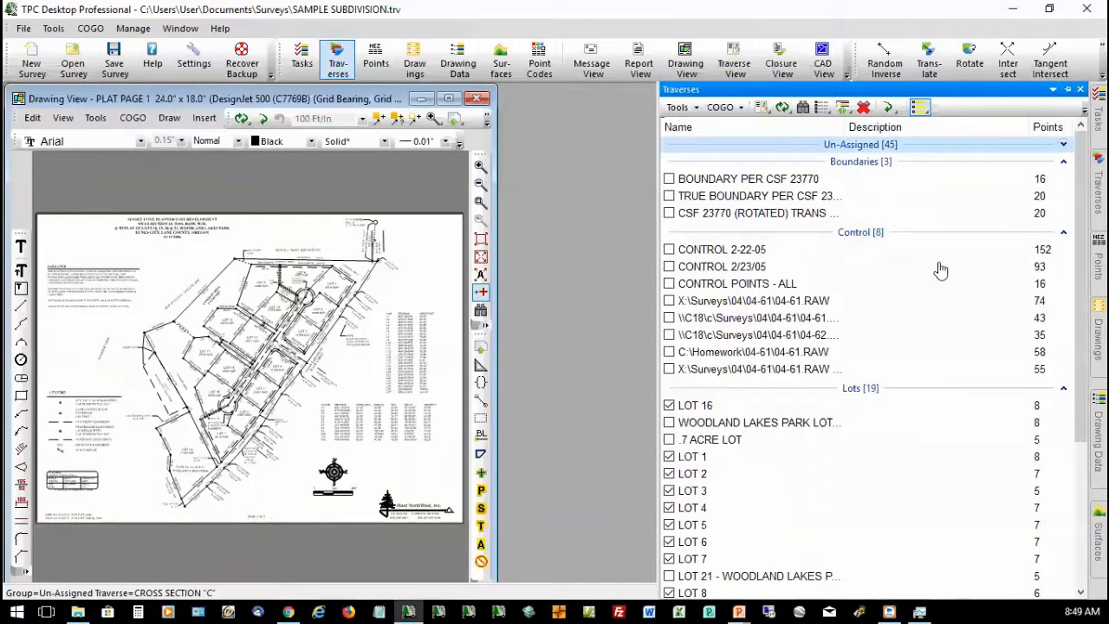
scroll(927, 509, down, 4)
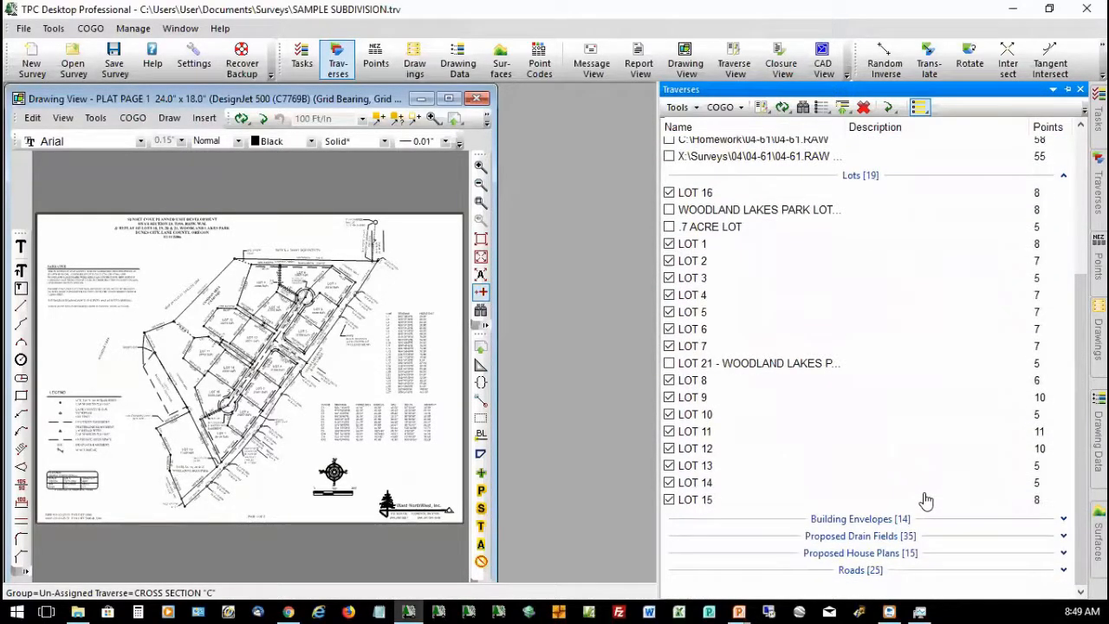
scroll(925, 499, up, 4)
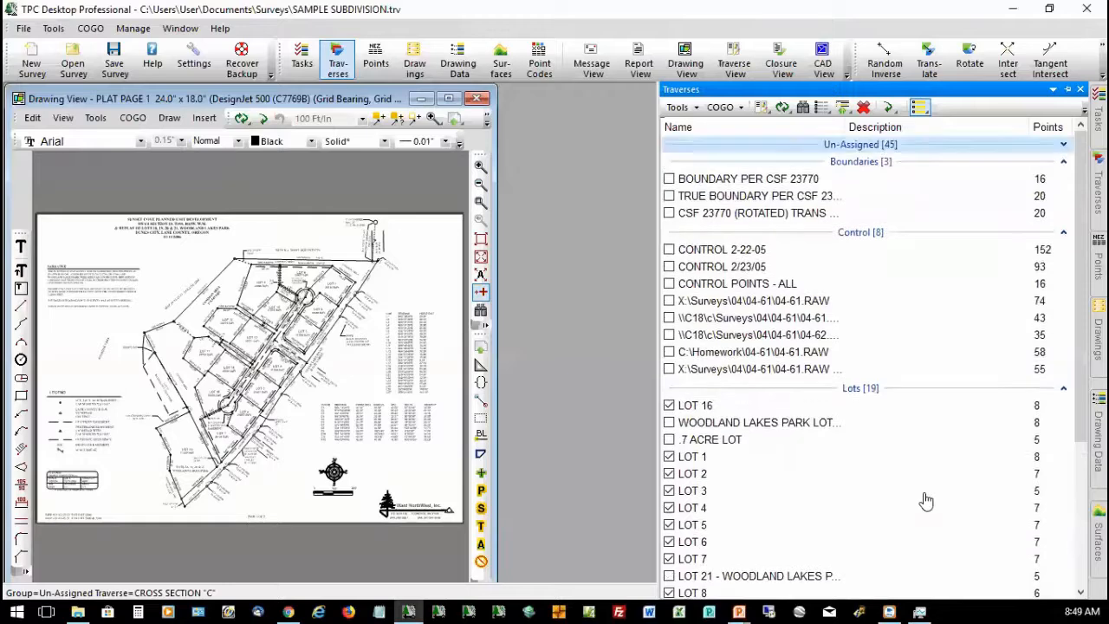
- Collapse the Control traverse group and save the survey
click(1063, 233)
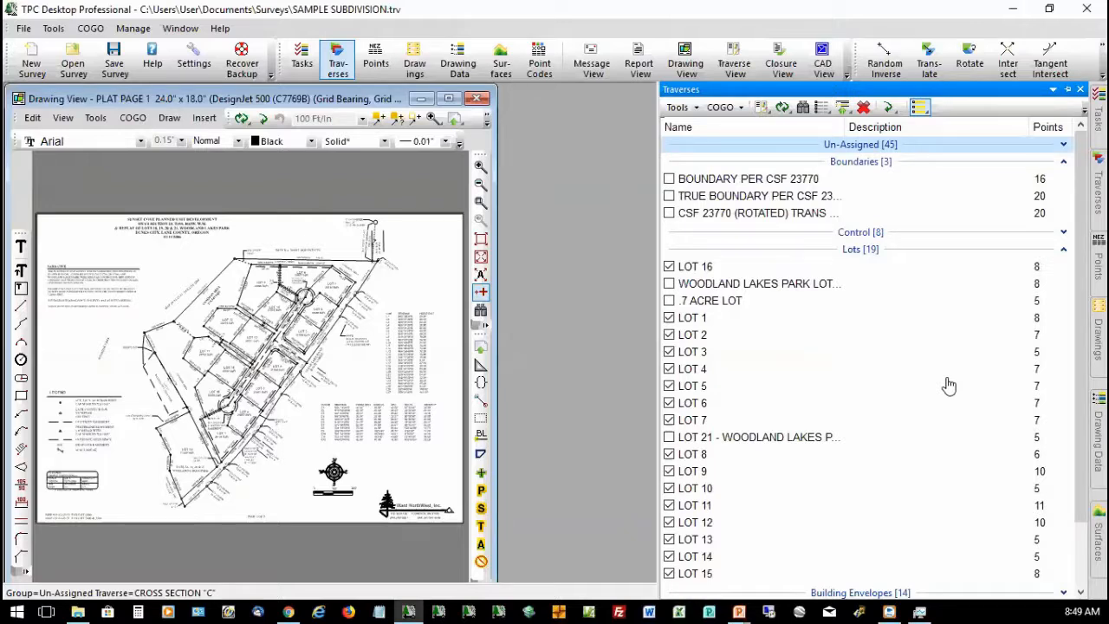
click(116, 53)
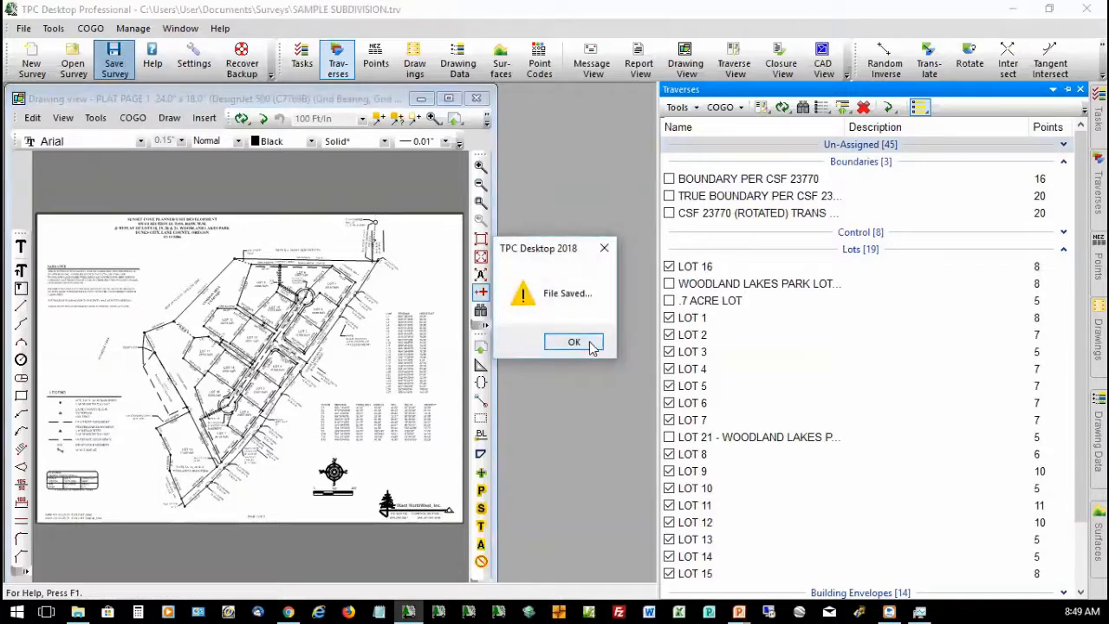
click(580, 343)
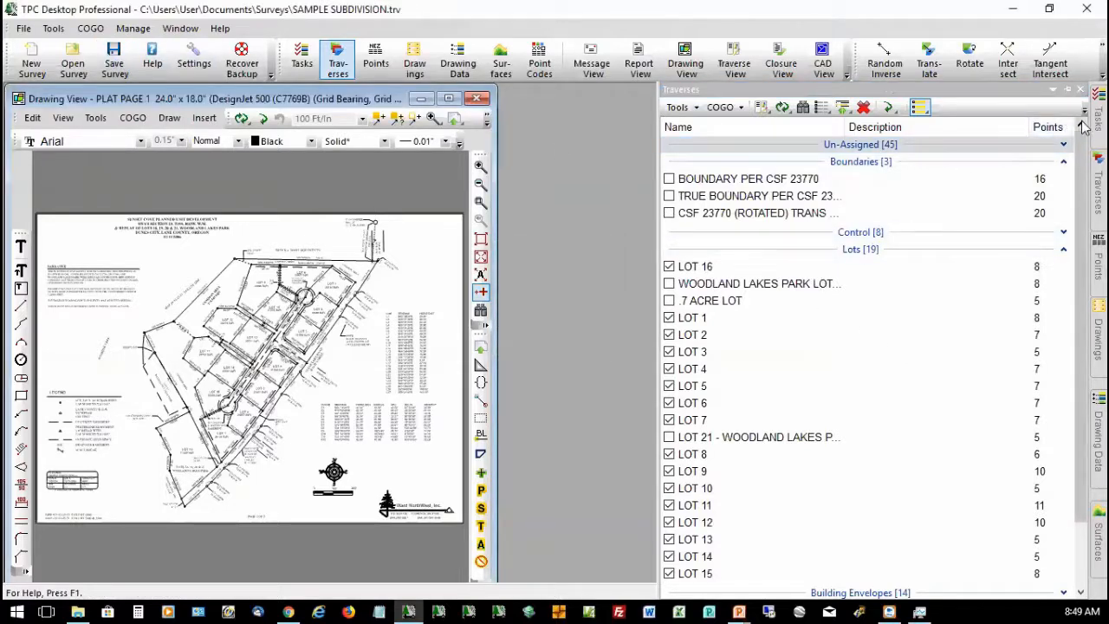
- Reopen the SAMPLE SUBDIVISION survey from MySurveys and review which traverse groups are expanded or collapsed
mouse_move(1095, 121)
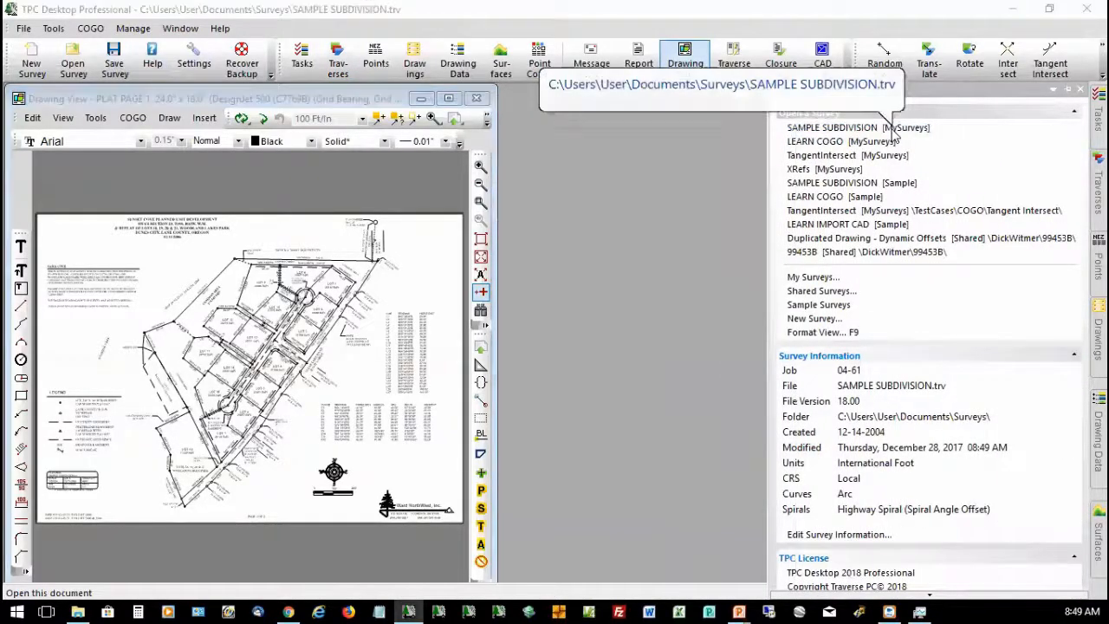
click(866, 128)
click(539, 353)
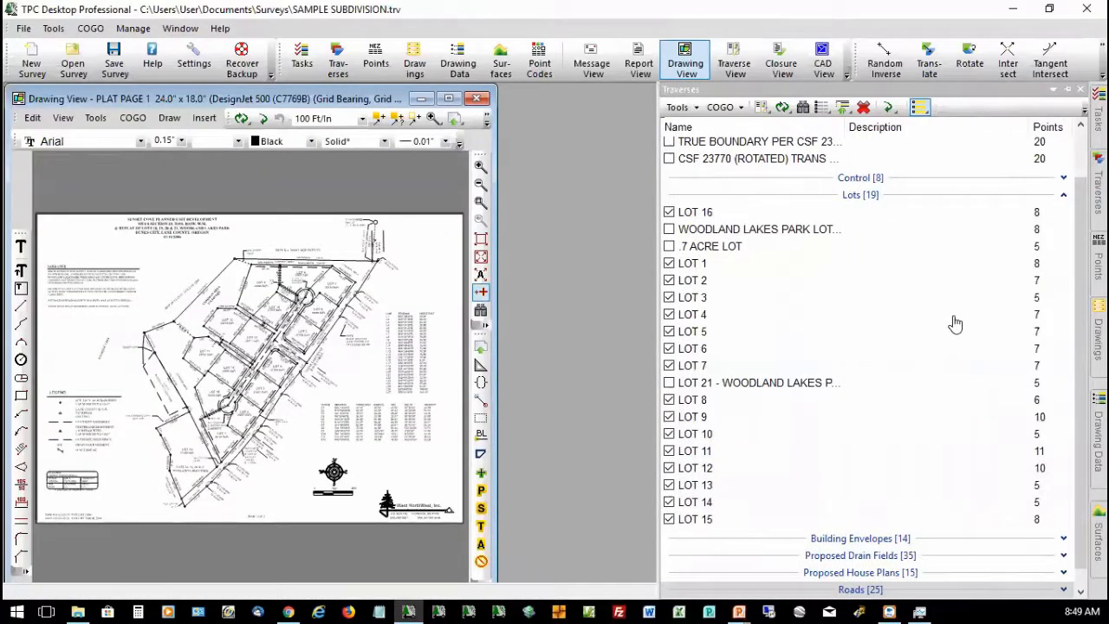
scroll(954, 322, up, 1)
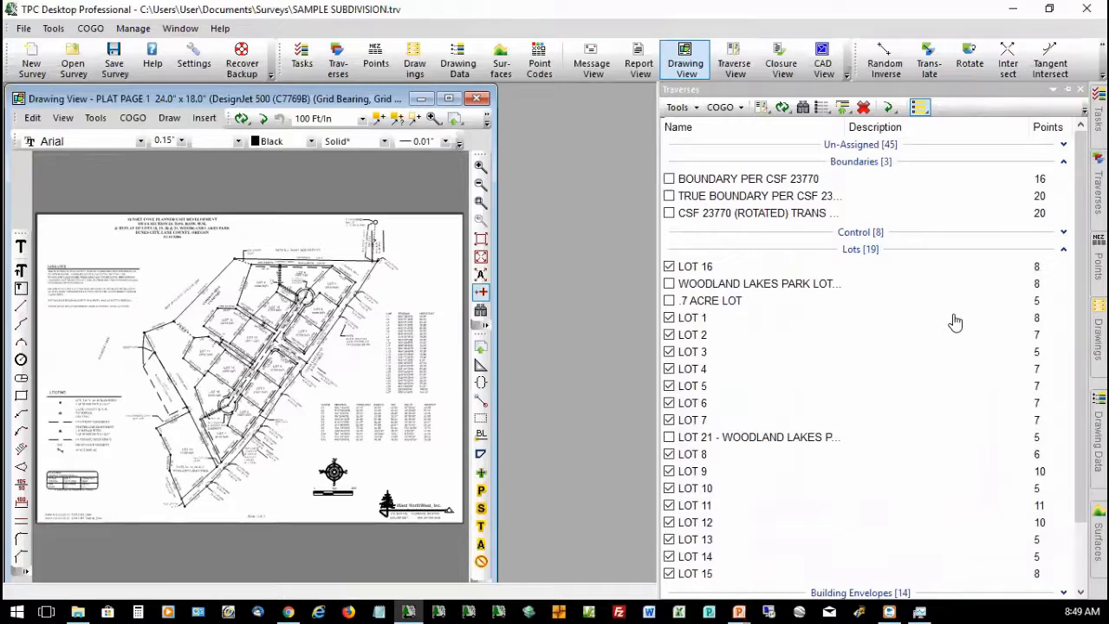
scroll(955, 322, down, 2)
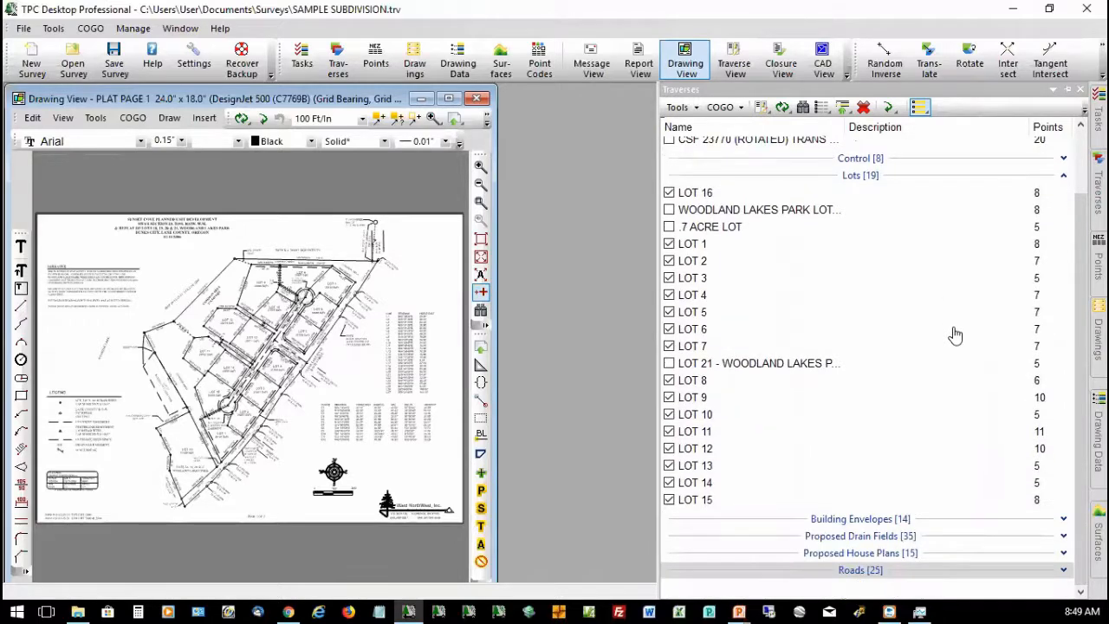
scroll(953, 341, up, 2)
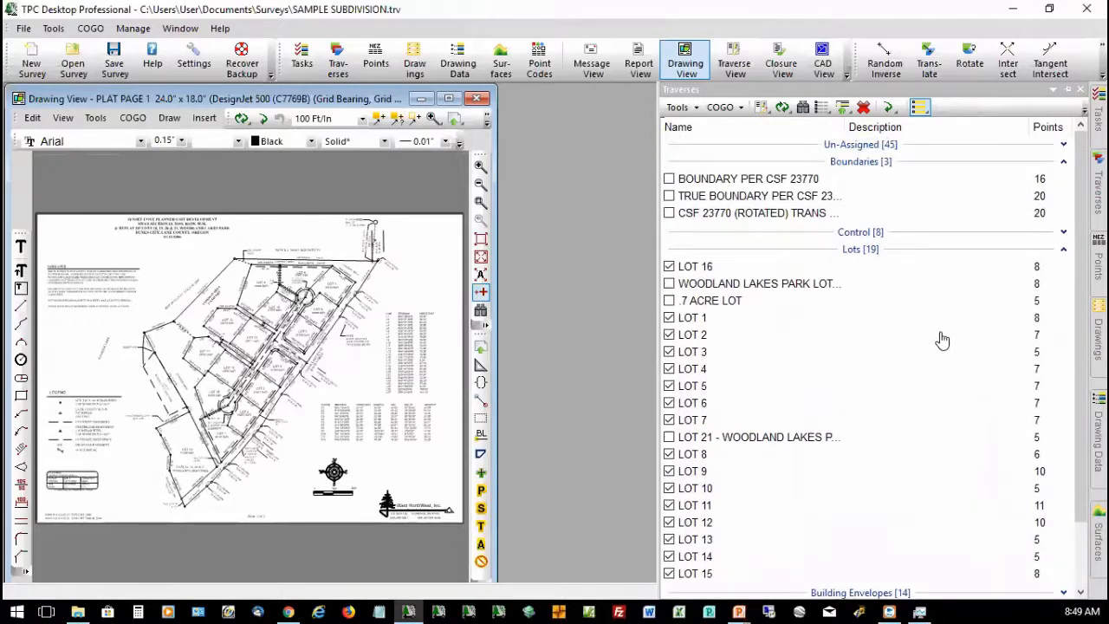